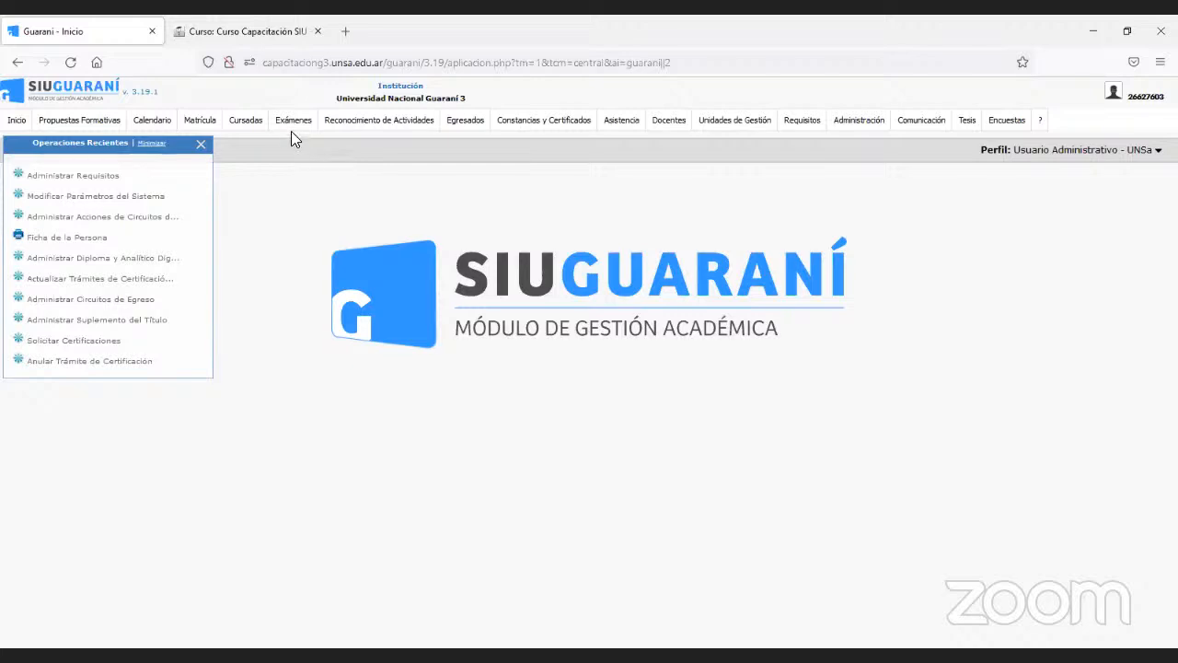
Open the Cargar Notas a Mesa de Examen operation for exam boards
mouse_move(310, 130)
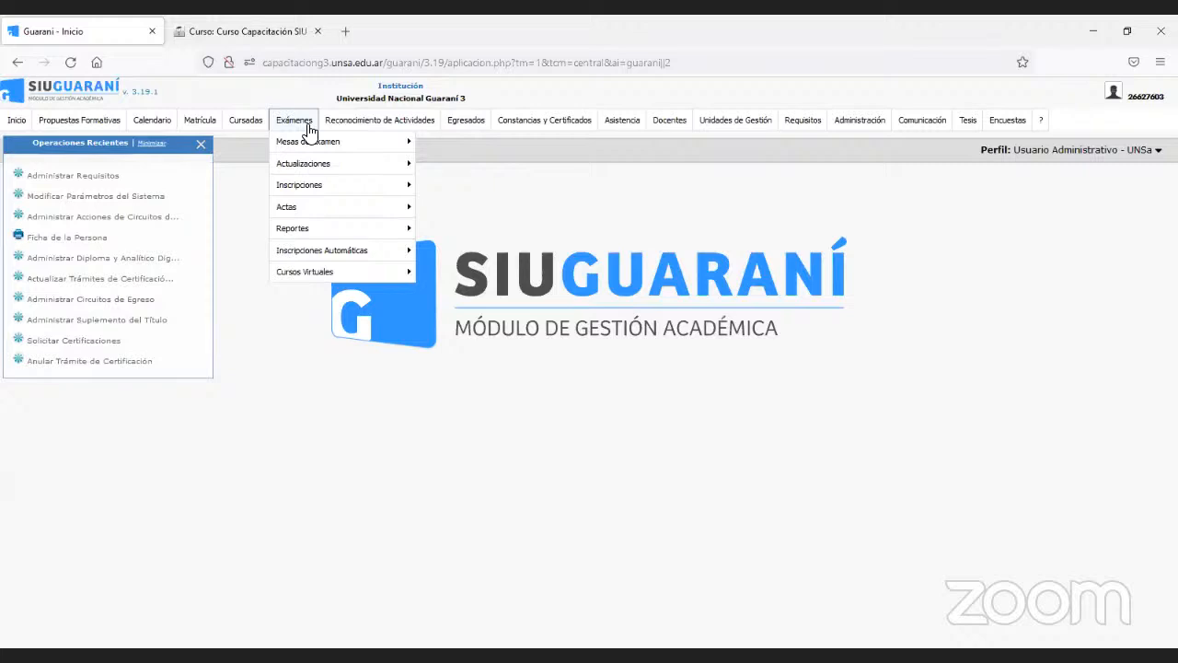
click(309, 132)
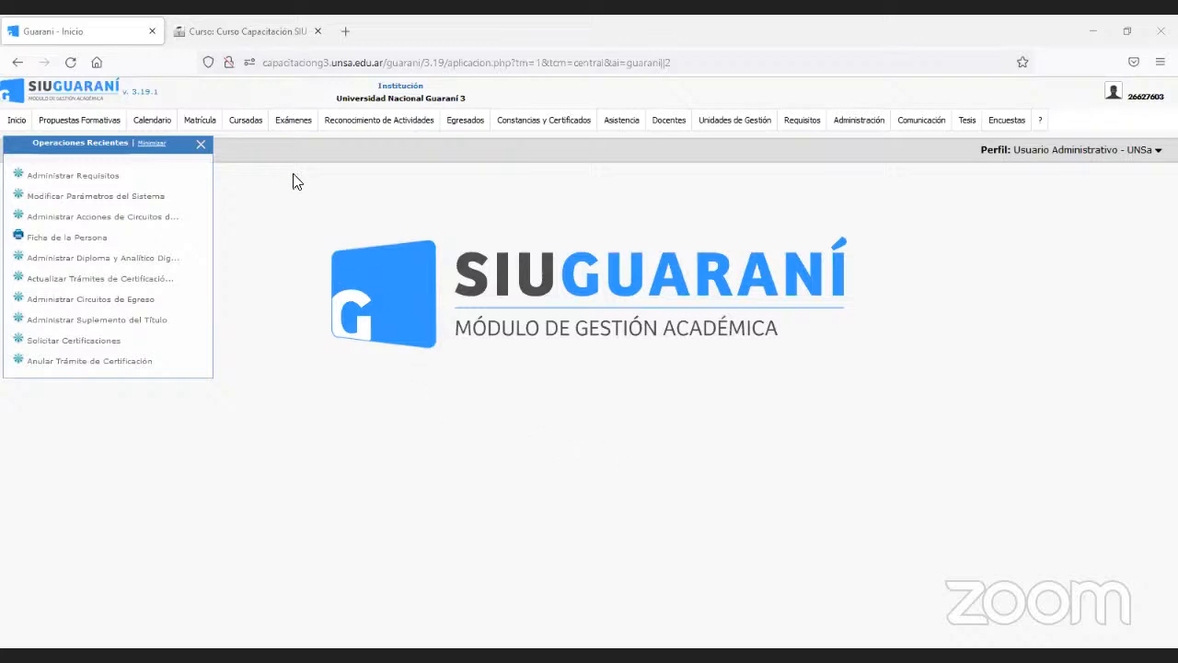
mouse_move(287, 134)
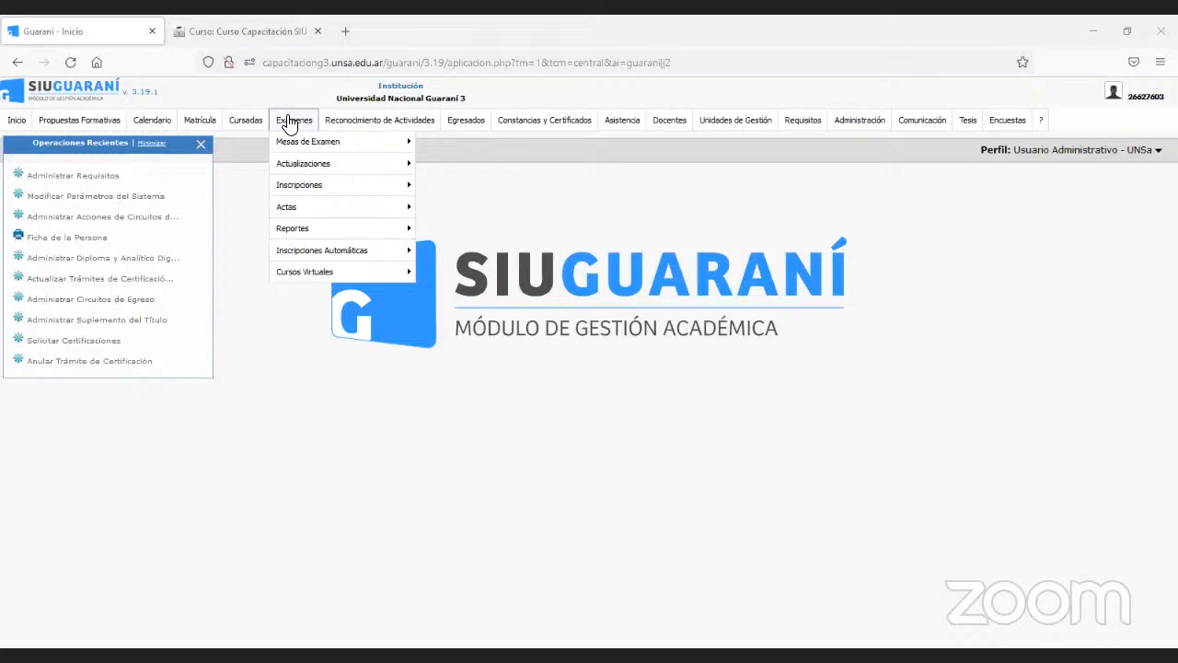
mouse_move(322, 144)
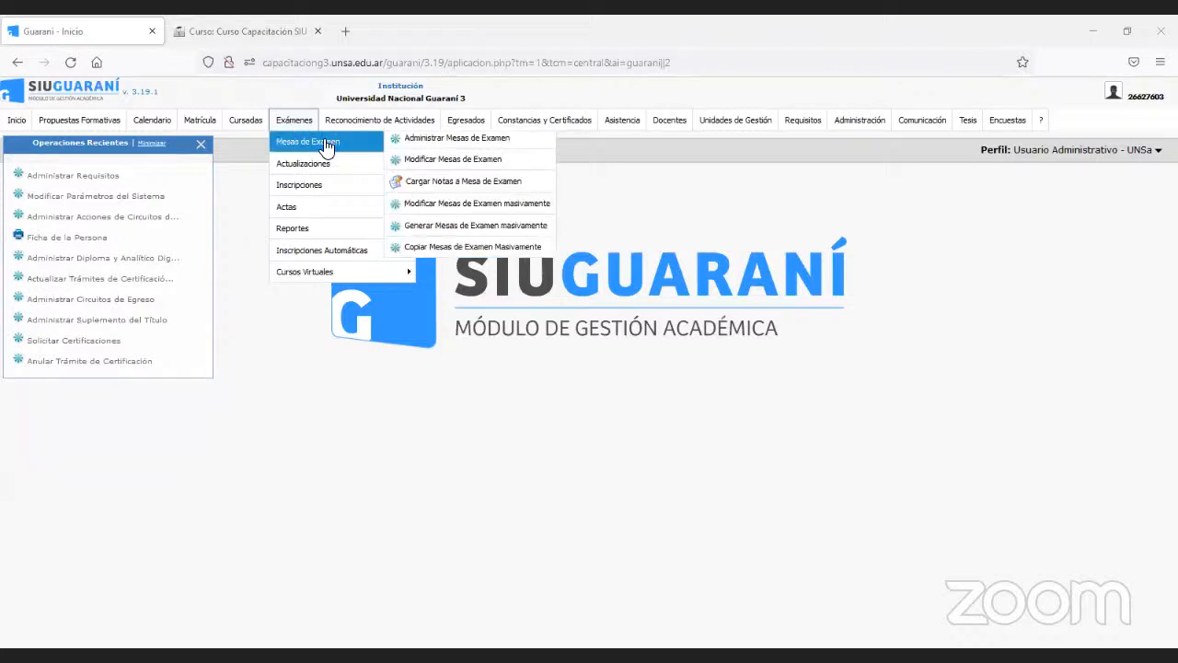
click(433, 182)
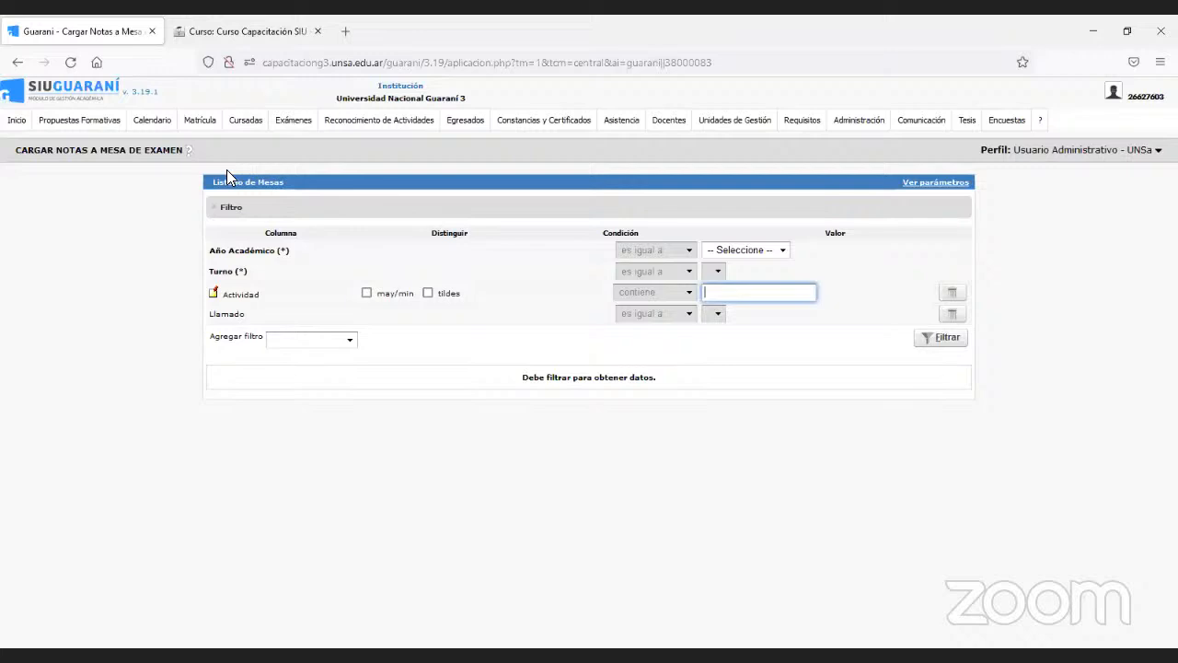
Filter the exam boards by academic year 2021 and turno Examenes 2021, and open the C PRACTICO board of Elementos de Programacion
click(771, 252)
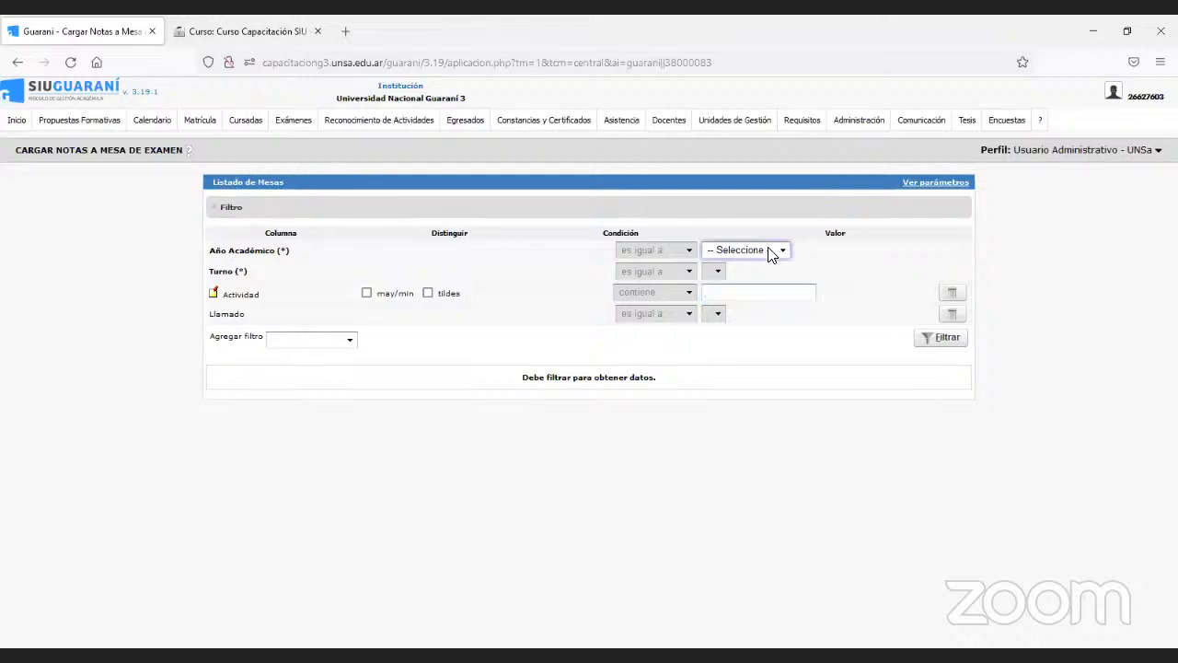
click(727, 306)
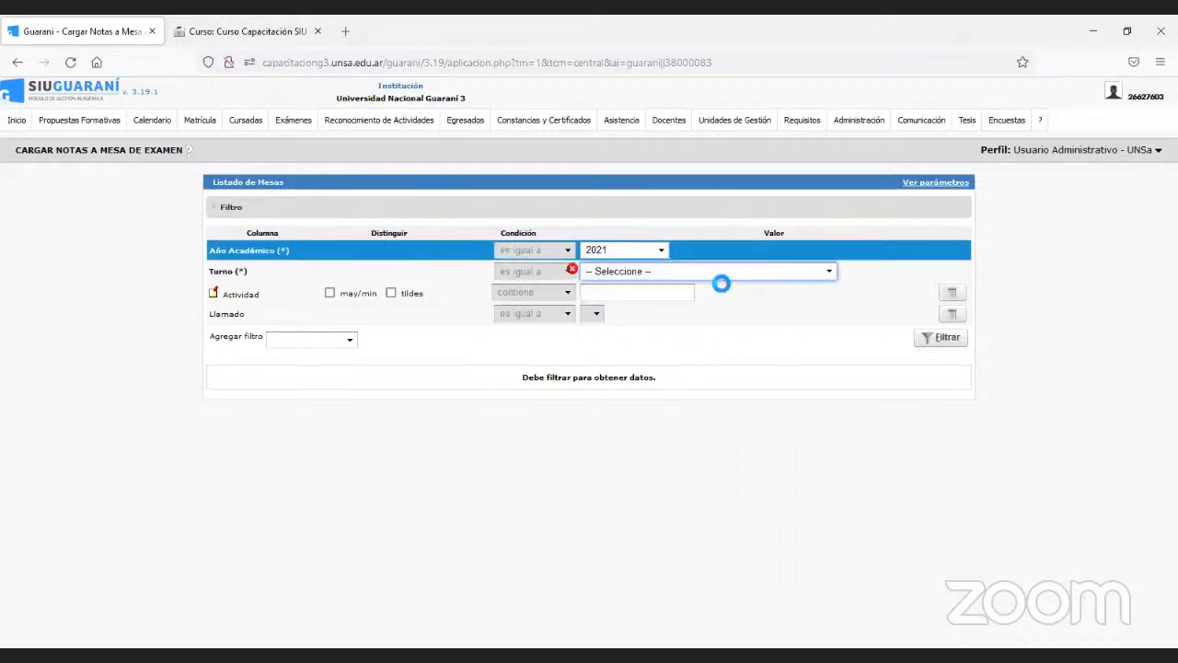
click(716, 275)
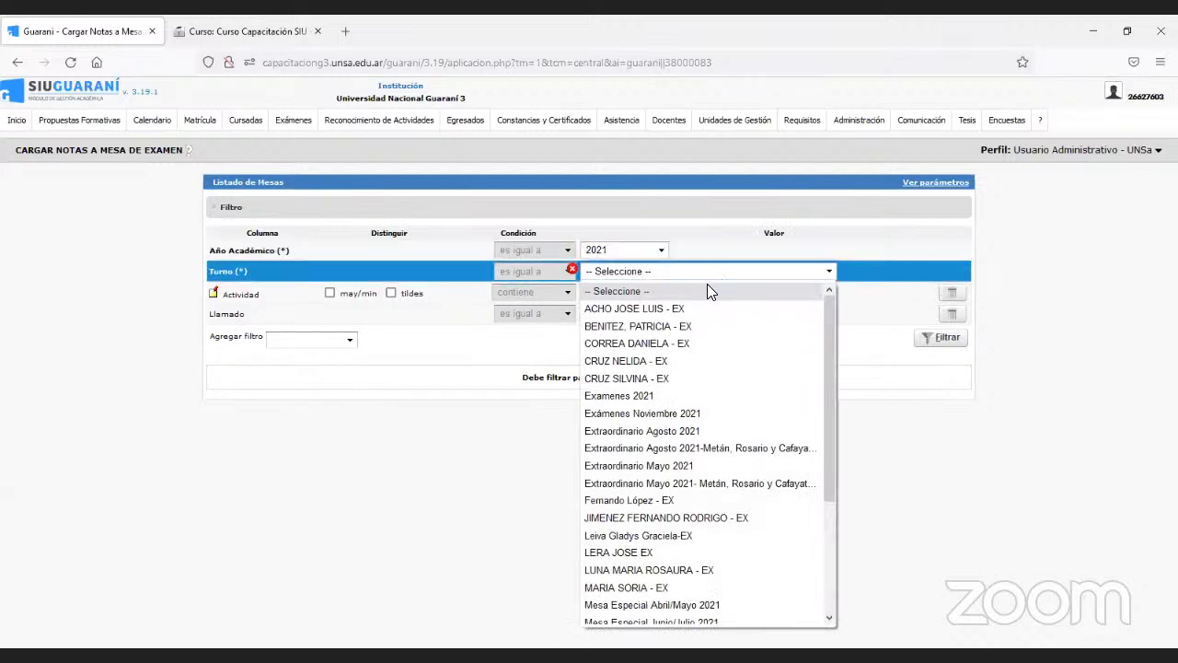
click(662, 395)
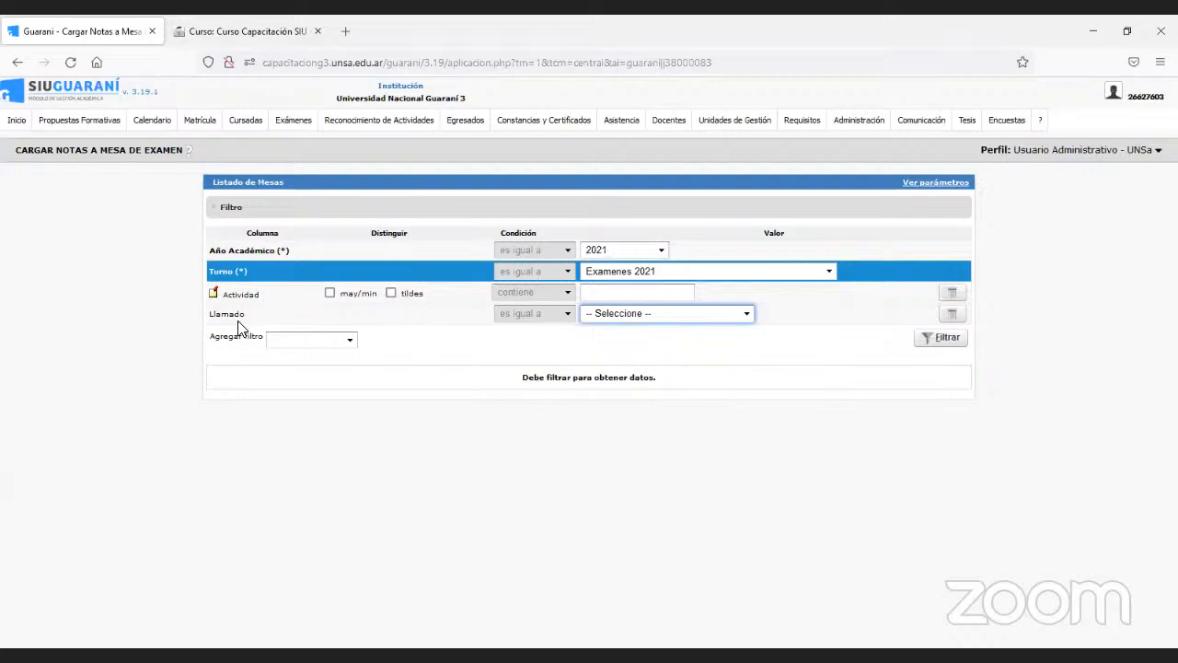
click(937, 338)
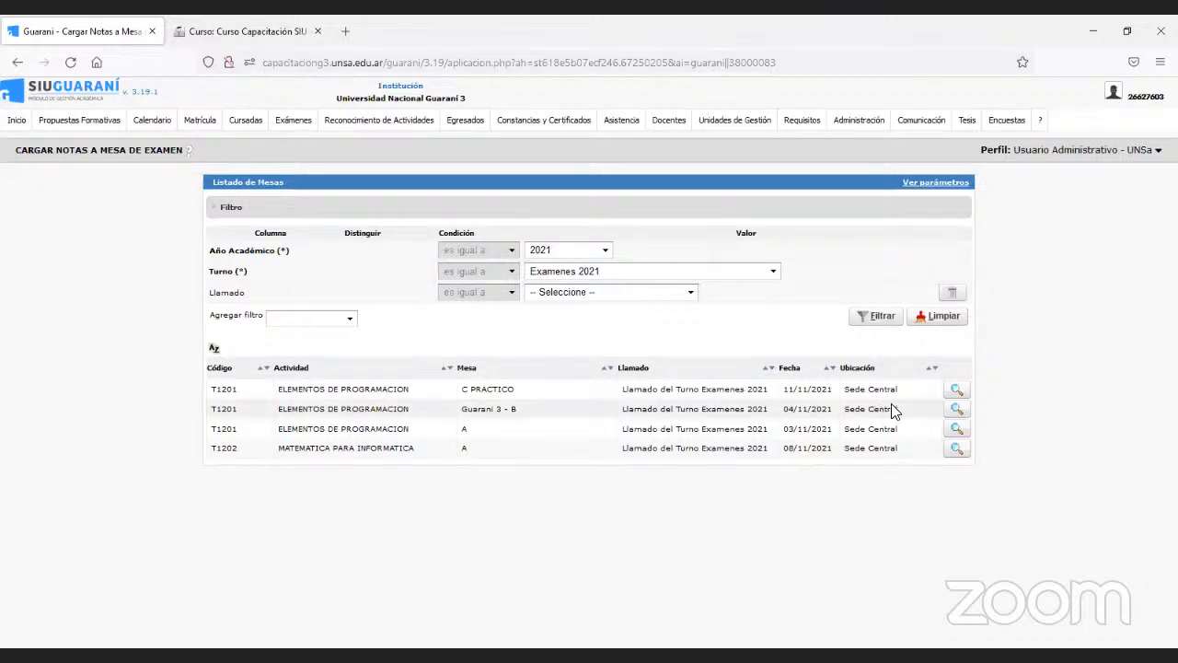
click(963, 391)
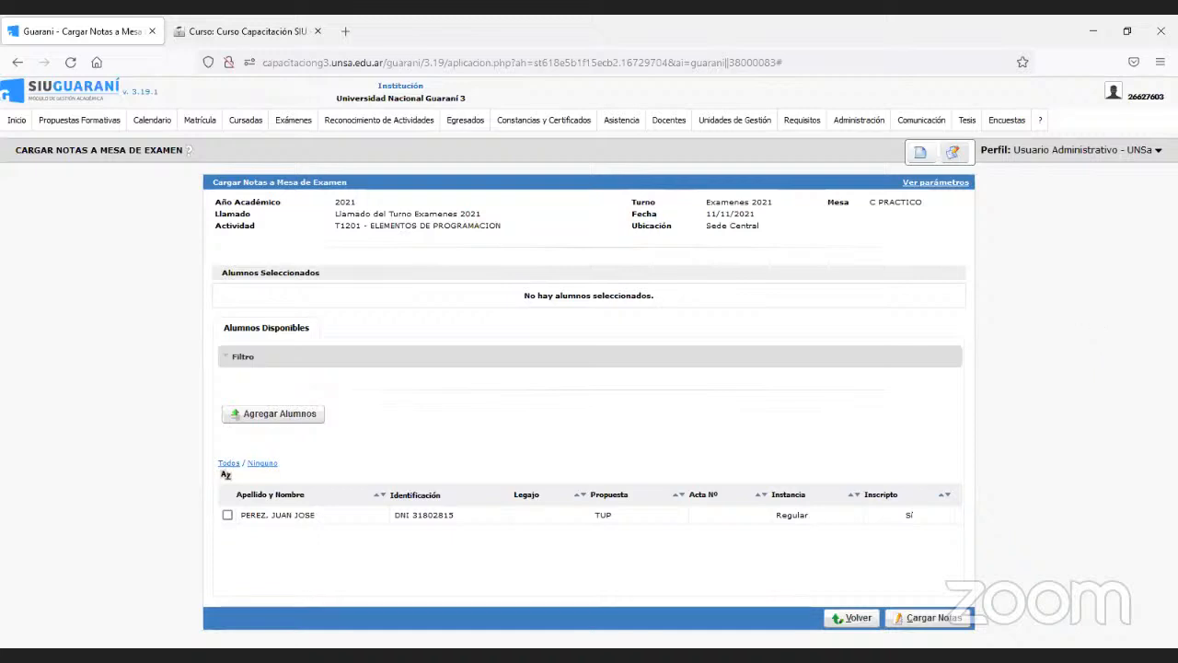
Switch to the Generar Acta de Examen operation
click(289, 128)
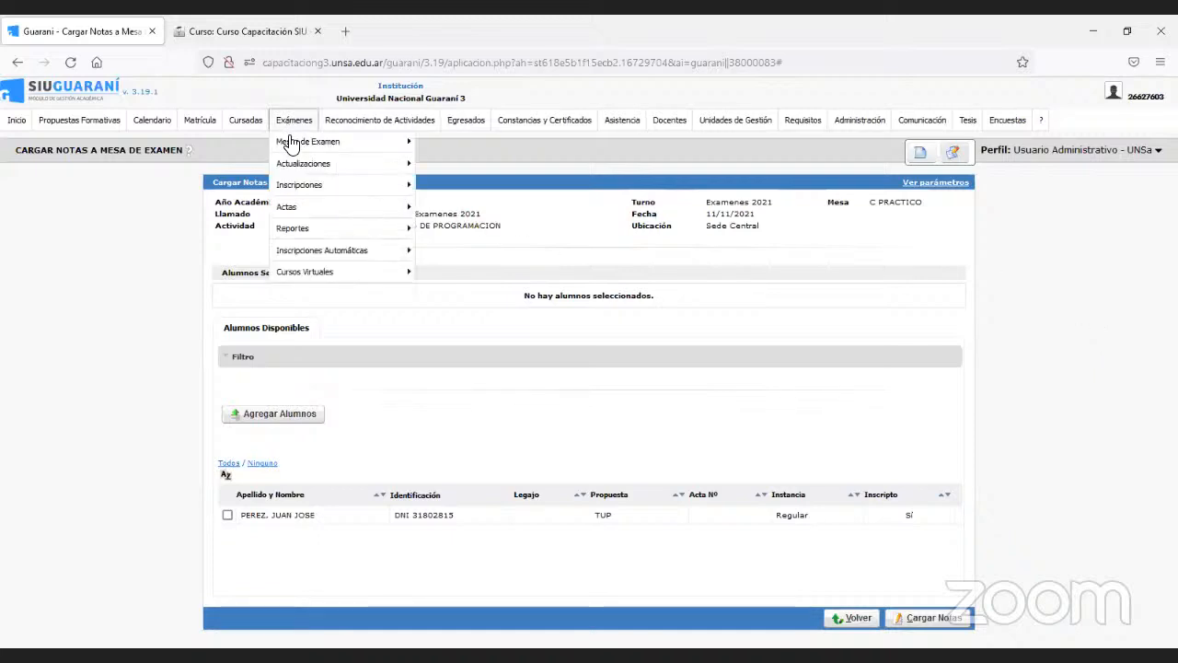
mouse_move(303, 142)
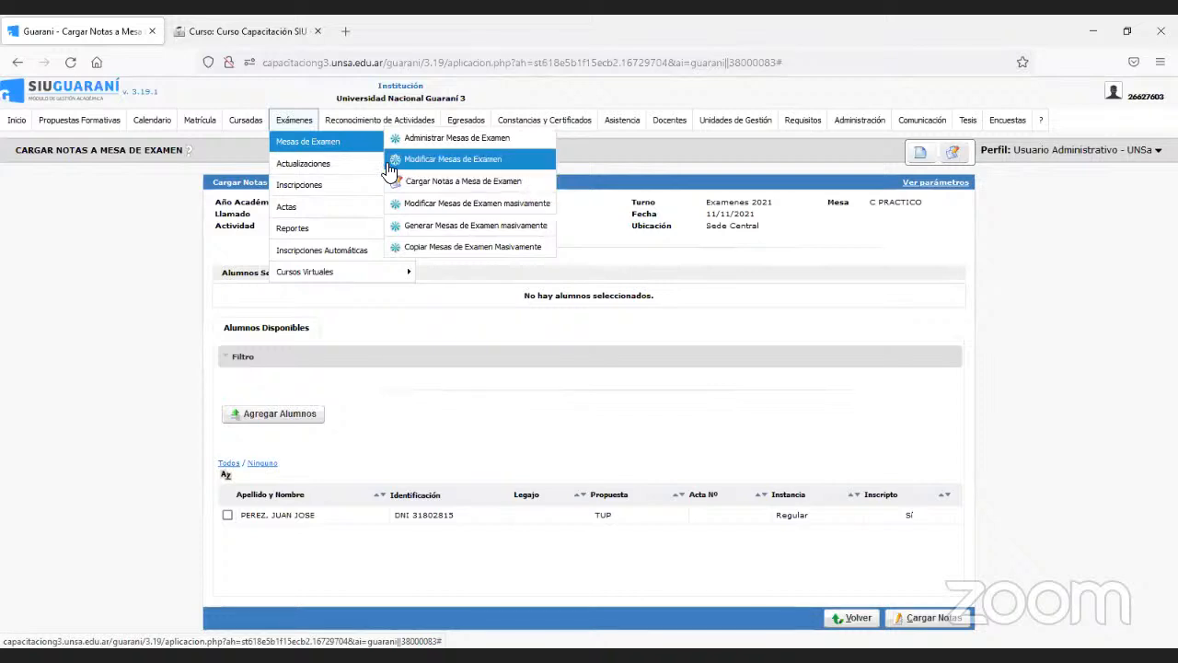
mouse_move(341, 204)
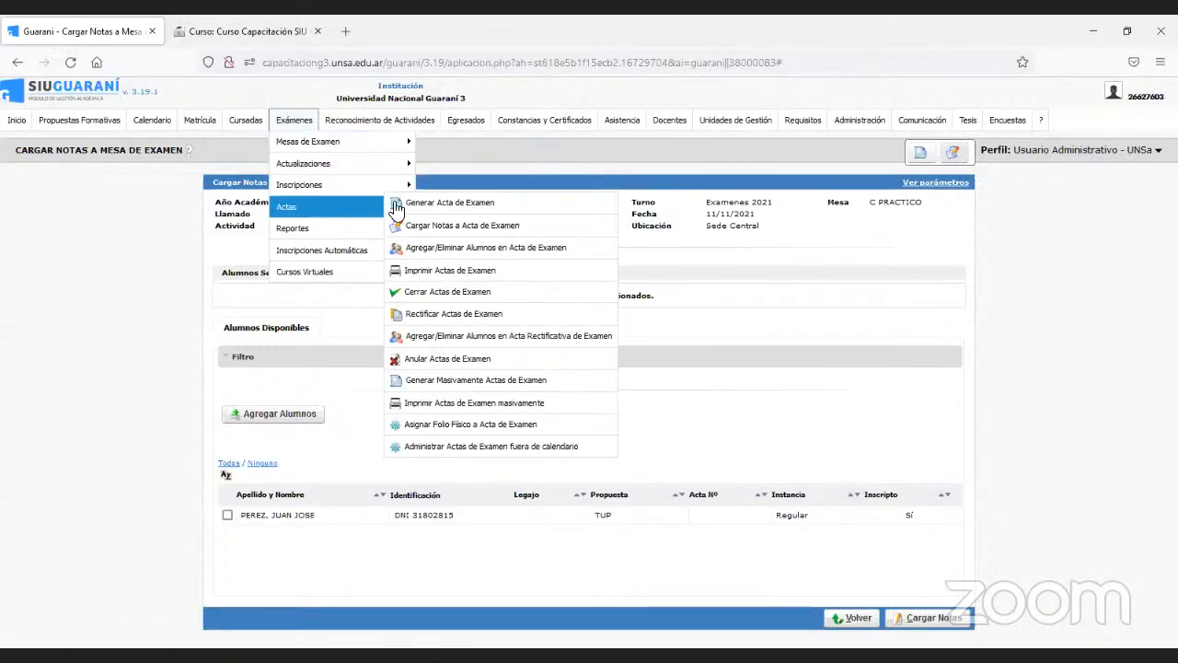
click(398, 210)
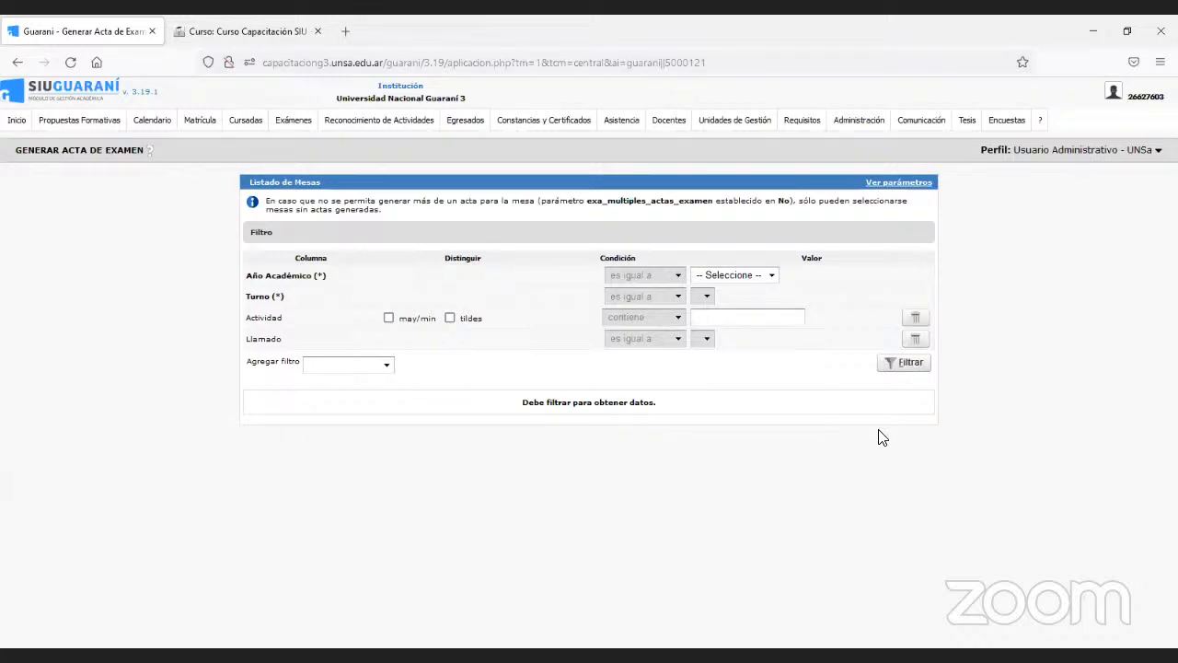
List the boards of year 2021, turno Examenes 2021, and open the C PRACTICO board of Elementos de Programacion for generating its acta
click(707, 276)
click(706, 332)
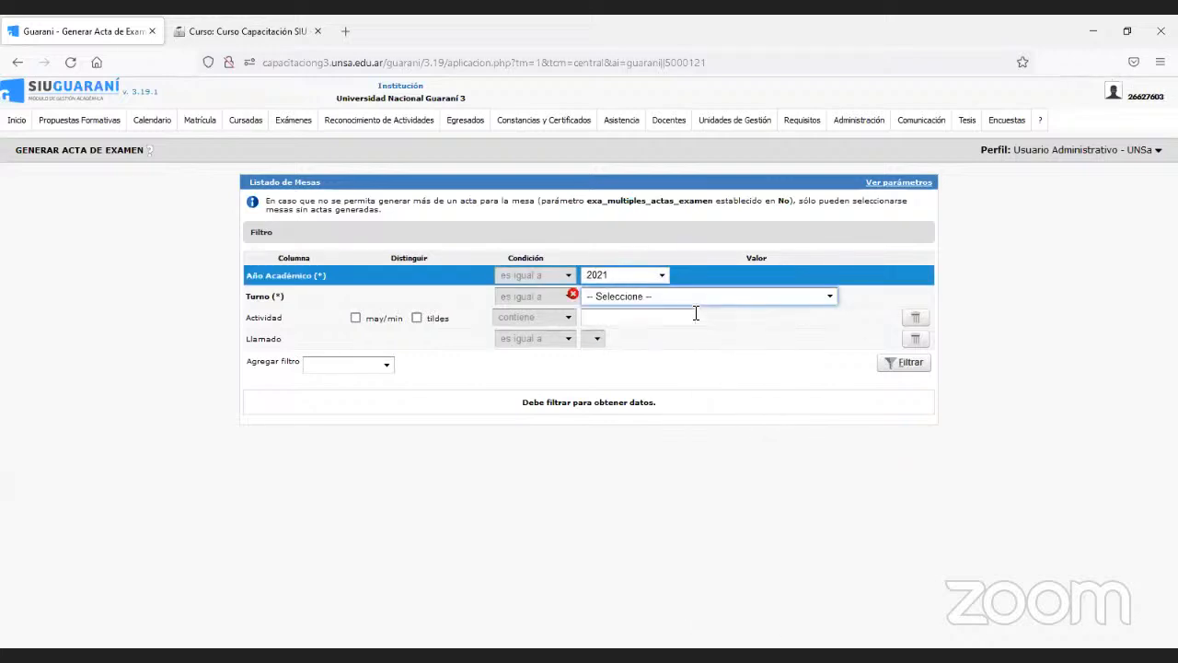
click(694, 298)
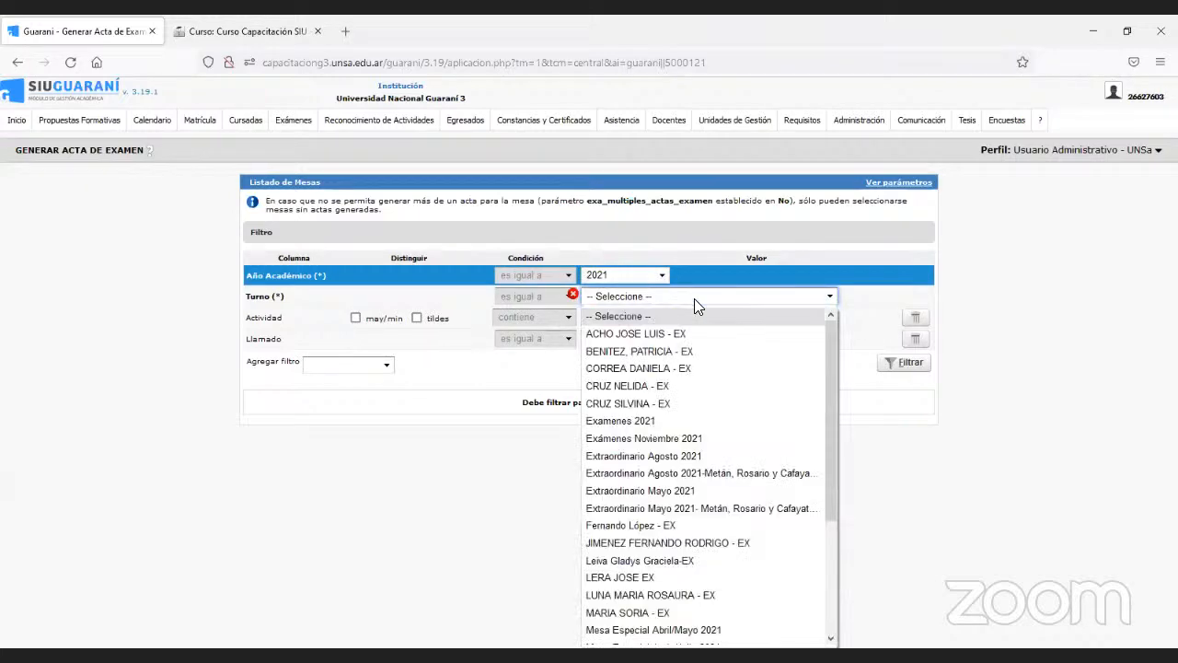
click(649, 421)
click(887, 375)
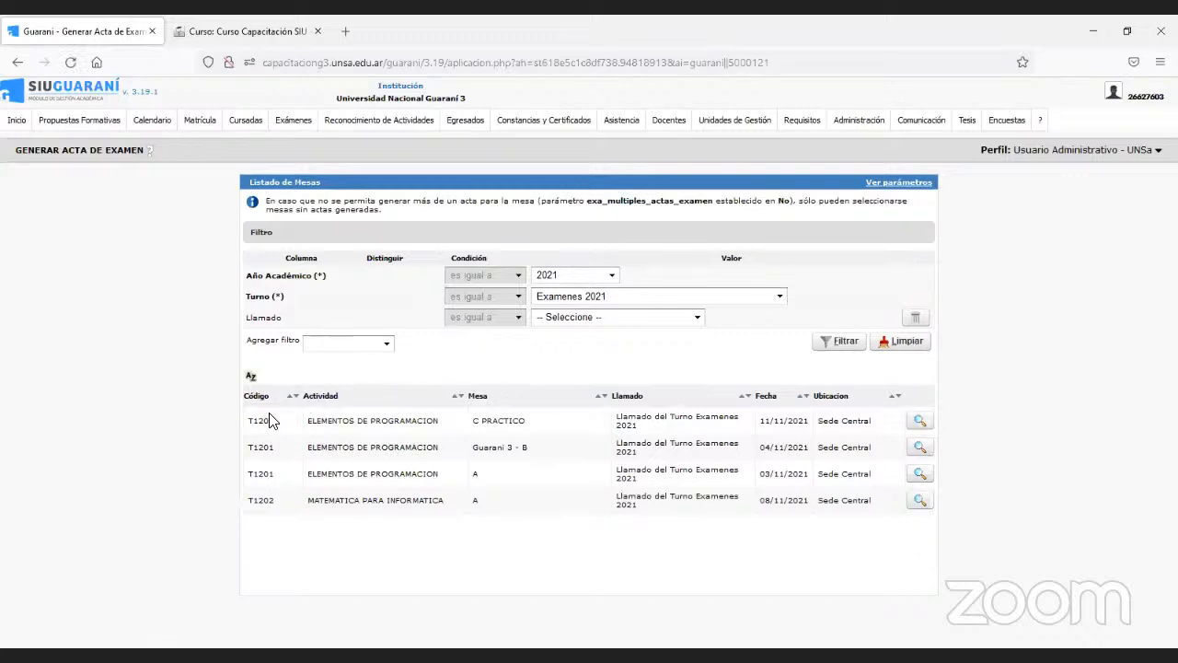
click(921, 427)
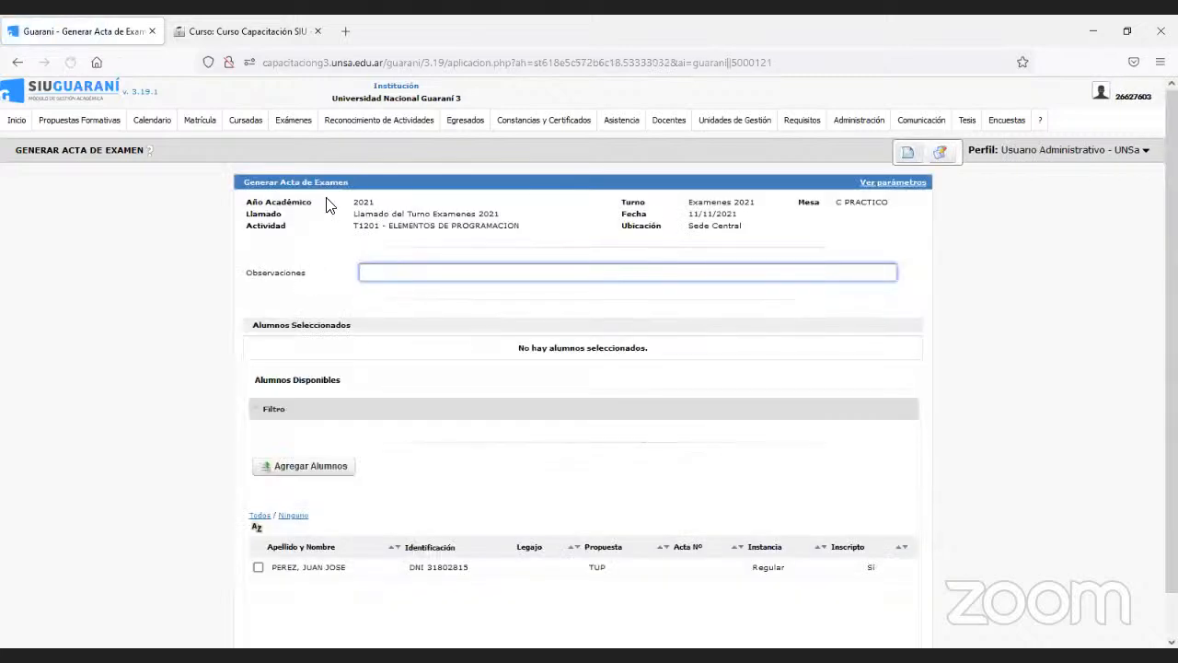
scroll(189, 445, down, 1)
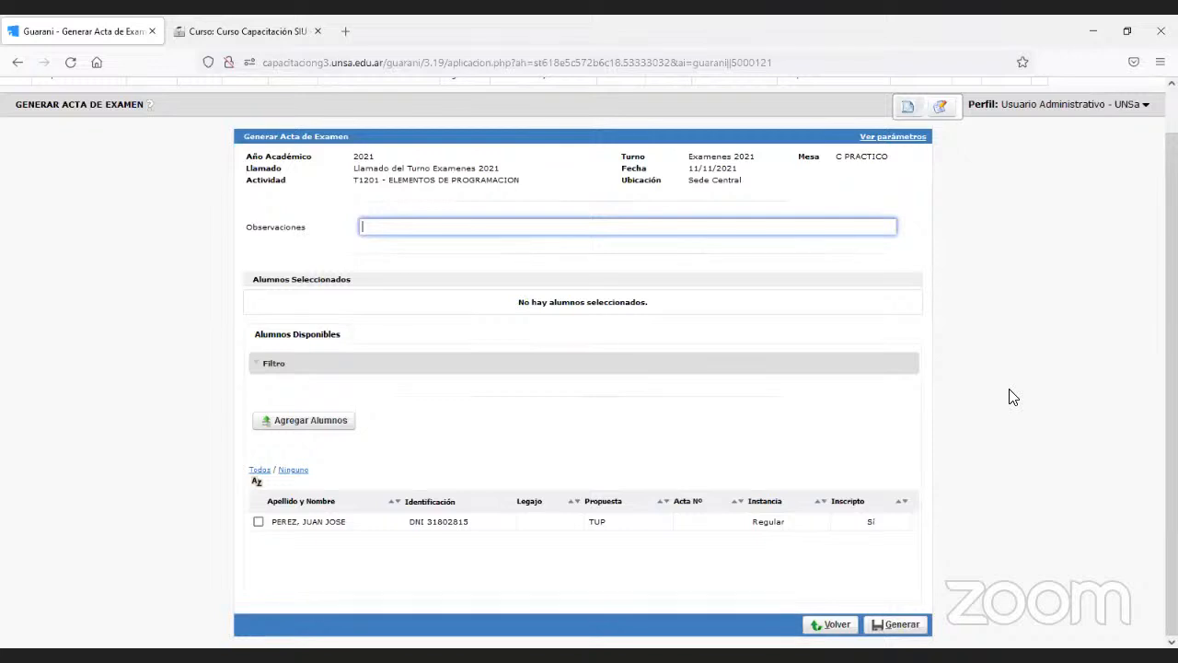
scroll(714, 366, up, 1)
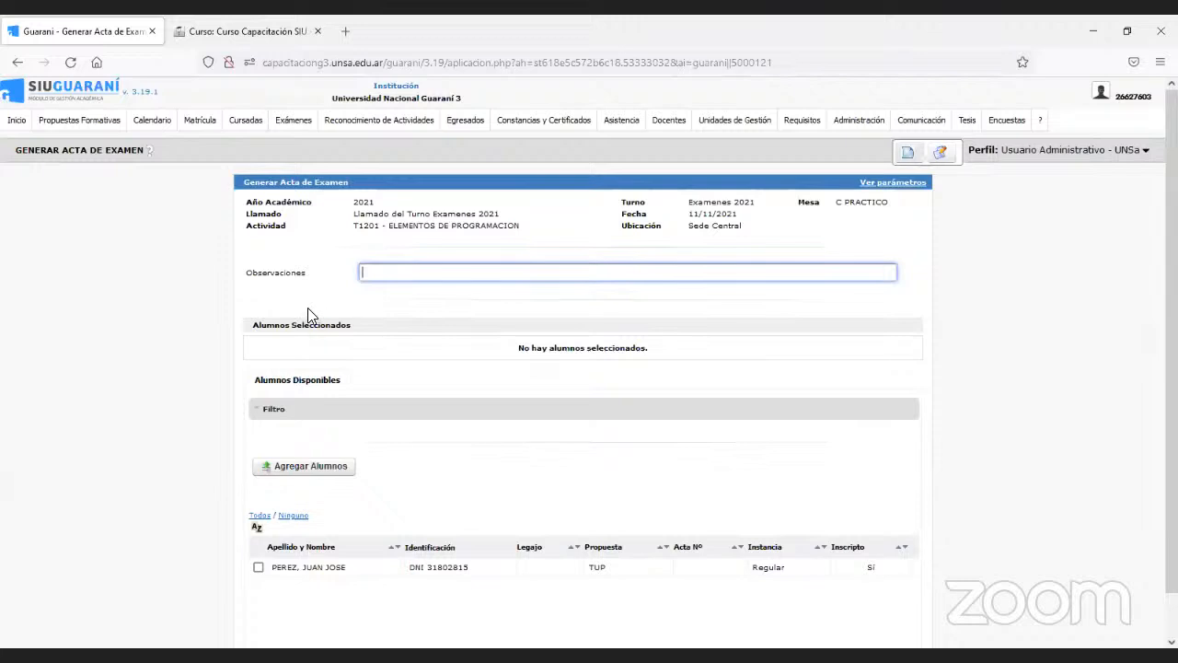
click(294, 120)
mouse_move(385, 145)
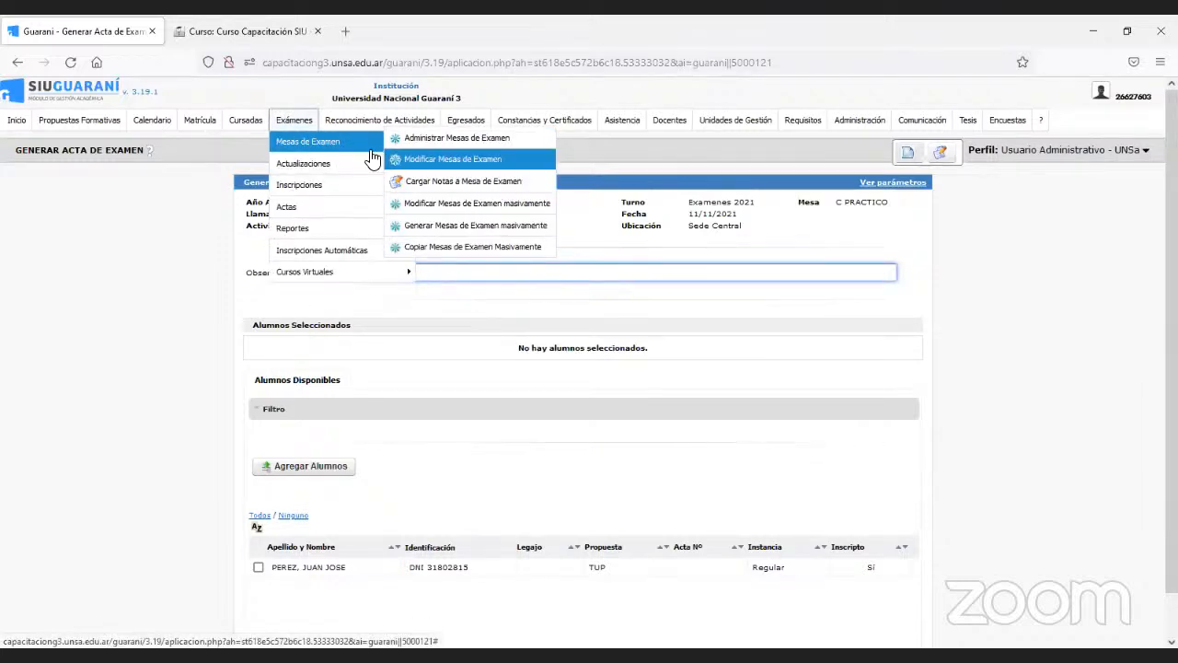
mouse_move(333, 212)
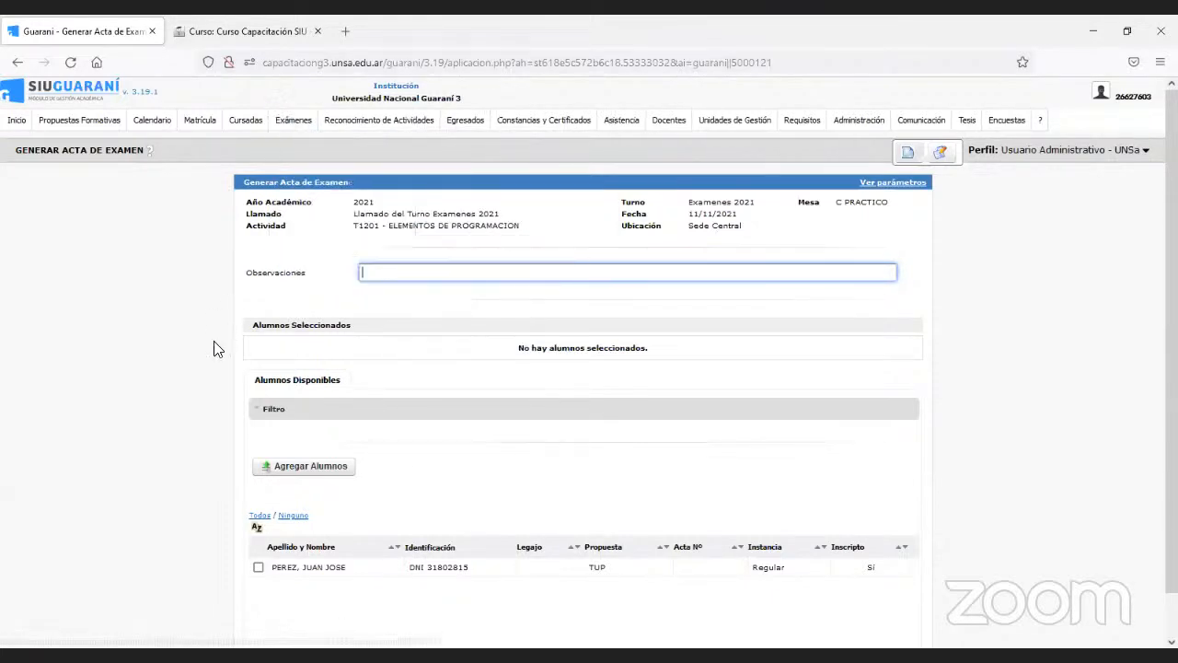
scroll(215, 347, down, 1)
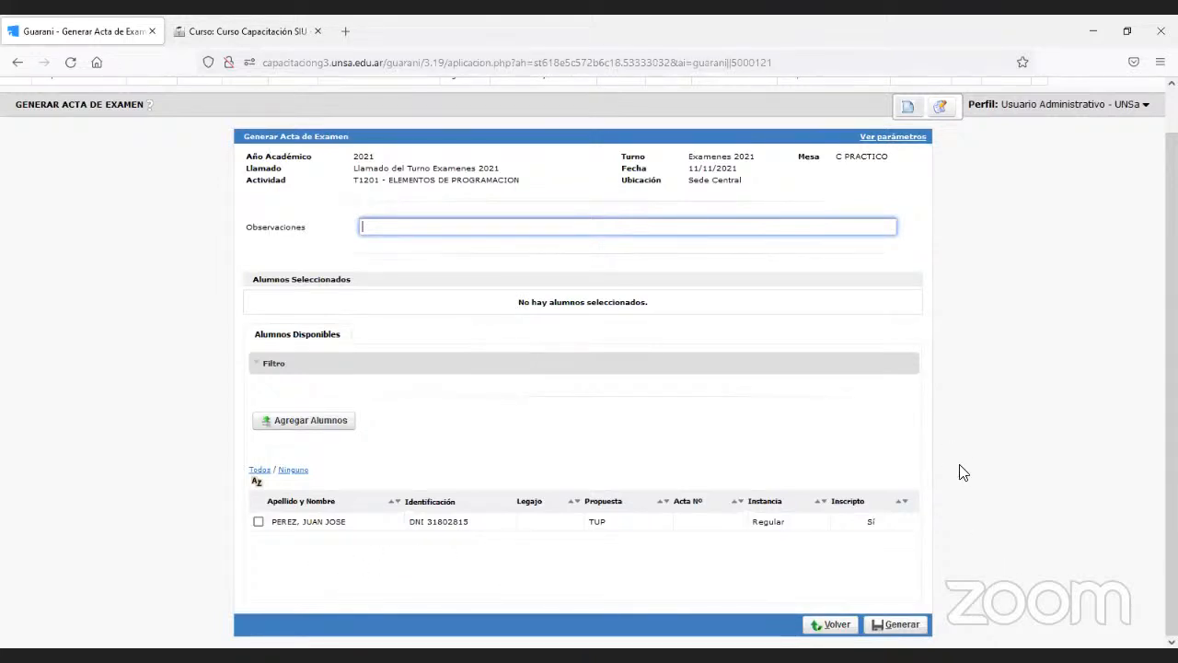
scroll(372, 333, up, 1)
Switch to the Cargar Notas a Acta de Examen operation
mouse_move(295, 128)
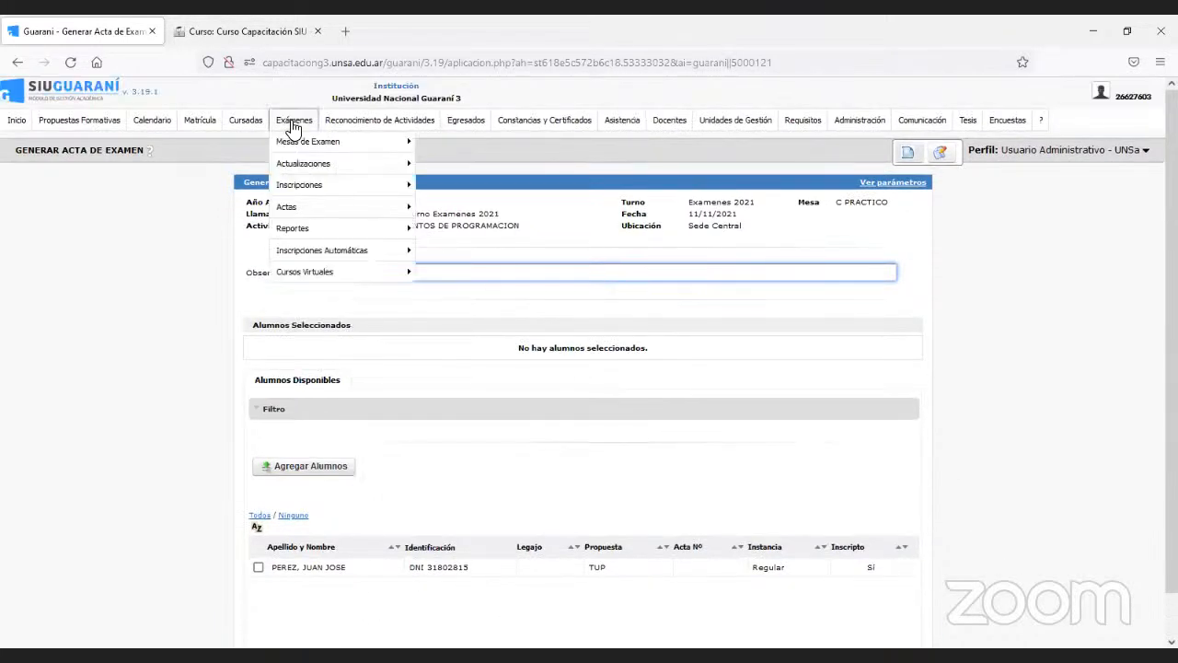
mouse_move(282, 206)
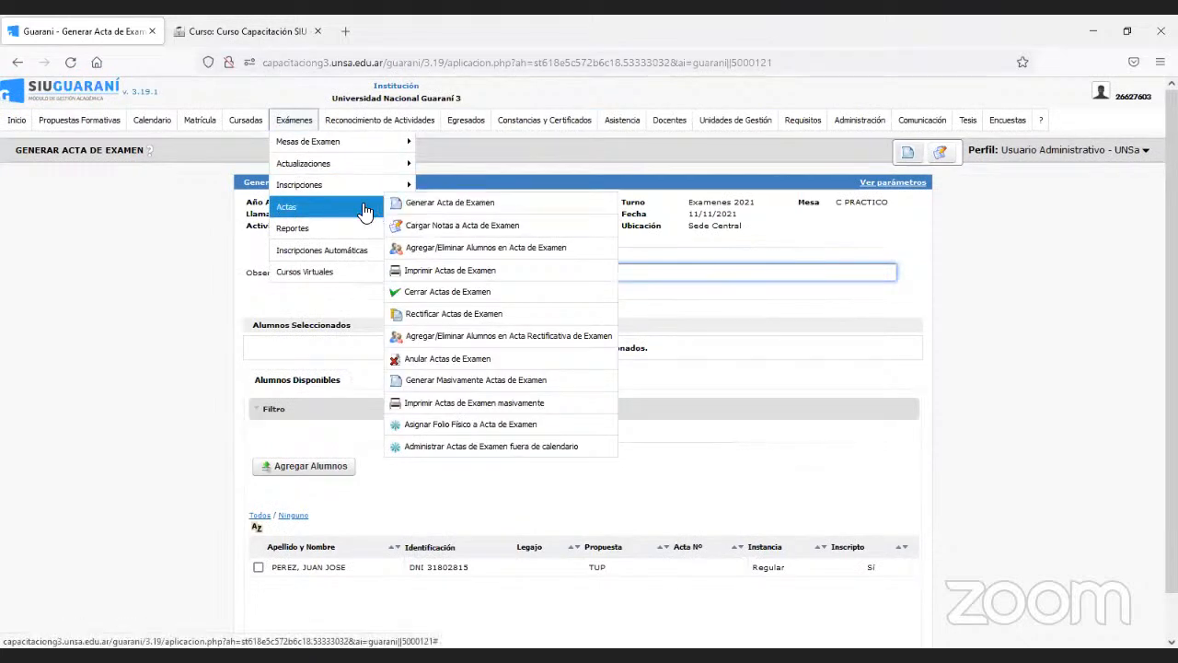
click(451, 227)
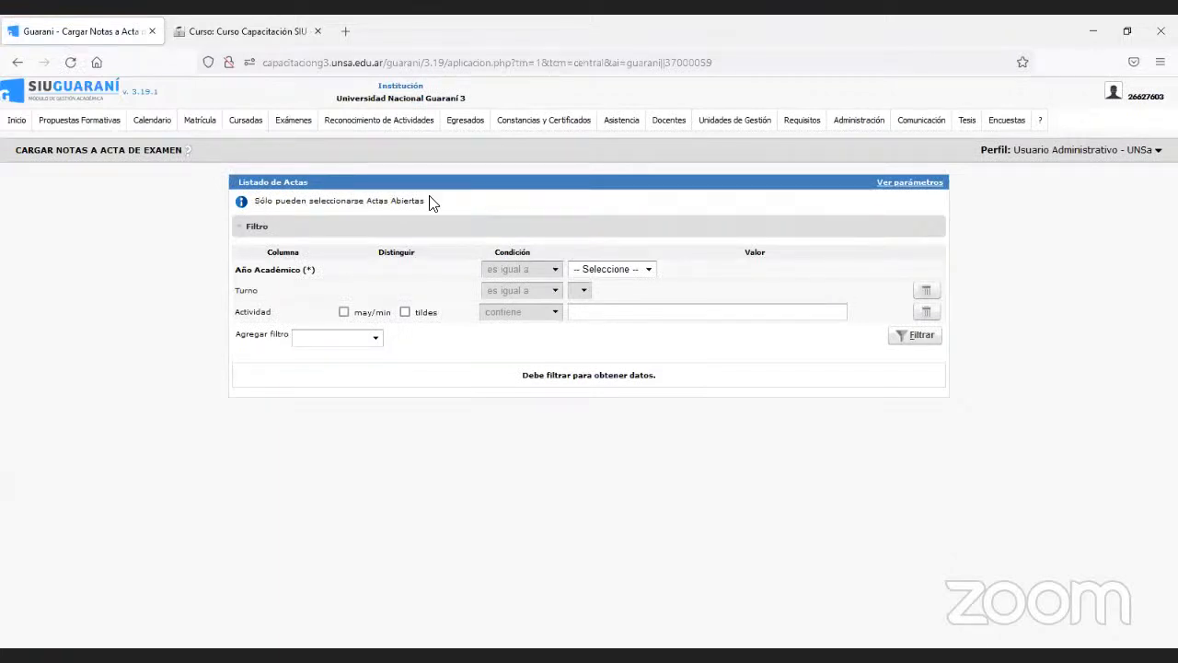
Filter the list of exam actas by academic year 2021 and turno Examenes 2021
click(611, 271)
click(598, 322)
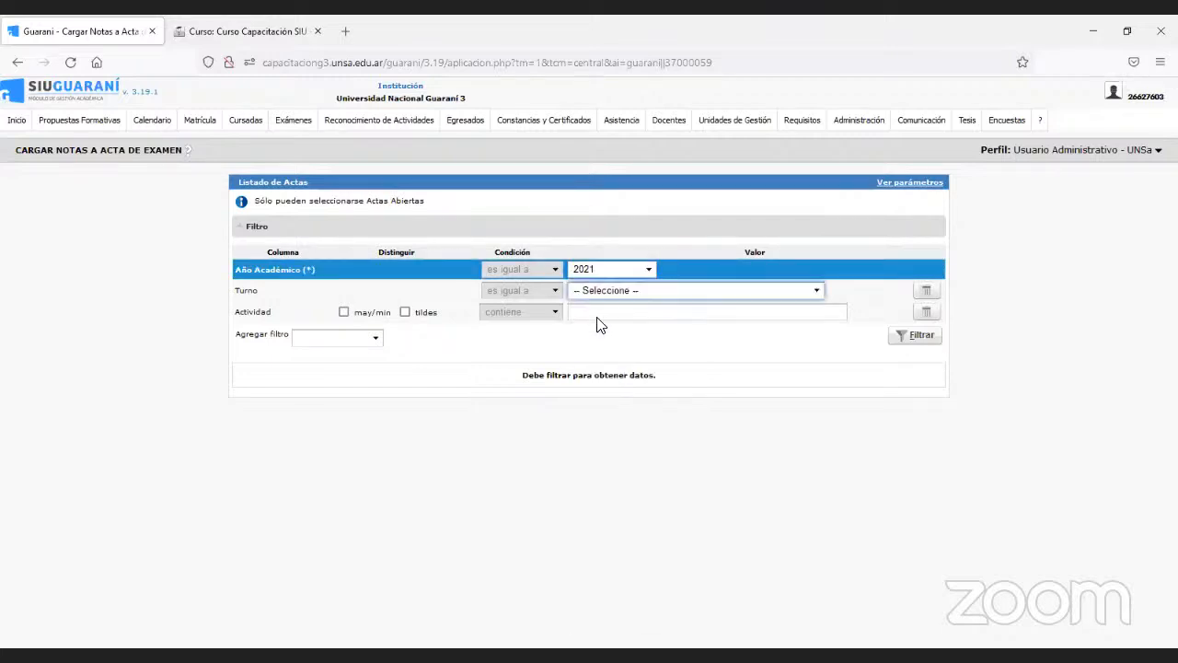
click(603, 296)
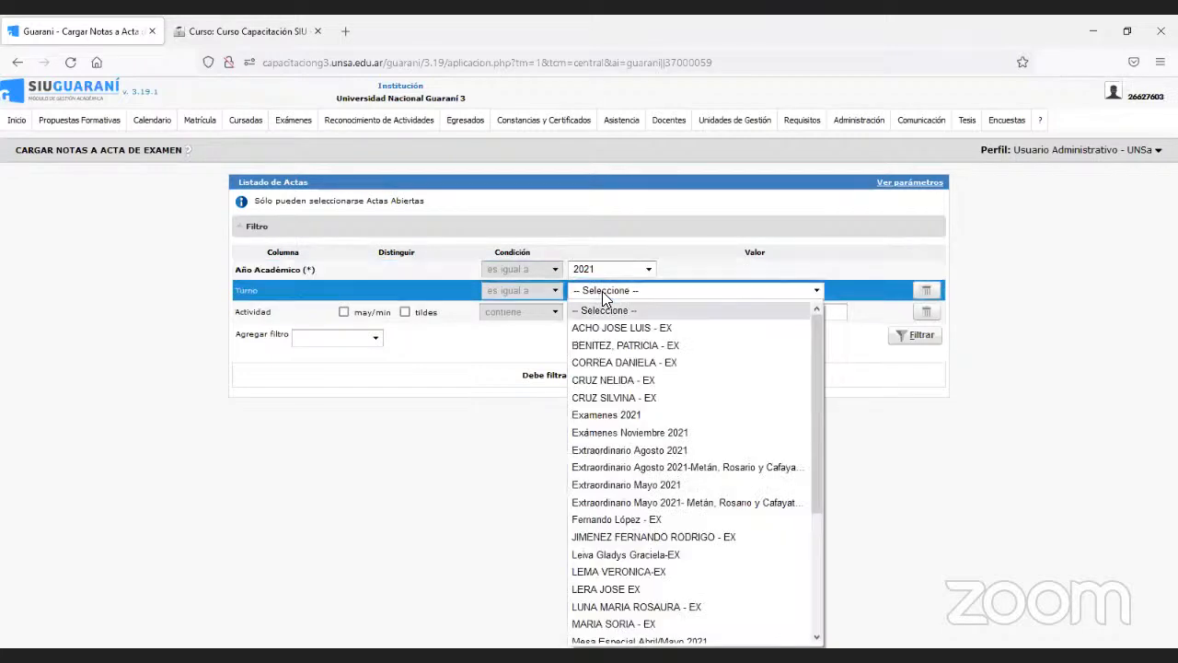
click(610, 414)
click(913, 339)
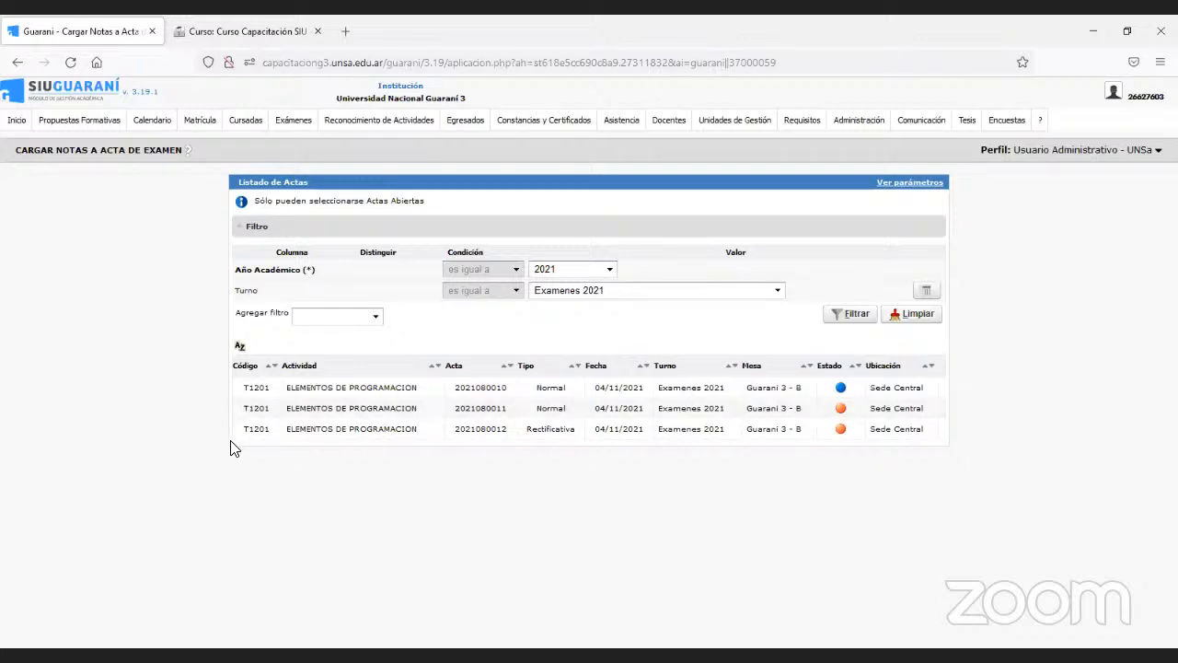
Return to the Cargar Notas a Mesa de Examen operation
click(295, 121)
mouse_move(328, 143)
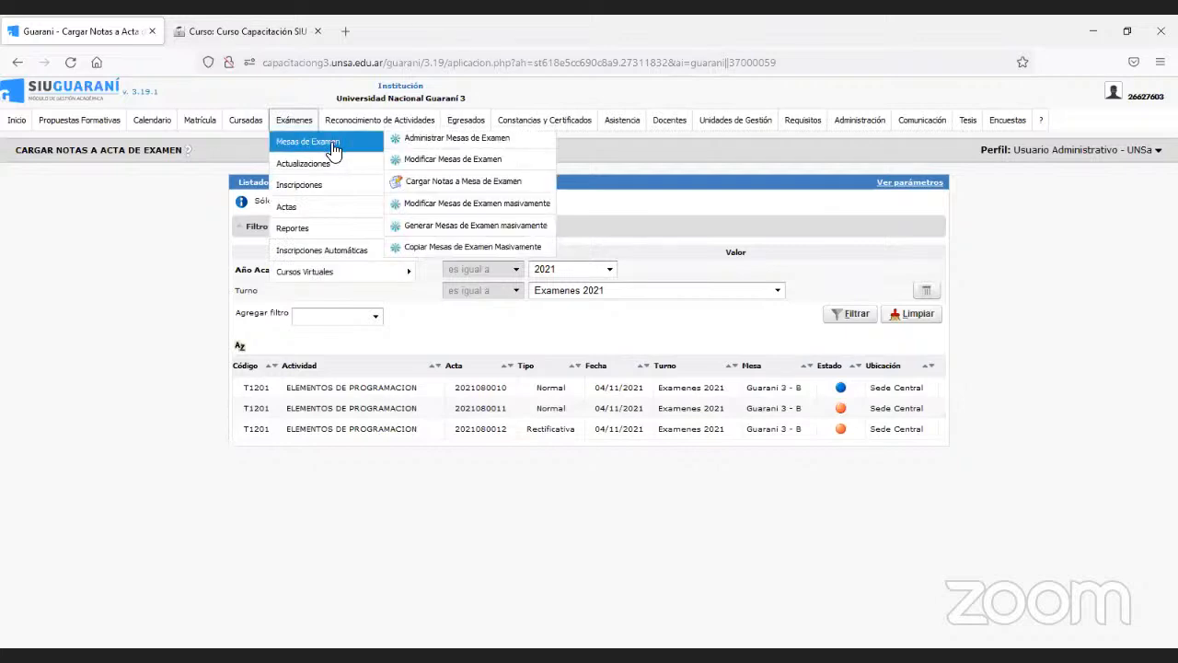
click(411, 183)
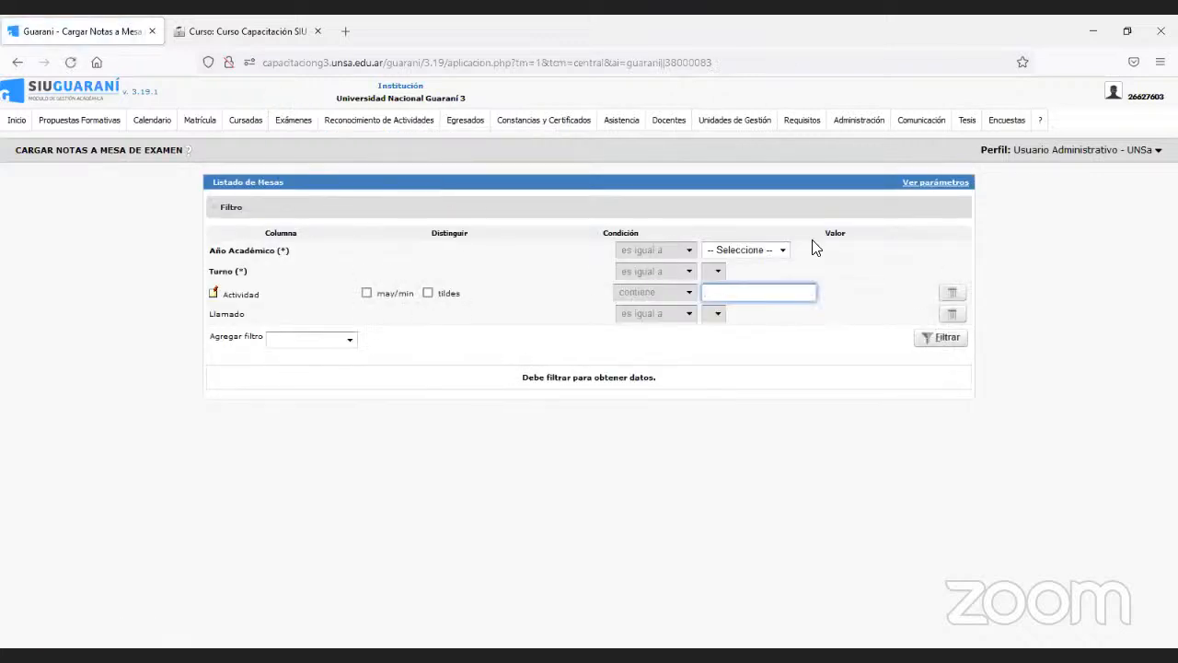
Filter the exam boards by academic year 2021 and turno Examenes 2021
click(782, 249)
click(736, 303)
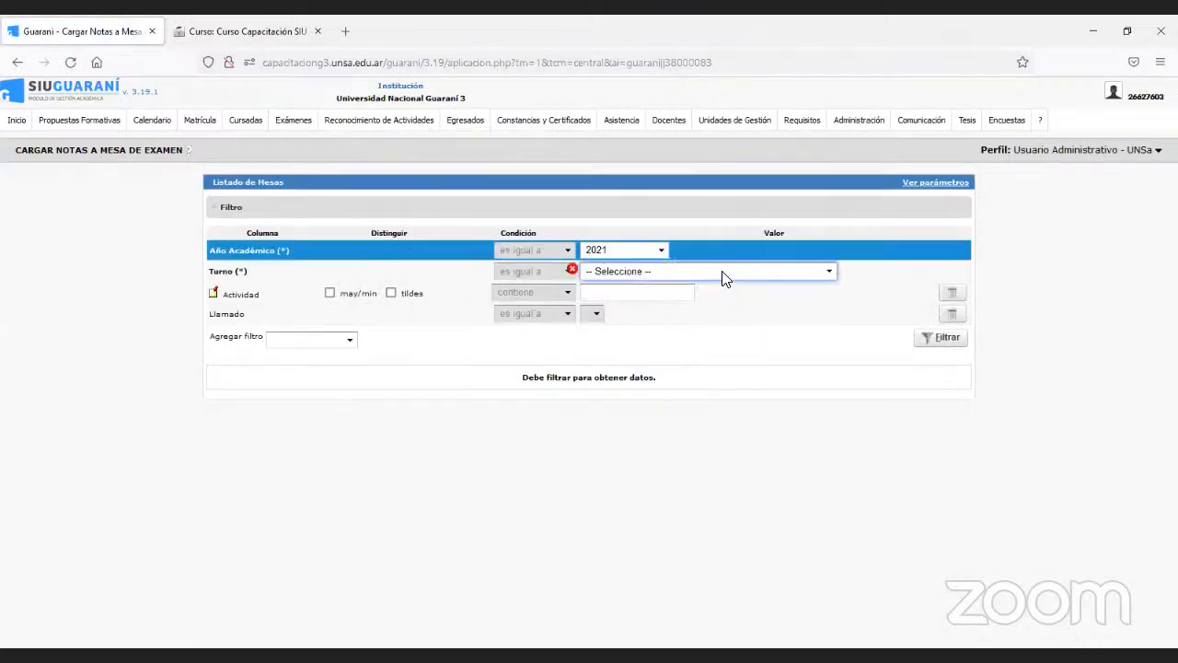
click(723, 274)
click(675, 392)
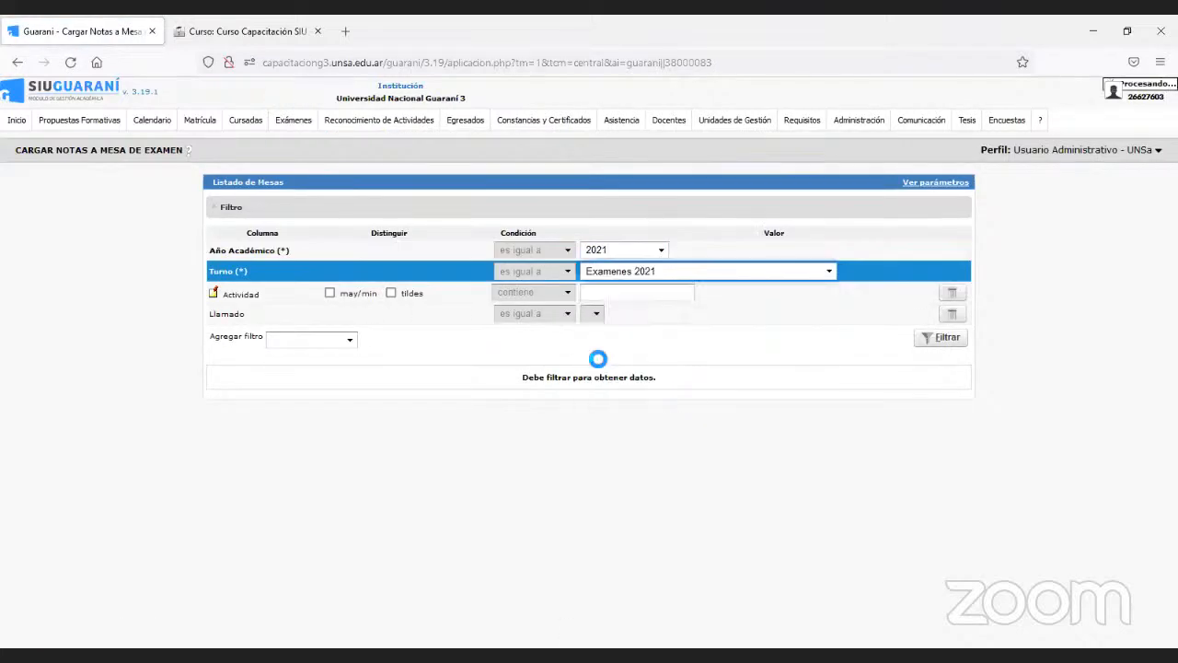
click(923, 343)
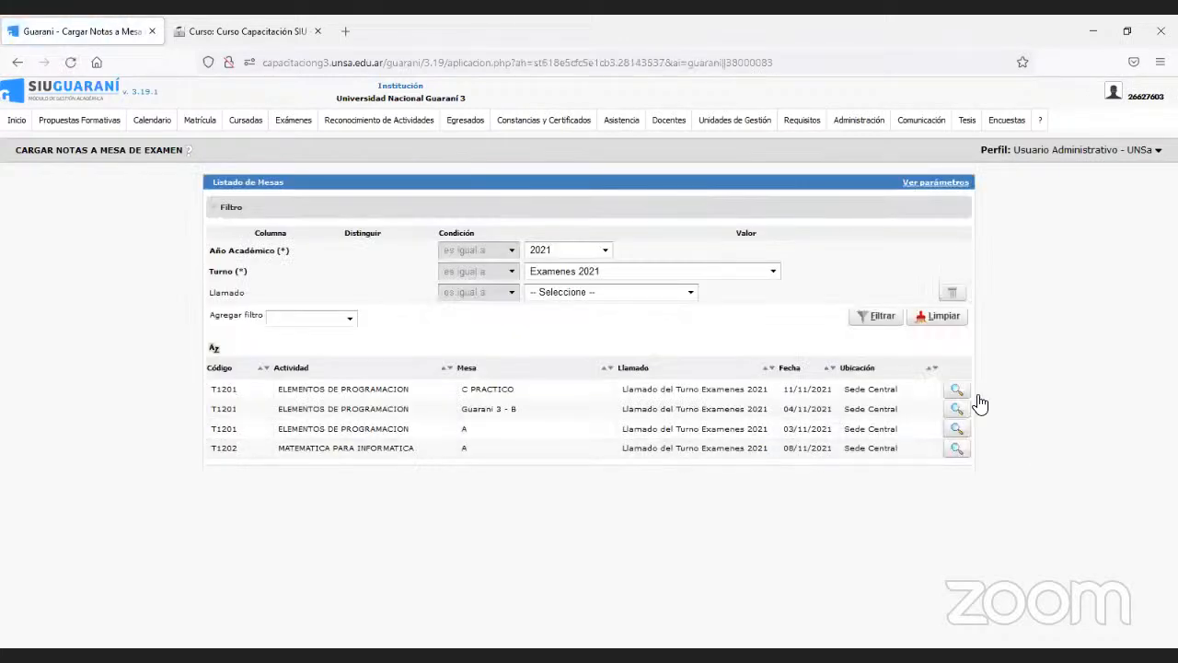
Add the available student of the ELEMENTOS DE PROGRAMACION board C PRACTICO to the selected students and open the grade entry form
click(955, 392)
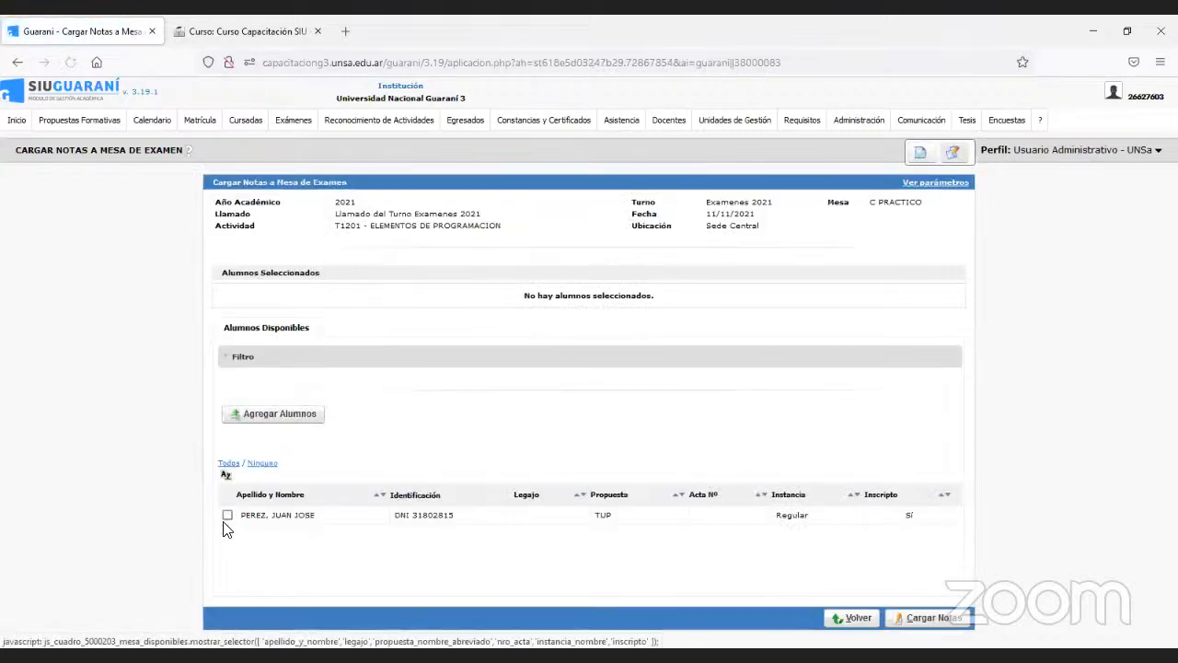
click(227, 515)
click(287, 414)
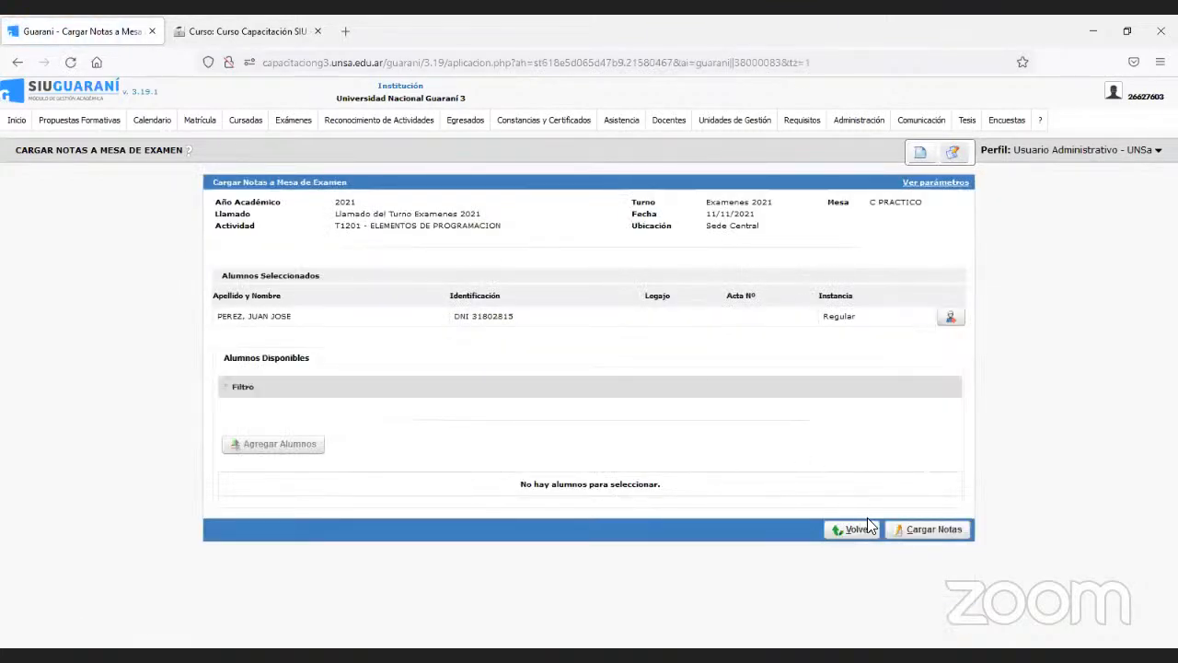
click(907, 531)
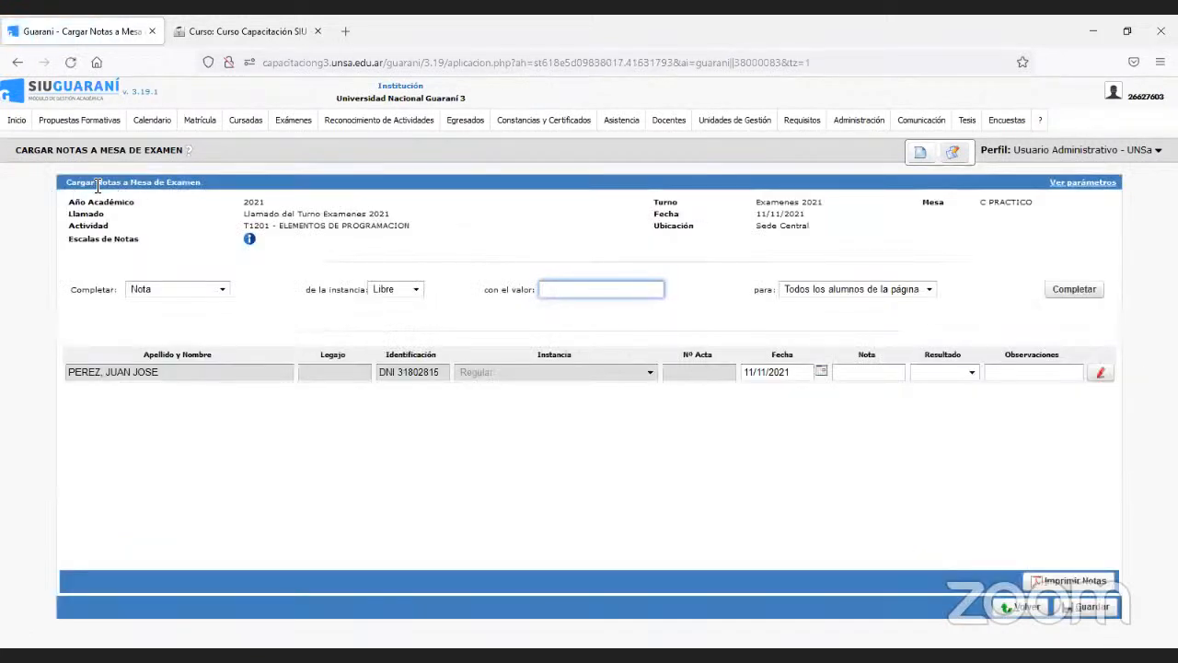
click(294, 119)
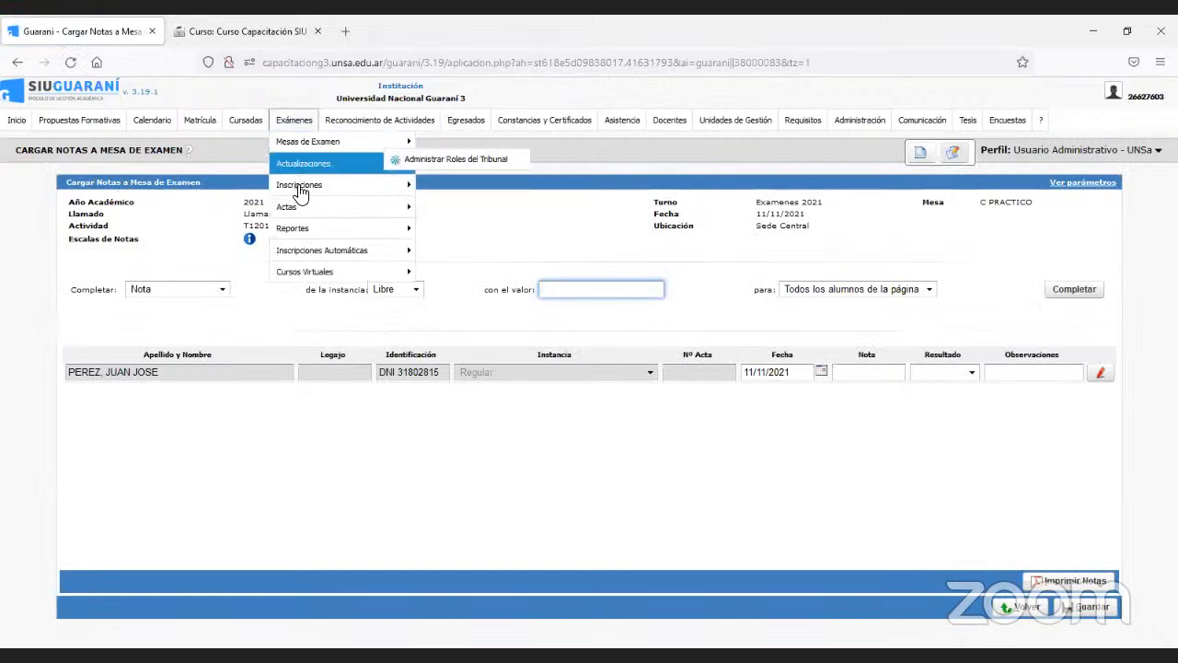
mouse_move(355, 208)
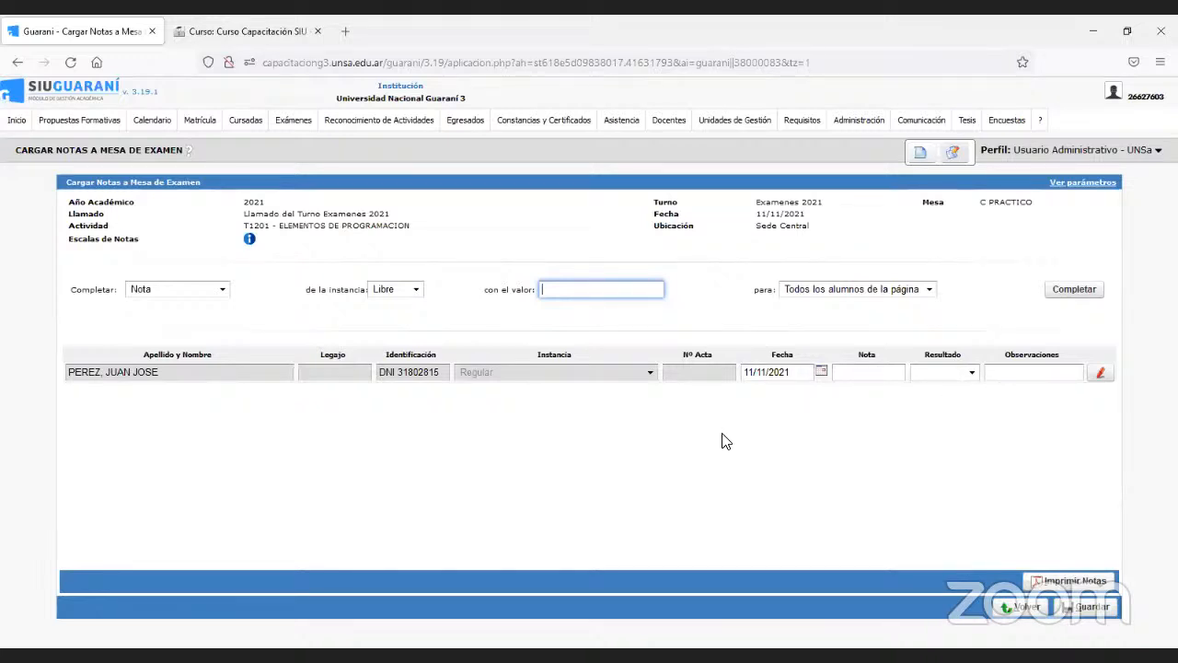
Enter a grade of 7 for the listed student and change the result to Reprobado
click(858, 373)
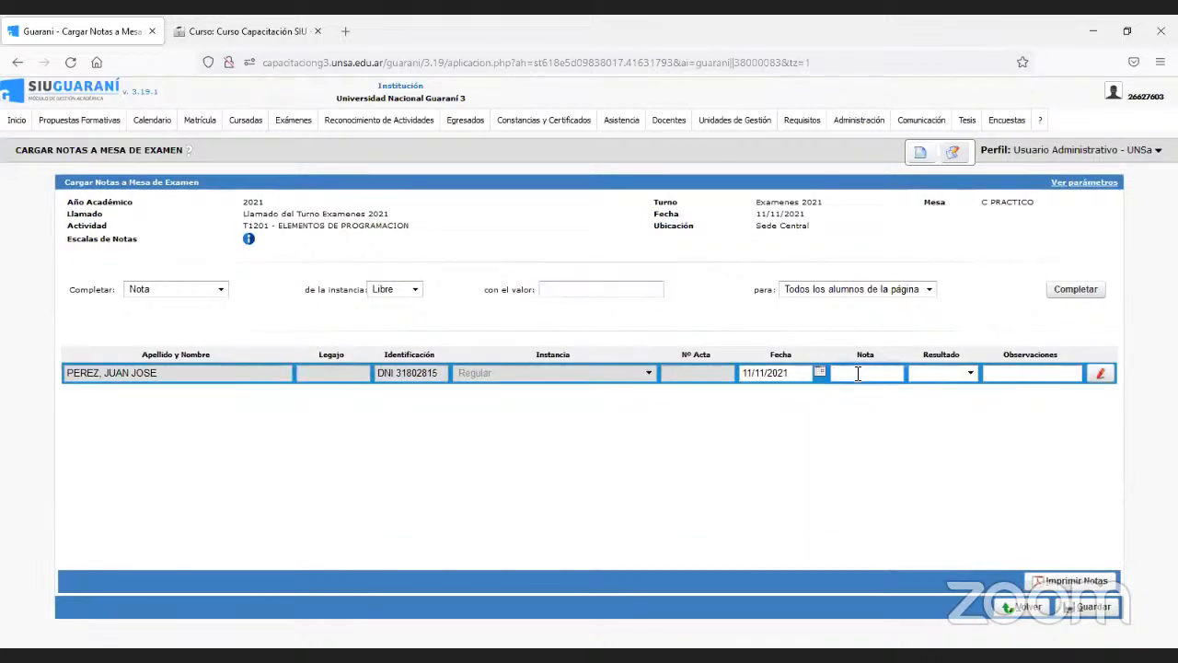
text(7)
click(969, 385)
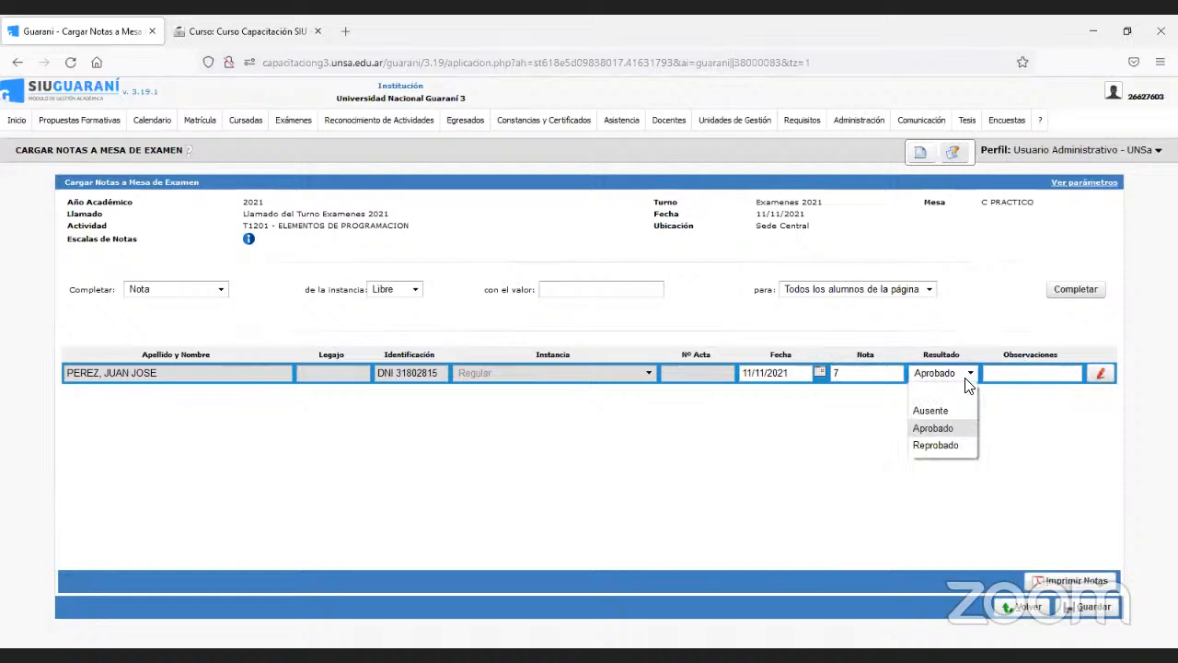
click(933, 445)
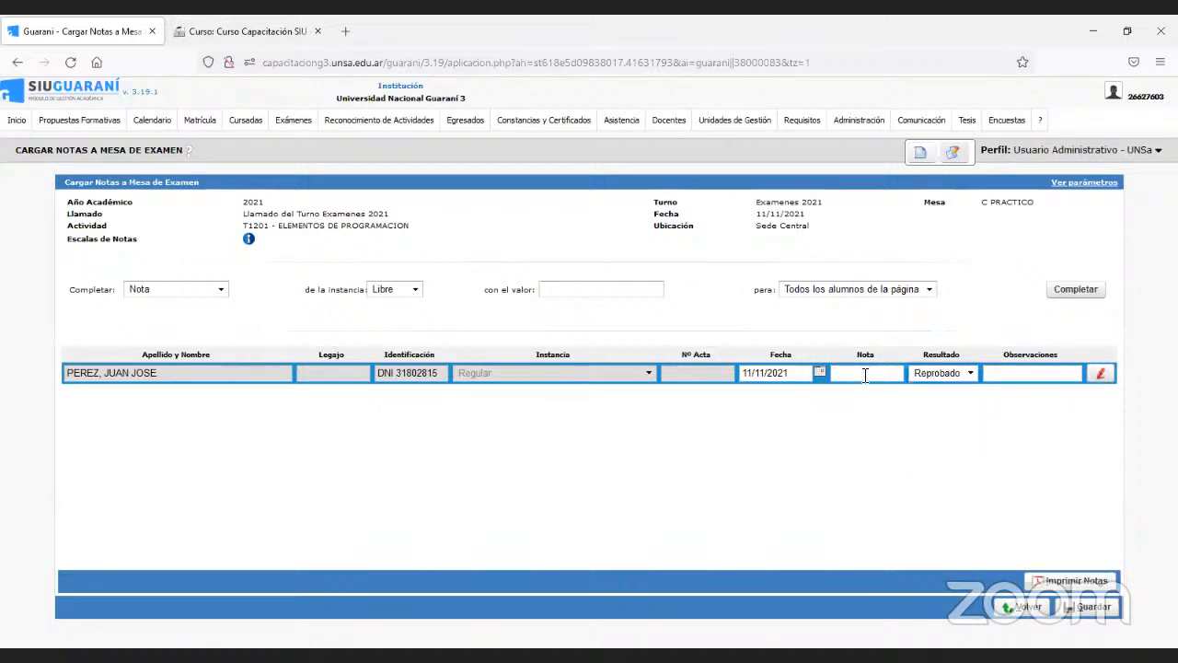
Enter a grade of 4 for the student and open that student's exam and evaluation details
click(865, 375)
text(4)
click(1103, 377)
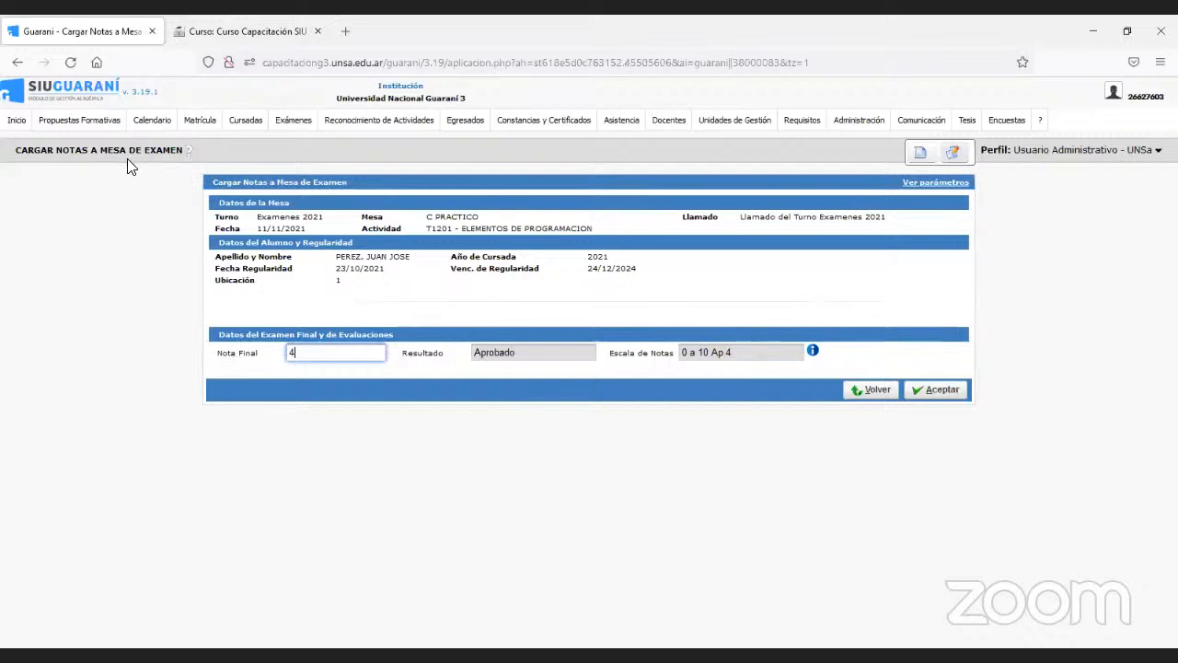
Switch to the Agregar/Eliminar Alumnos en Acta de Examen operation, leaving the grade form without saving
click(294, 120)
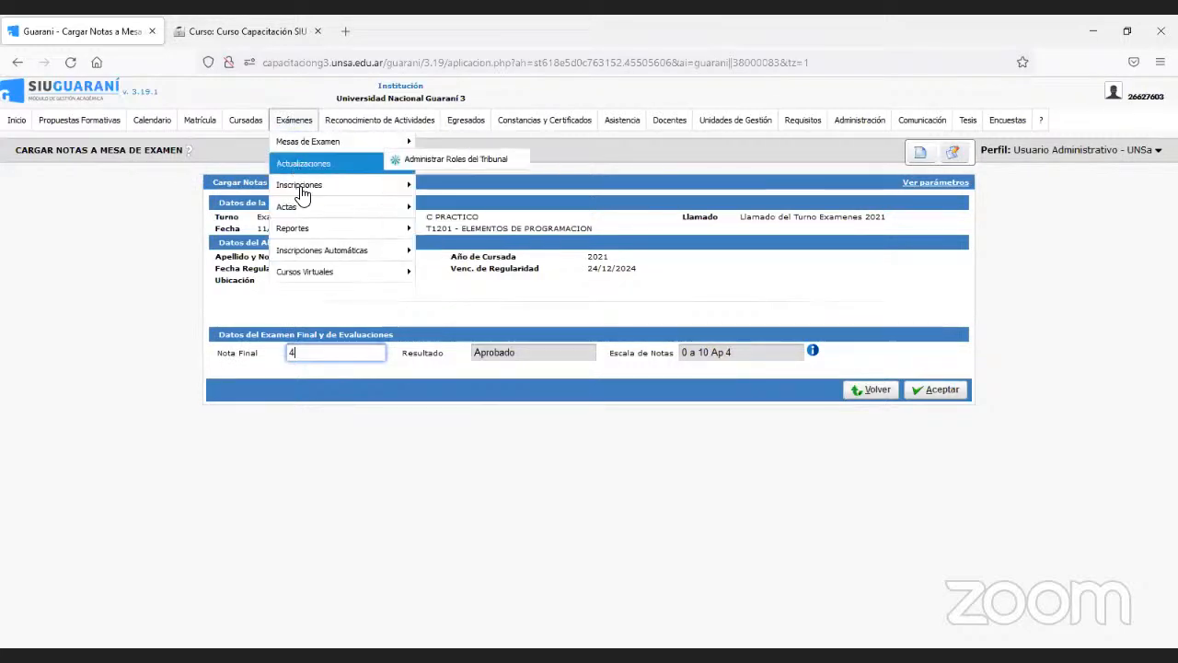
mouse_move(322, 208)
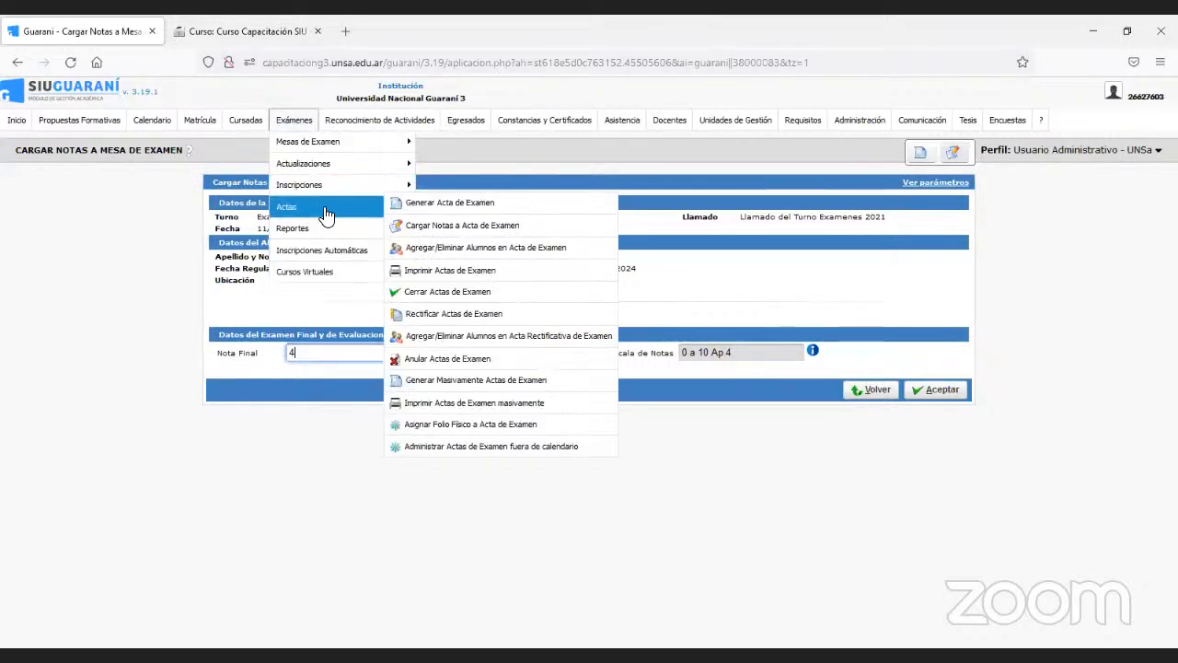
click(490, 241)
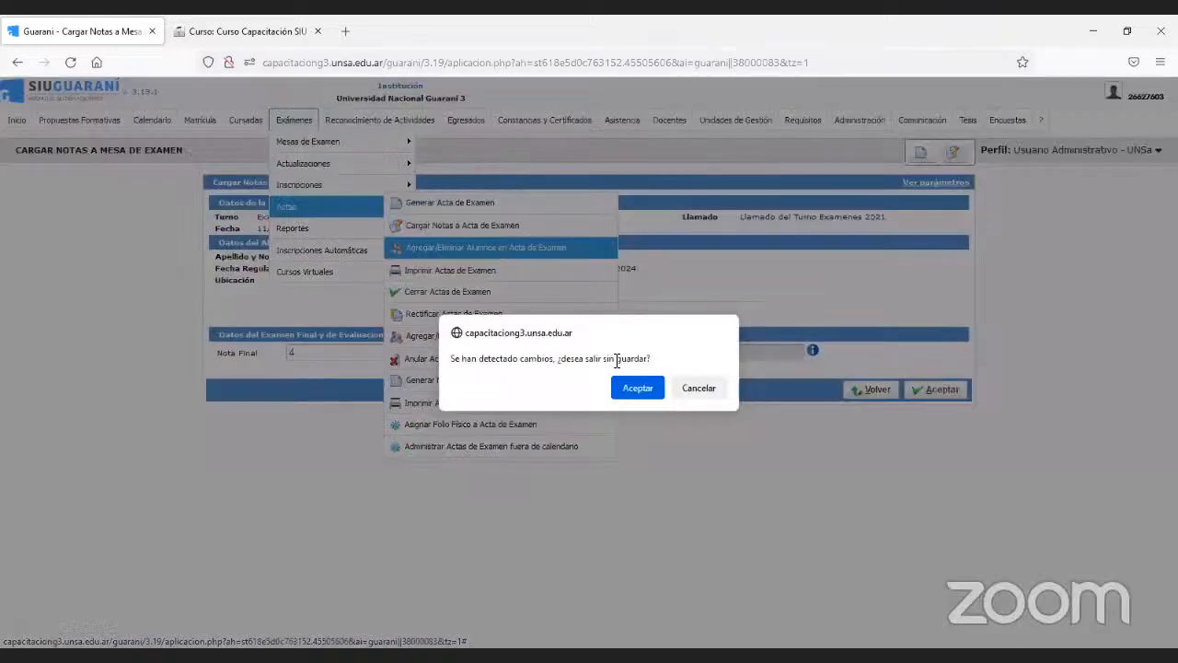
click(629, 390)
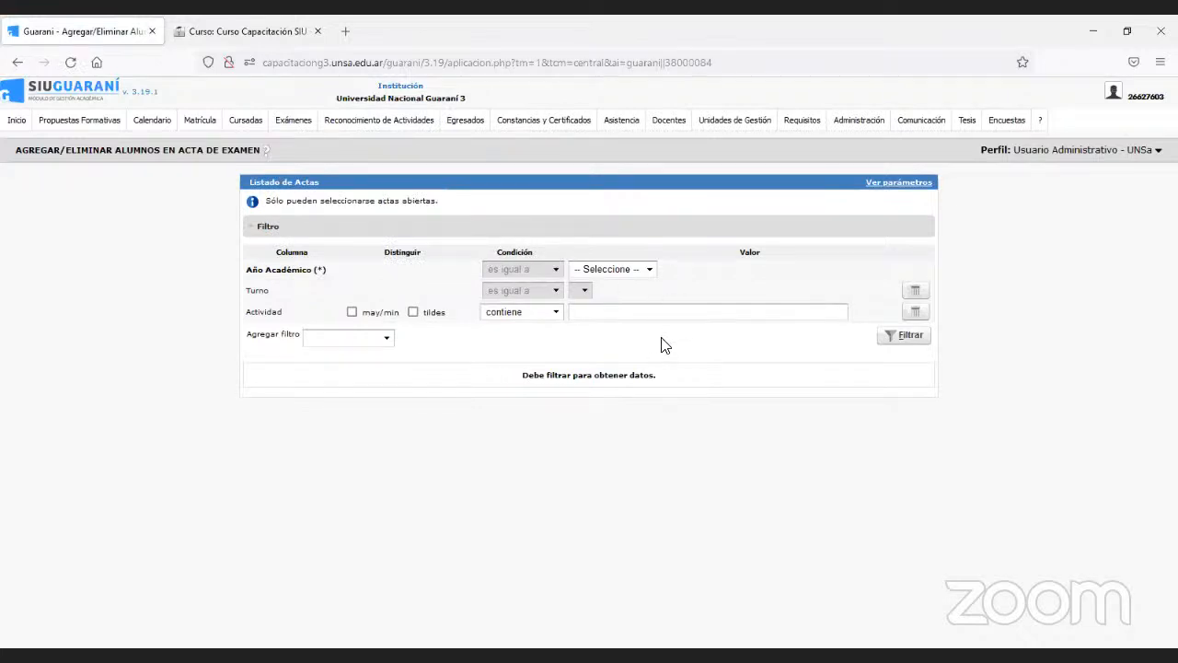
Filter the actas available for adding or removing students by academic year 2021 and turno Examenes 2021
click(650, 271)
click(629, 324)
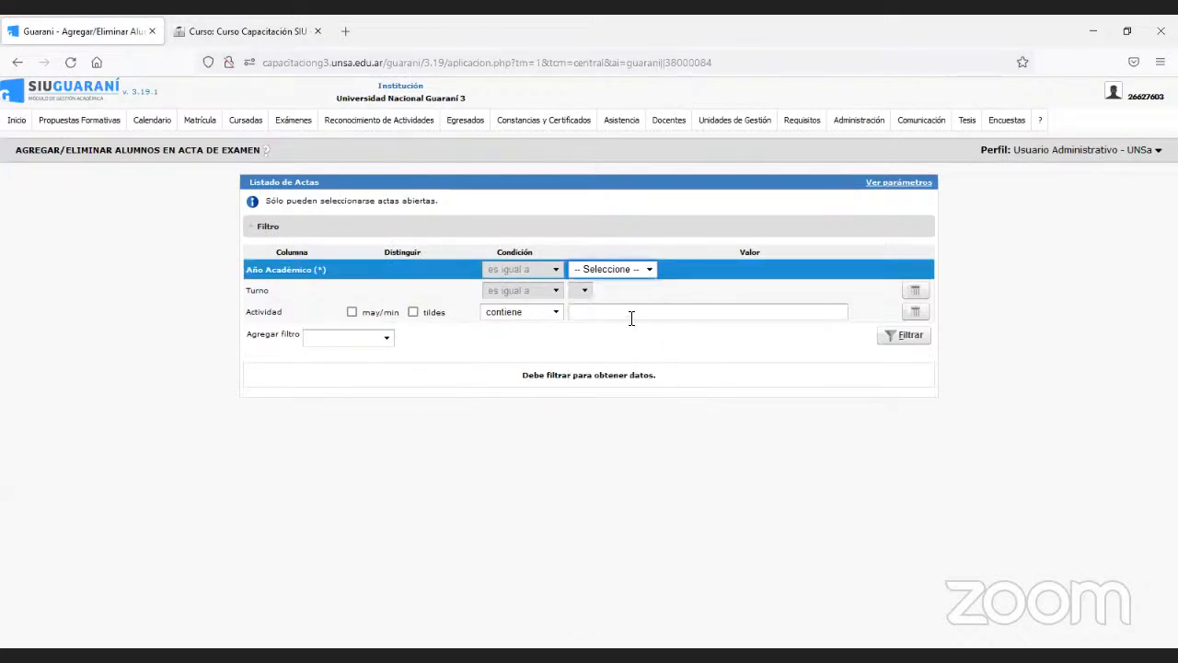
click(631, 290)
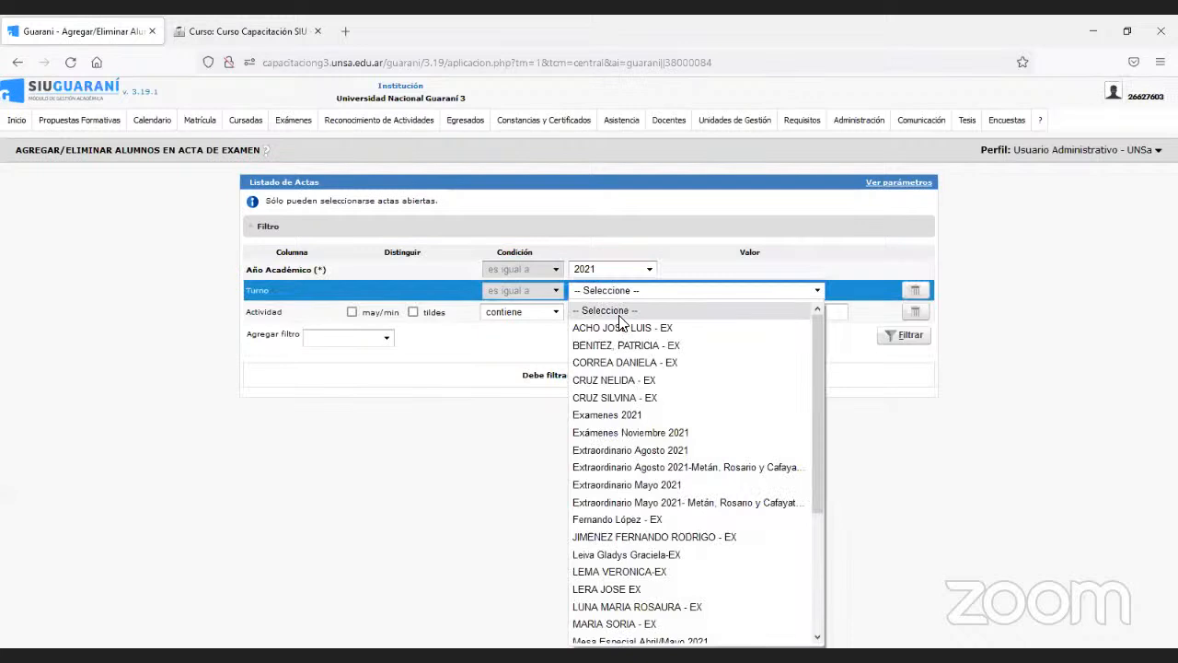
click(631, 414)
click(919, 348)
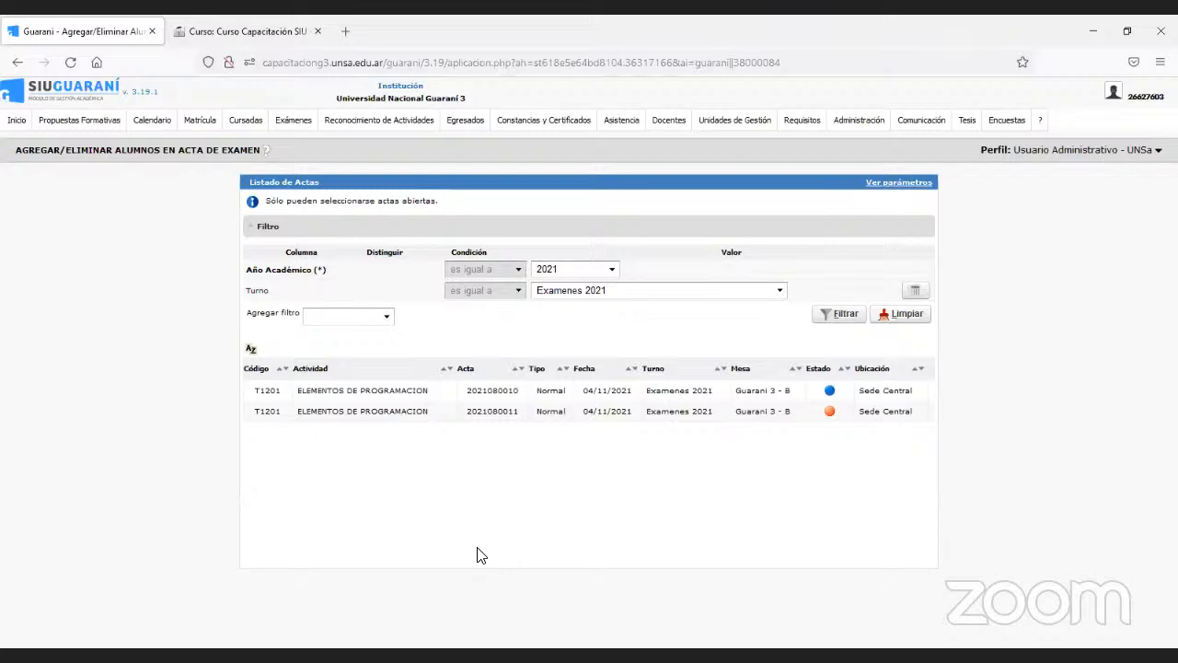
Review the exam board and acta operations and open Anular Actas de Examen
click(306, 127)
mouse_move(297, 206)
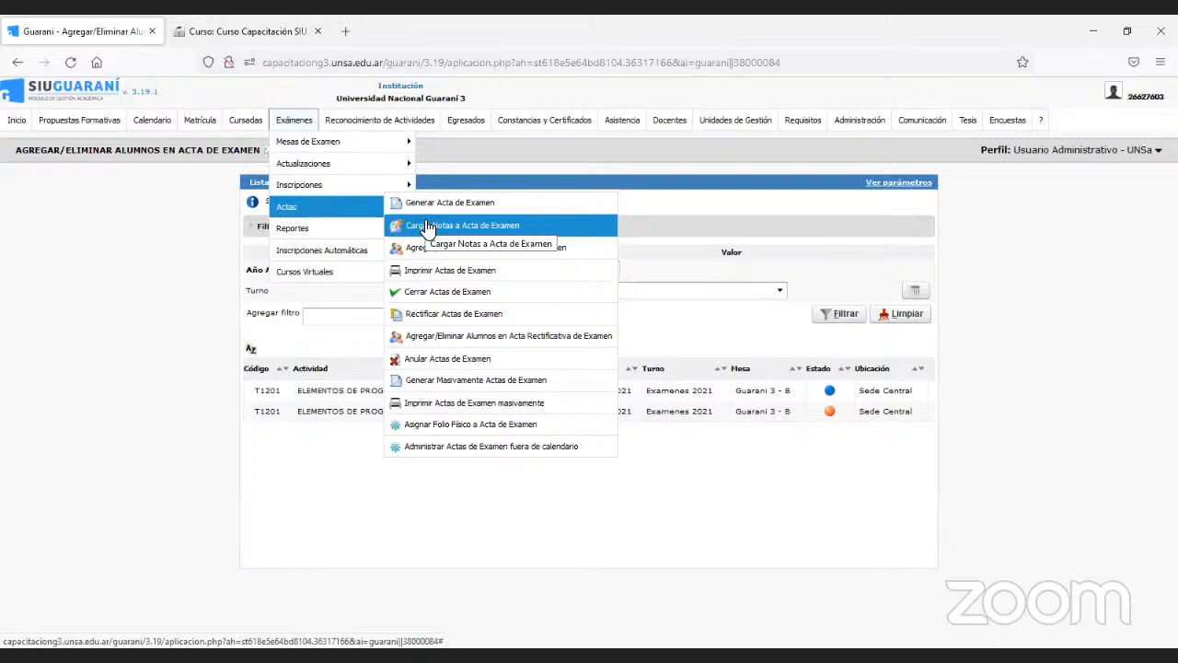
mouse_move(296, 124)
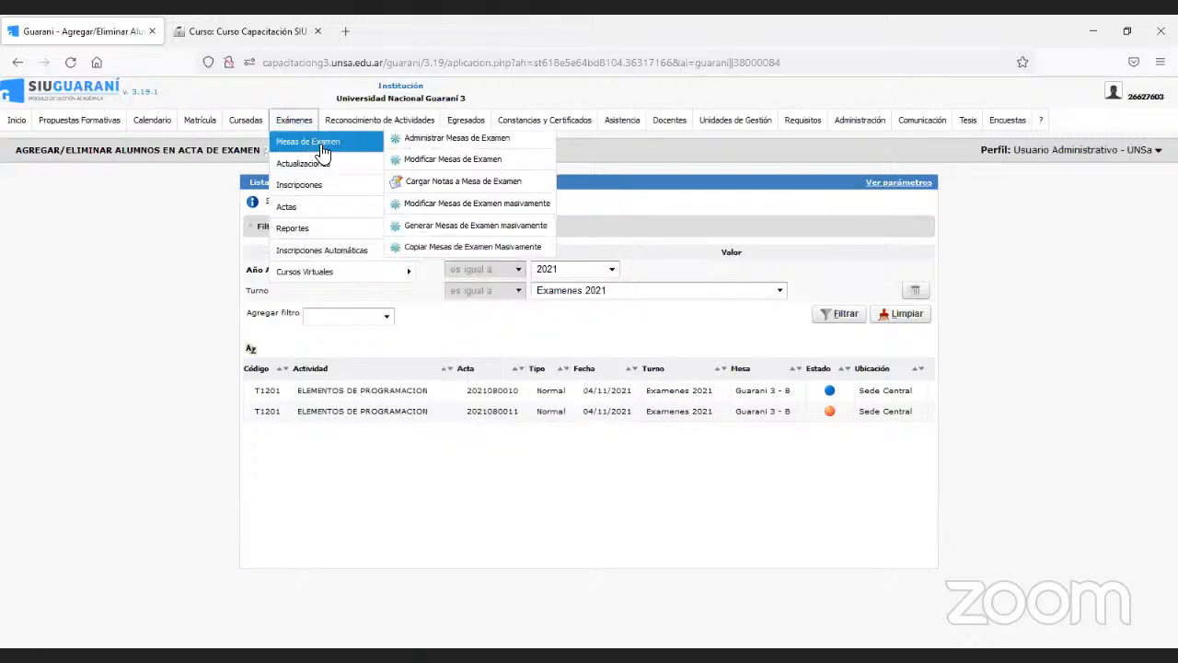
mouse_move(360, 190)
mouse_move(375, 208)
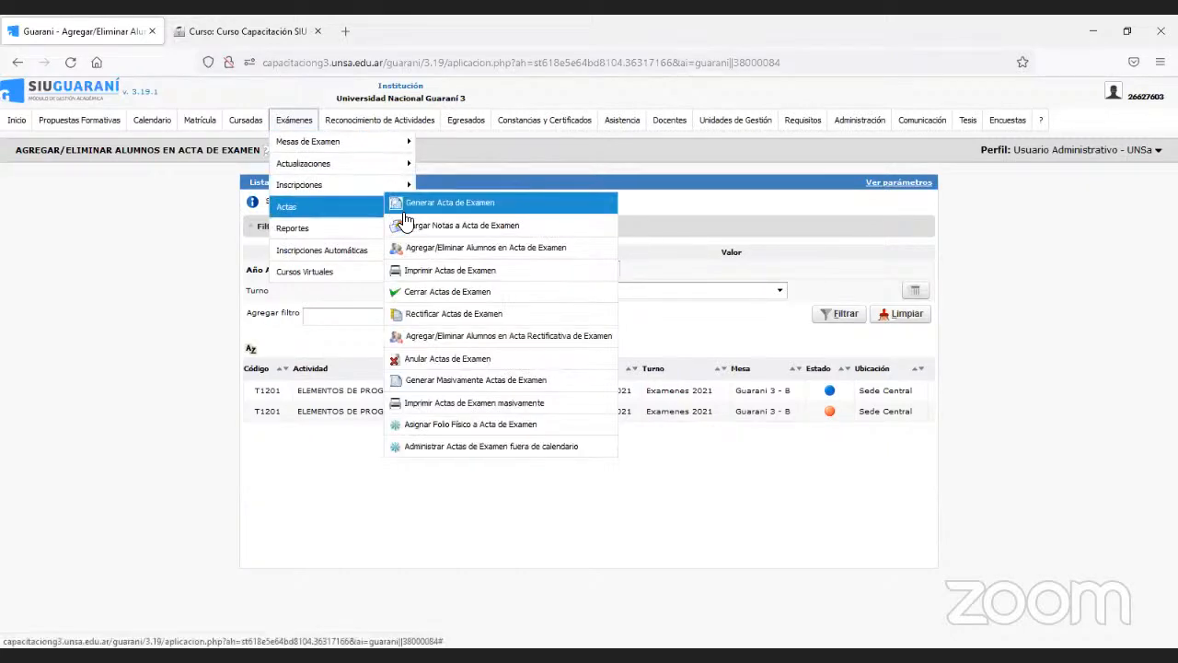
click(415, 357)
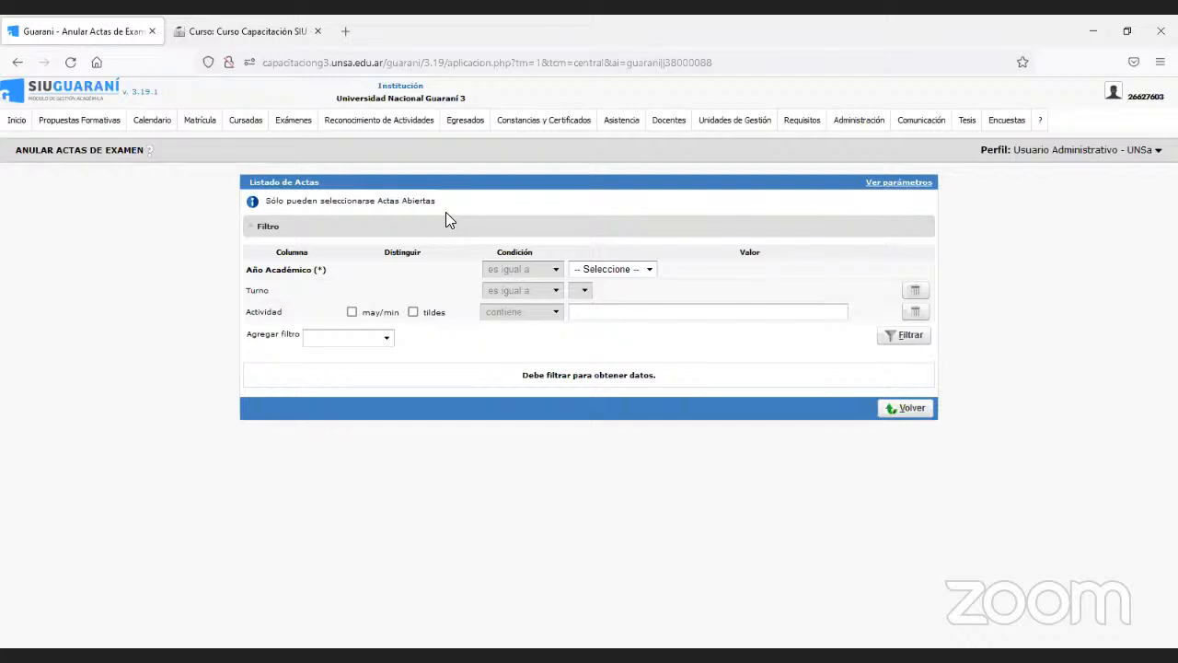
Switch to the Imprimir Actas de Examen operation
click(296, 121)
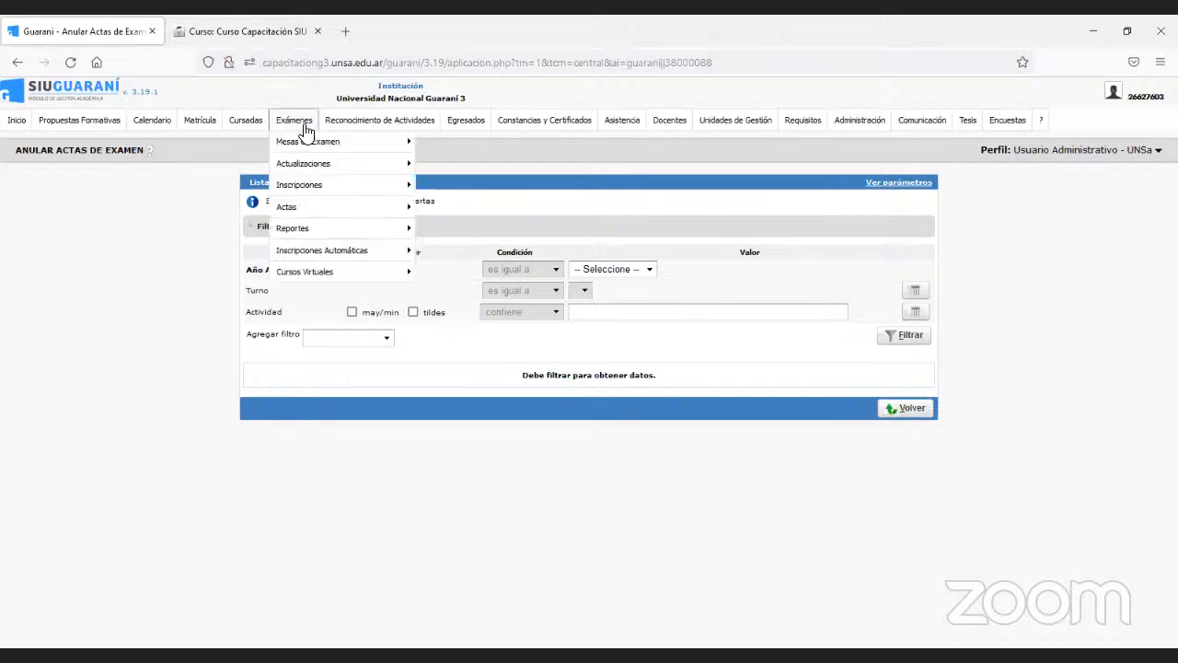
mouse_move(323, 219)
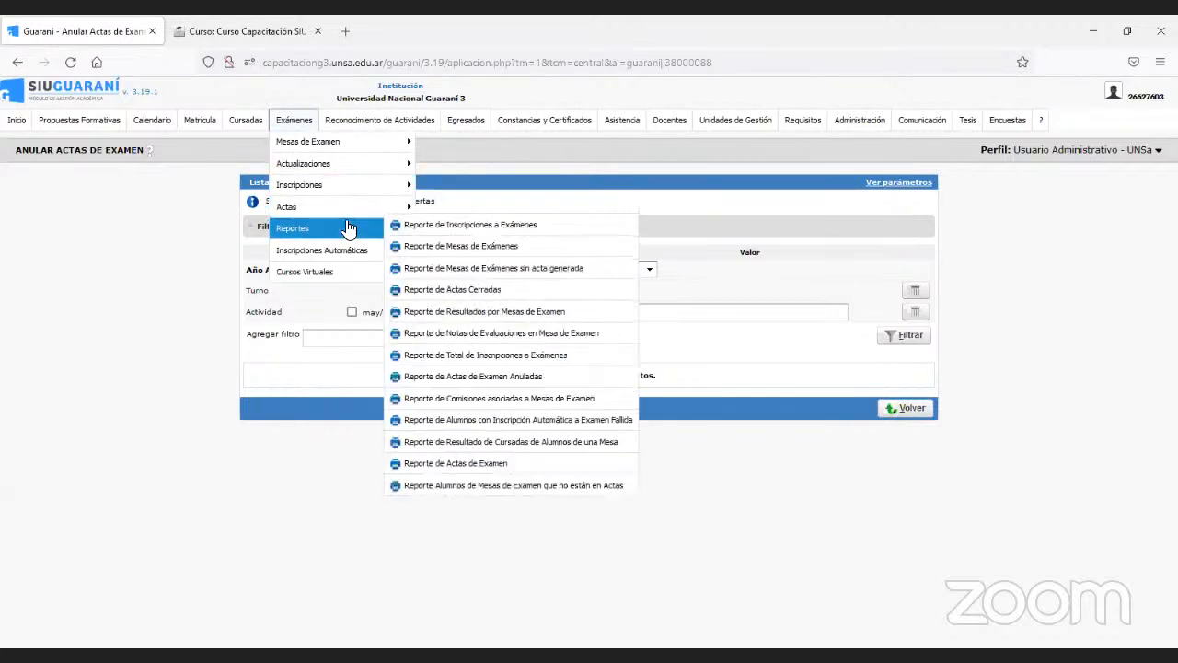
click(431, 270)
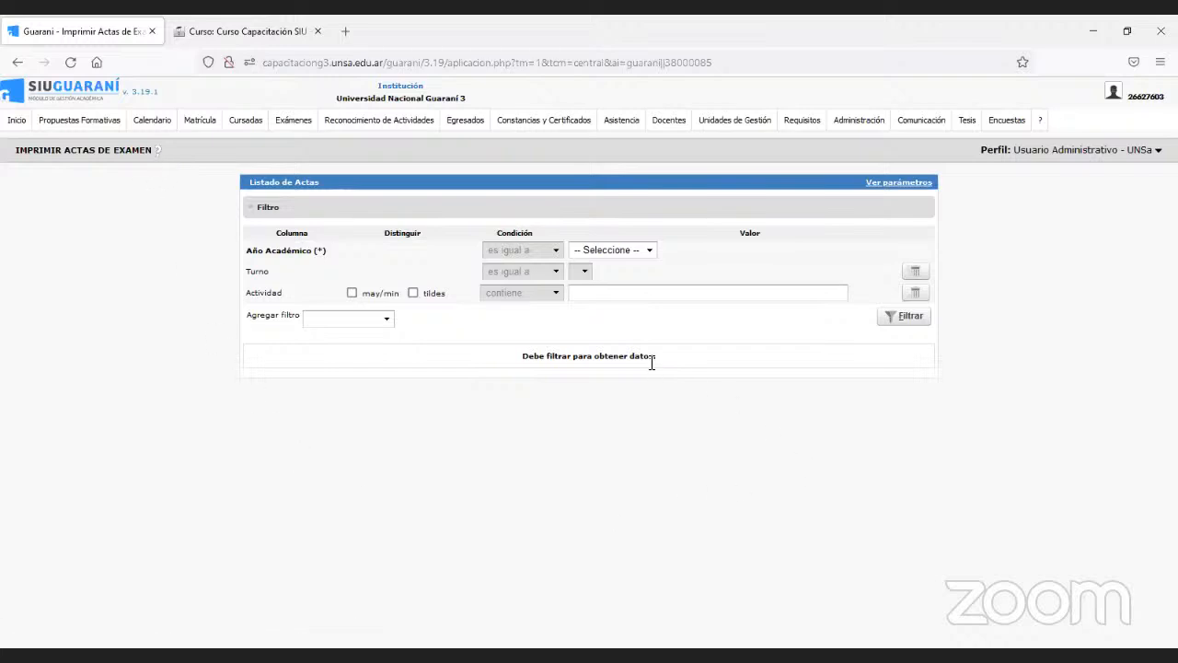
Filter the list of printable exam actas by academic year 2021 and turno Examenes 2021
click(598, 254)
click(598, 302)
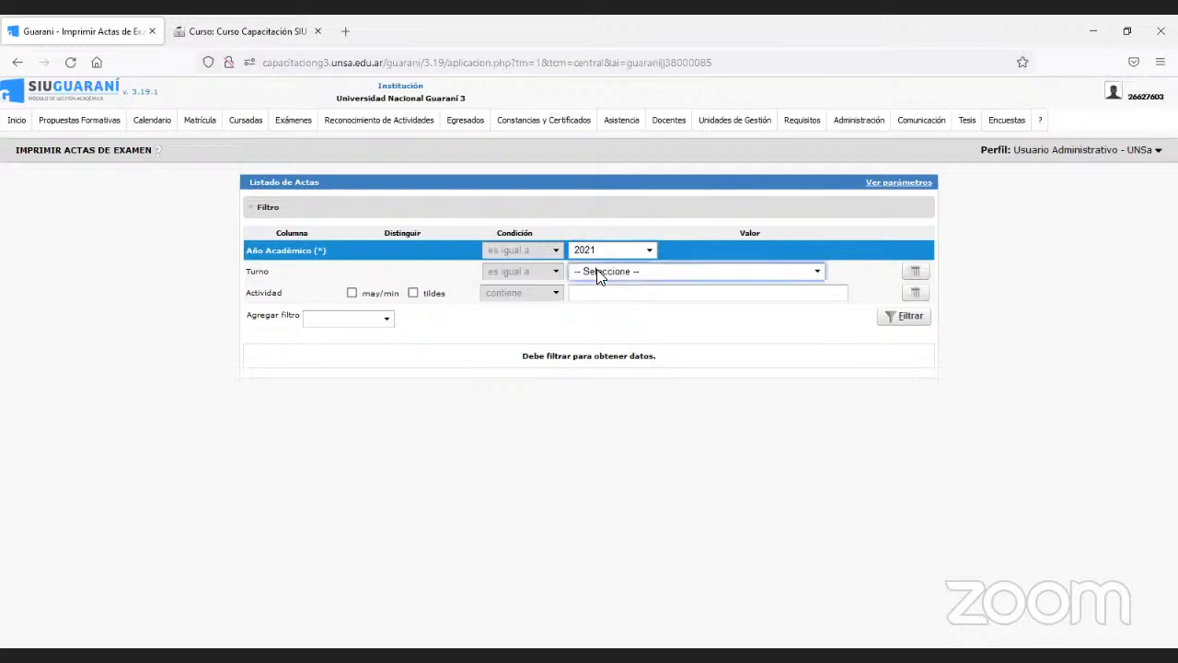
click(597, 273)
click(601, 397)
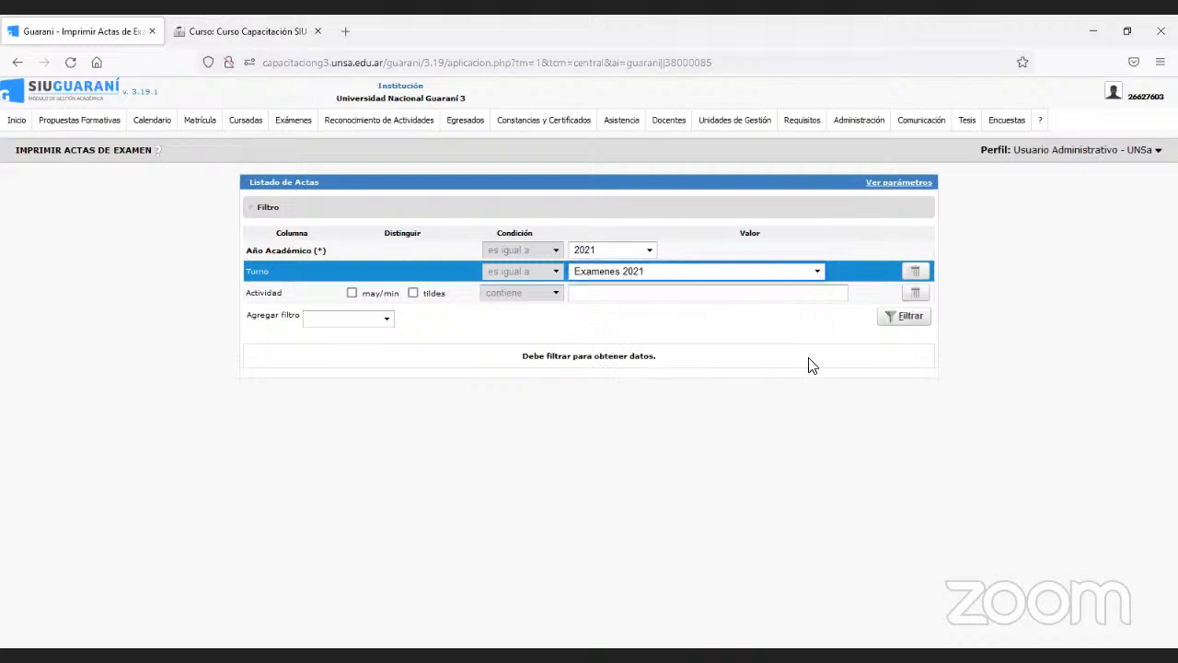
click(907, 320)
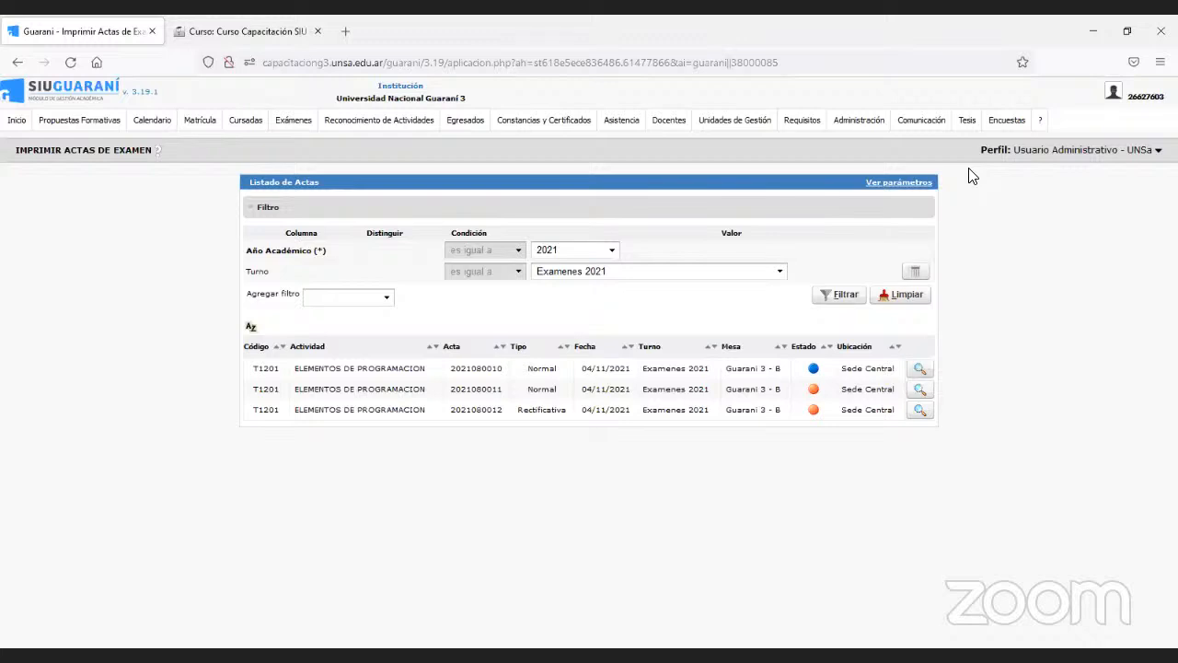
Switch to the Cerrar Actas de Examen operation
click(304, 125)
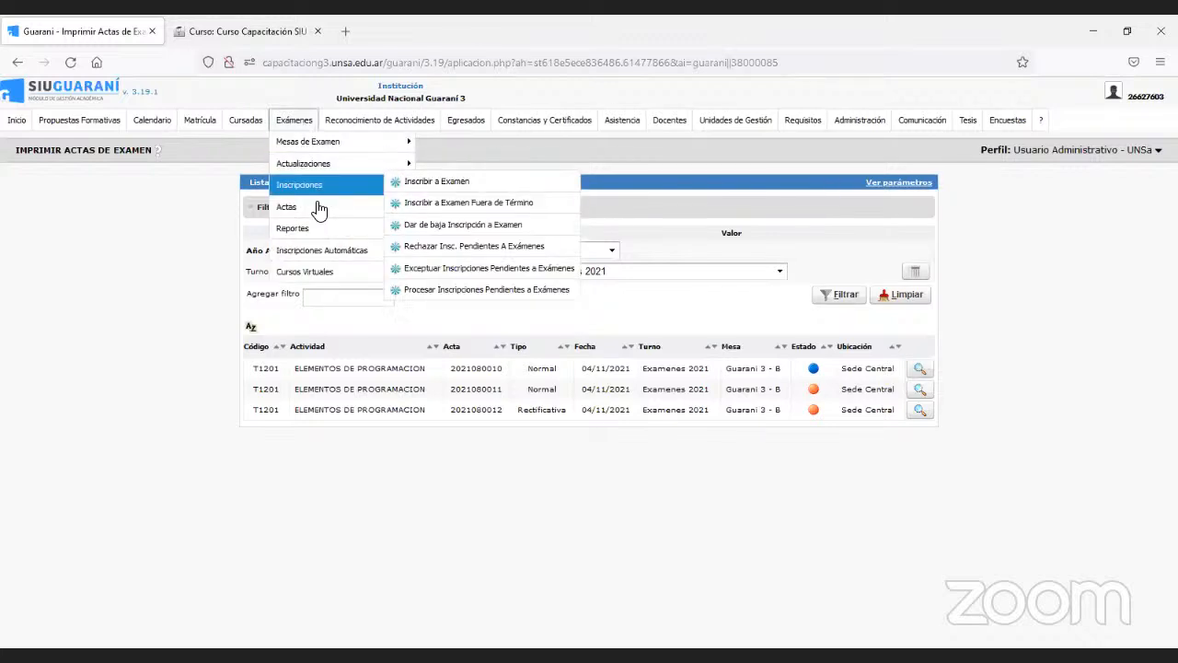
mouse_move(320, 208)
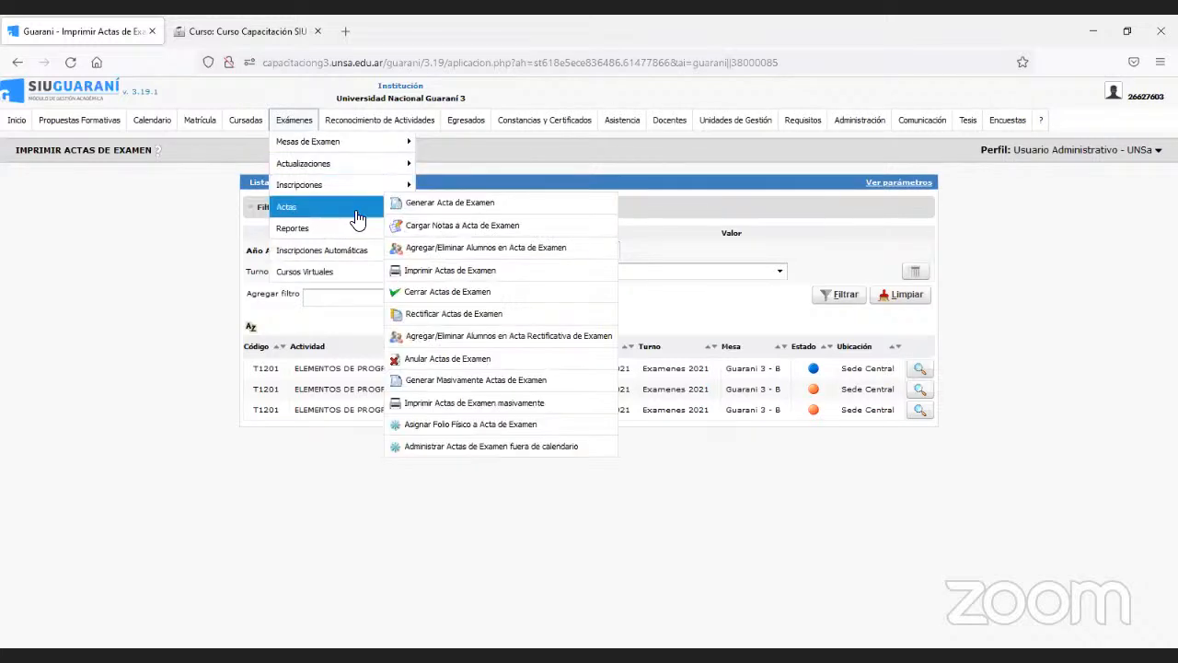
click(448, 293)
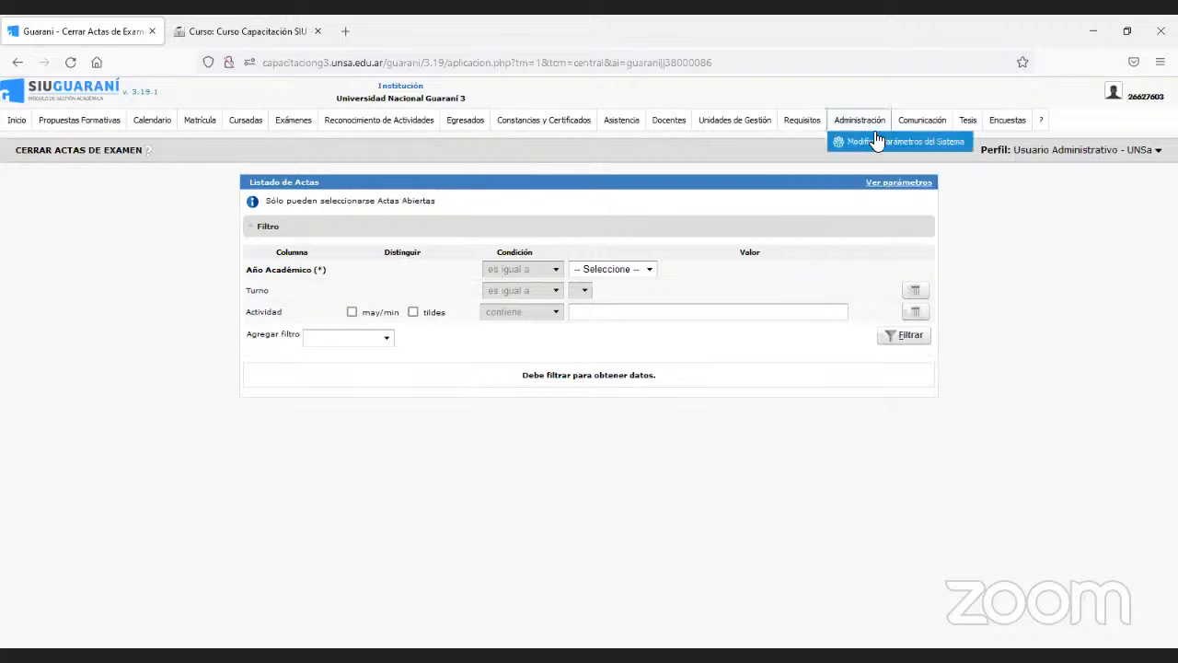
Open the Administrar Libros de Actas operation and look through the list of books, continuing to its second page
mouse_move(751, 129)
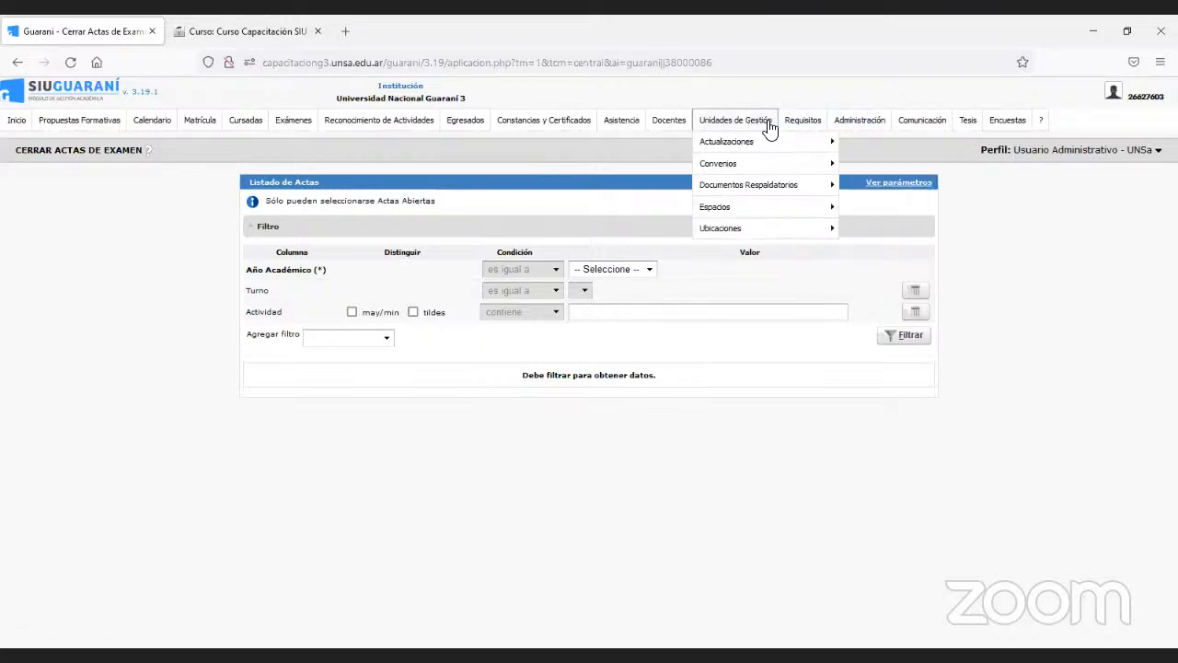
mouse_move(791, 124)
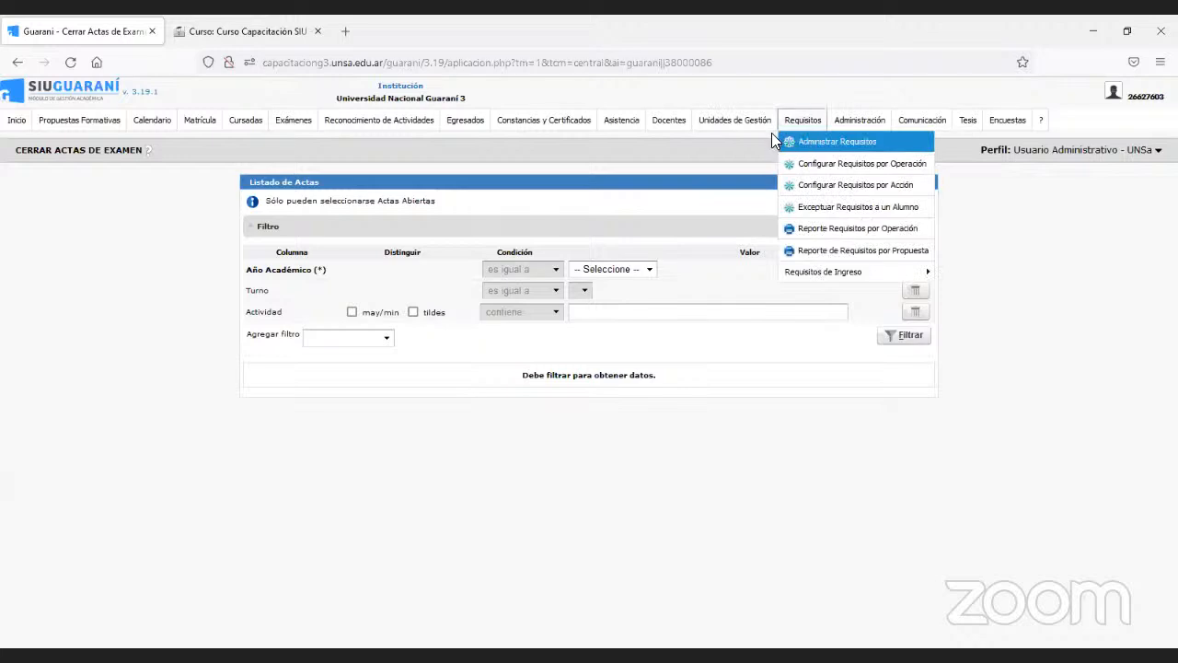
click(863, 146)
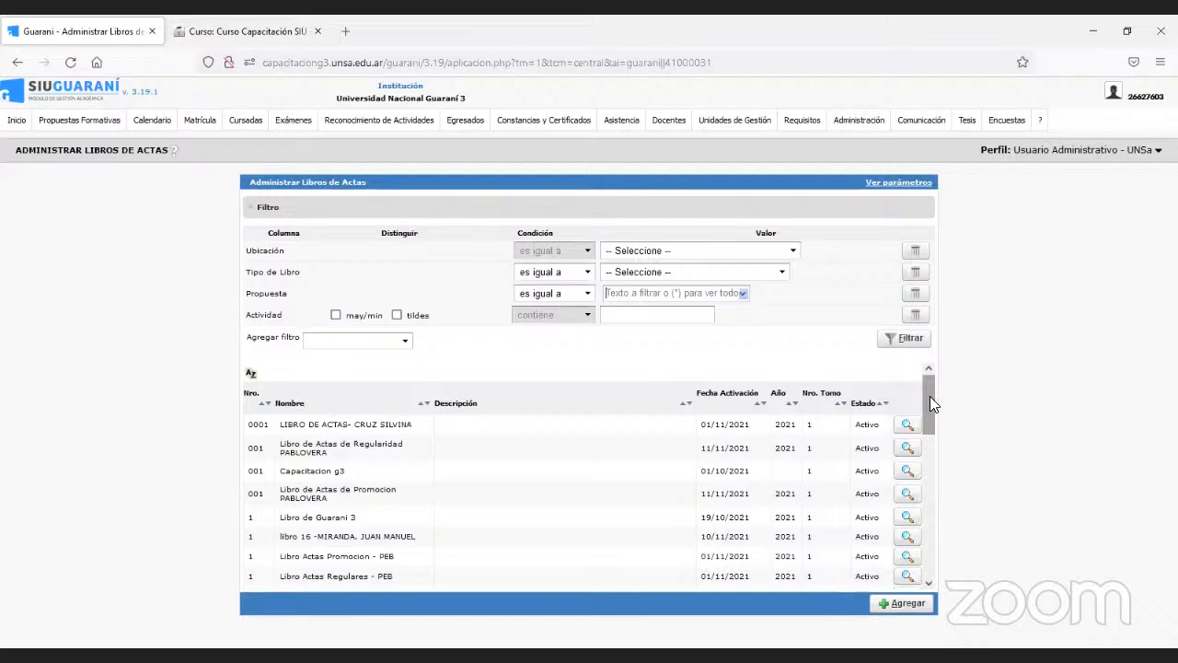
scroll(915, 436, down, 5)
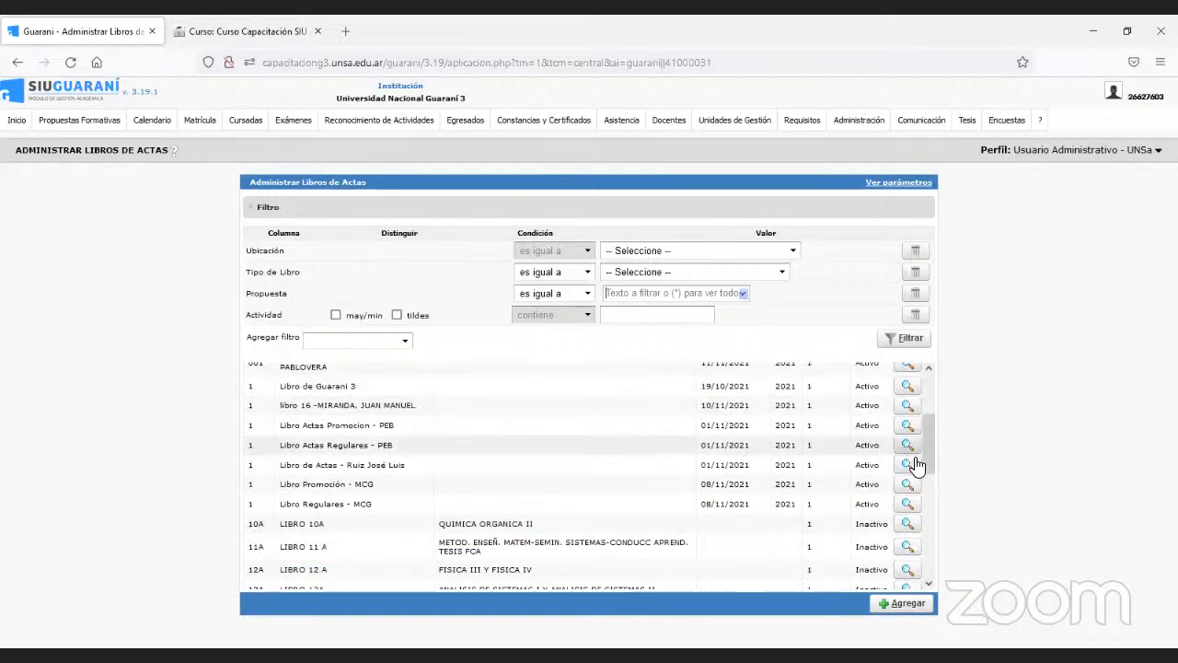
scroll(915, 462, down, 5)
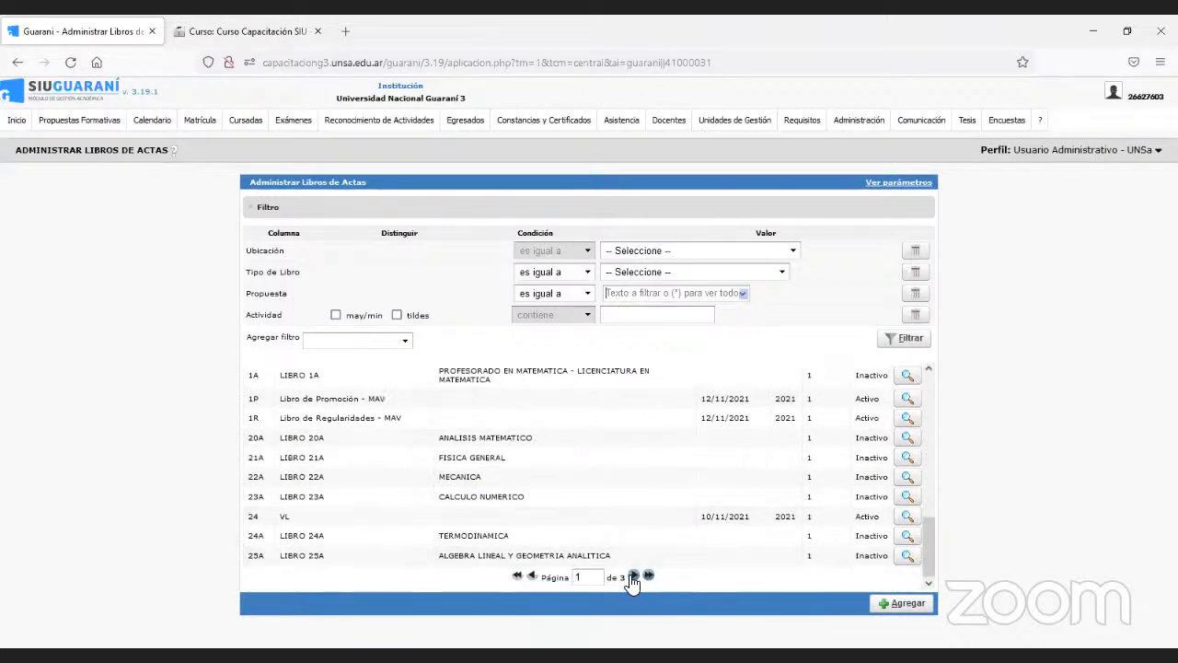
click(634, 576)
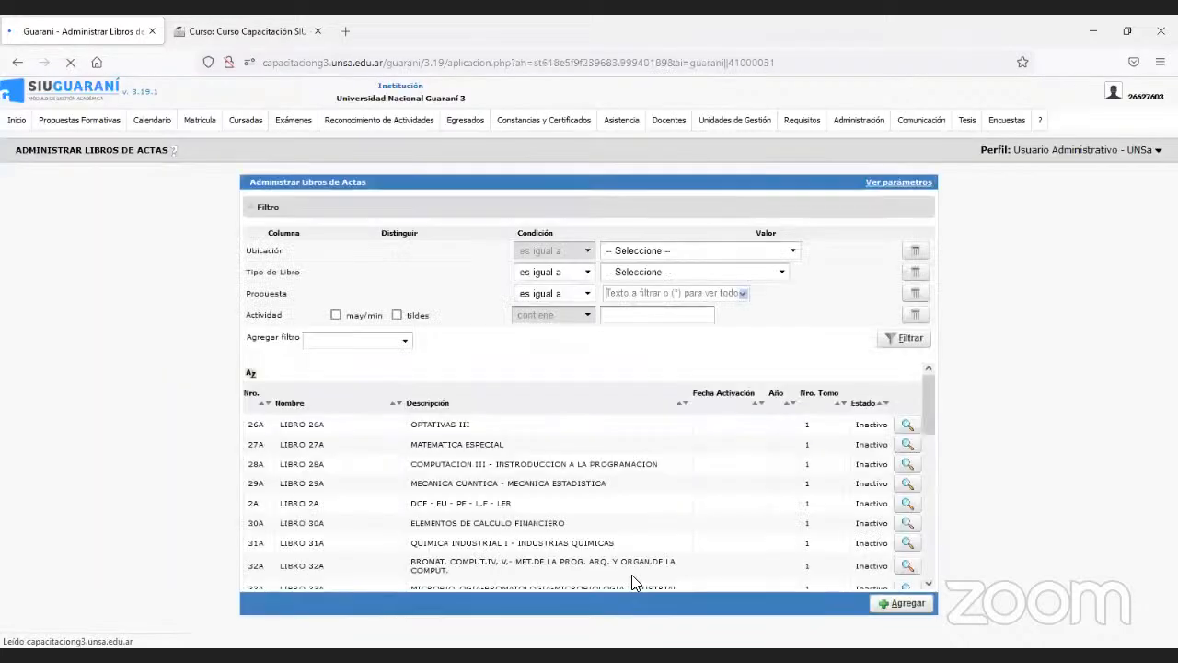
Look through the remaining pages of libros de actas and open the details of the Capacitacion g3 book numbered CAP01
scroll(629, 565, down, 5)
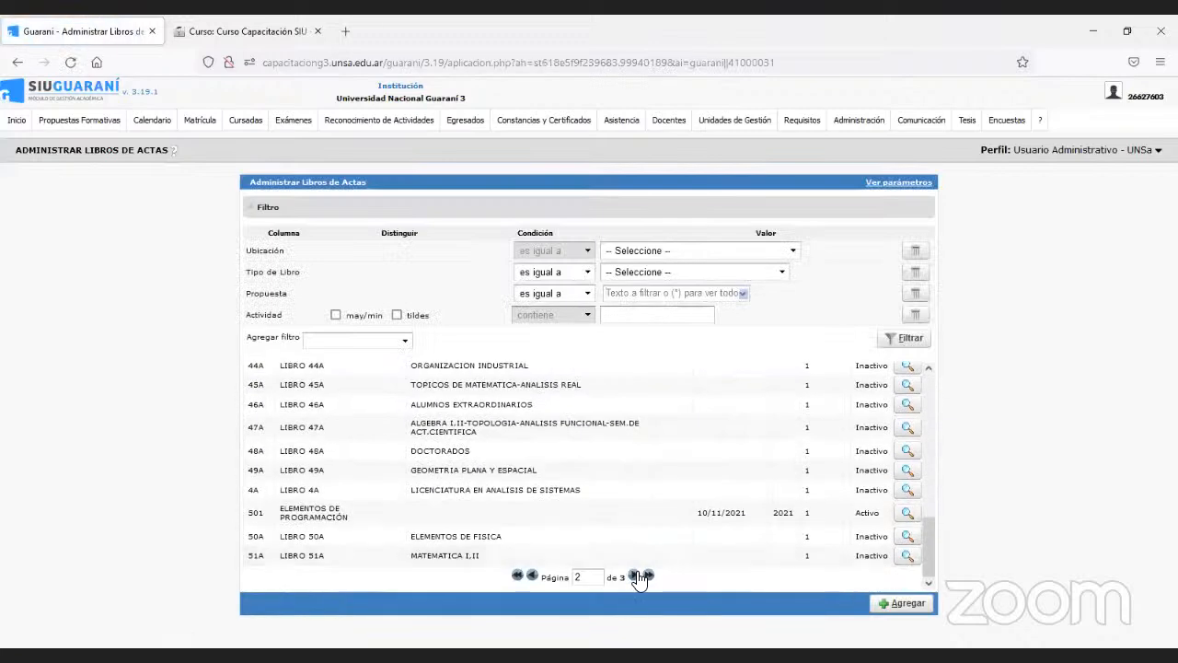
scroll(615, 559, down, 5)
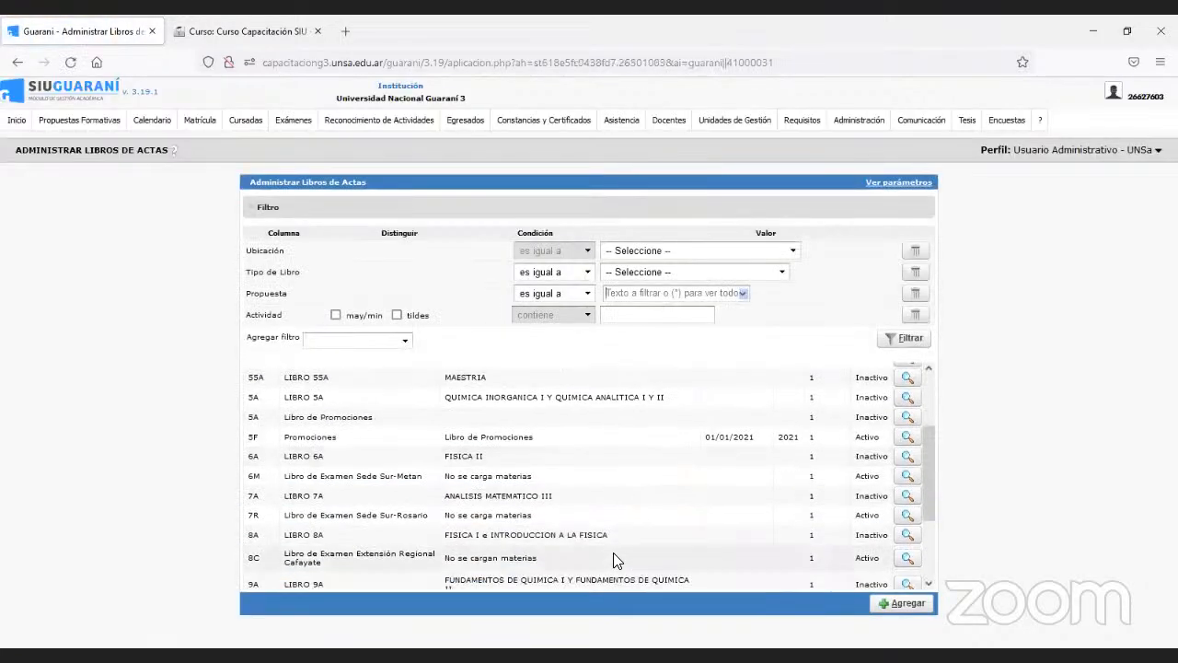
scroll(615, 560, down, 2)
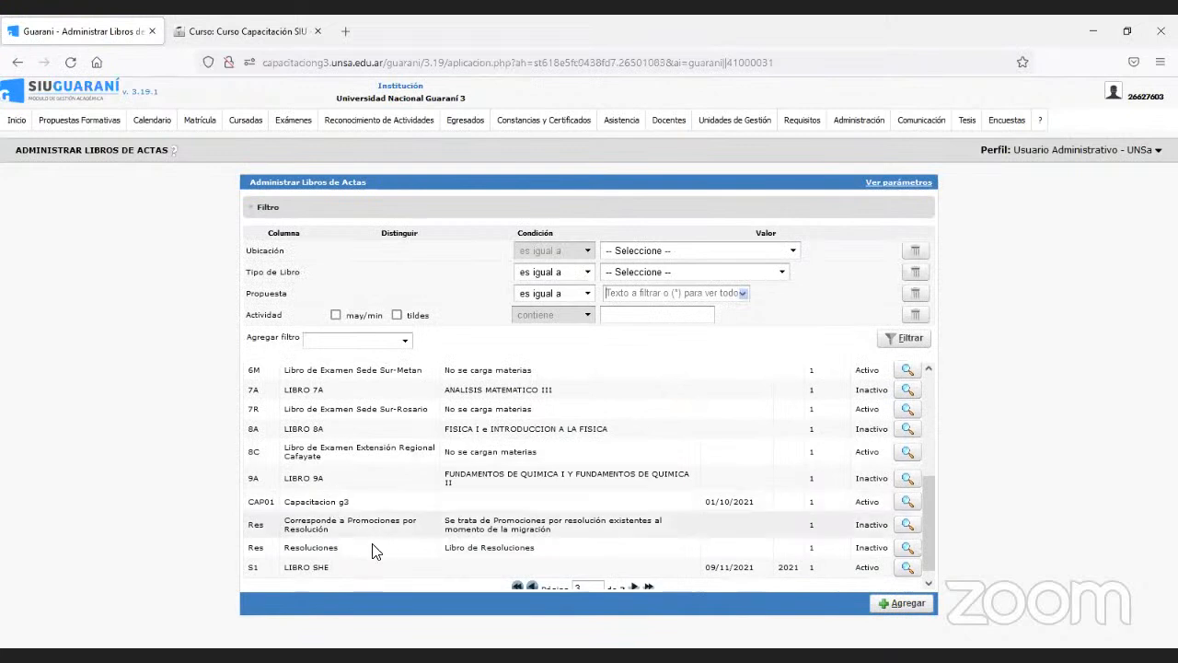
scroll(328, 548, down, 1)
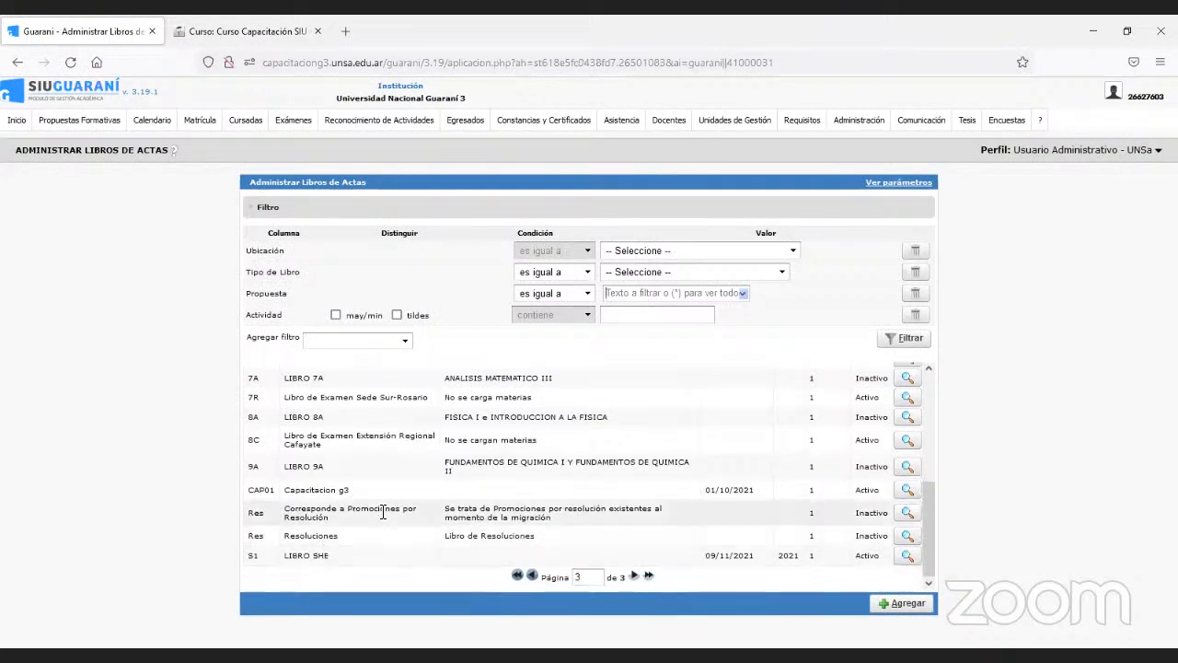
click(906, 493)
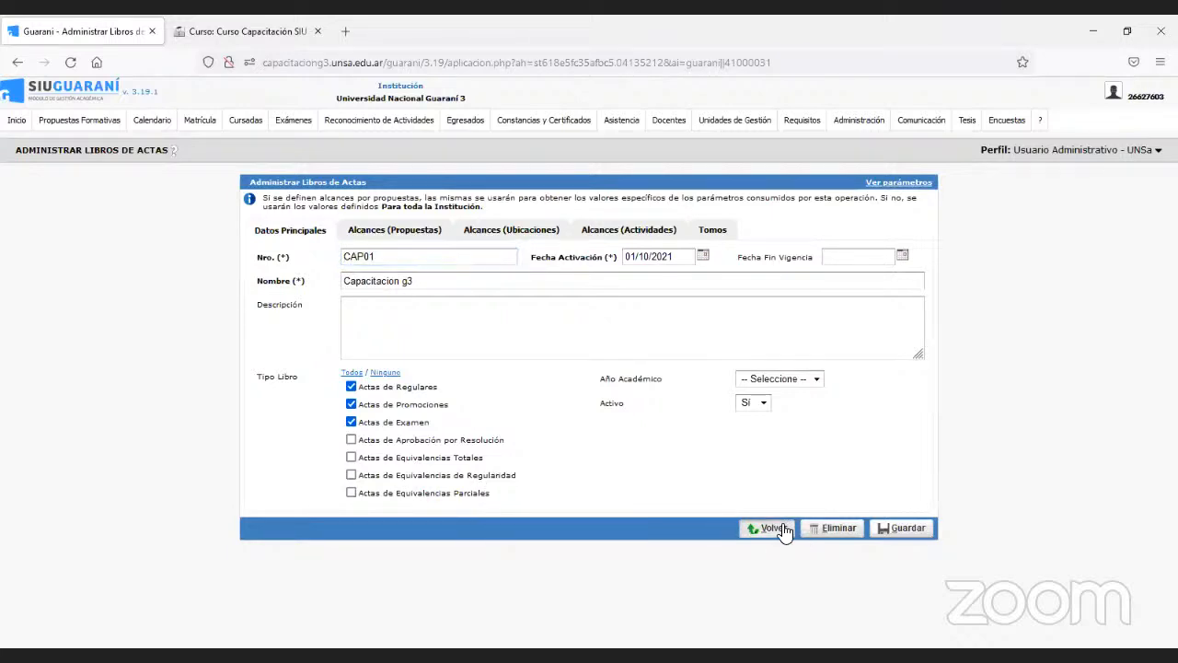
Start a new libro de actas, mark Actas de Examen as its type, and leave the form without saving
click(904, 530)
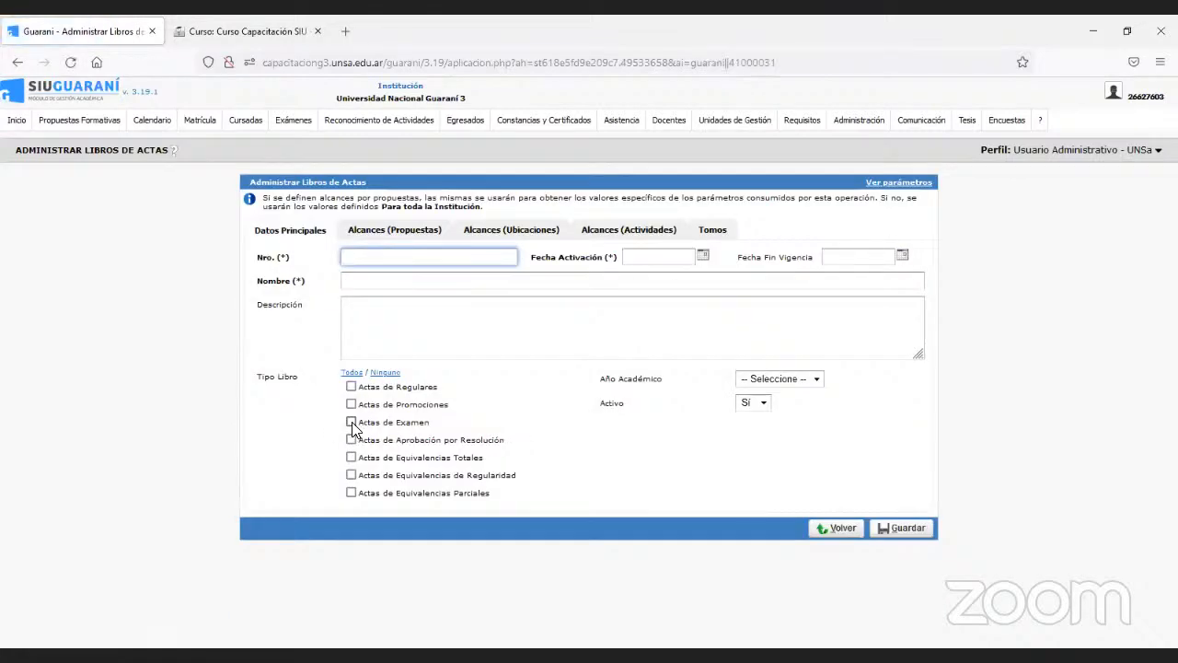
click(350, 422)
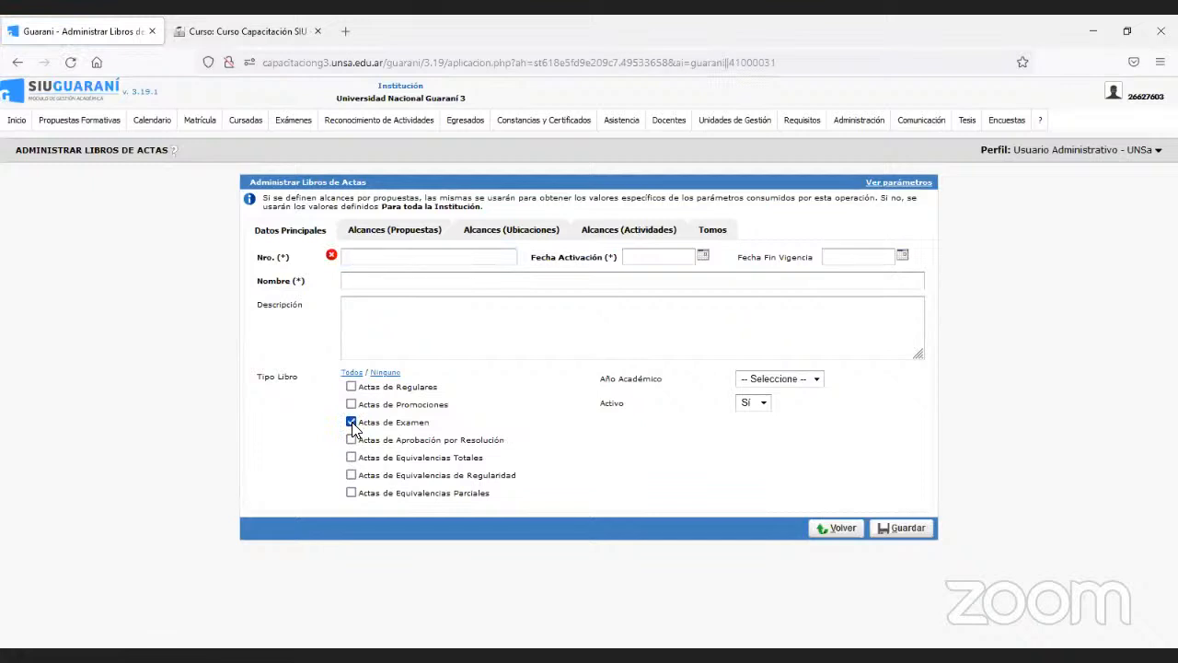
click(356, 257)
click(359, 281)
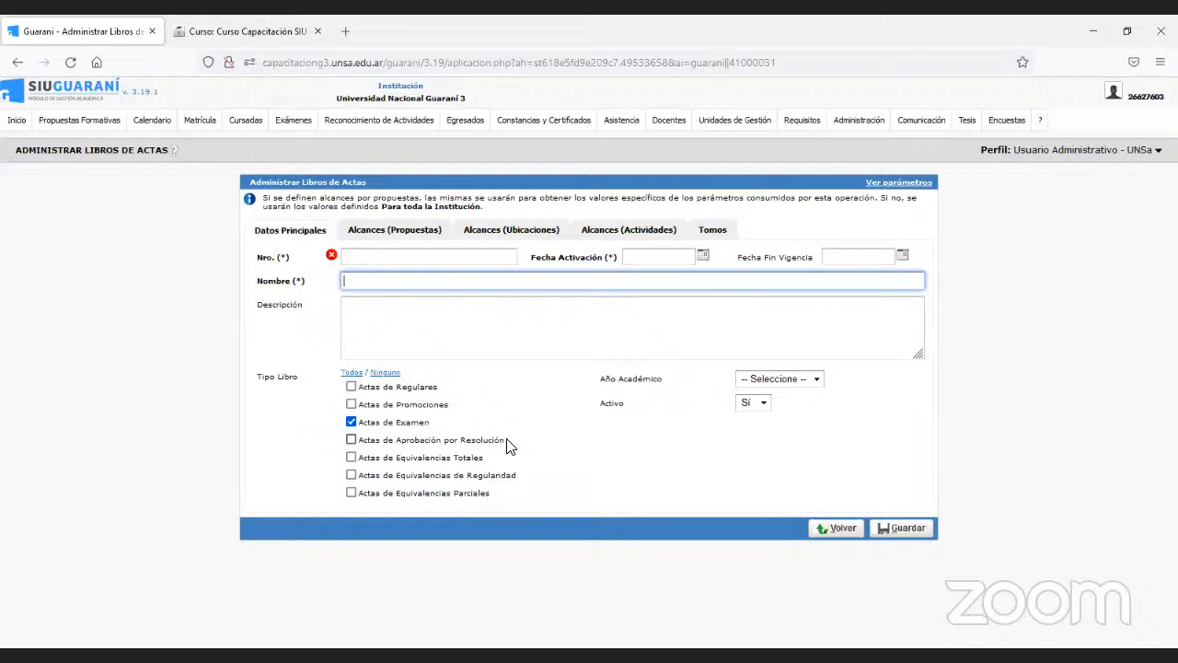
click(825, 528)
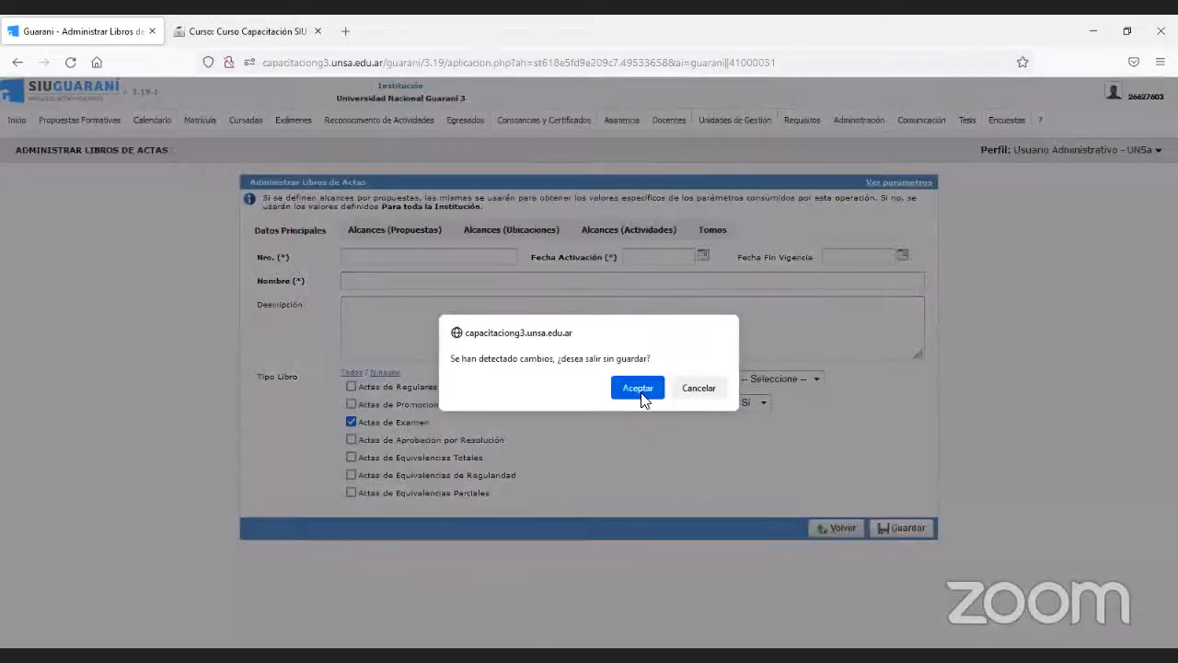
click(640, 393)
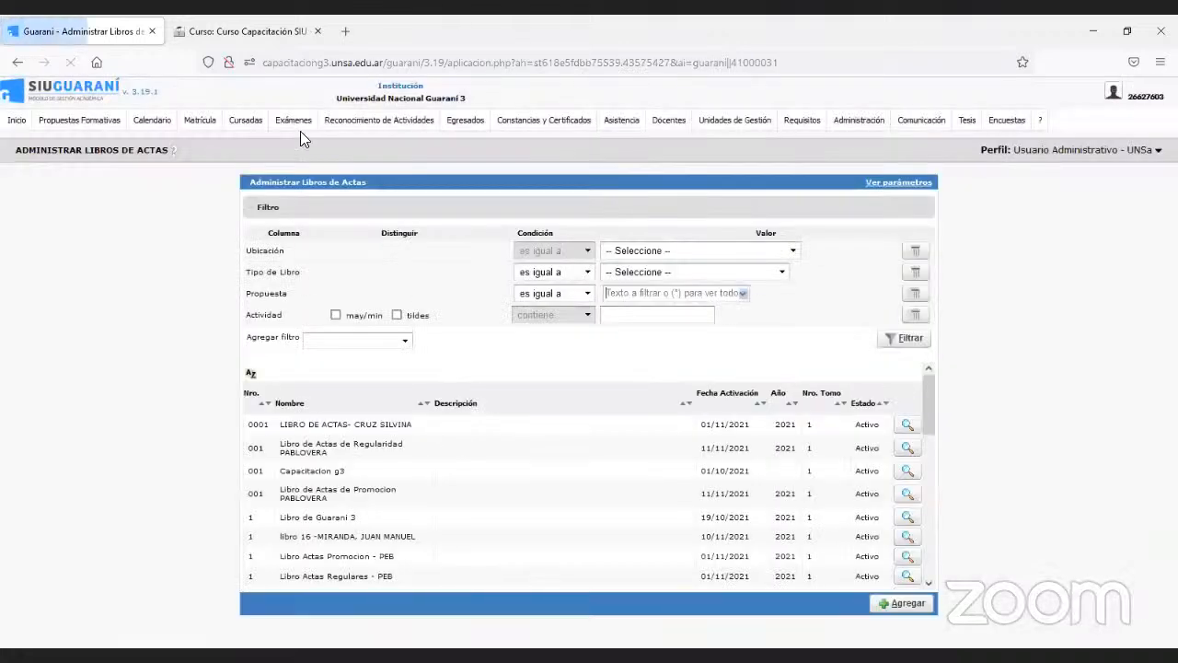
Look through the first page of the libros de actas list and return towards its beginning
click(295, 122)
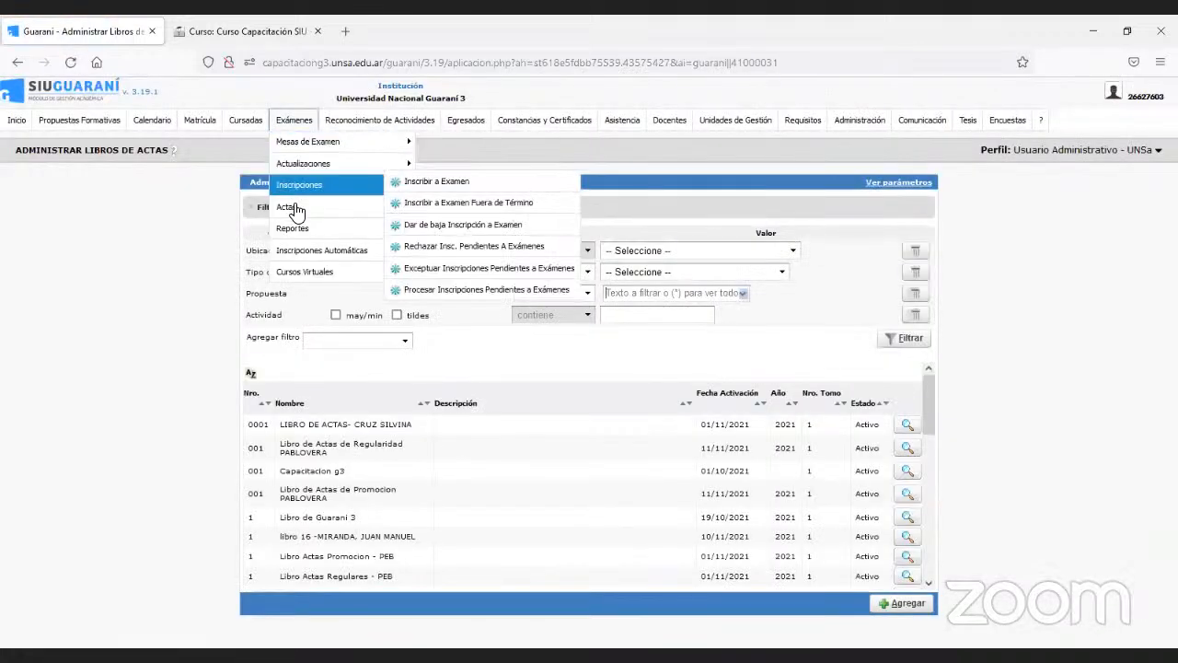
mouse_move(294, 210)
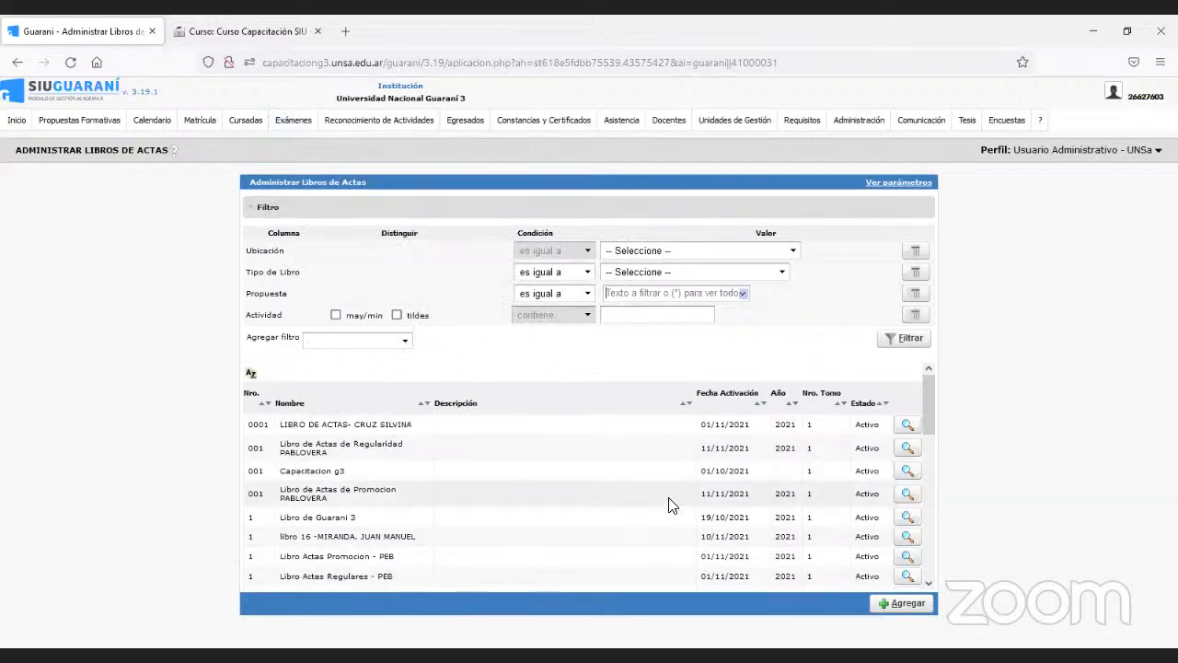
scroll(429, 535, down, 1)
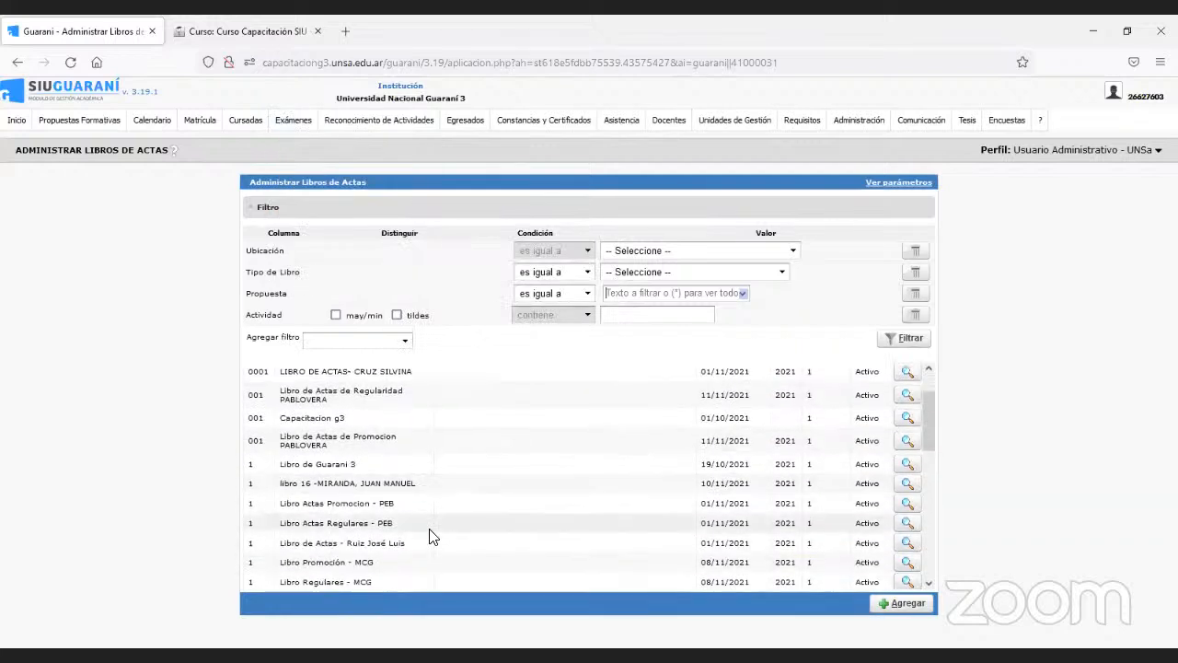
scroll(322, 502, down, 1)
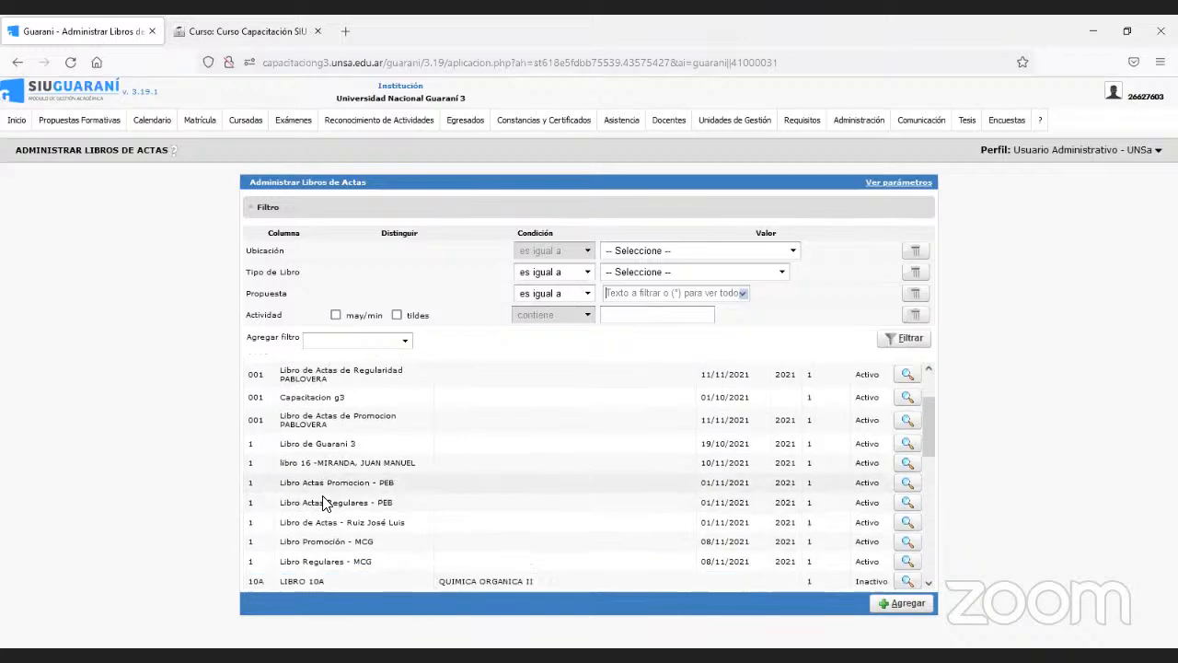
scroll(322, 502, down, 4)
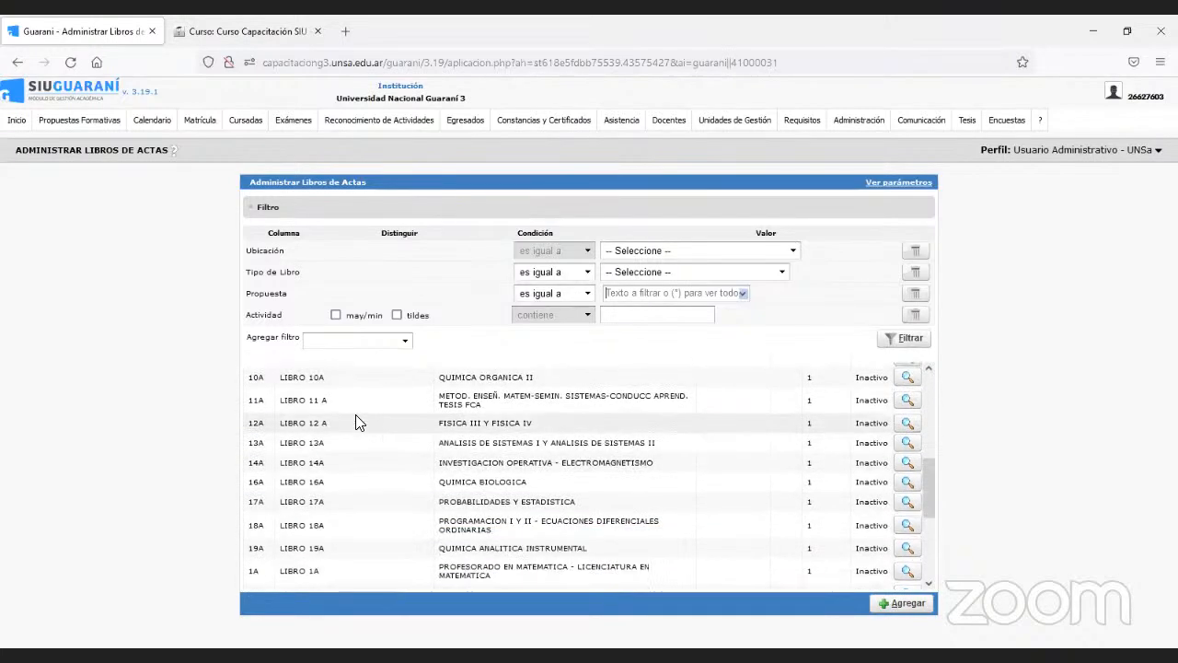
scroll(334, 481, down, 3)
scroll(334, 486, up, 8)
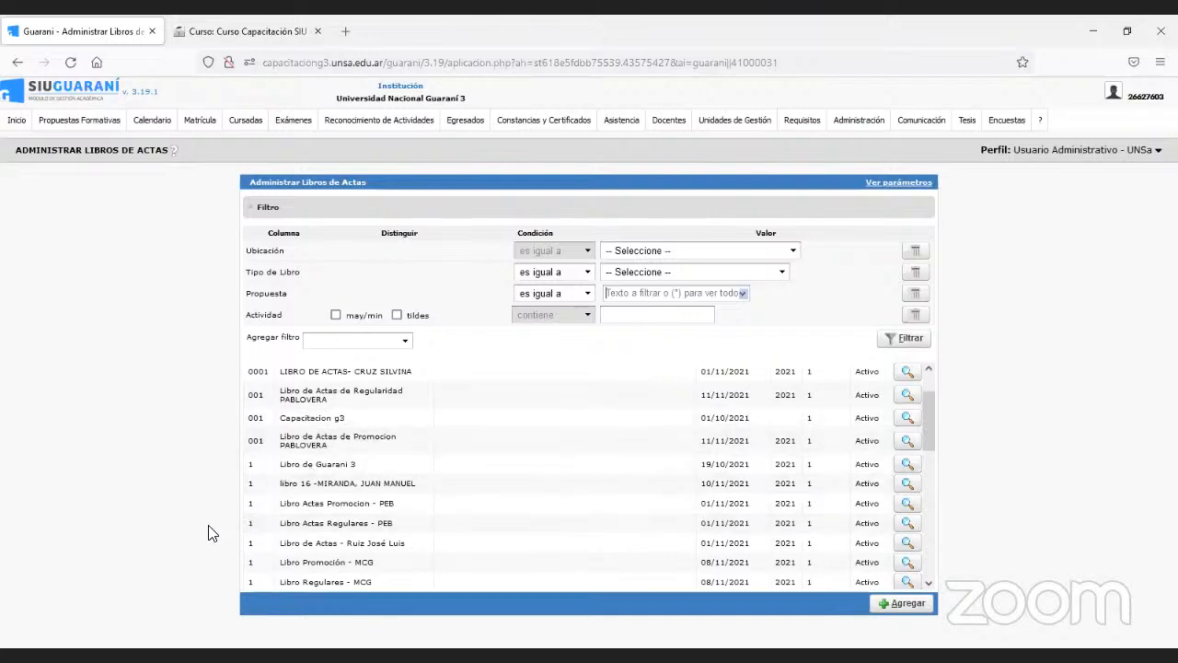
Switch to the Cerrar Actas de Examen operation and open its help
mouse_move(269, 124)
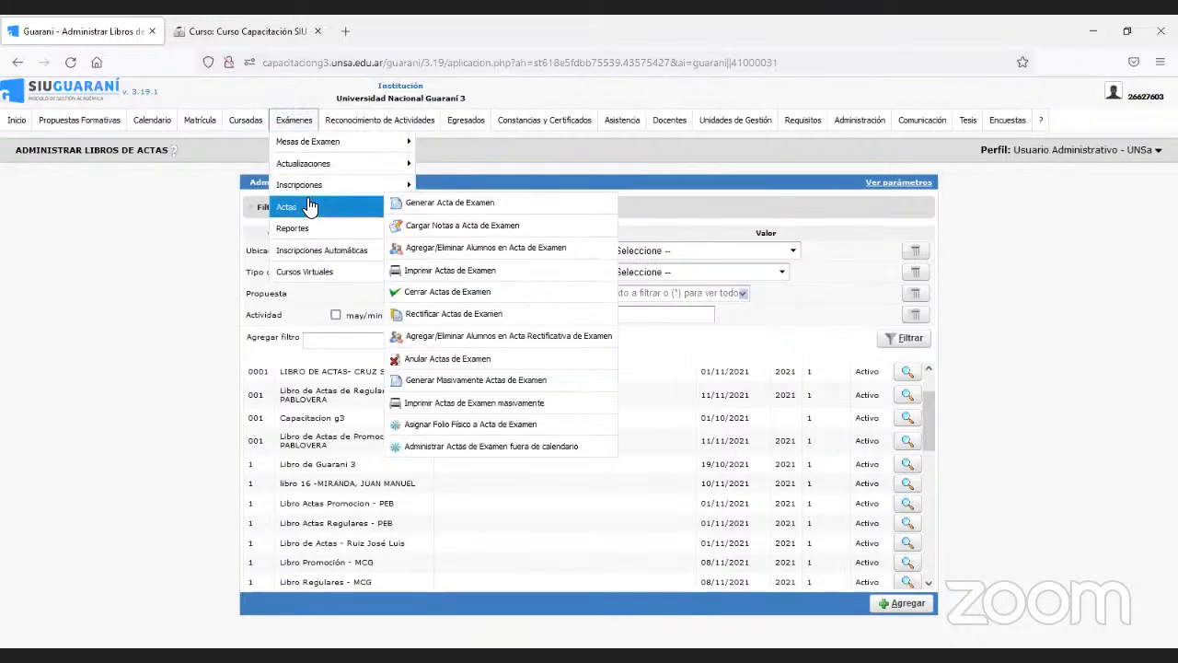
click(437, 296)
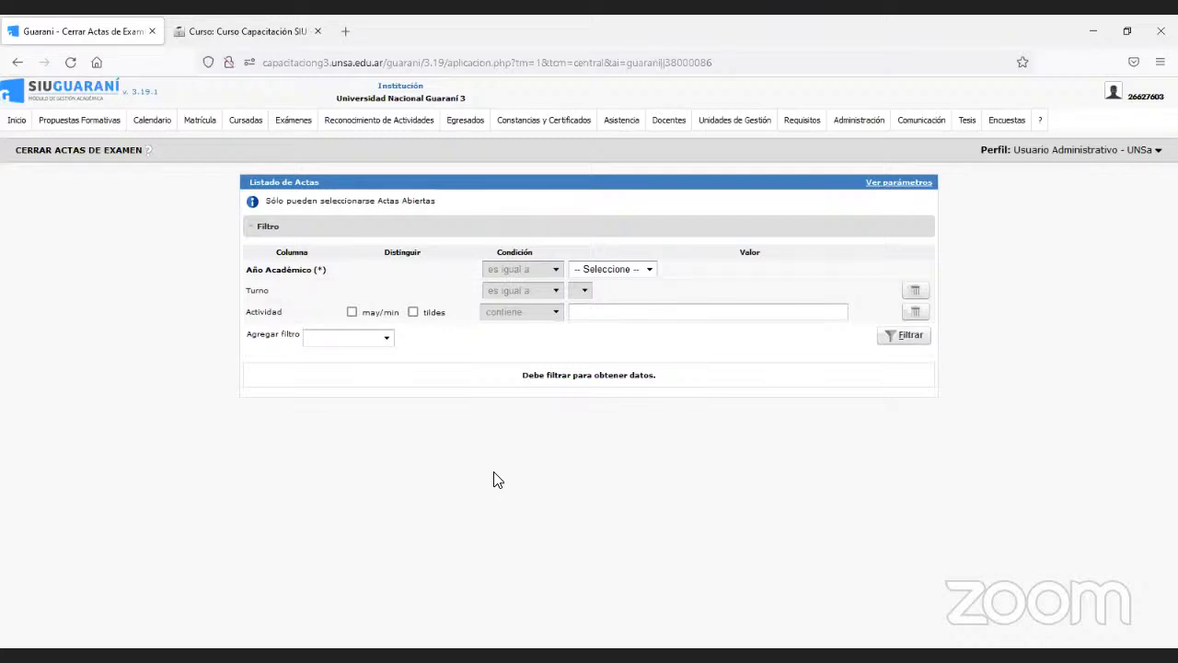
click(151, 153)
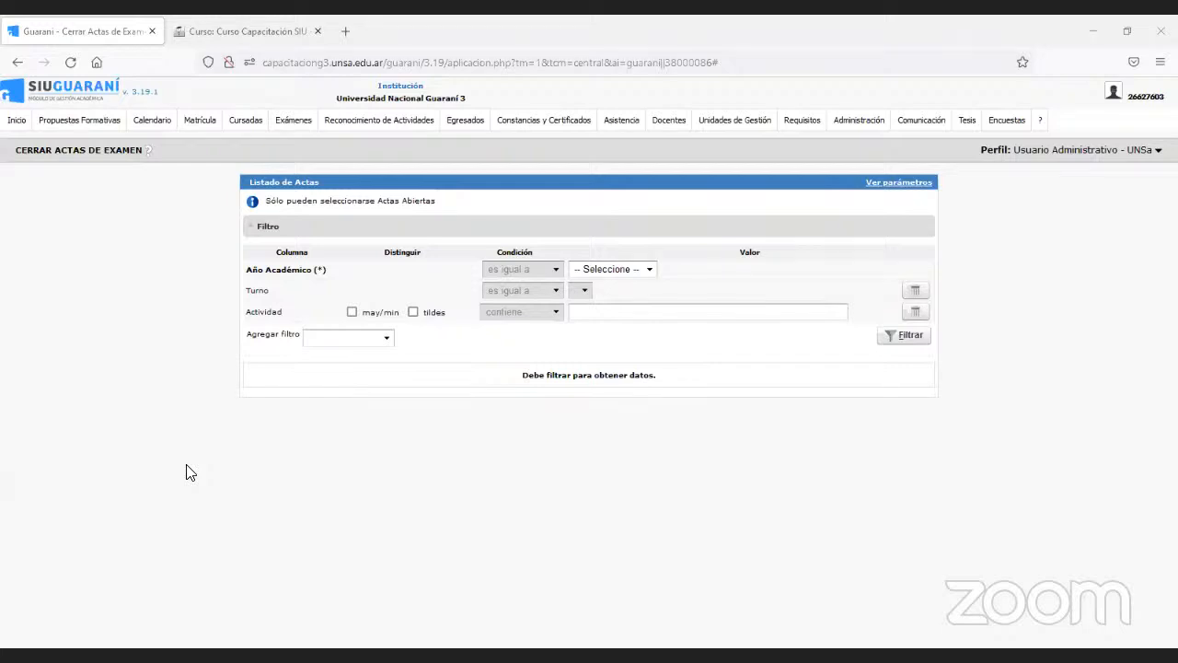
Switch to the Rectificar Actas de Examen operation
click(293, 120)
mouse_move(297, 206)
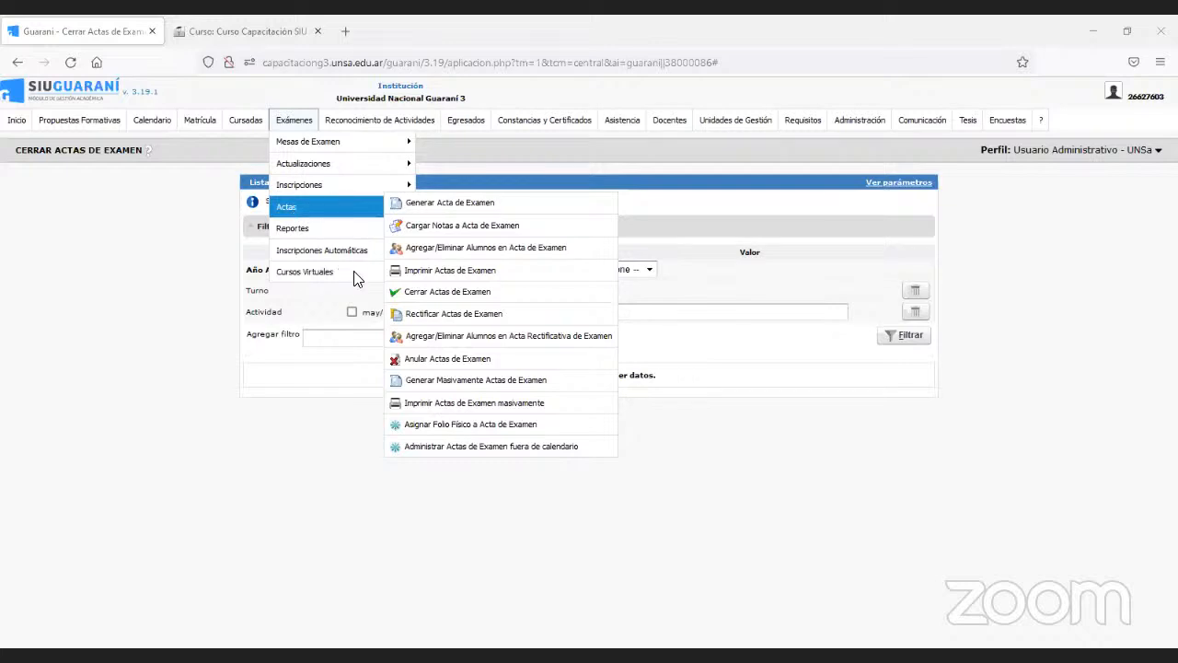
mouse_move(293, 124)
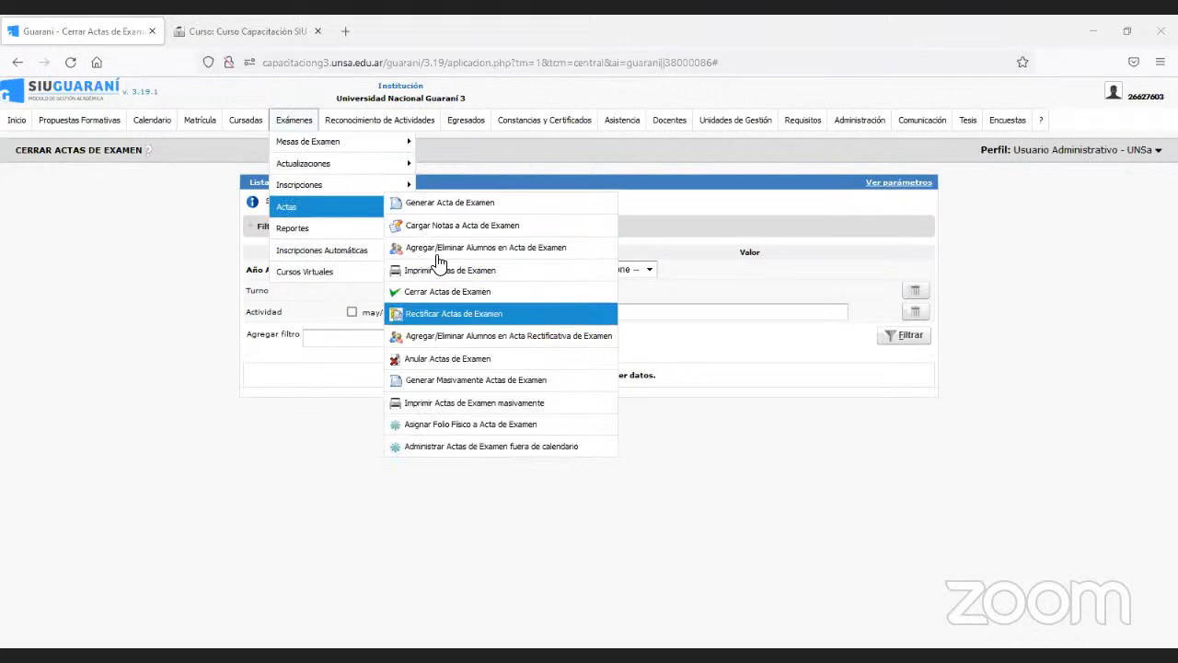
click(445, 309)
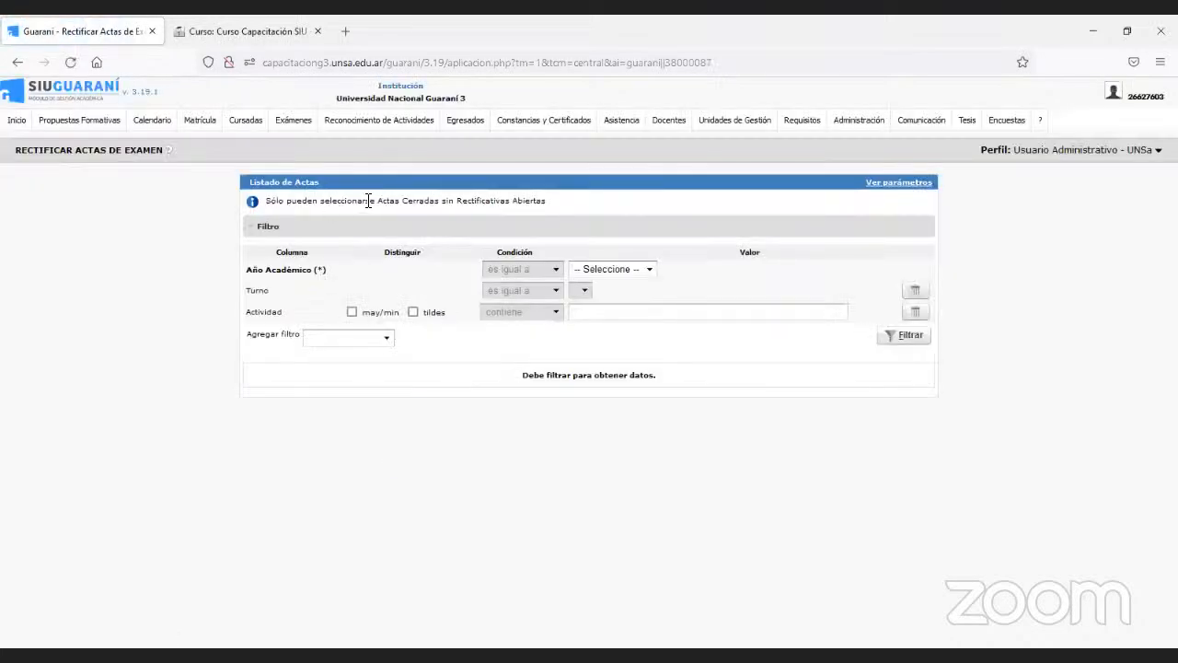
Filter the list of closed actas available for rectification by academic year 2021 and turno Examenes 2021
drag(376, 200, 443, 200)
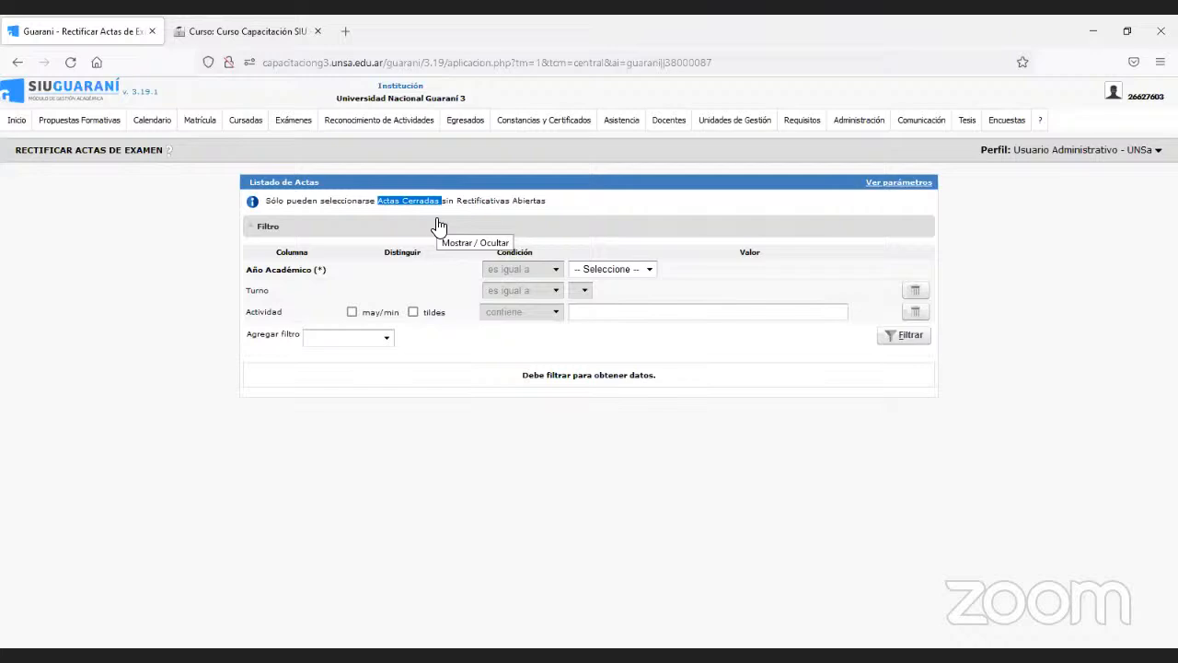
click(635, 270)
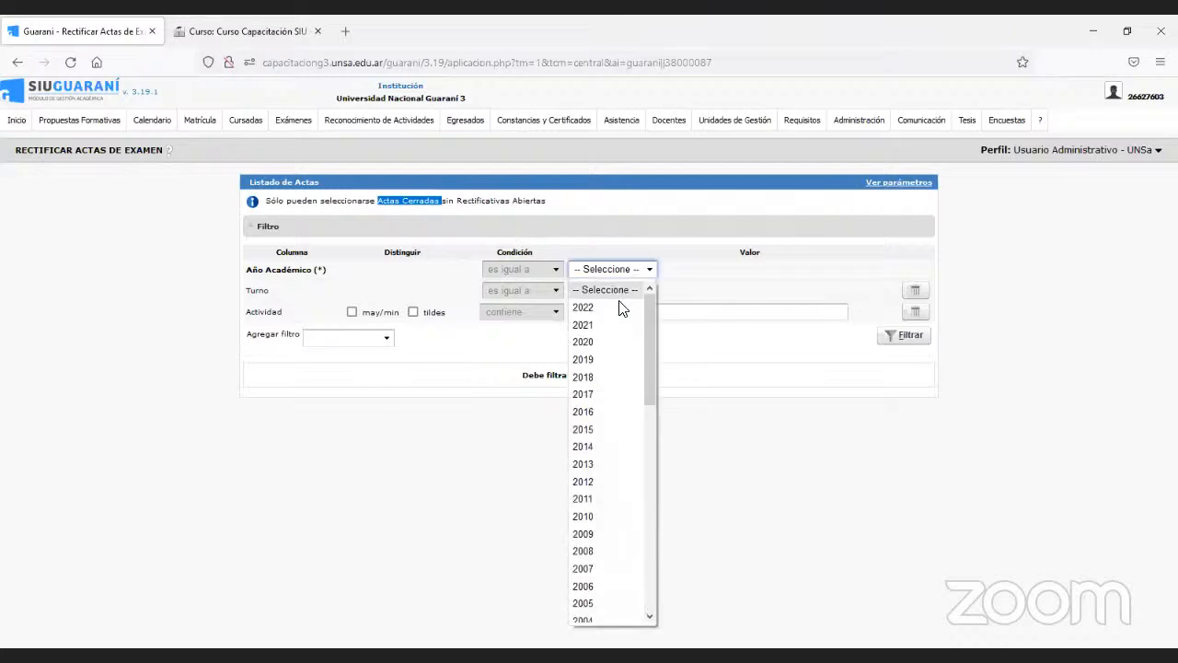
click(611, 325)
click(632, 293)
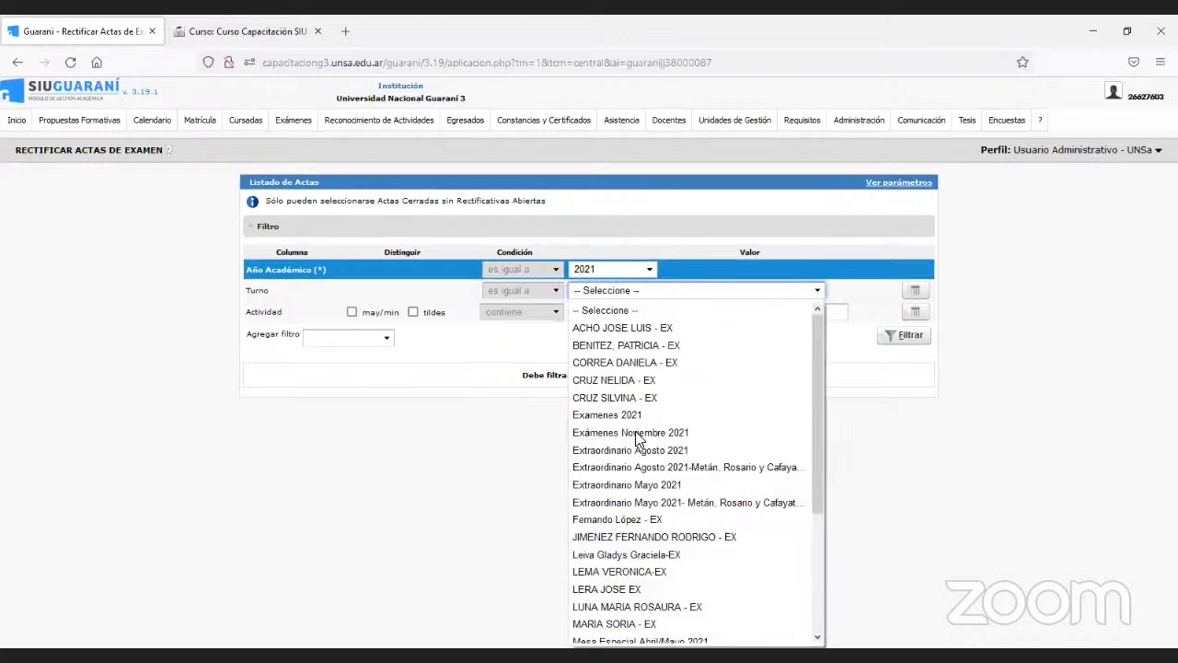
click(637, 414)
click(924, 342)
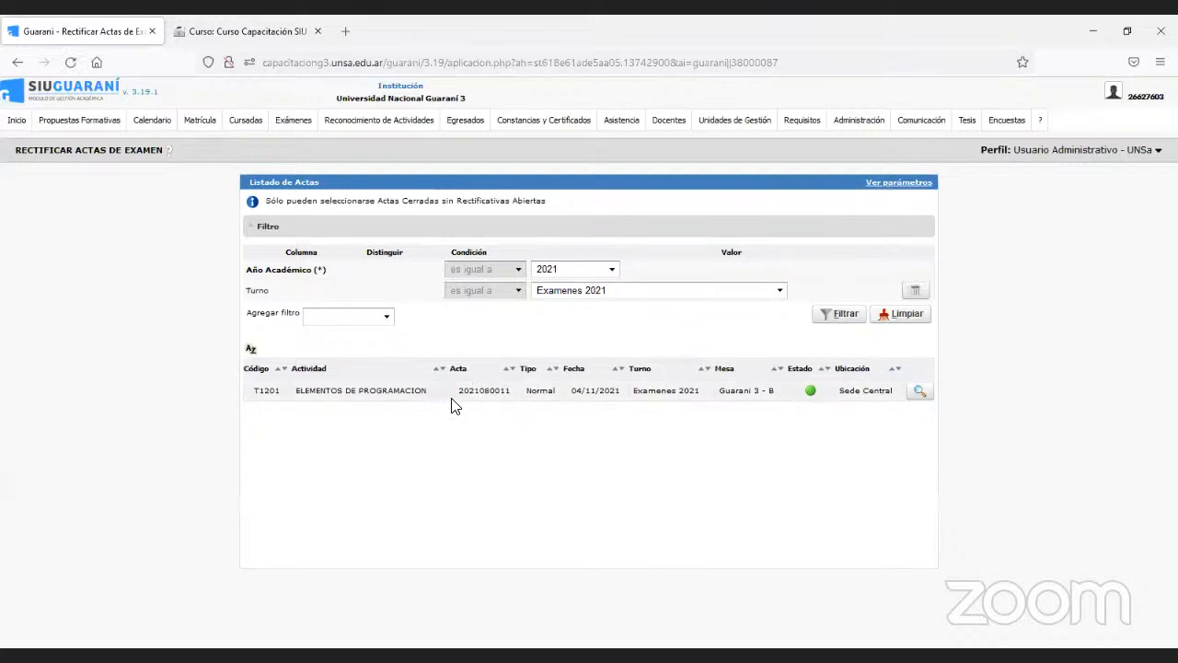
Open the ELEMENTOS DE PROGRAMACION acta for rectification and examine its backing document, observations and available students
mouse_move(810, 394)
click(912, 396)
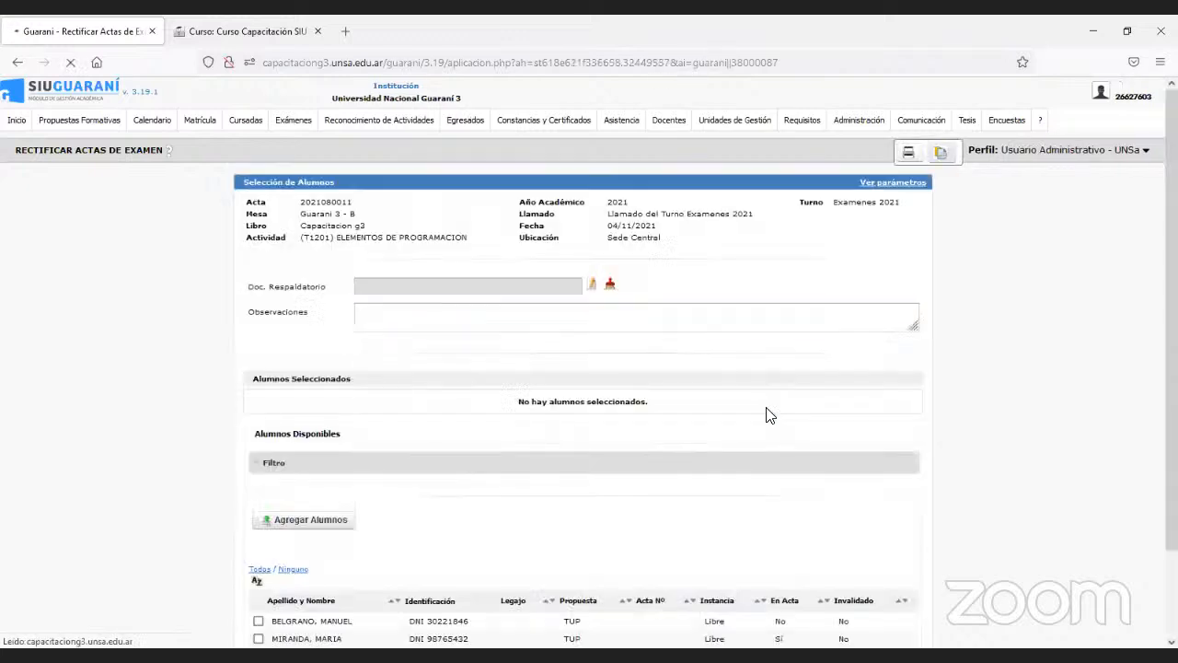
scroll(420, 553, down, 2)
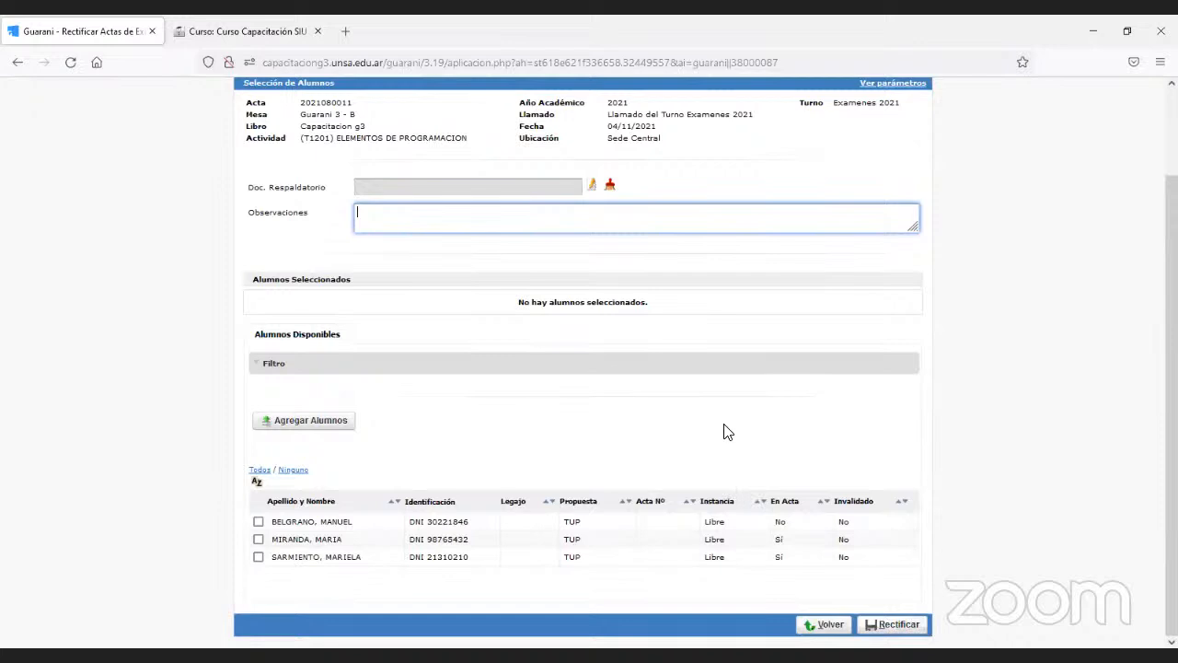
scroll(727, 433, up, 1)
scroll(725, 426, up, 1)
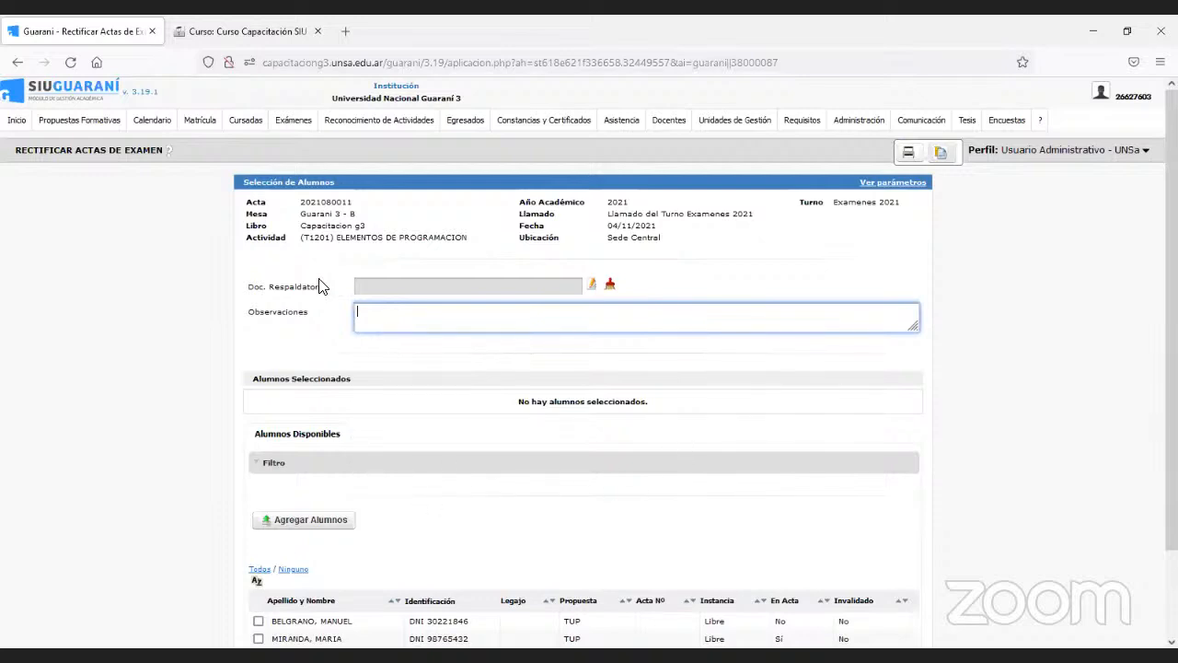
Switch to the Cargar Notas a Acta de Examen operation
mouse_move(302, 129)
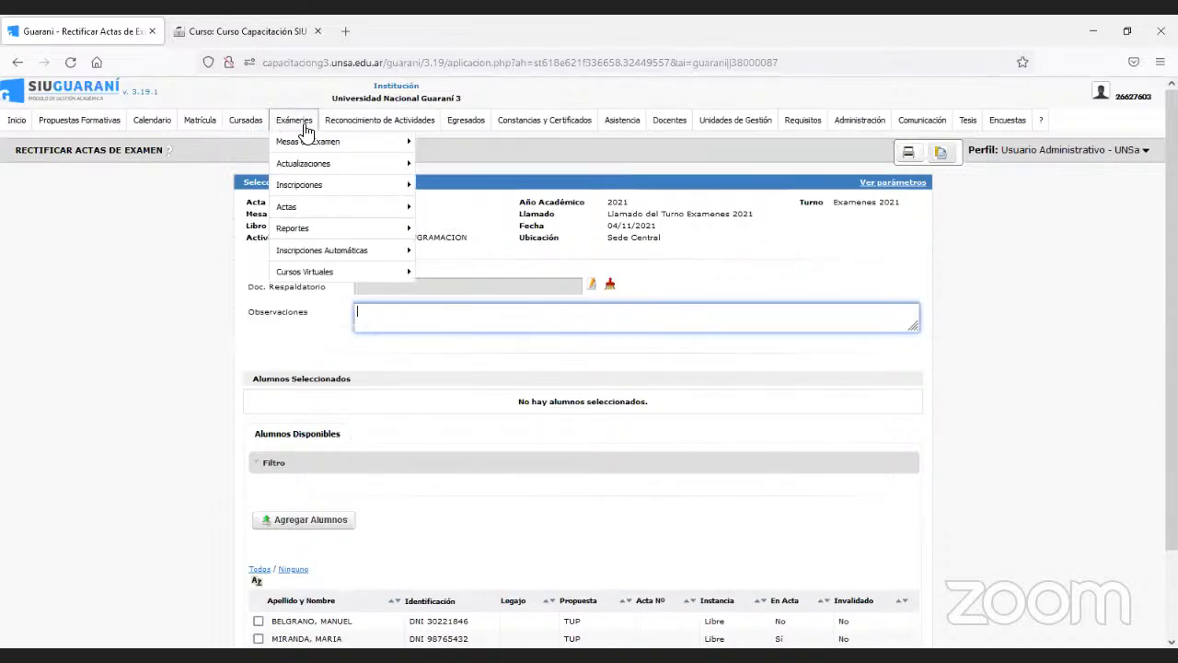
mouse_move(368, 210)
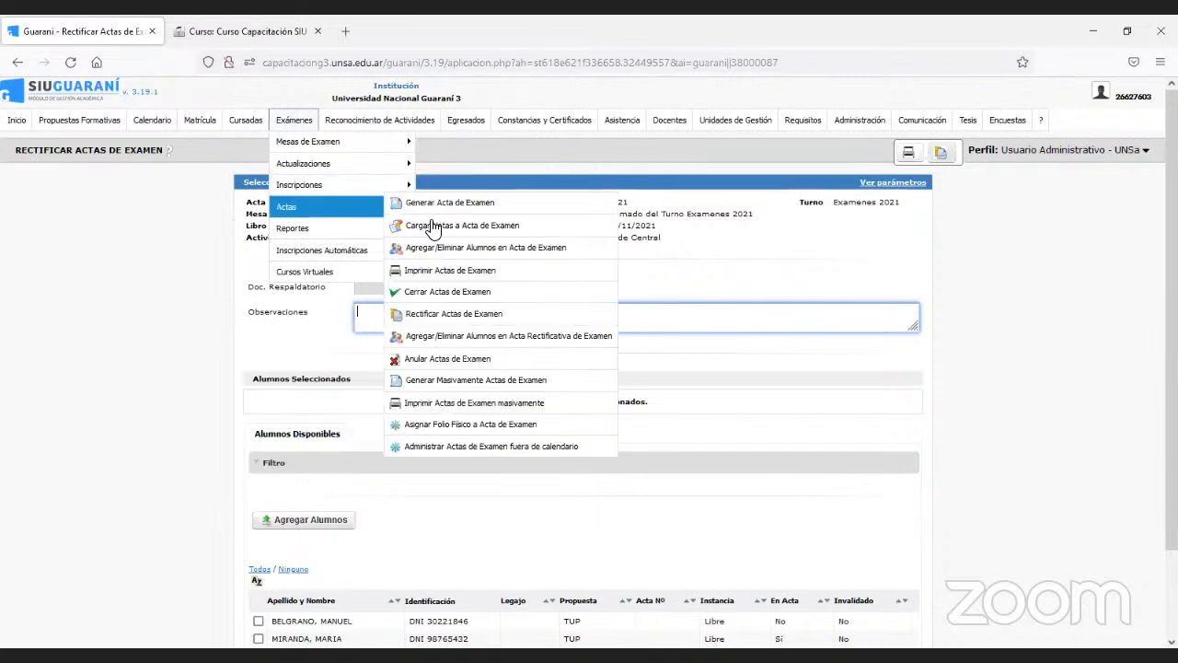
click(432, 227)
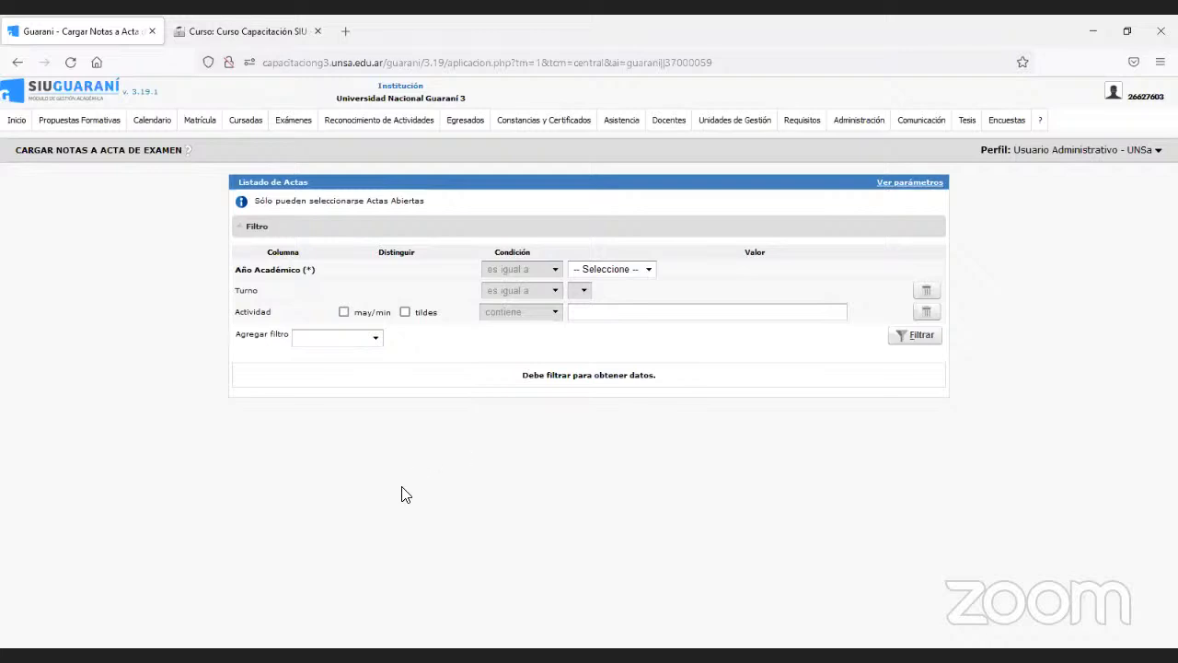
mouse_move(287, 212)
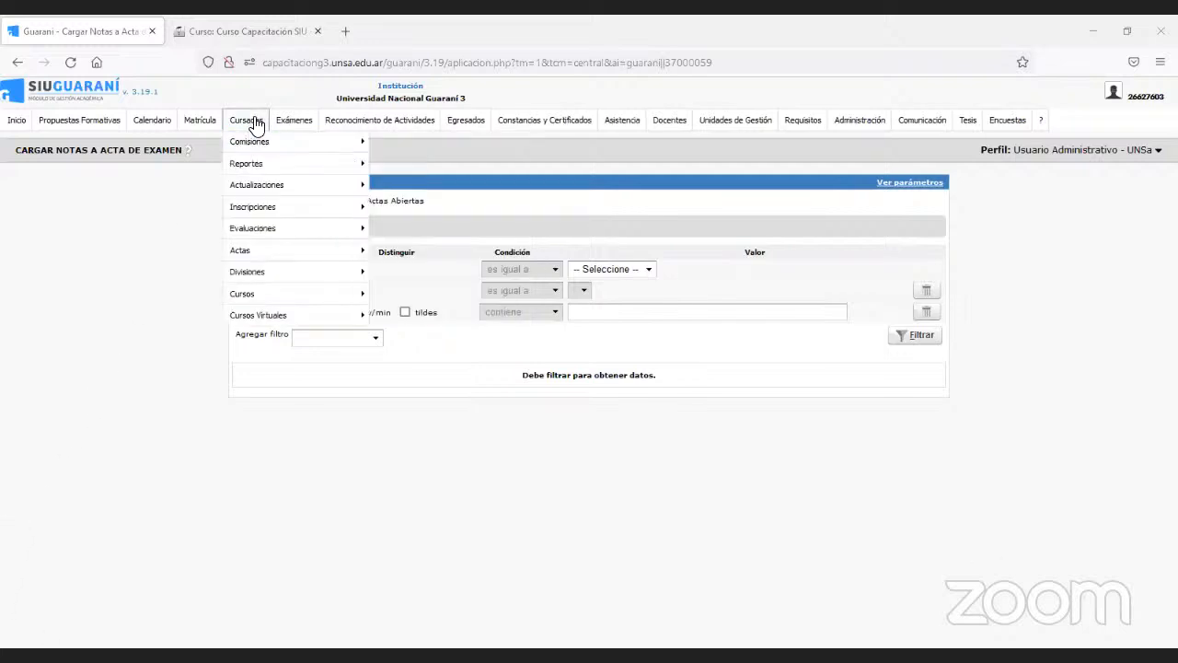
mouse_move(296, 124)
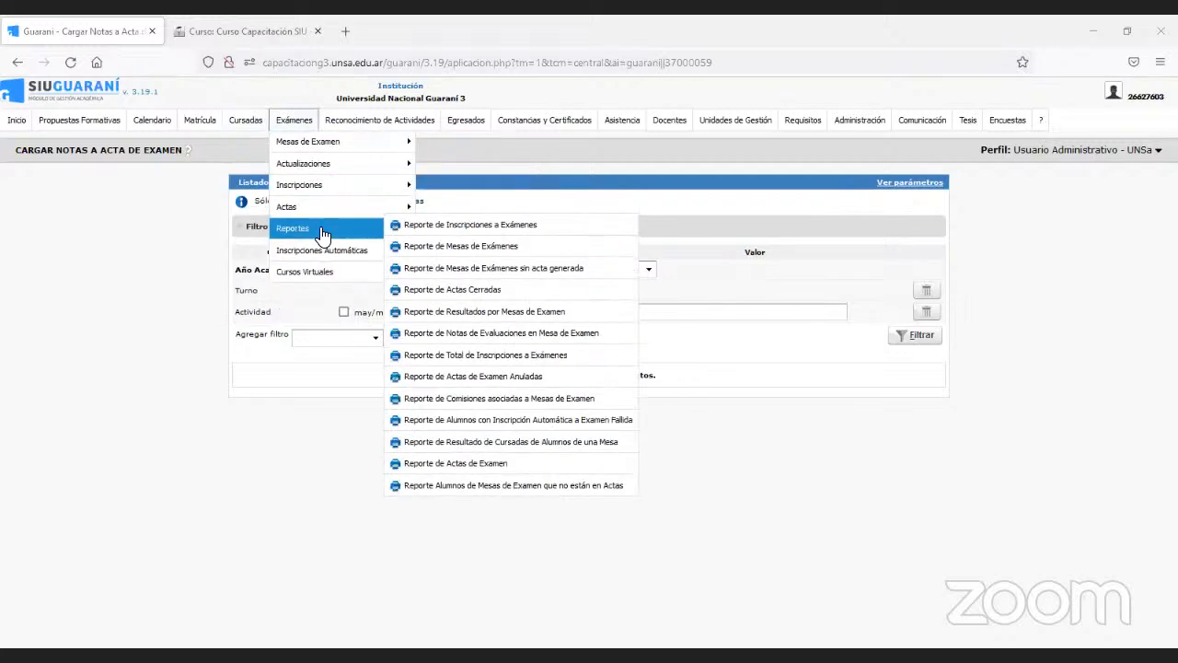
mouse_move(322, 211)
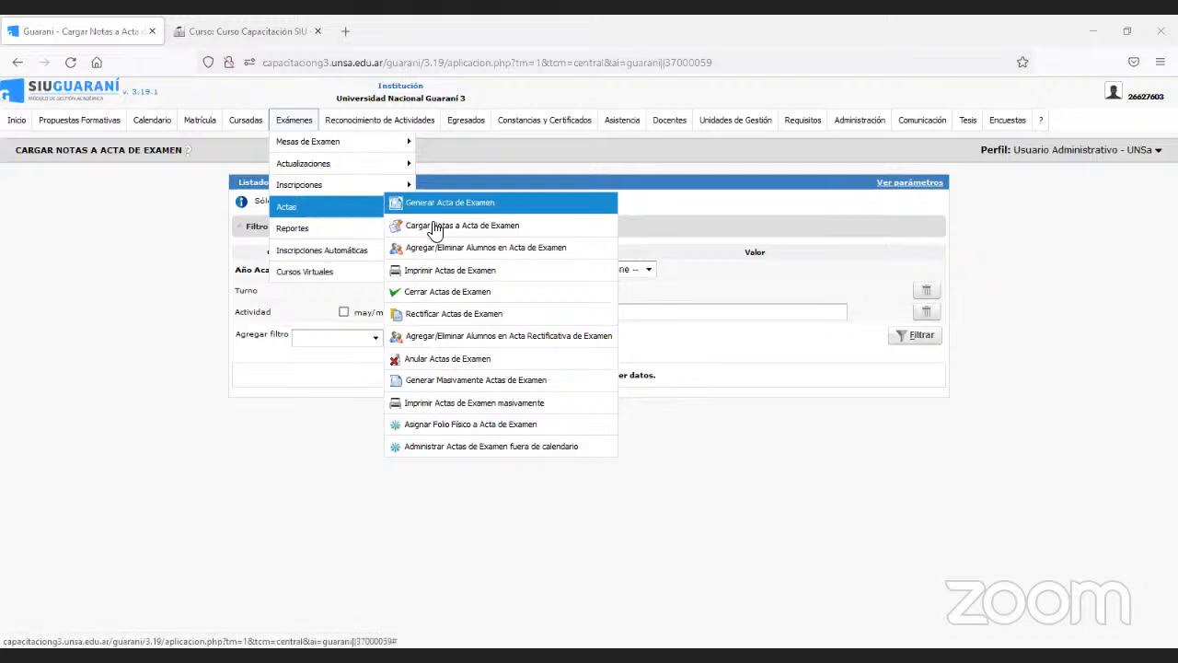
Switch to the Generar Masivamente Actas de Examen operation and consult its help
click(437, 382)
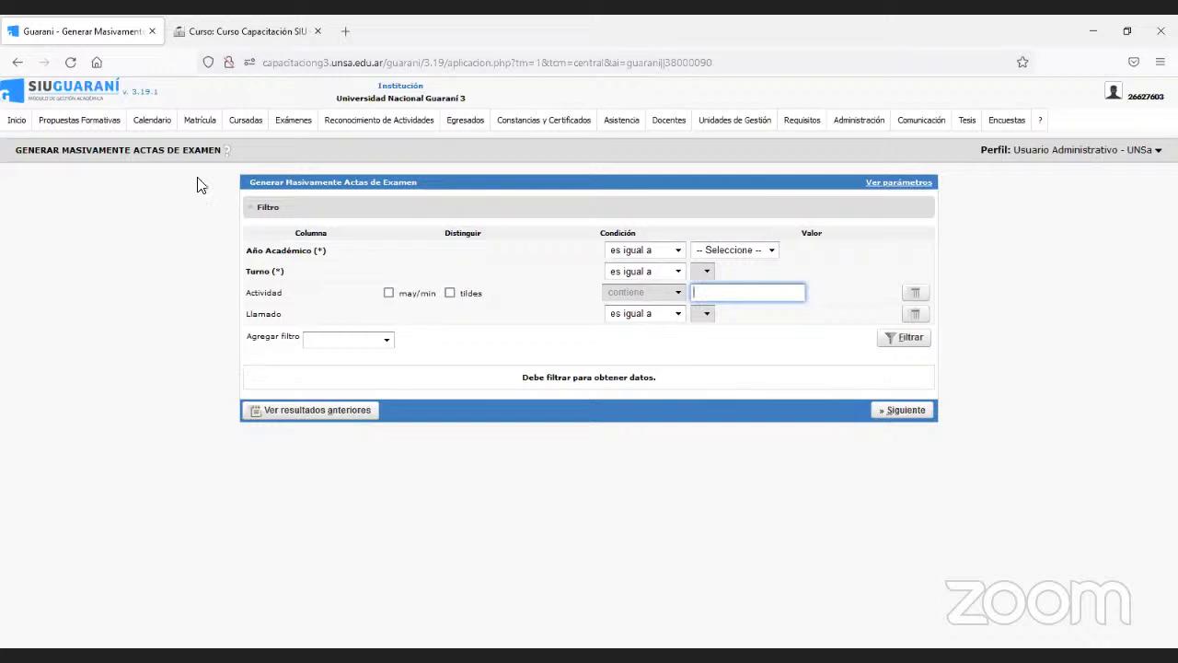
click(227, 156)
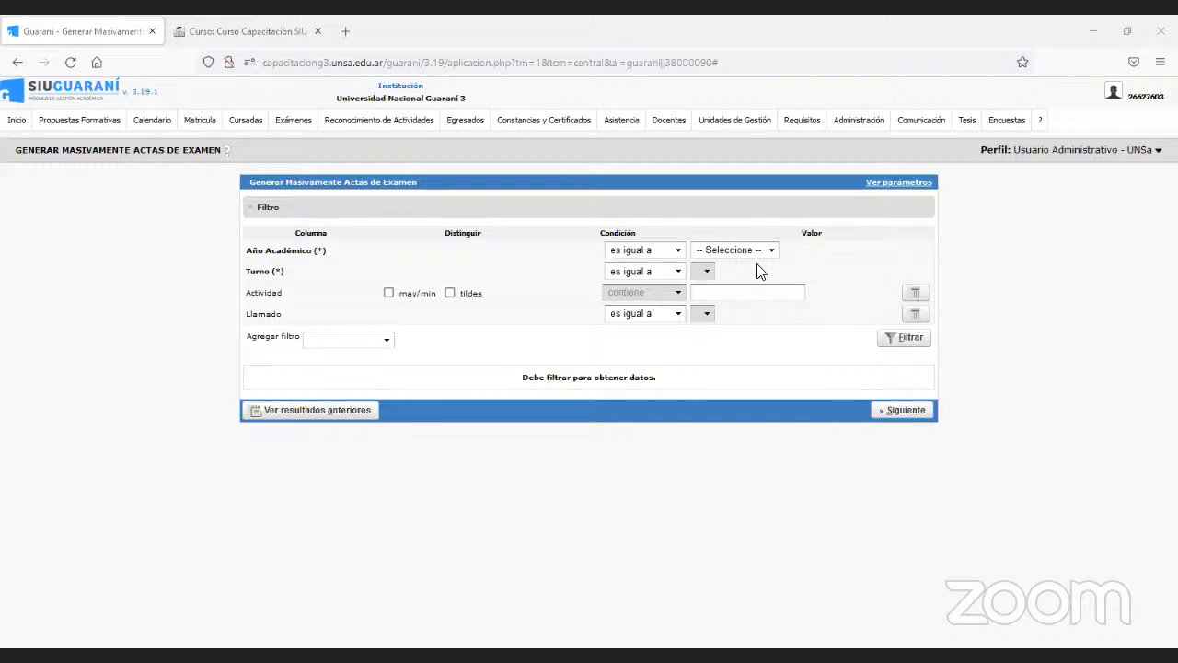
Try to continue the mass generation of actas with academic year 2021 and turno Examenes 2021
click(732, 250)
click(720, 298)
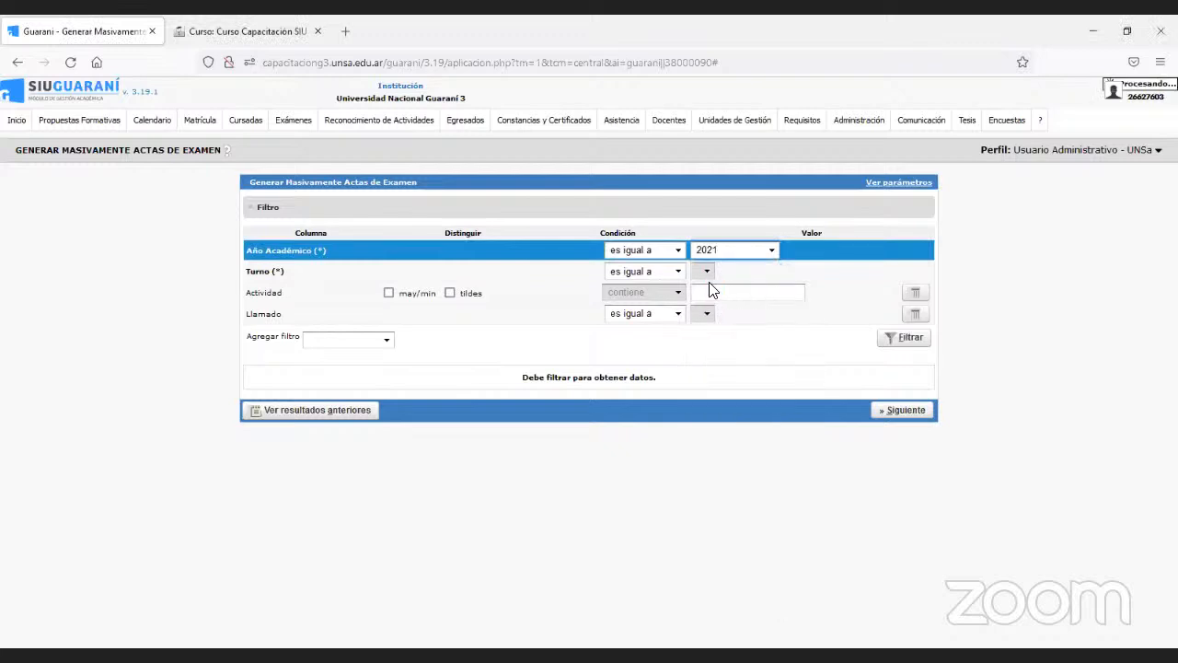
click(705, 273)
click(782, 396)
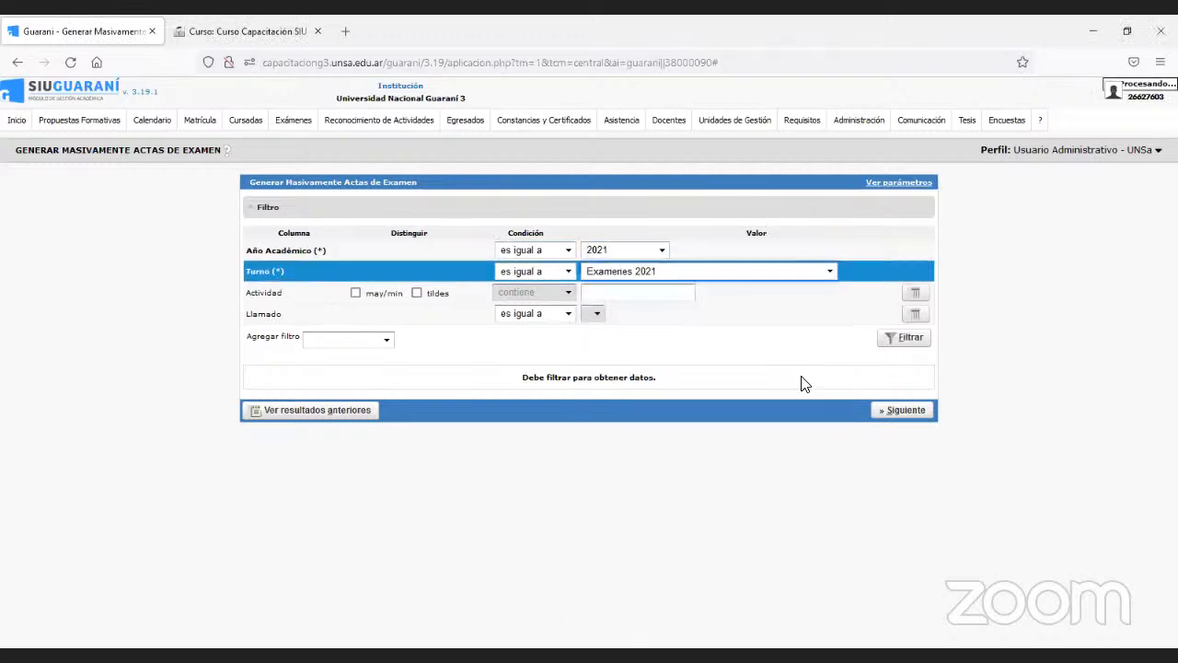
click(904, 411)
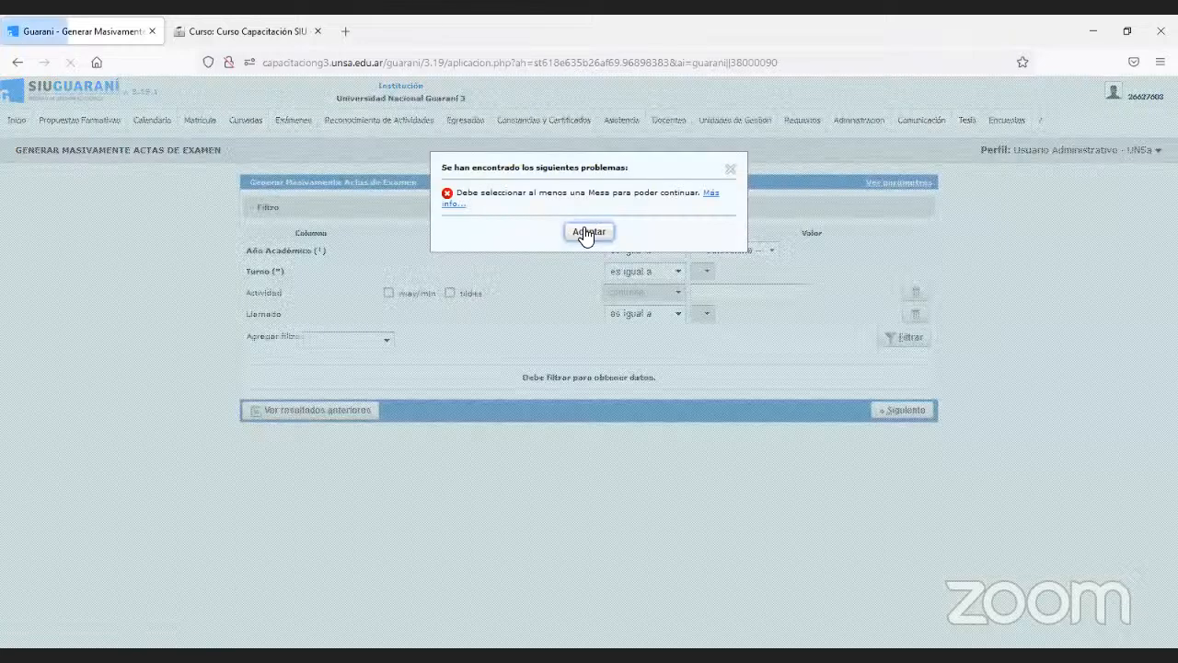
click(583, 234)
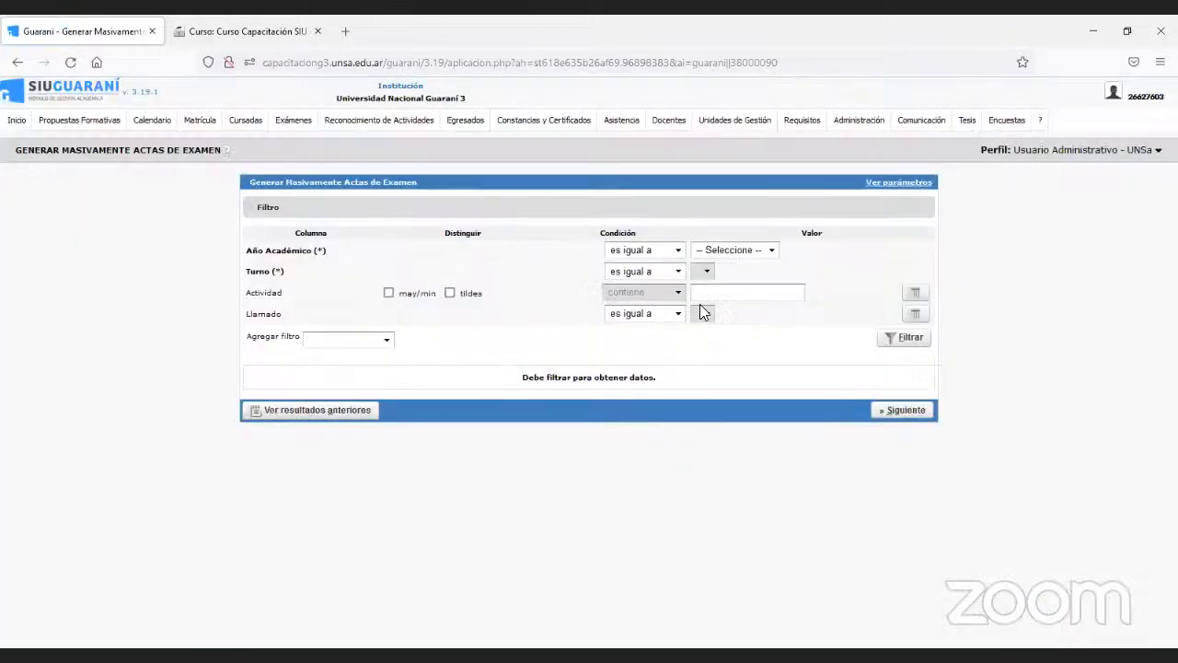
click(719, 254)
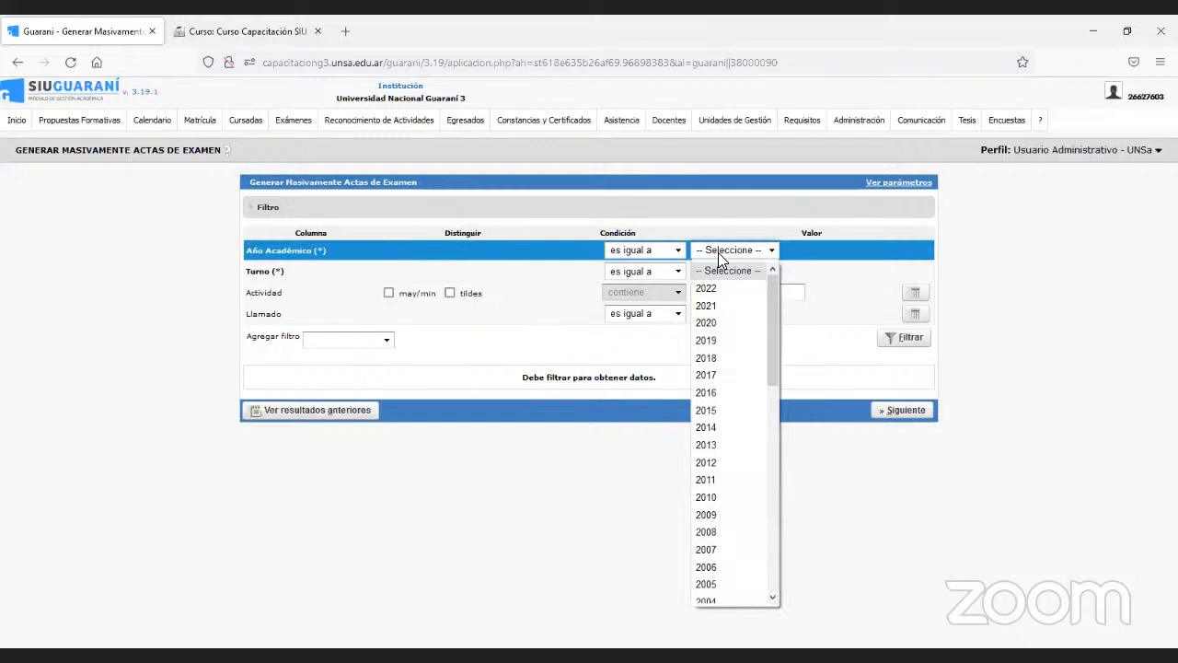
click(719, 254)
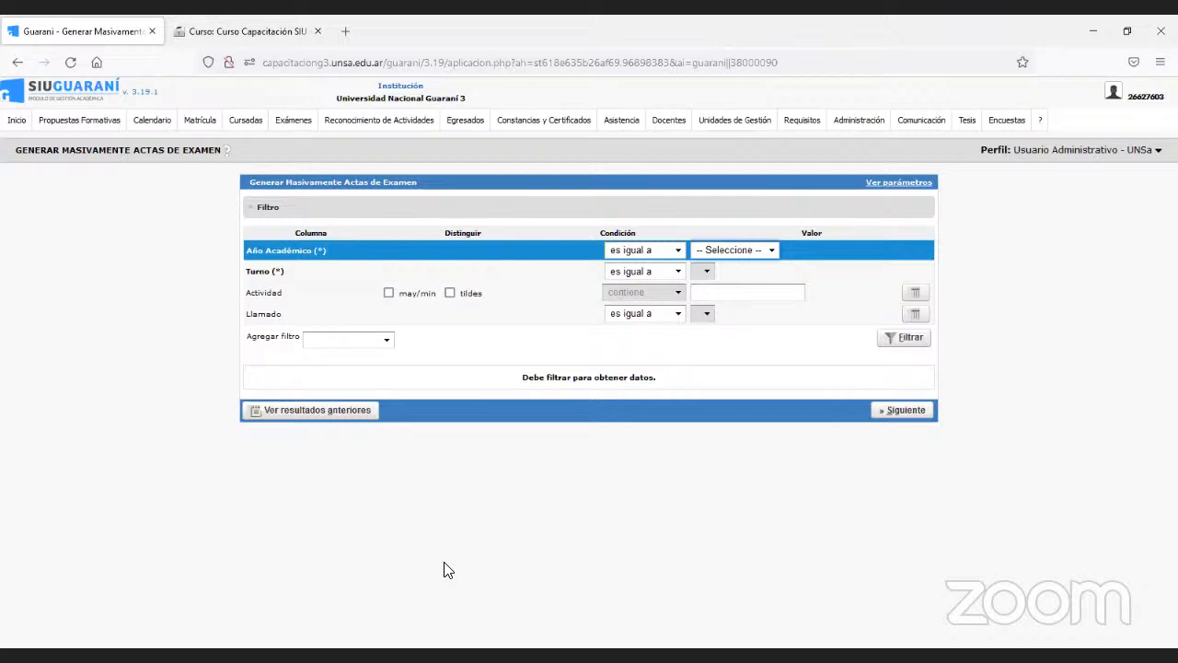
Switch to the Imprimir Actas de Examen masivamente operation and view its parameters
mouse_move(307, 129)
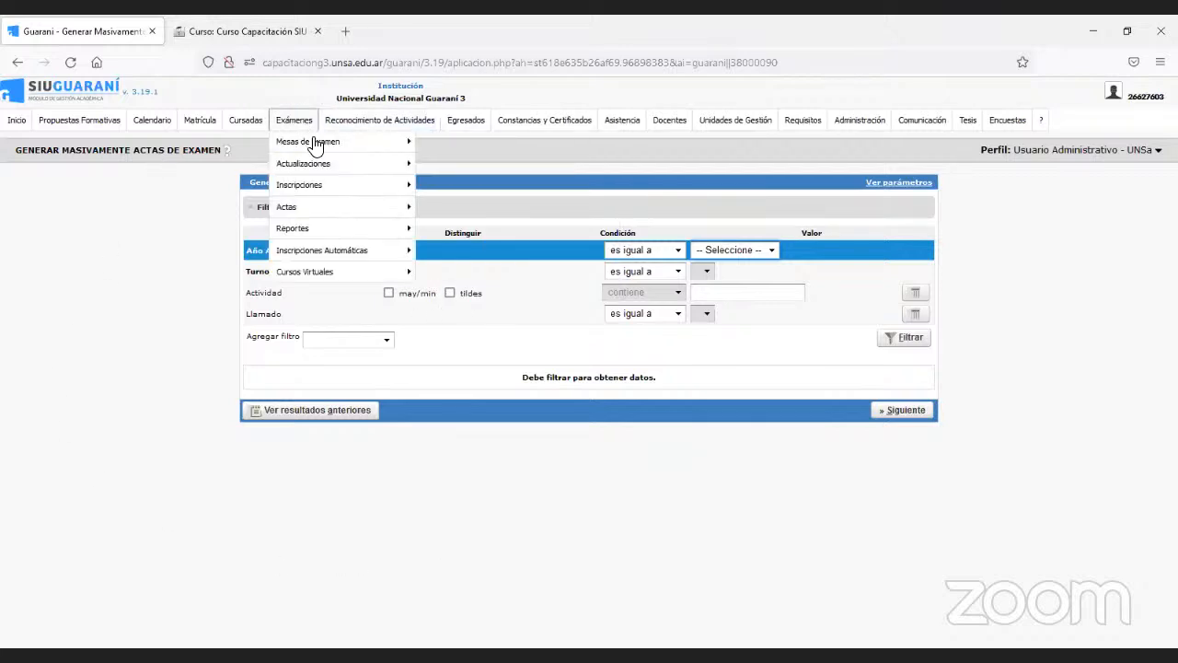
mouse_move(321, 206)
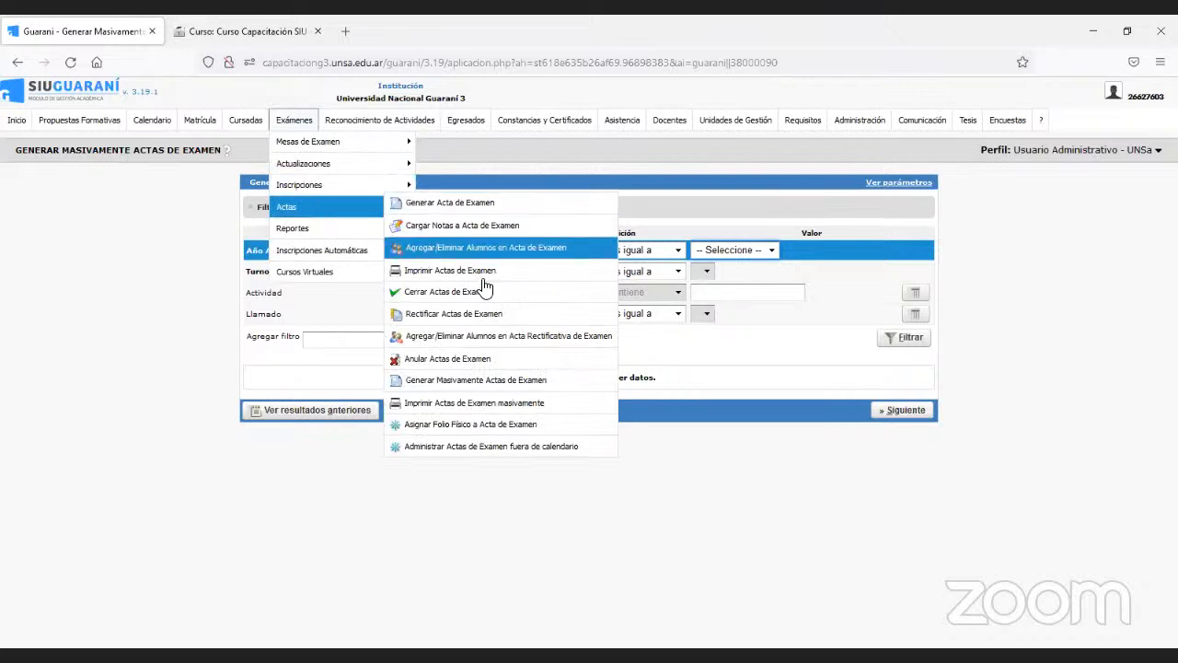
click(485, 403)
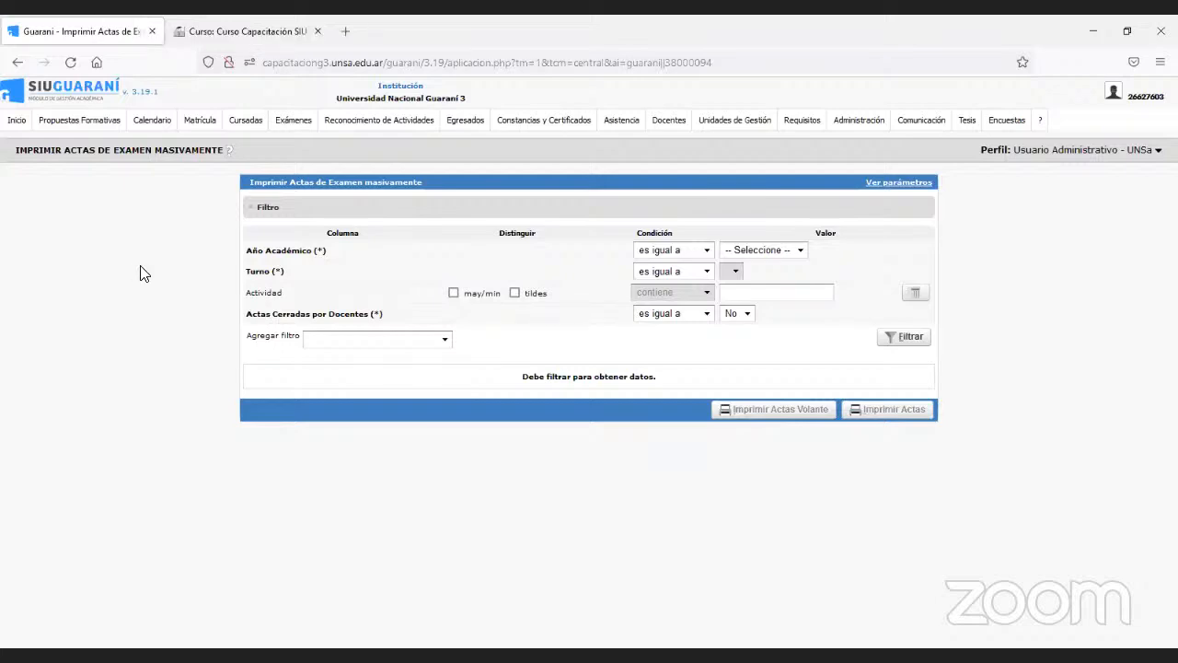
click(898, 184)
Switch to the Asignar Folio Físico a Acta de Examen operation
mouse_move(286, 135)
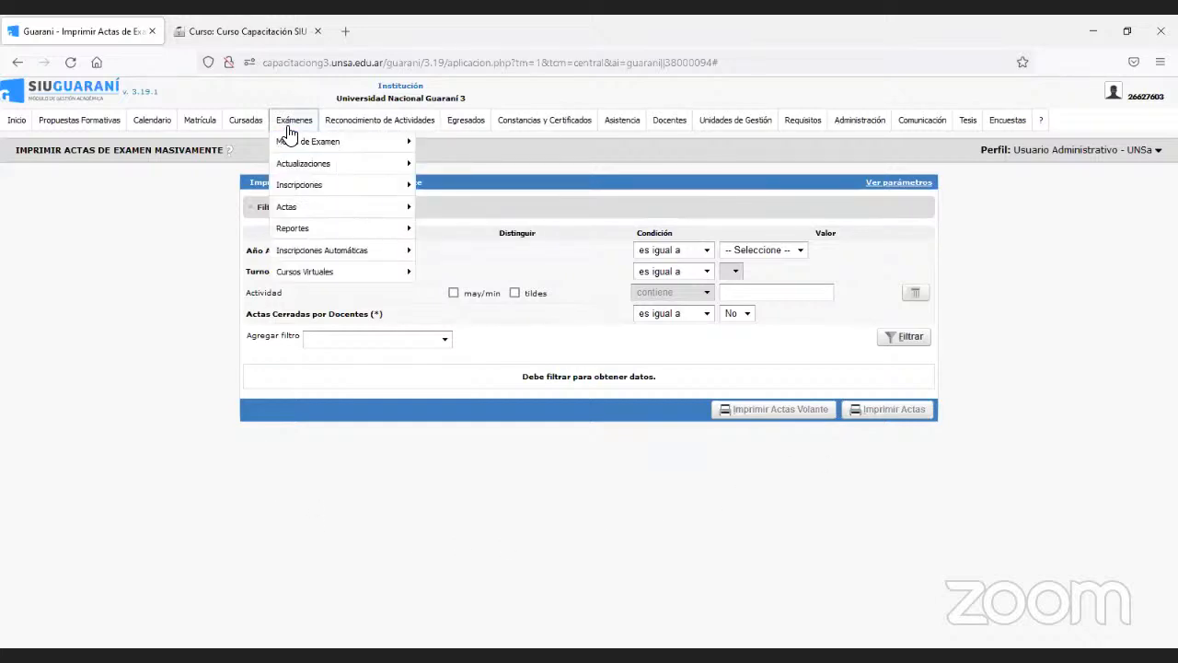
mouse_move(302, 227)
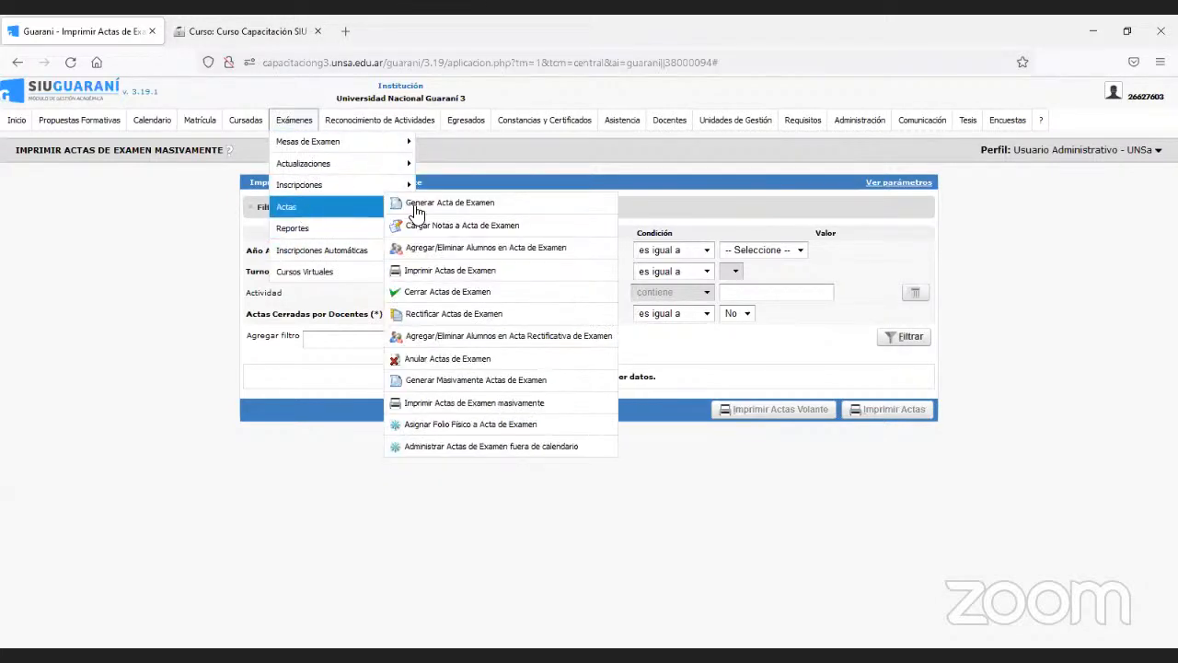
click(427, 424)
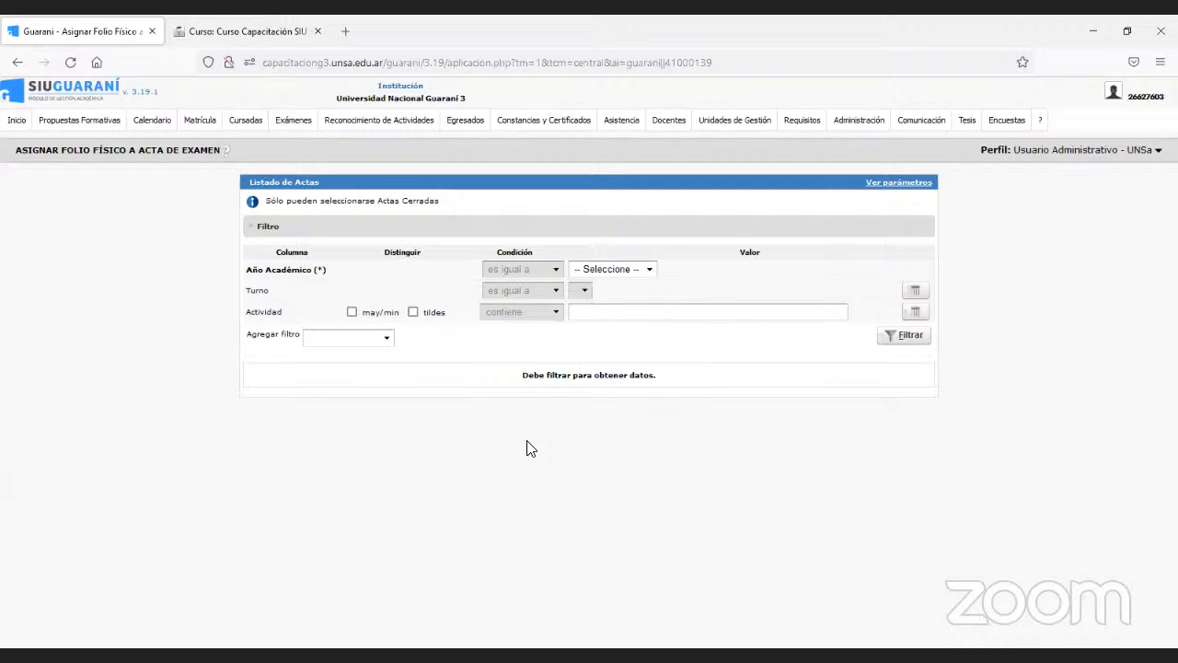
Open the Imprimir Actas de Examen operation and filter the actas by academic year 2021 and turno Examenes 2021
click(302, 120)
mouse_move(299, 204)
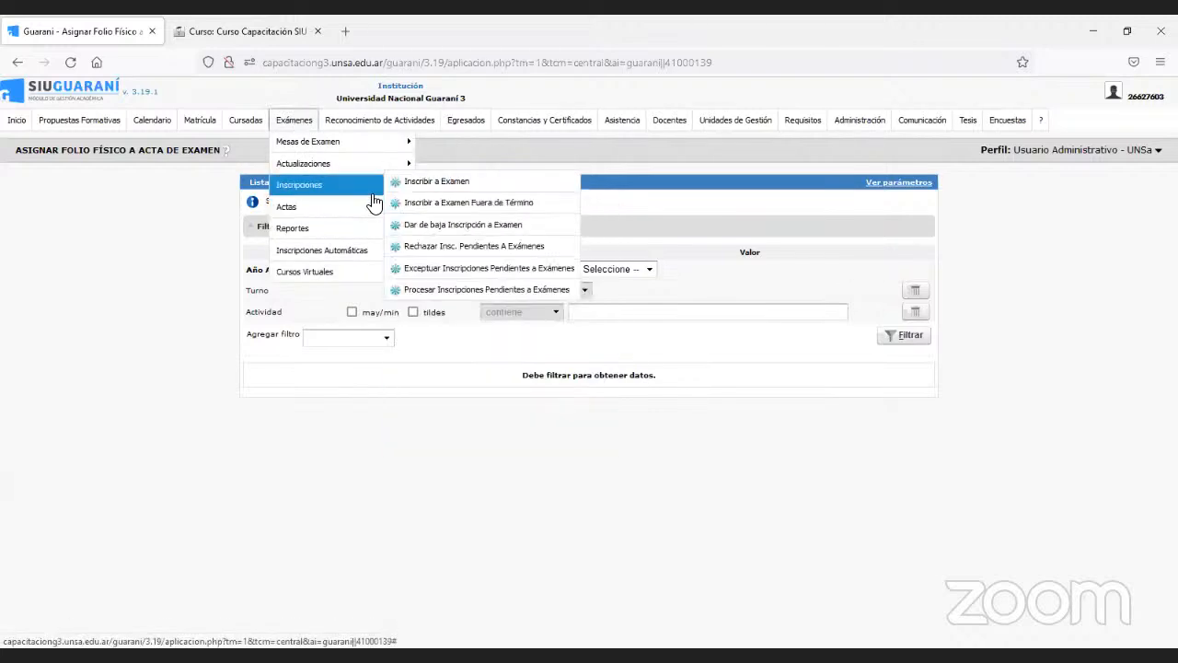
click(438, 269)
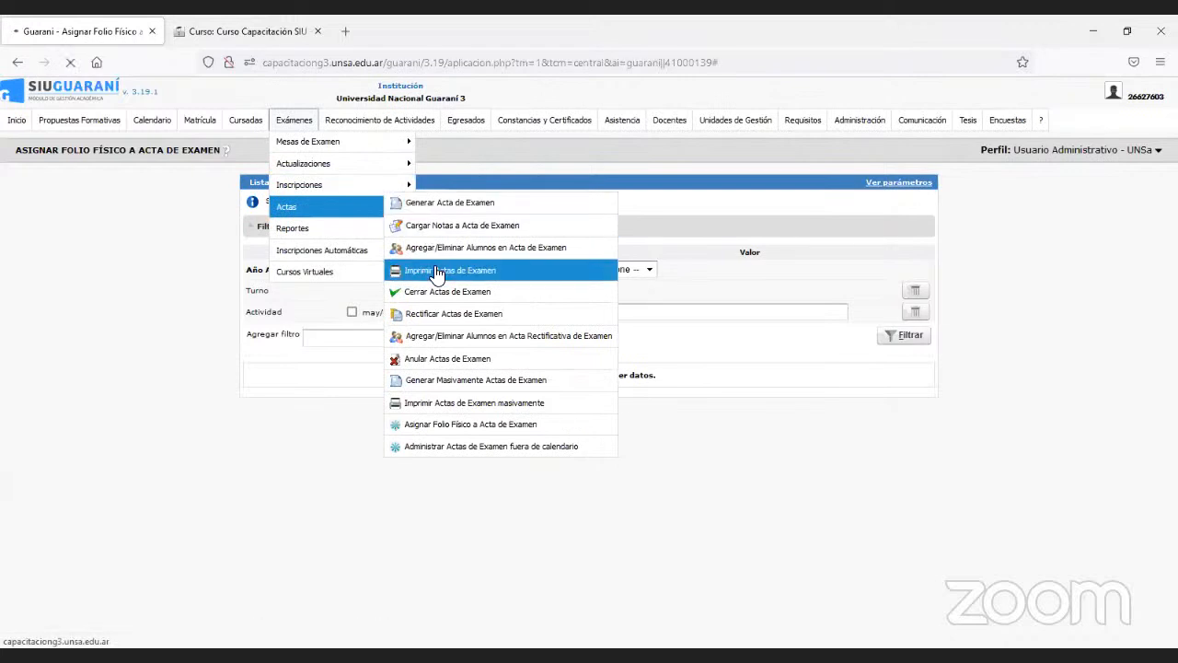
click(604, 252)
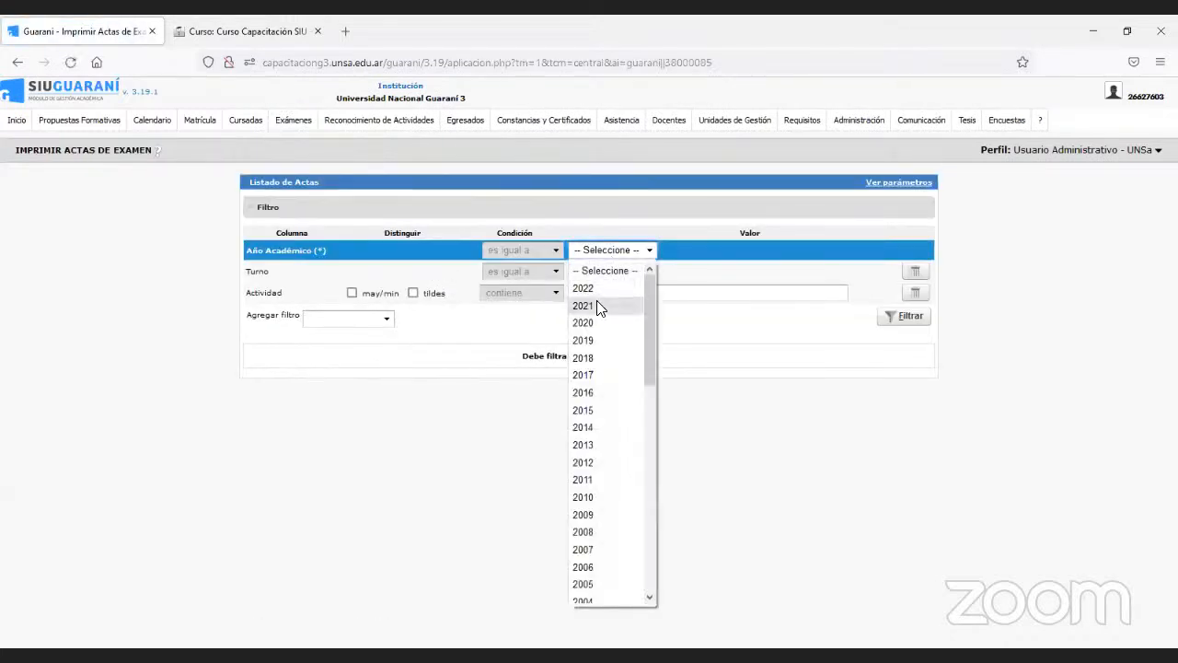
click(607, 304)
click(632, 275)
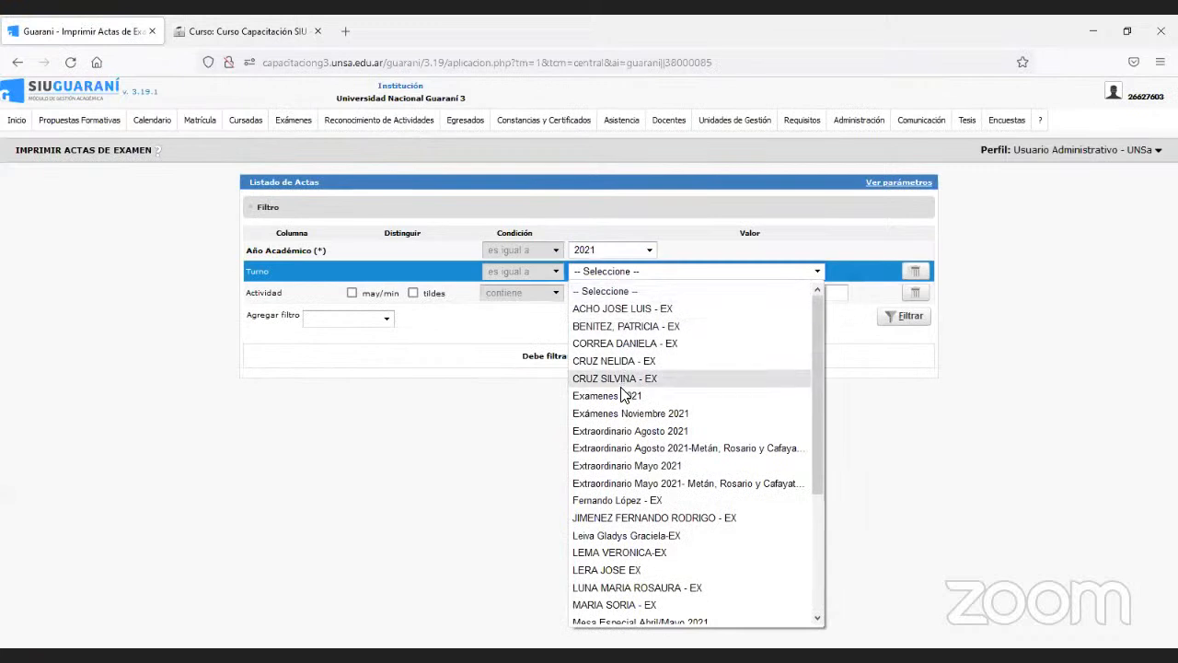
click(598, 393)
click(902, 317)
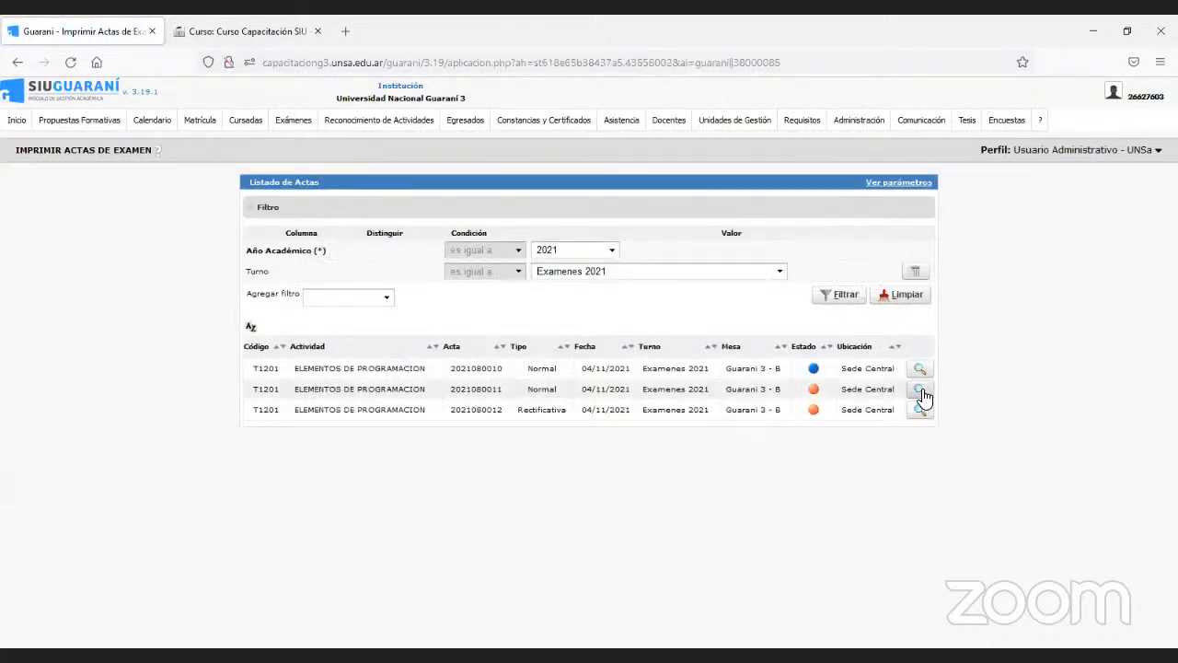
Print the closed Normal-type ELEMENTOS DE PROGRAMACION acta as a copy and open the resulting PDF
click(920, 391)
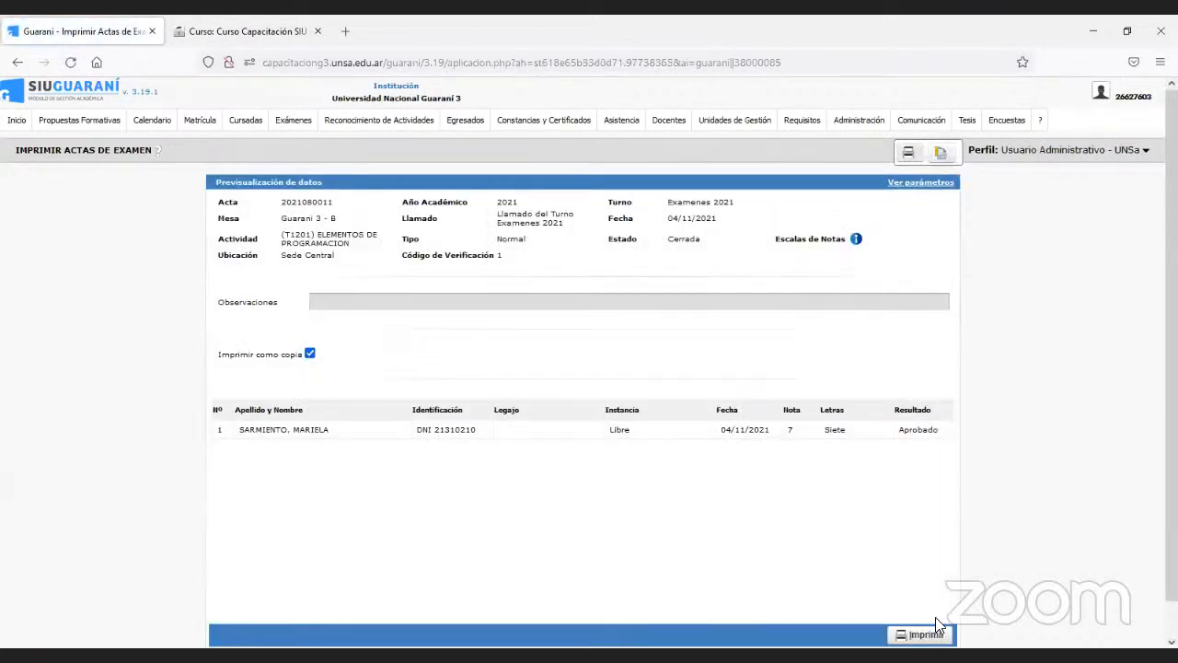
click(930, 632)
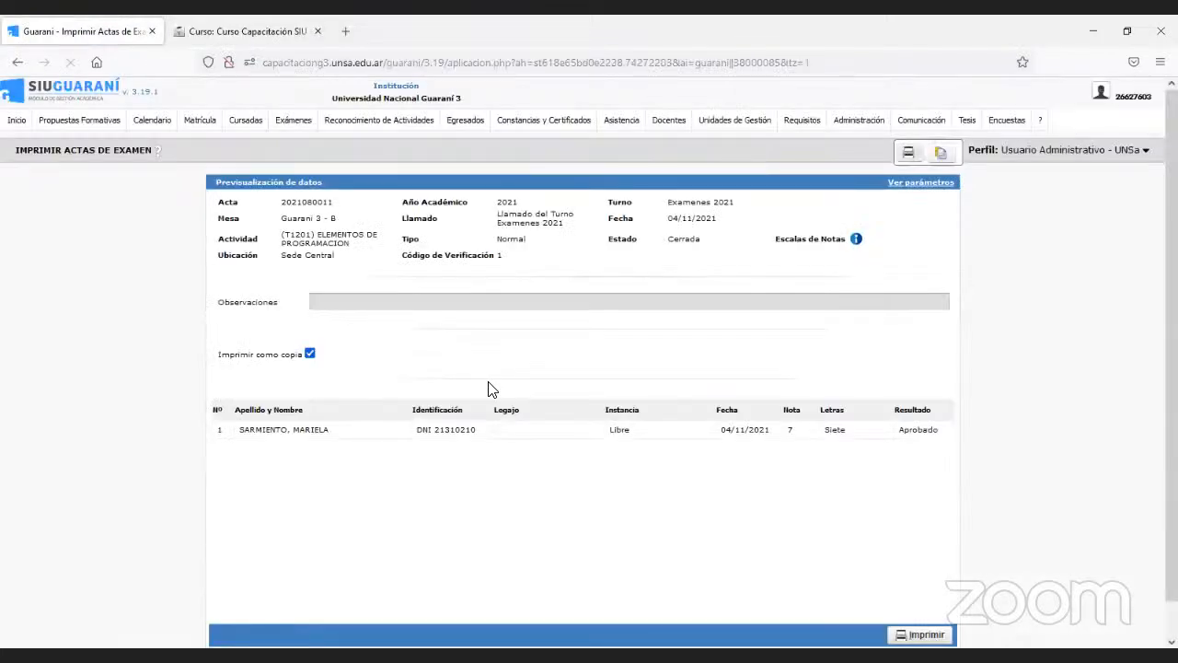
click(599, 495)
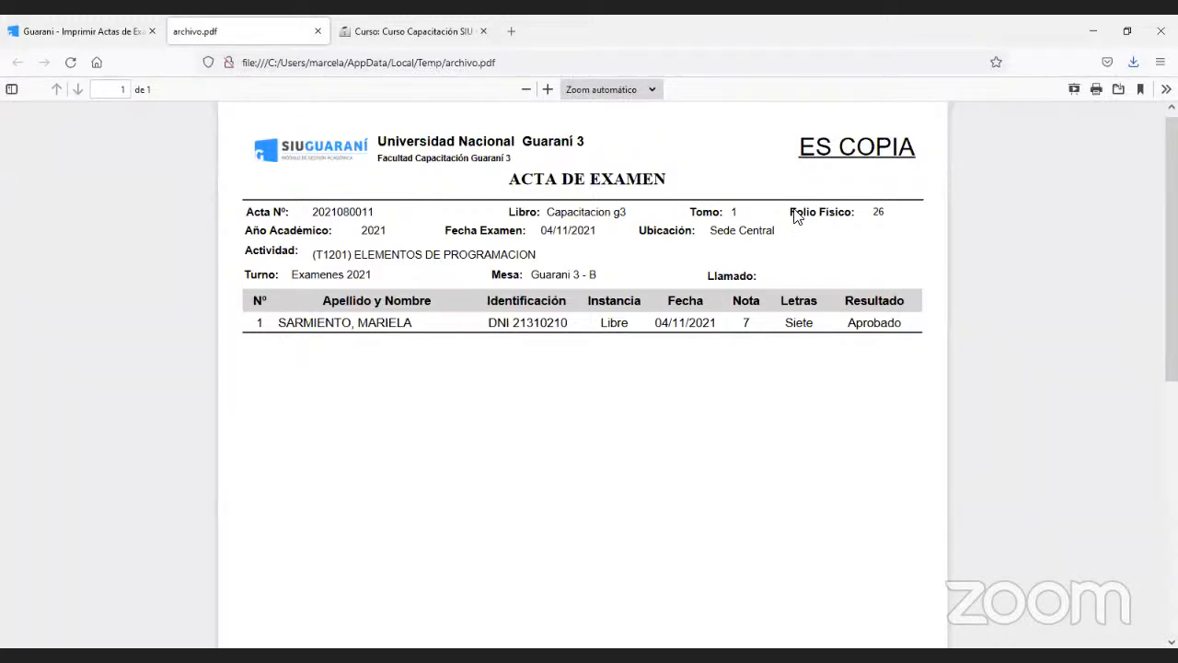
Examine the printed acta's libro and folio físico, its header and student result, and the totals, signatures and verification code at its end
double_click(878, 213)
drag(550, 212, 631, 215)
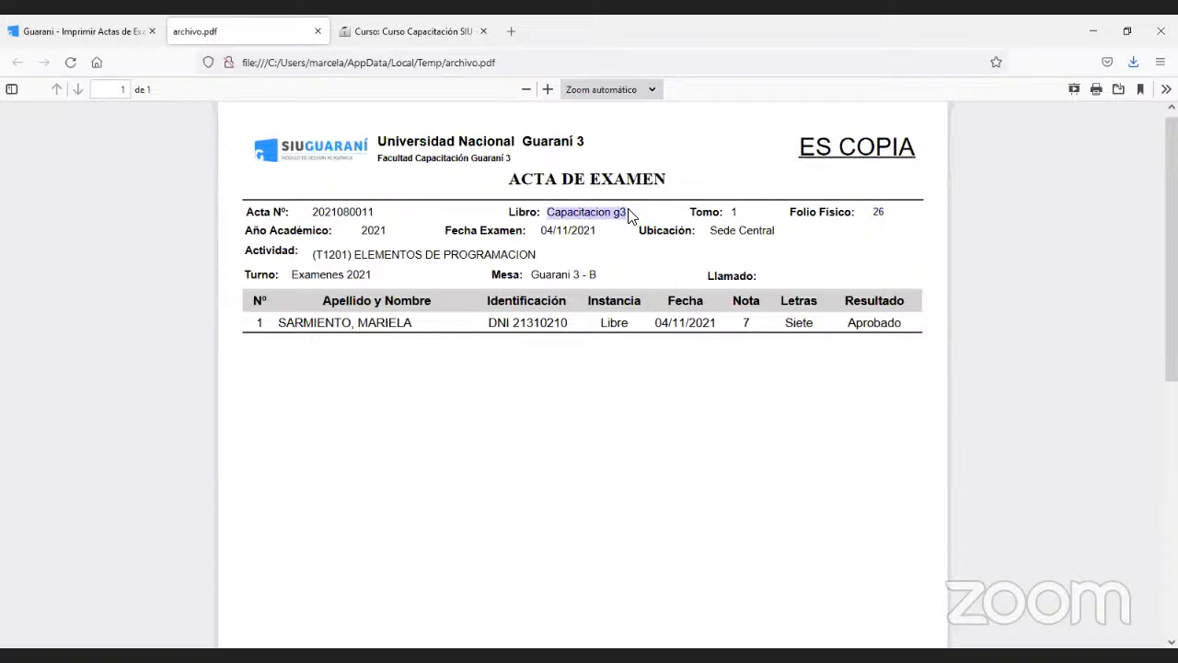
click(631, 216)
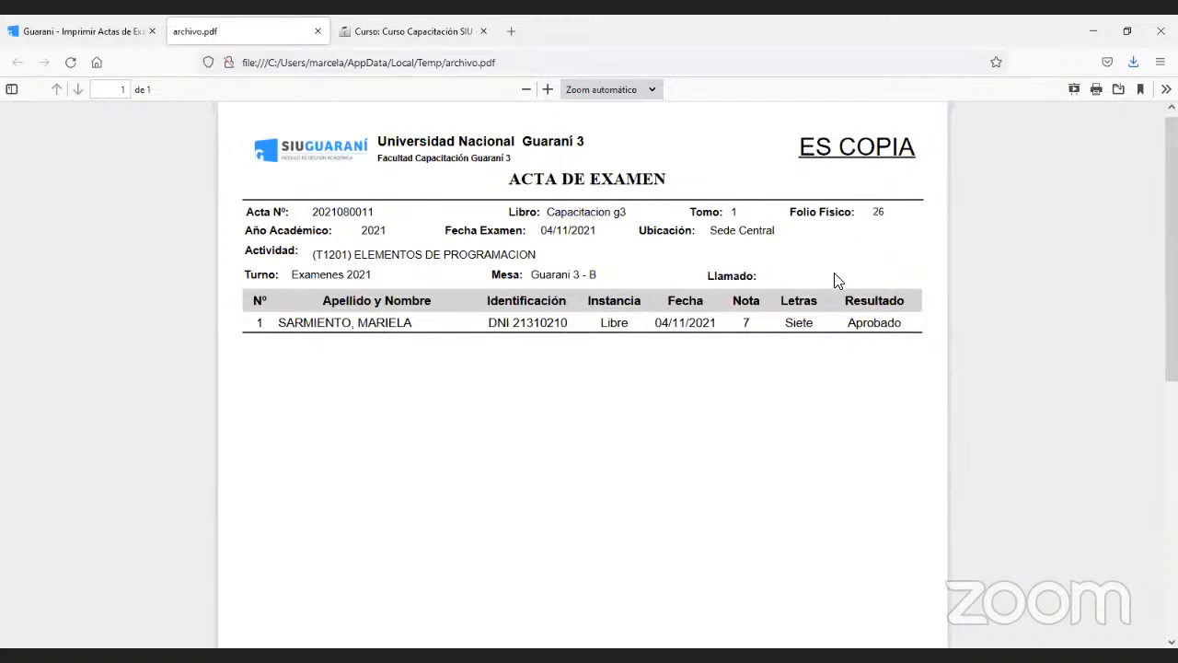
scroll(838, 281, down, 5)
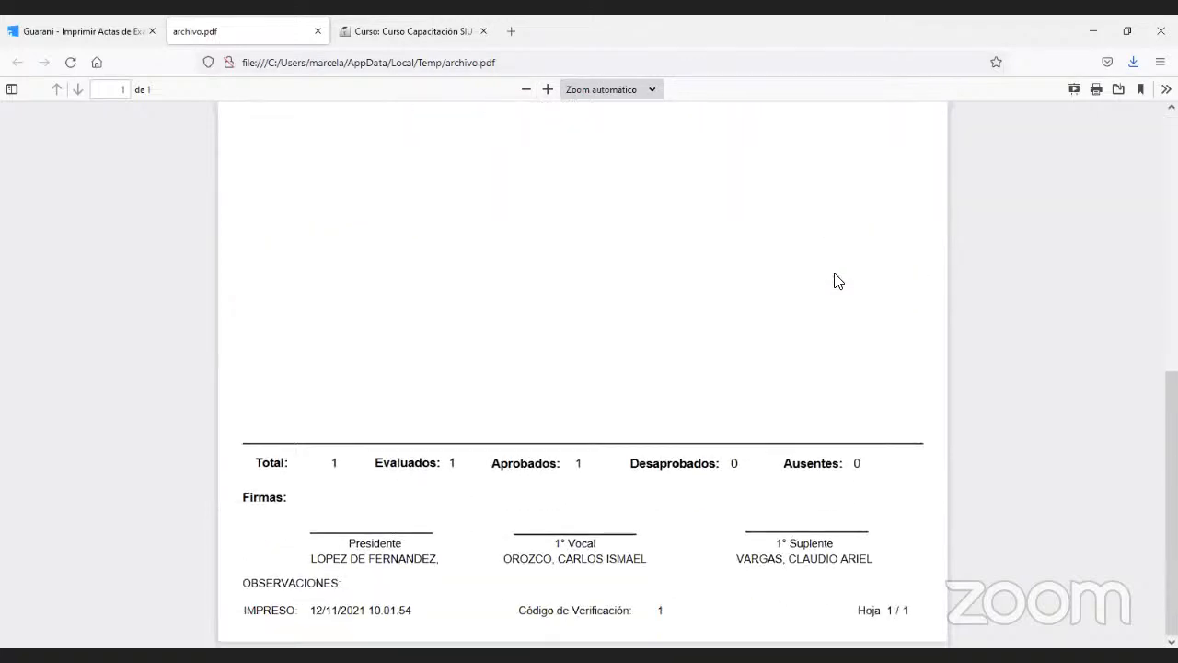
scroll(837, 281, up, 5)
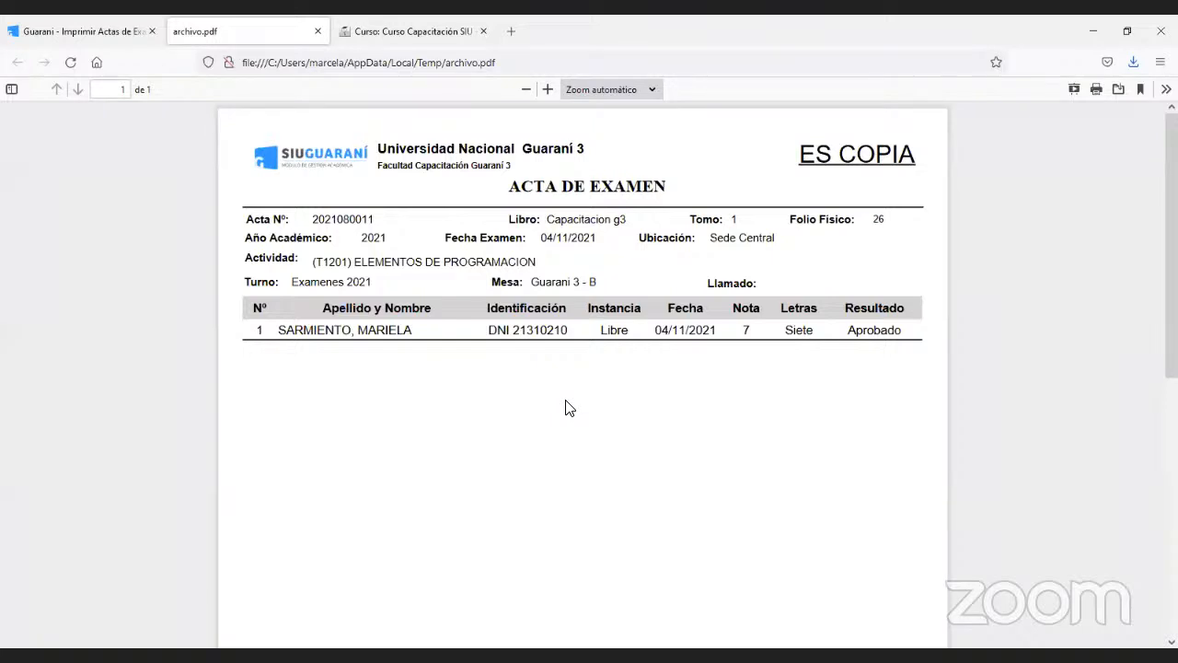
scroll(568, 408, down, 1)
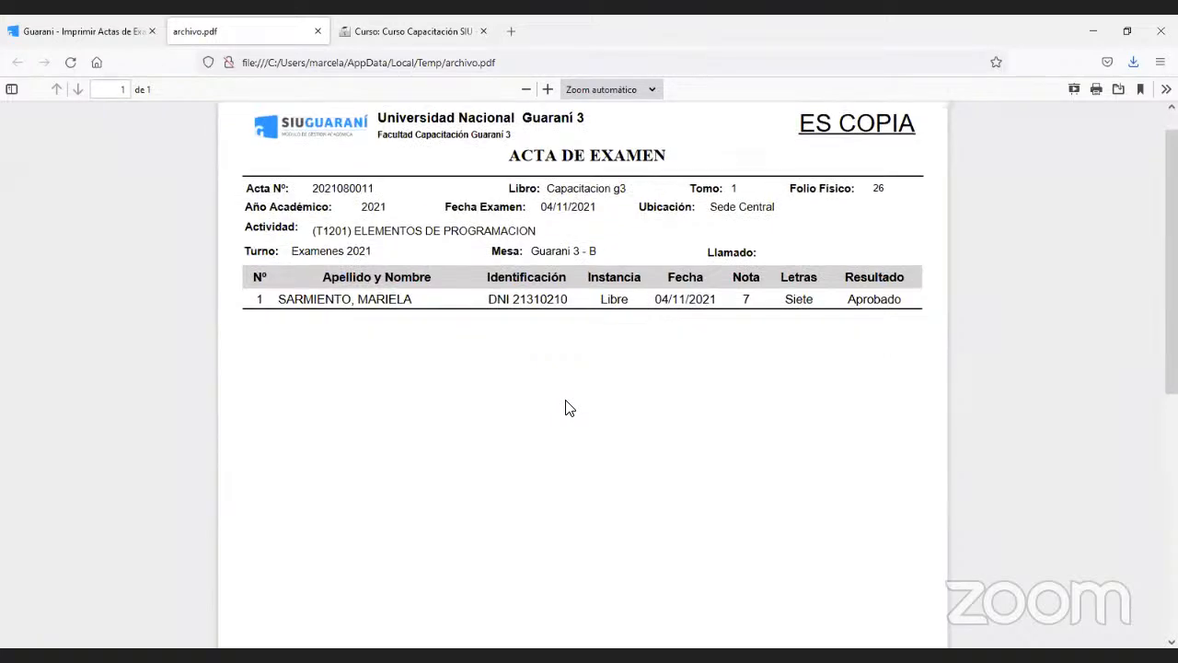
scroll(569, 407, down, 5)
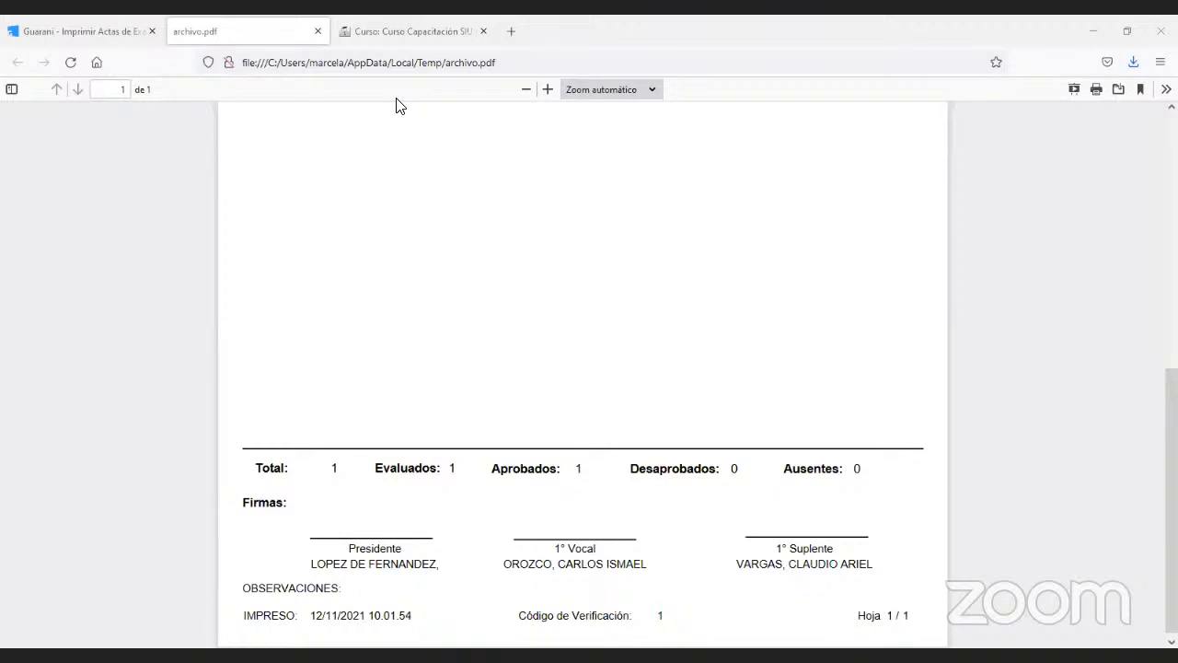
scroll(466, 276, up, 5)
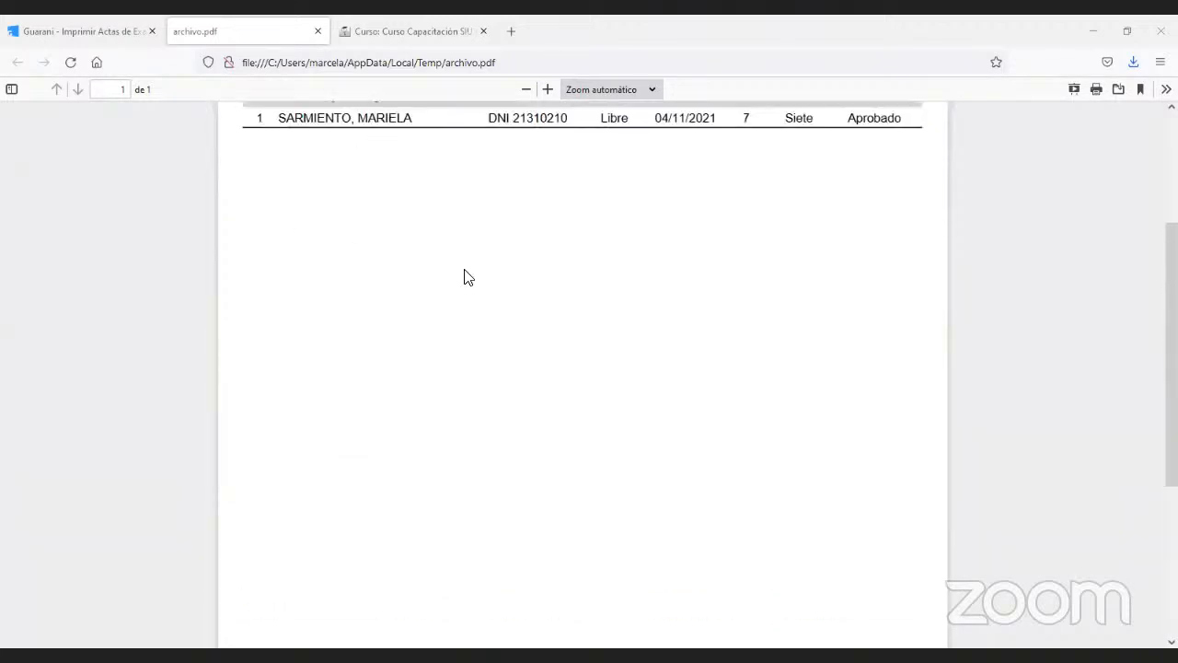
scroll(466, 276, up, 3)
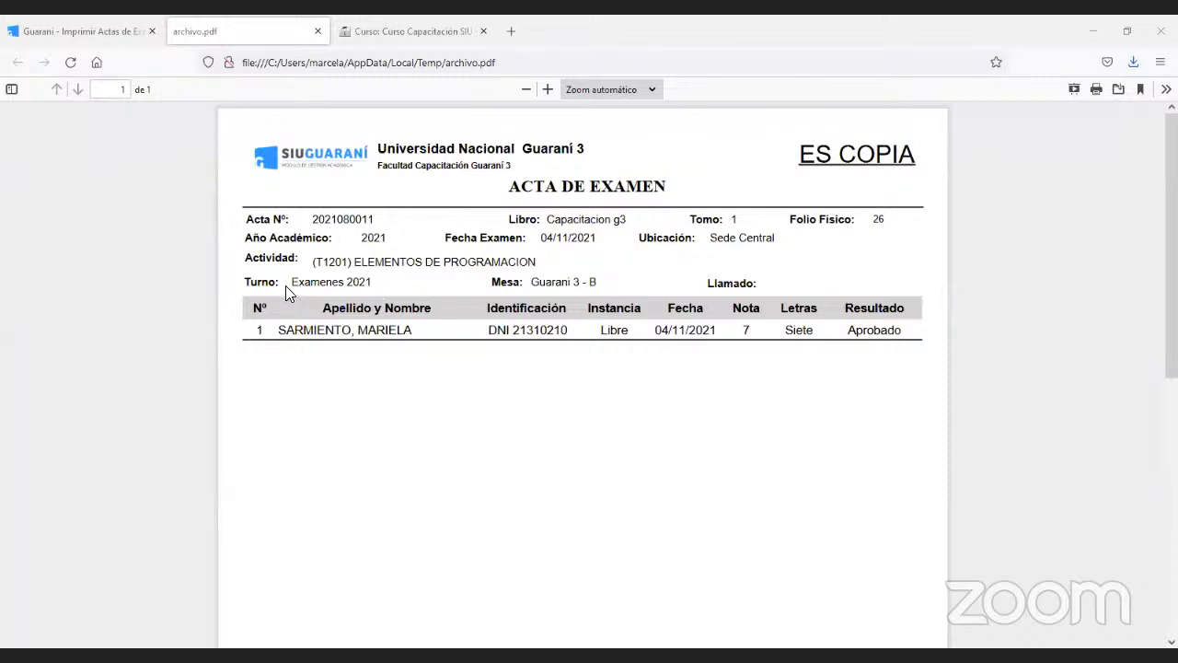
scroll(285, 285, down, 5)
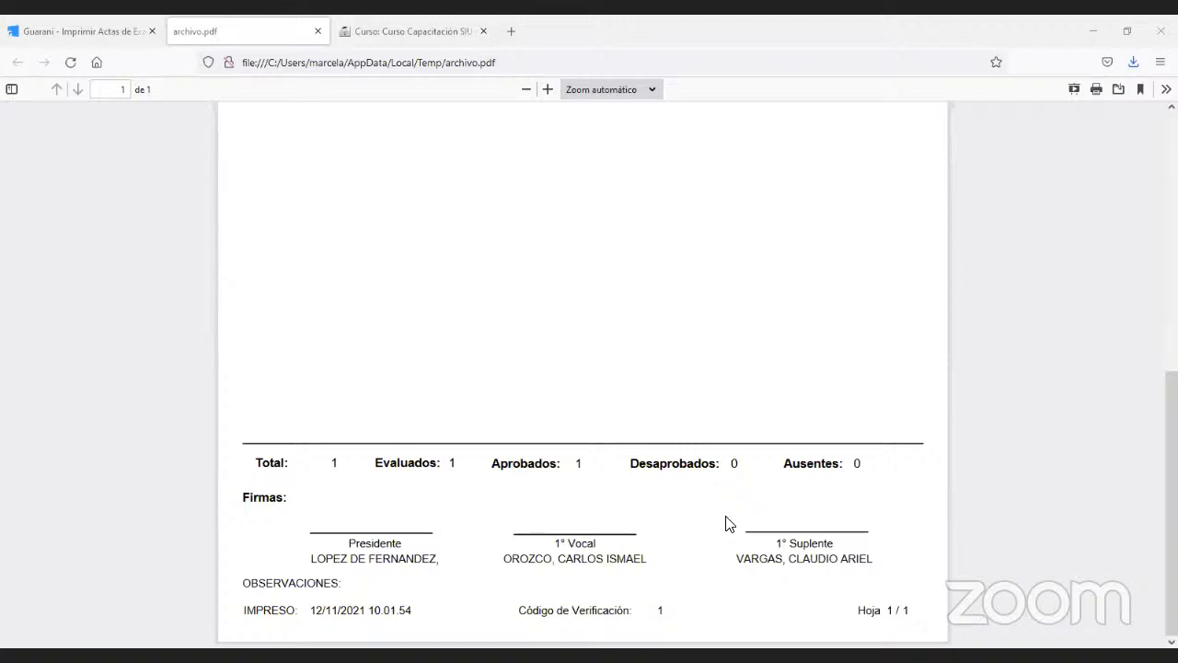
scroll(727, 523, up, 3)
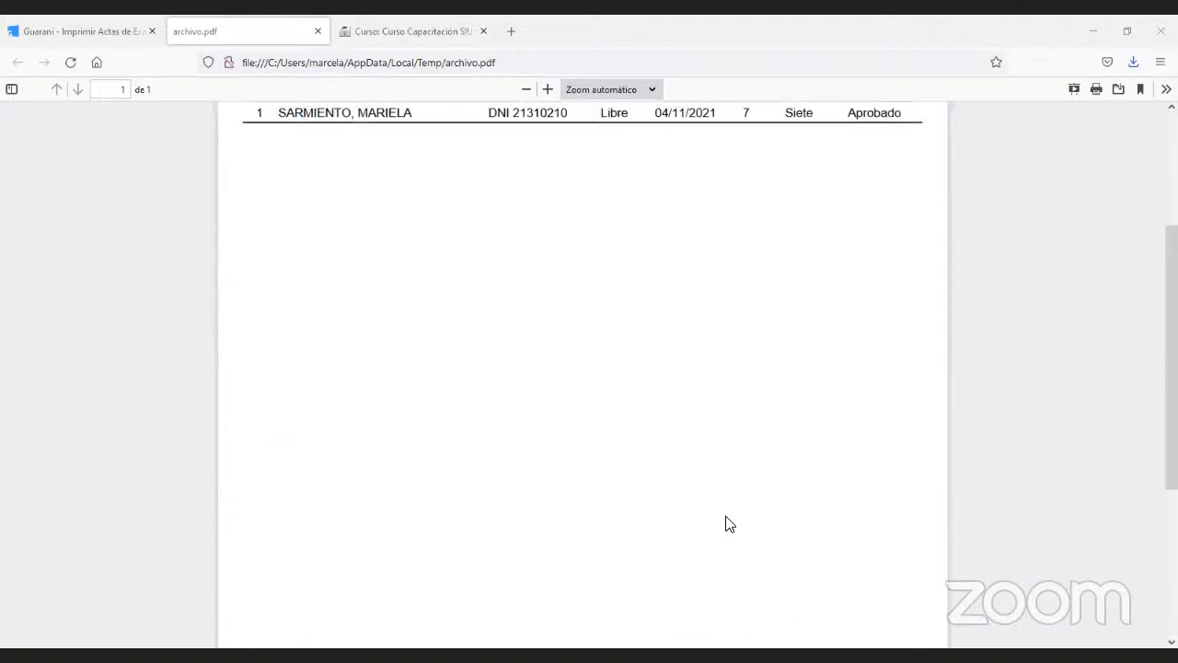
scroll(727, 523, up, 3)
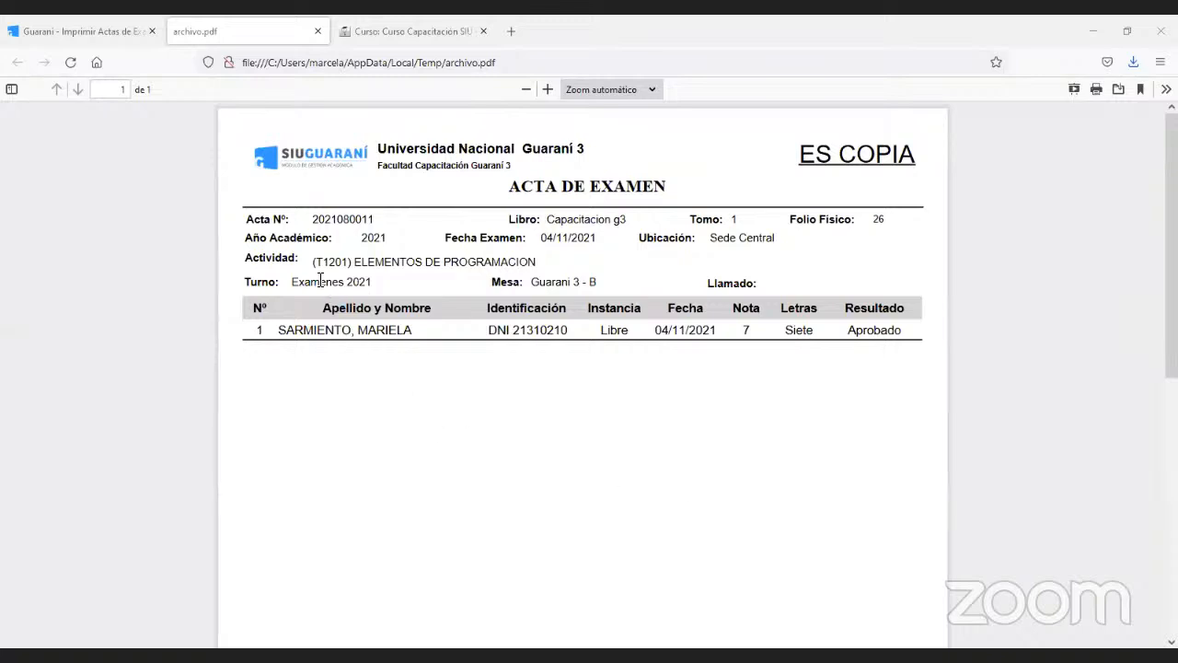
scroll(810, 276, down, 5)
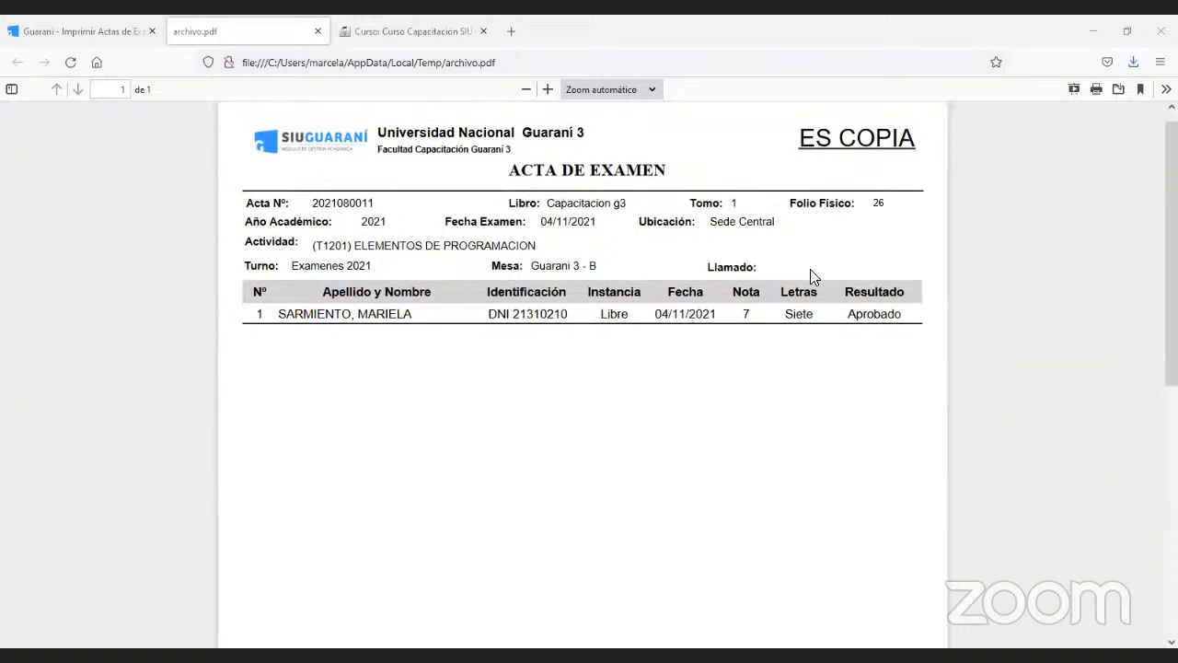
scroll(810, 276, down, 1)
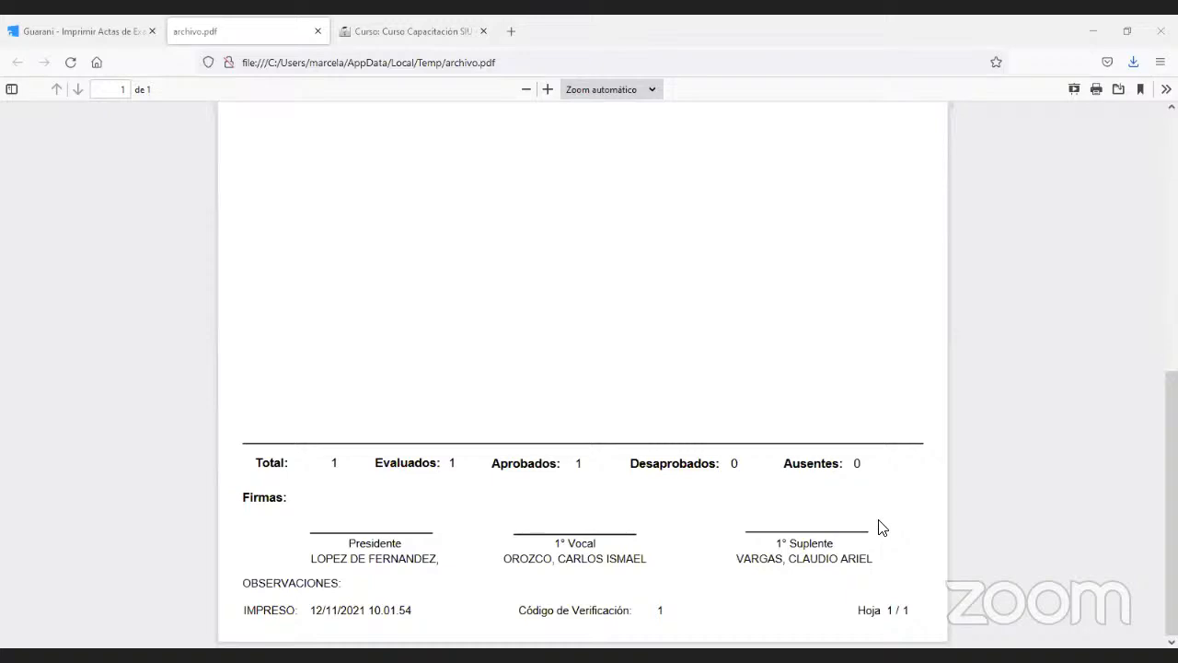
Review the printed acta copy once more, from its header and student result to its totals and signatures
scroll(874, 526, up, 5)
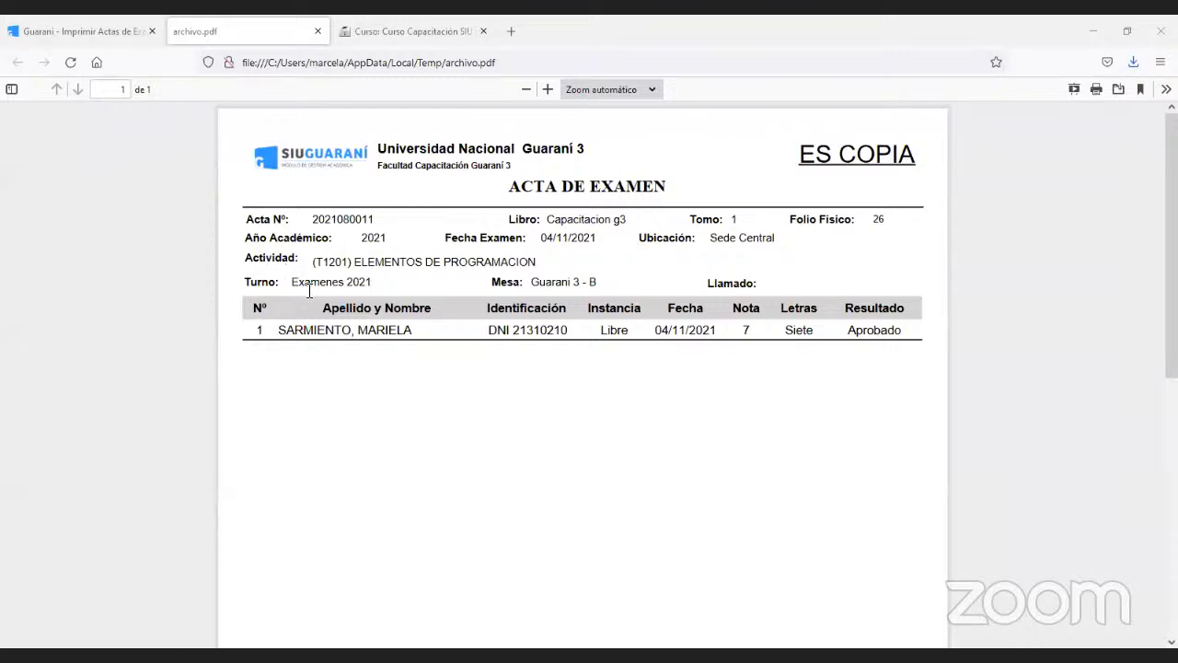
scroll(337, 335, down, 3)
scroll(337, 335, down, 4)
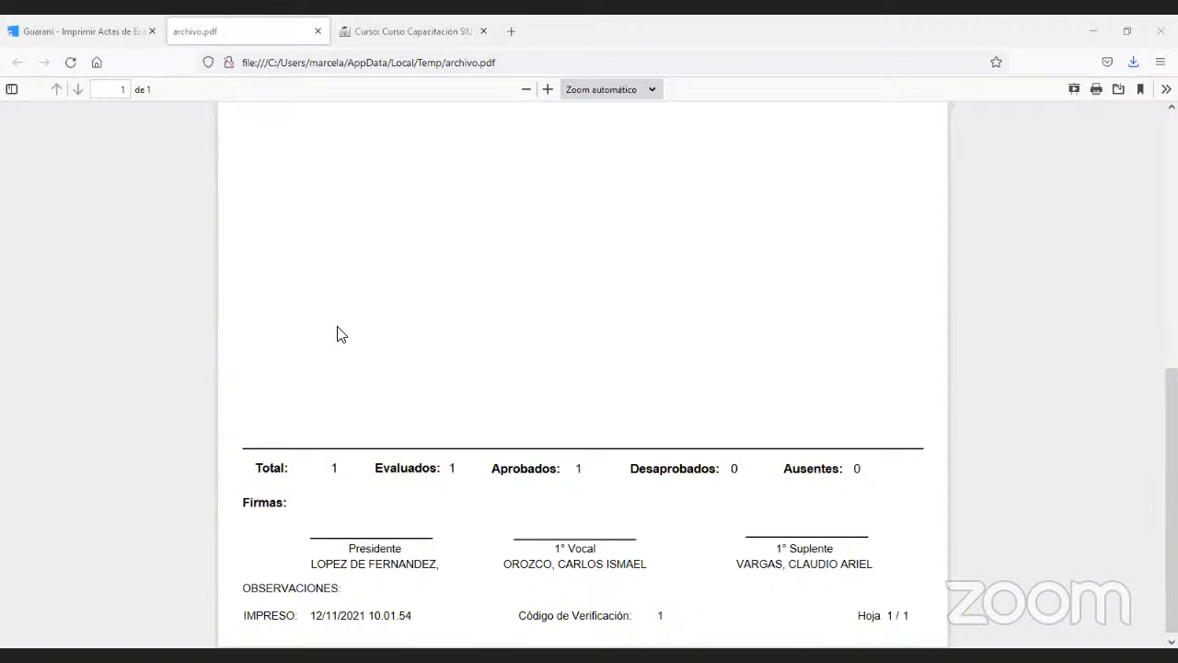
Return to Guaraní, change the profile to Administrador del Sistema and open the Modificar Parámetros del Sistema operation
click(101, 32)
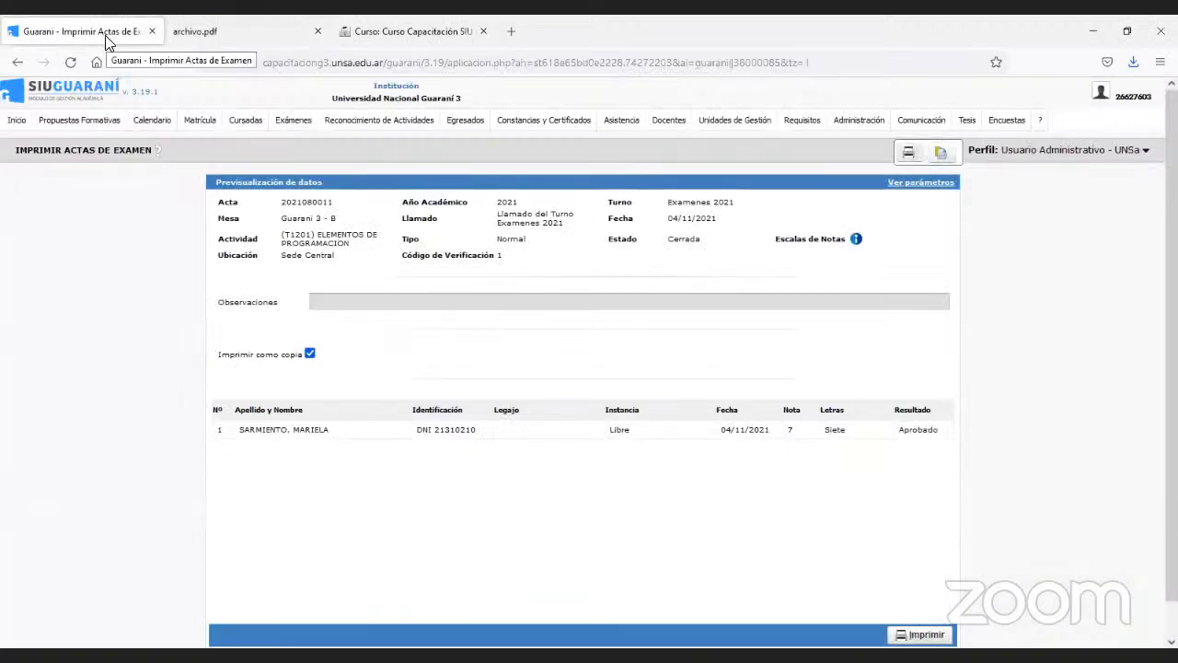
click(1075, 152)
click(1074, 194)
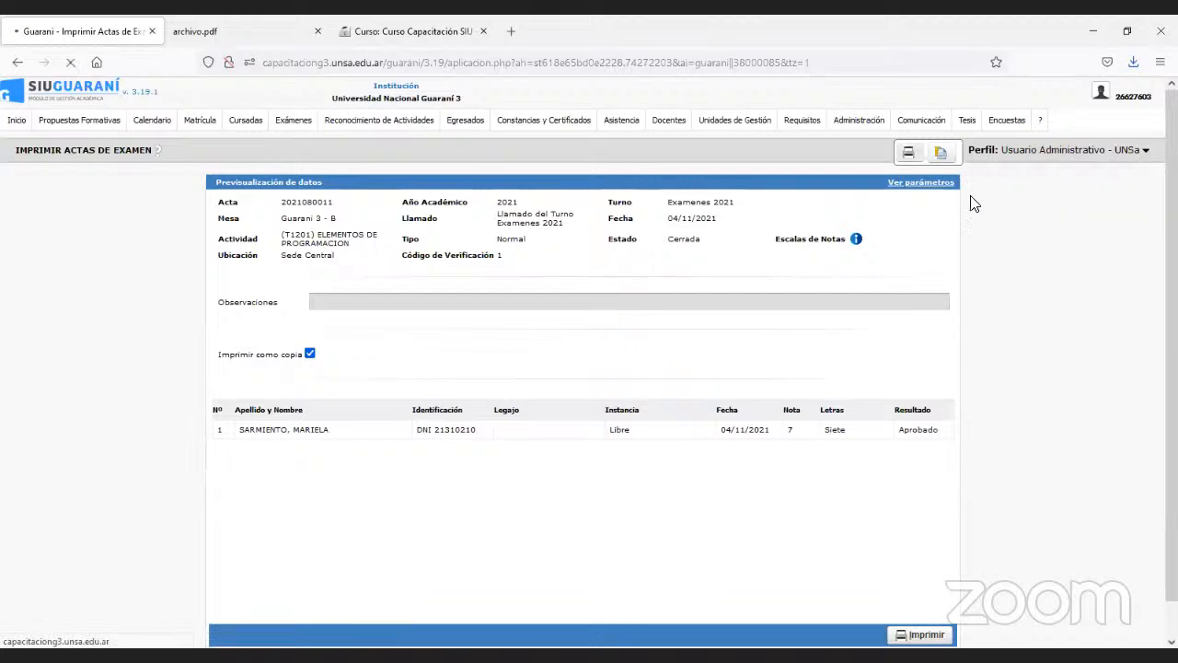
mouse_move(860, 127)
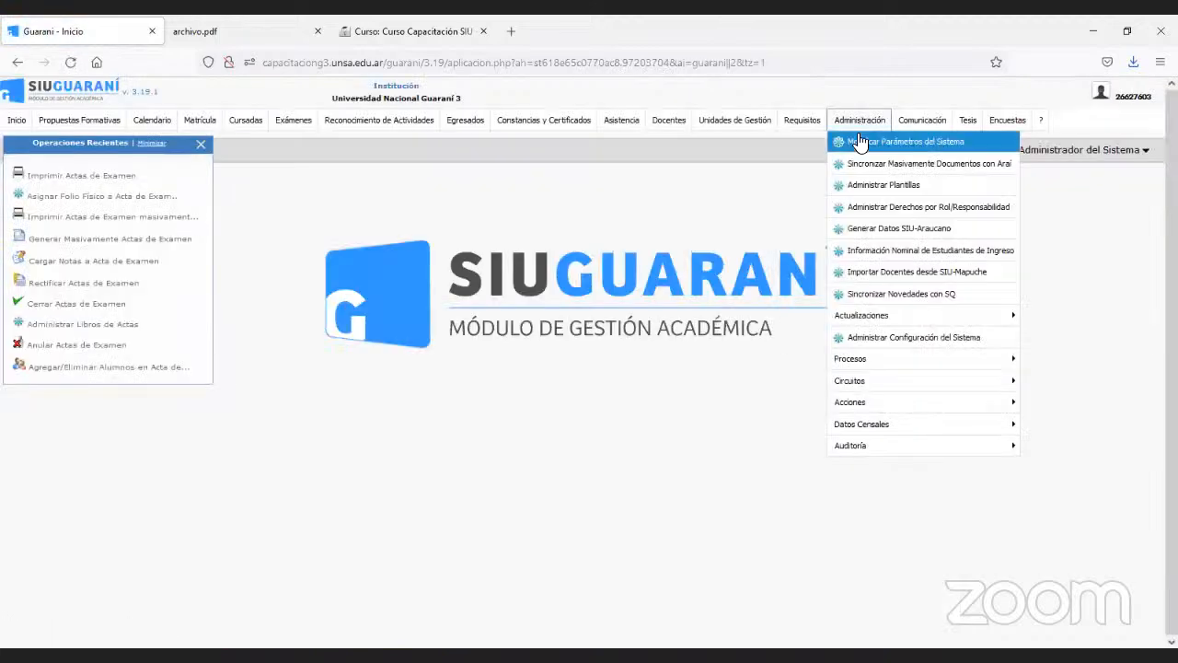
click(859, 141)
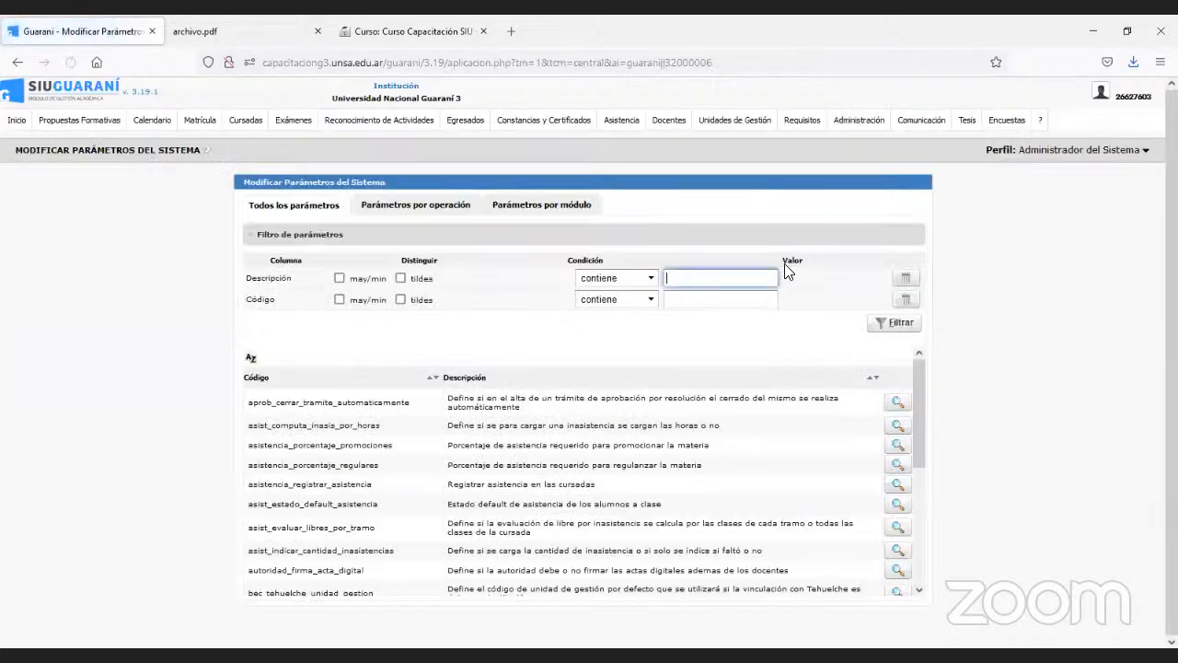
Filter the system parameters by a code containing exa_
click(766, 298)
text(e)
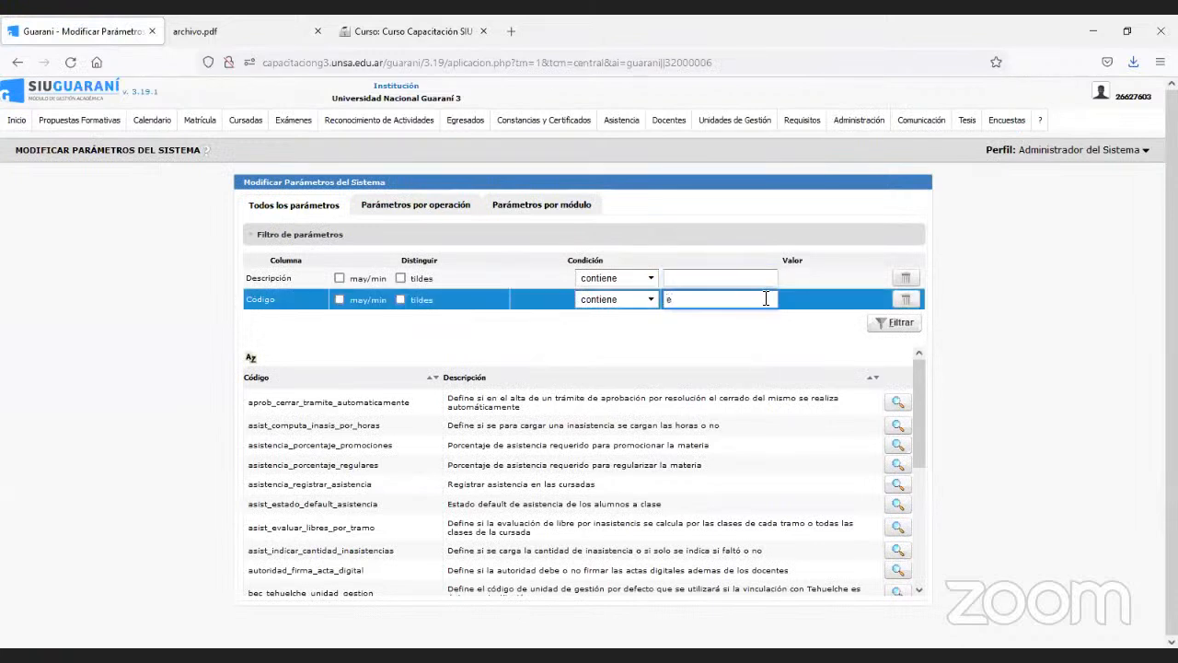
text(xa_)
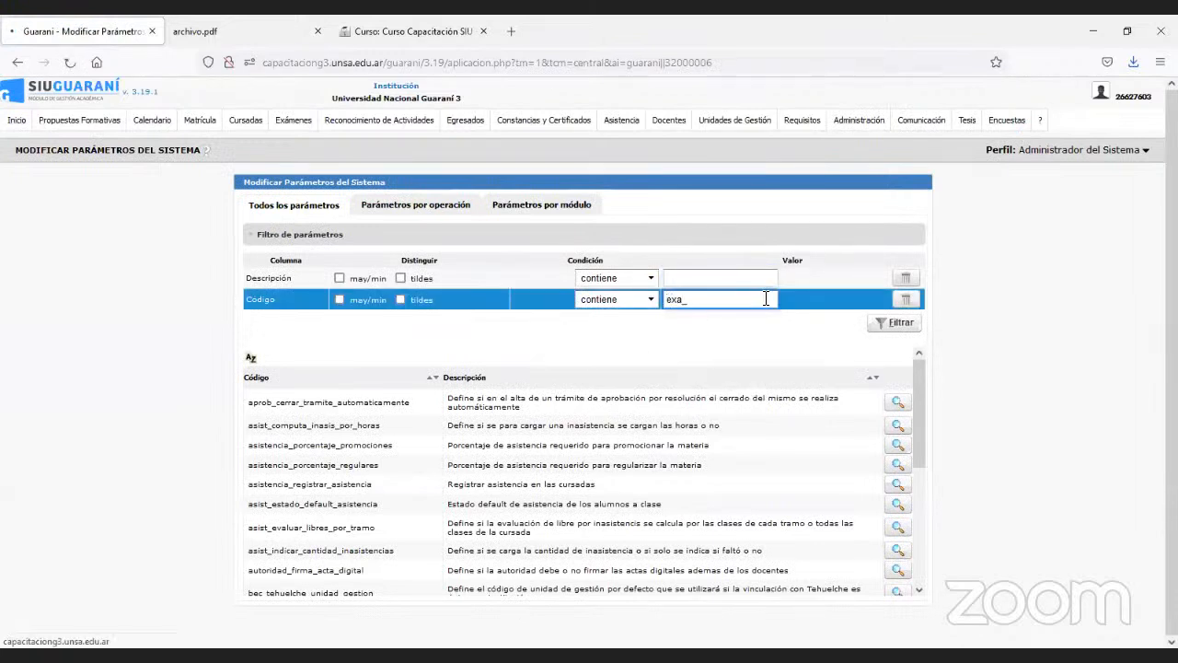
key(Return)
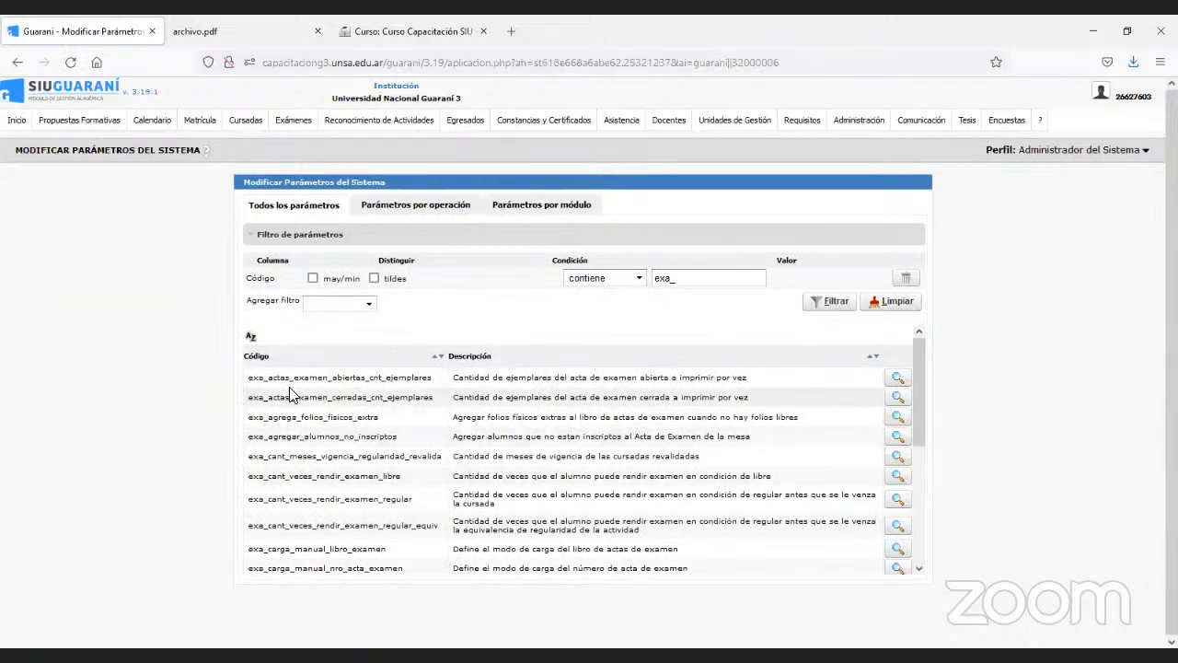
Find the exa_orden_detalle_actas parameter on the second page of results and open its details
scroll(291, 415, down, 2)
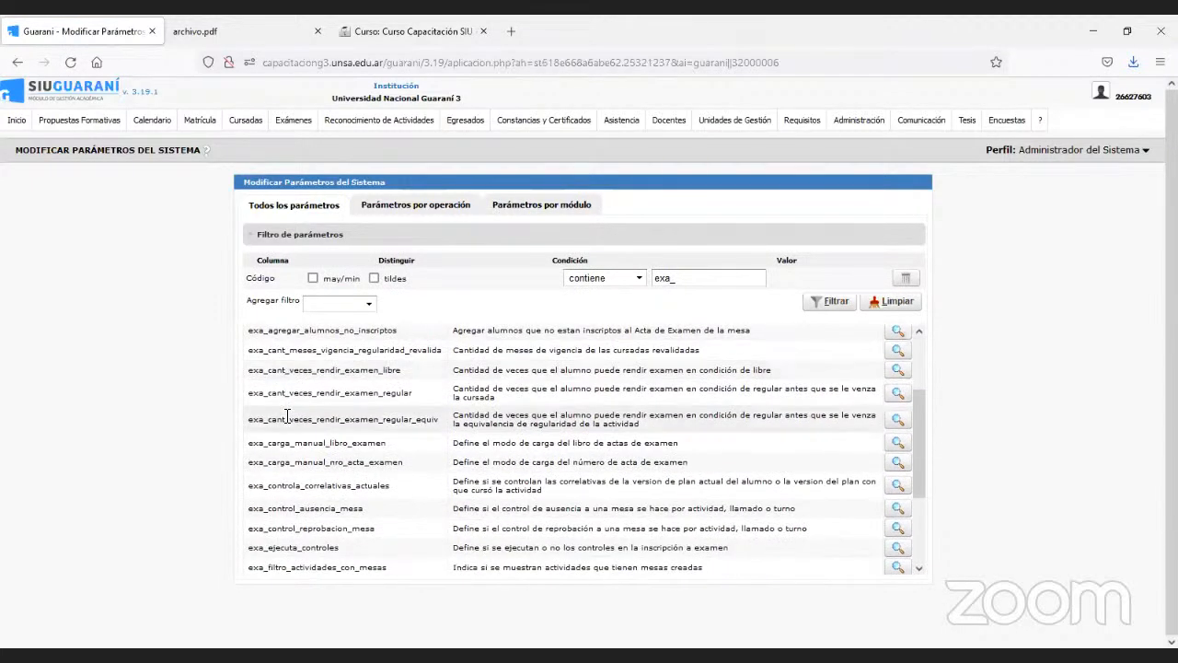
scroll(283, 414, down, 3)
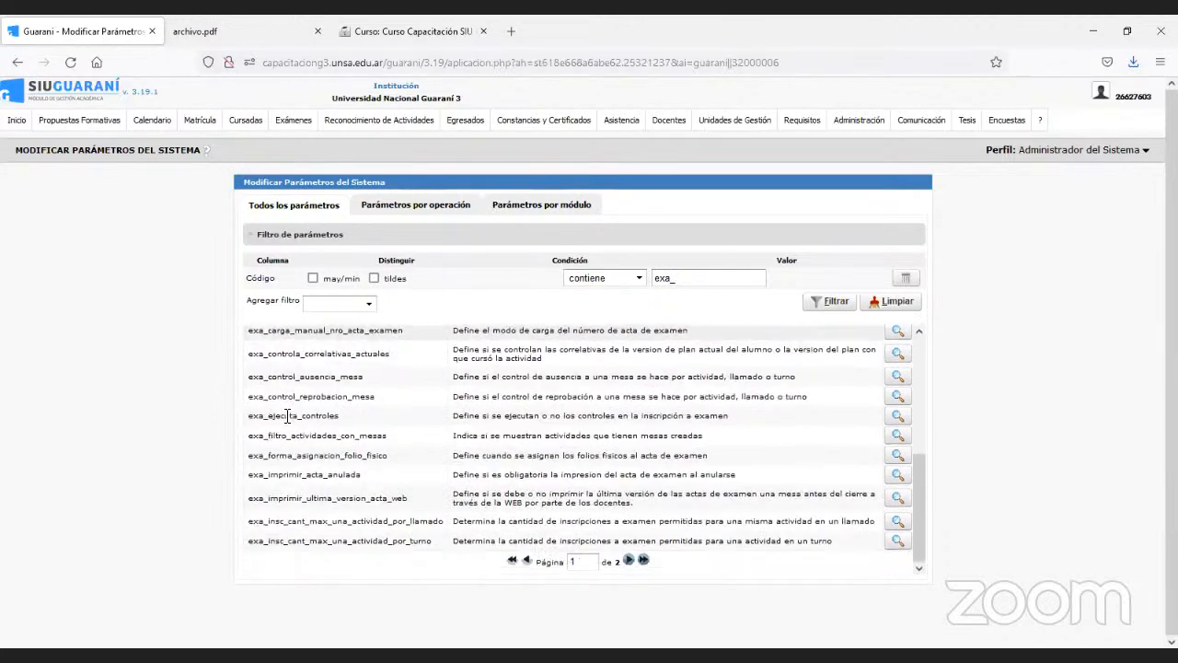
click(629, 559)
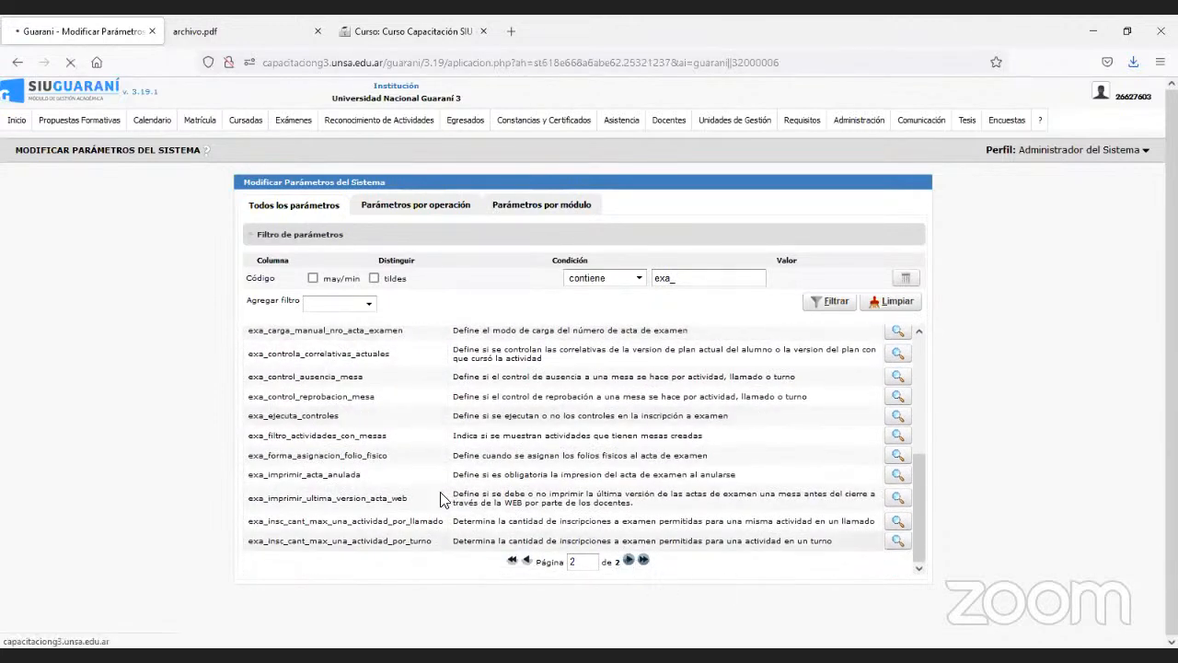
scroll(386, 452, down, 3)
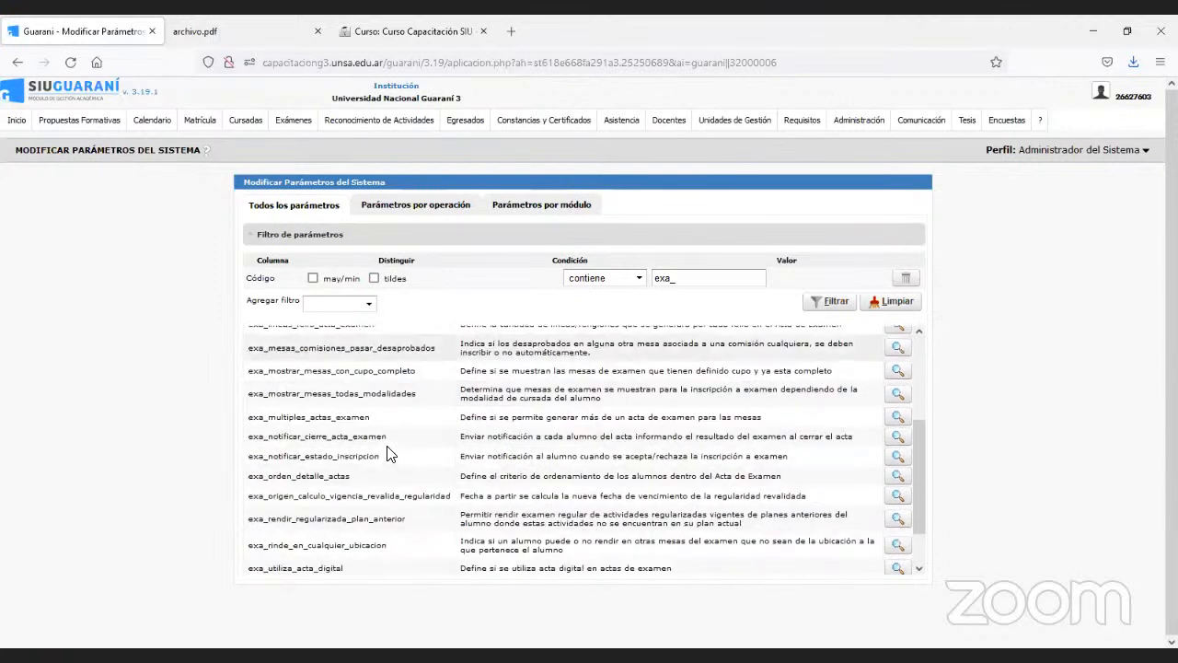
click(897, 478)
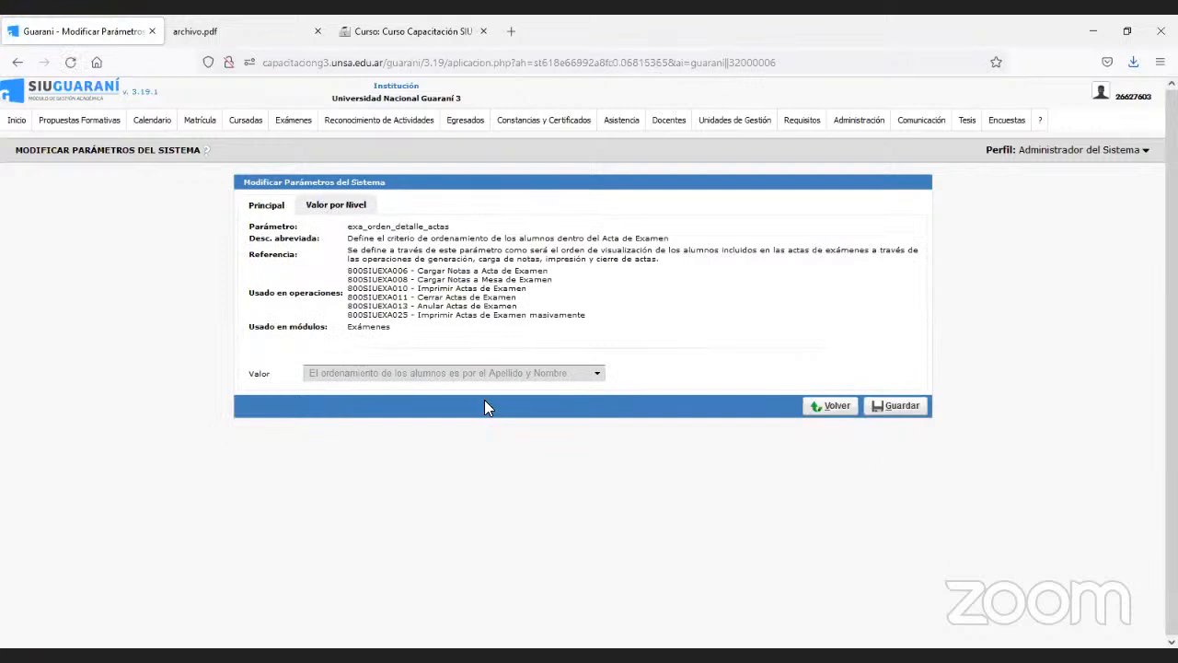
Check the exa_orden_detalle_actas parameter's values by level and the ordering options available for its value
click(354, 208)
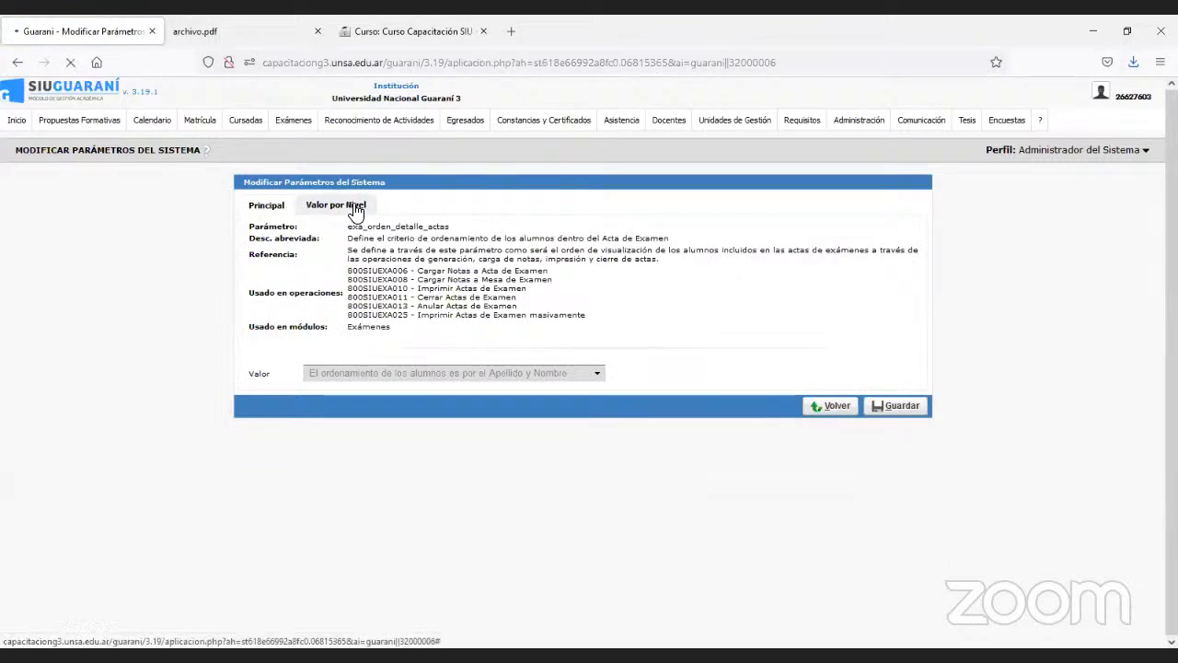
click(266, 208)
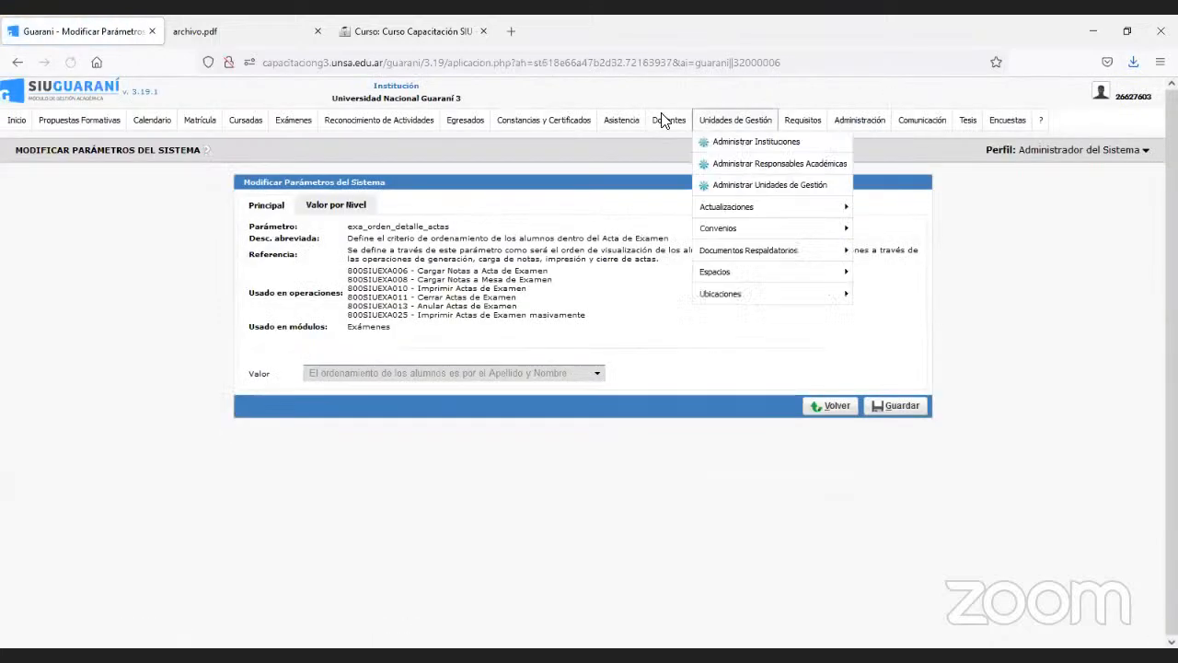
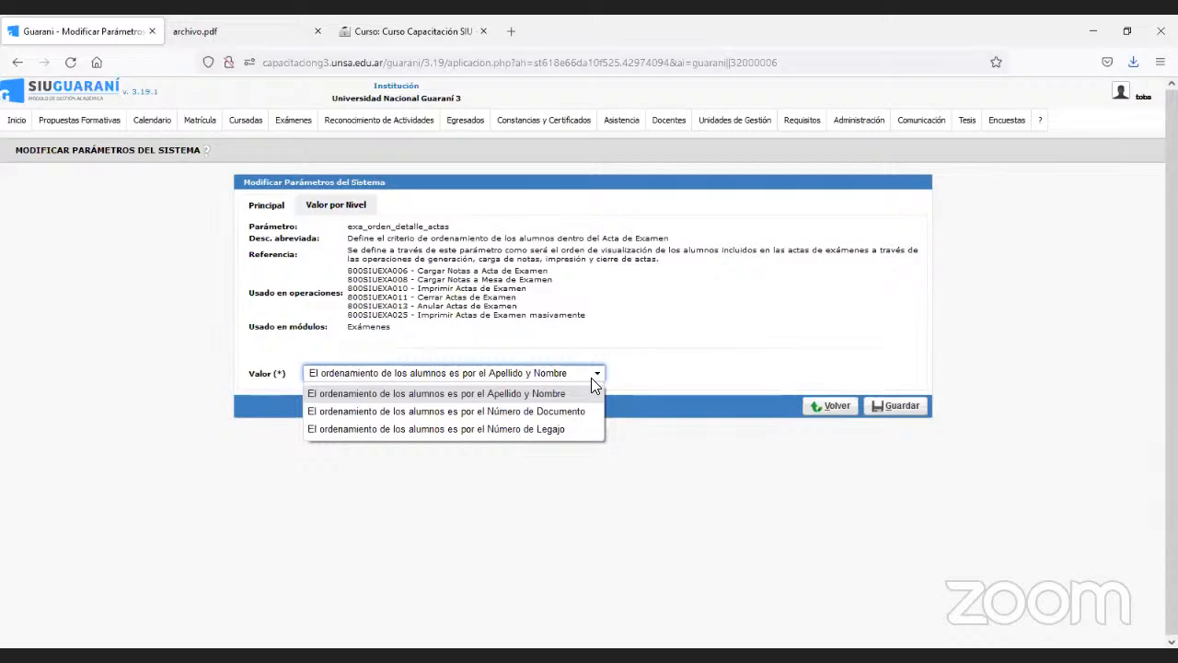
click(592, 380)
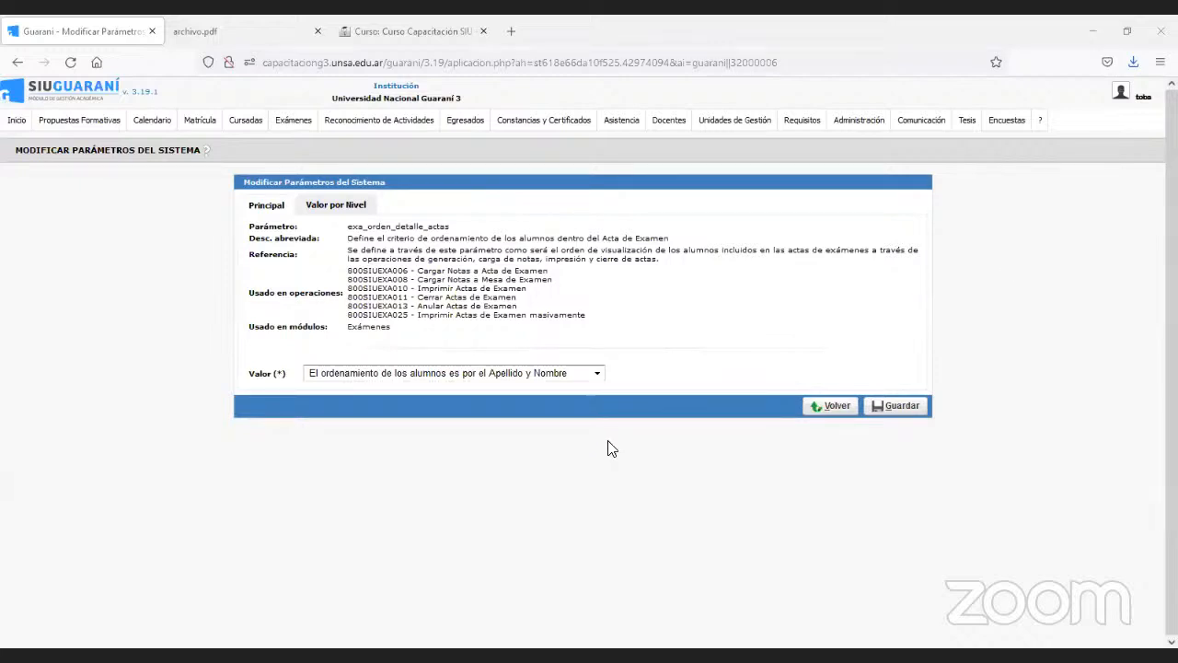
click(573, 378)
Open the Administrar Actas de Examen fuera de calendario operation
mouse_move(295, 125)
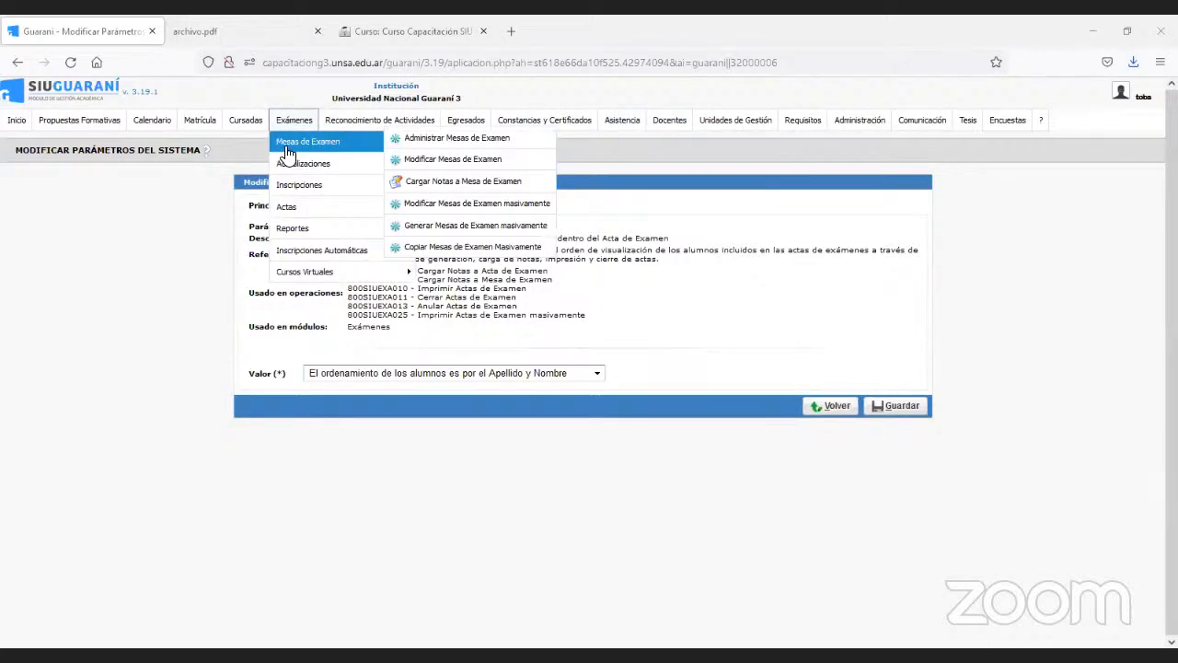
mouse_move(289, 251)
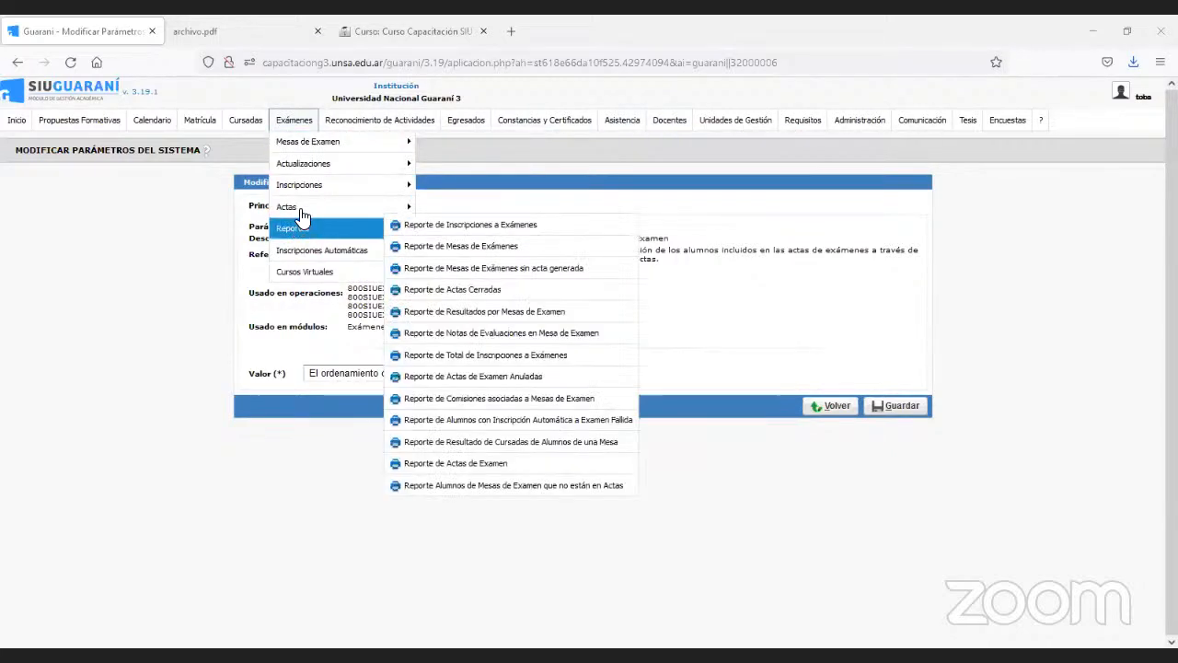
mouse_move(334, 209)
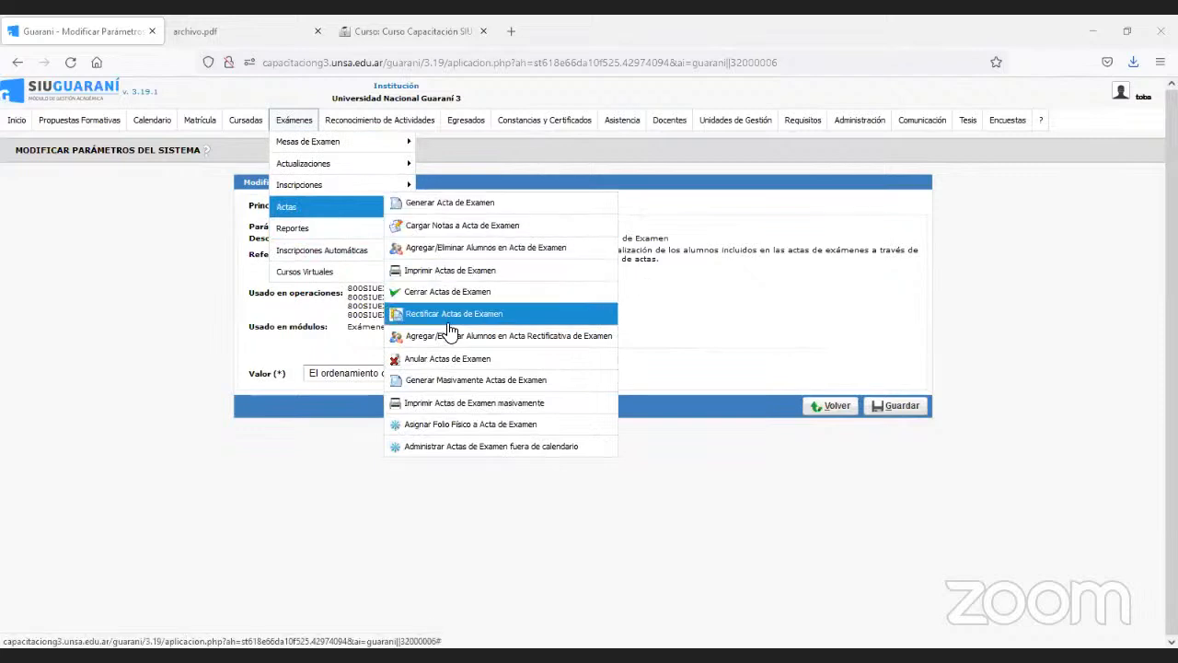
click(442, 446)
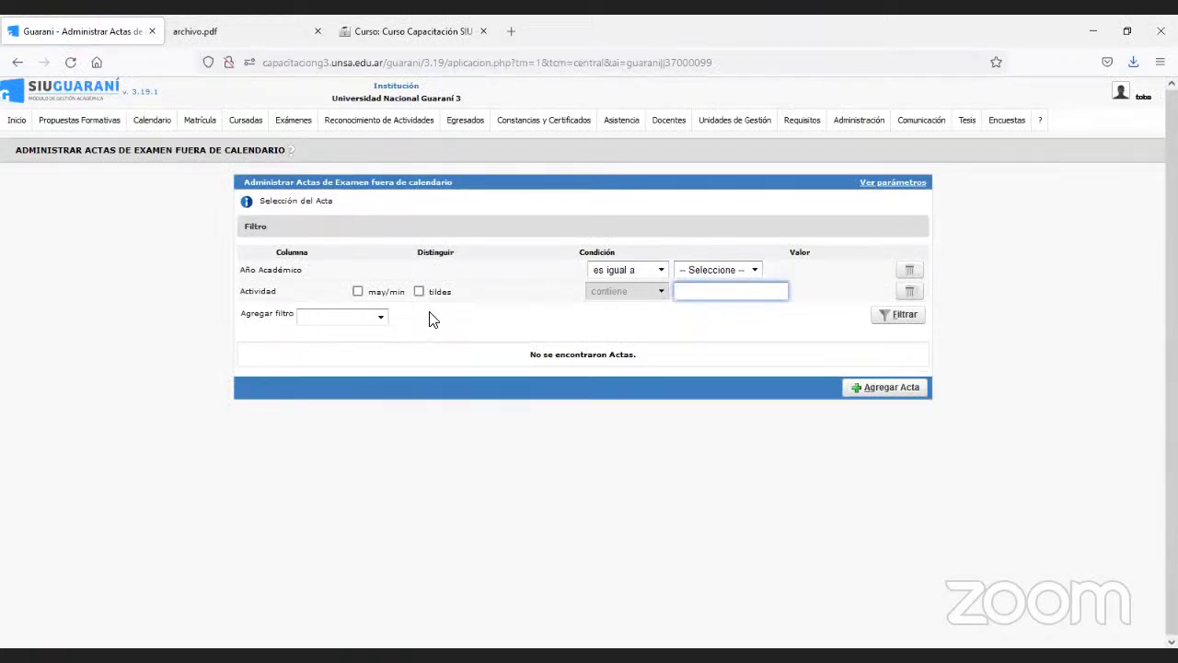
Fill in academic year 2021 and activity t1201 as acta search criteria, and start adding a new acta
click(681, 272)
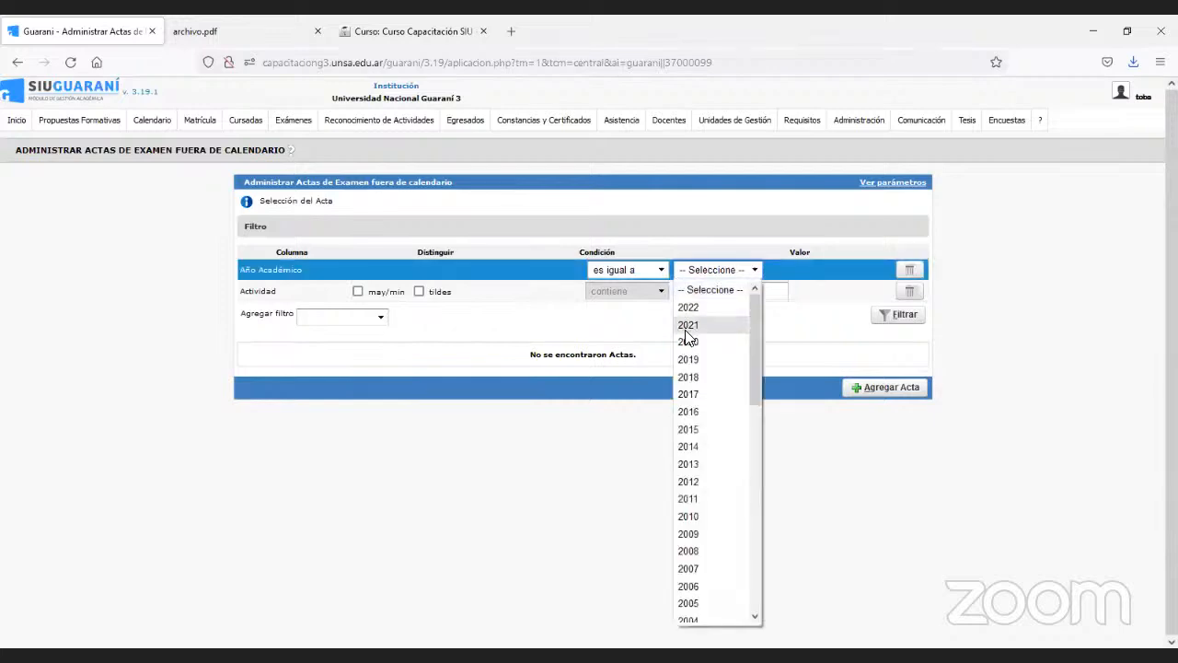
click(688, 325)
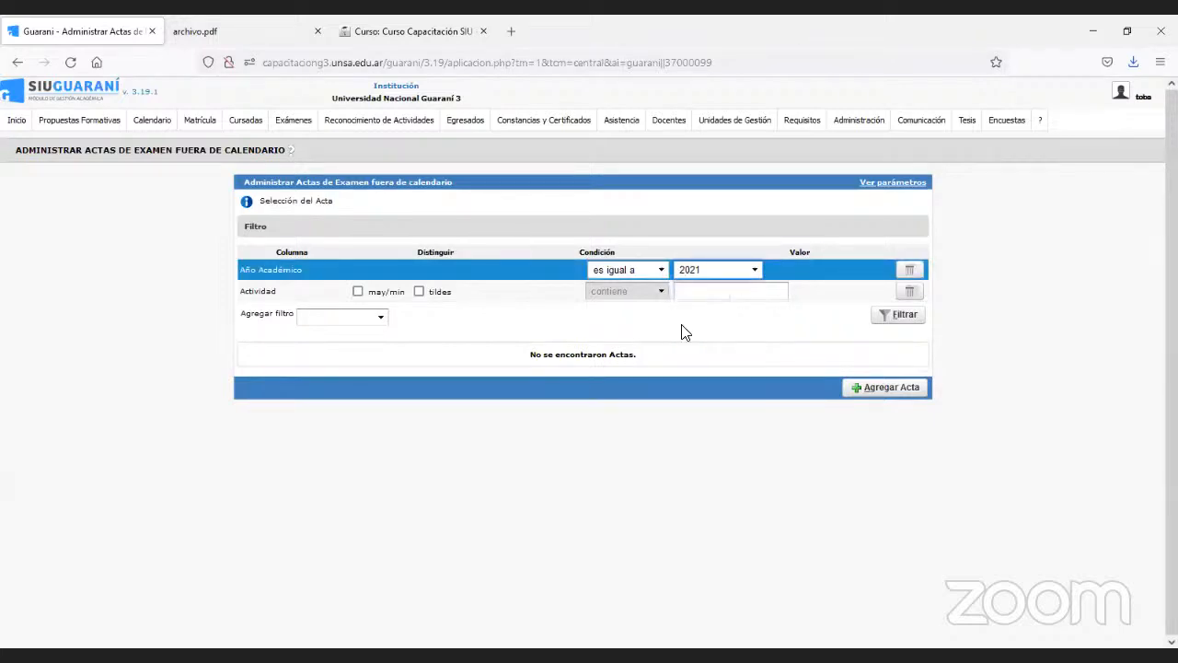
click(747, 293)
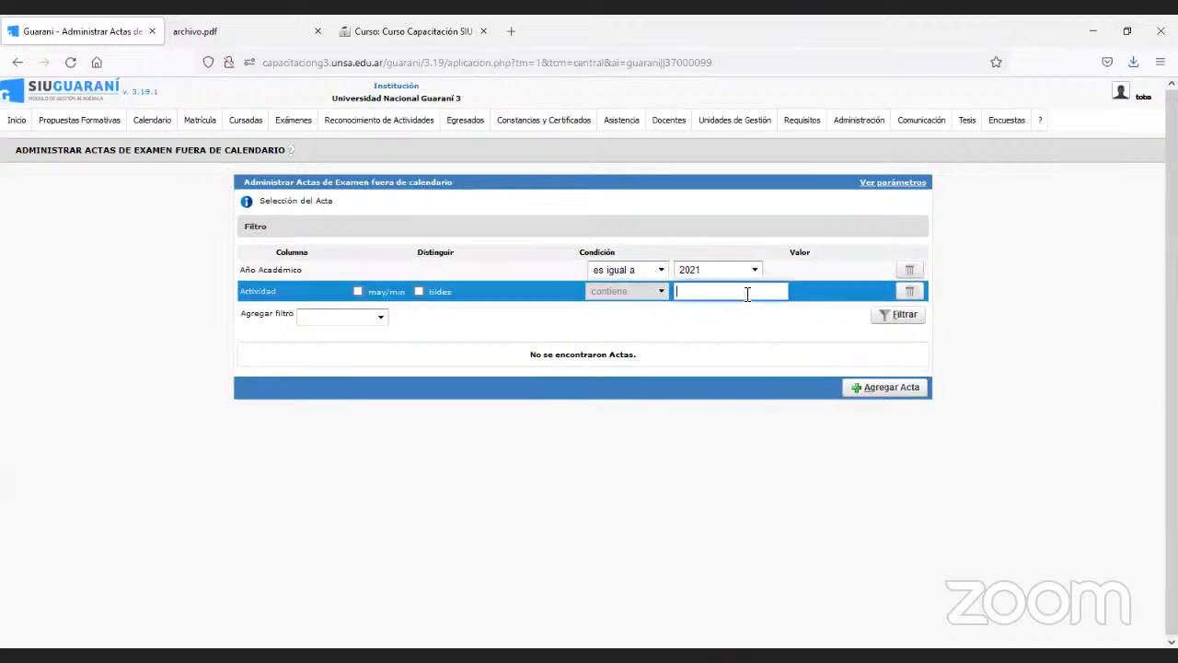
text(t1201)
click(864, 387)
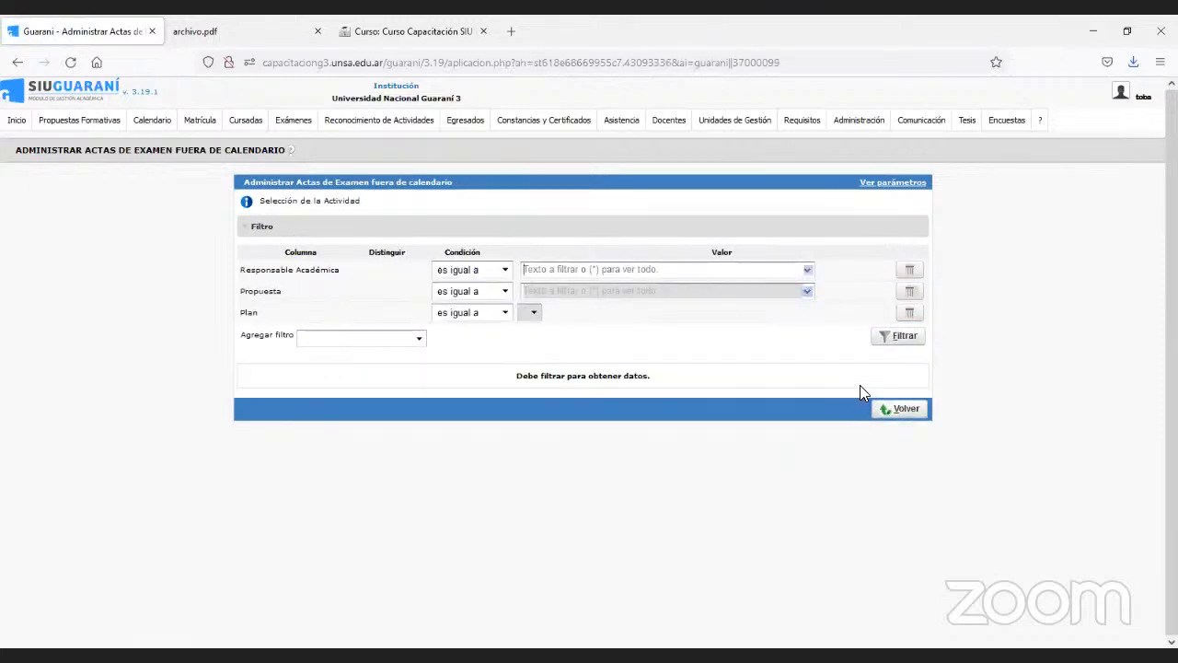
Filter the activities by responsable académica Facultad Capacitación Guaraní 3 and propuesta TECNICATURA UNIVERSITARIA EN PROGRAMACION
text(ua)
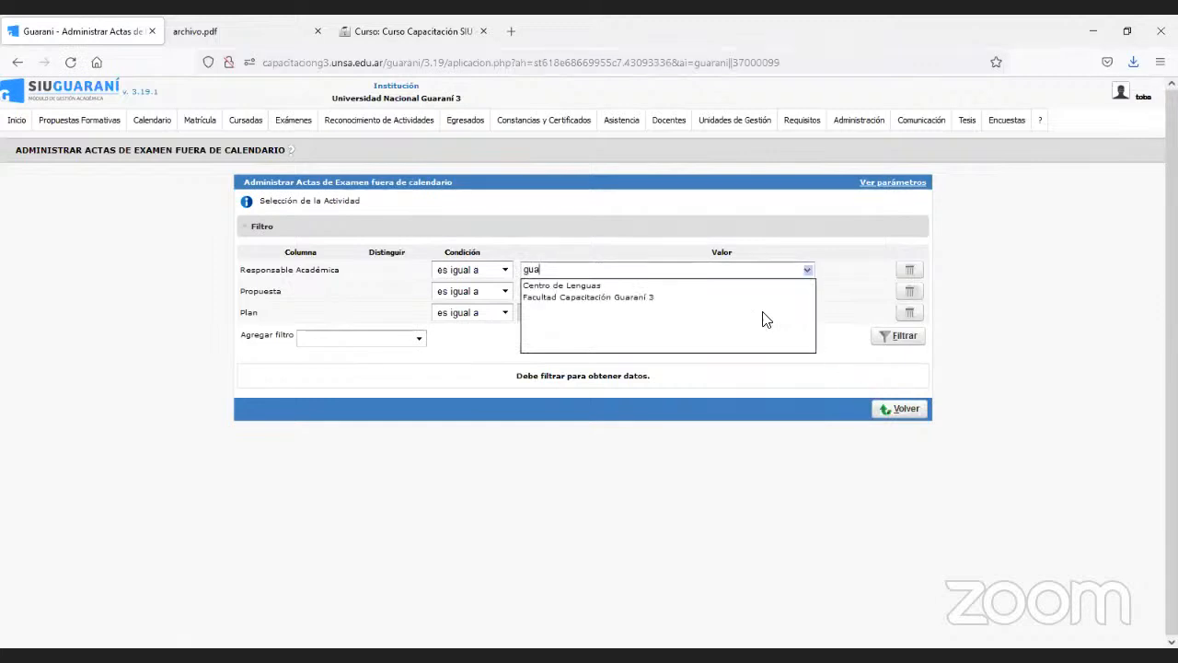
click(631, 298)
click(632, 291)
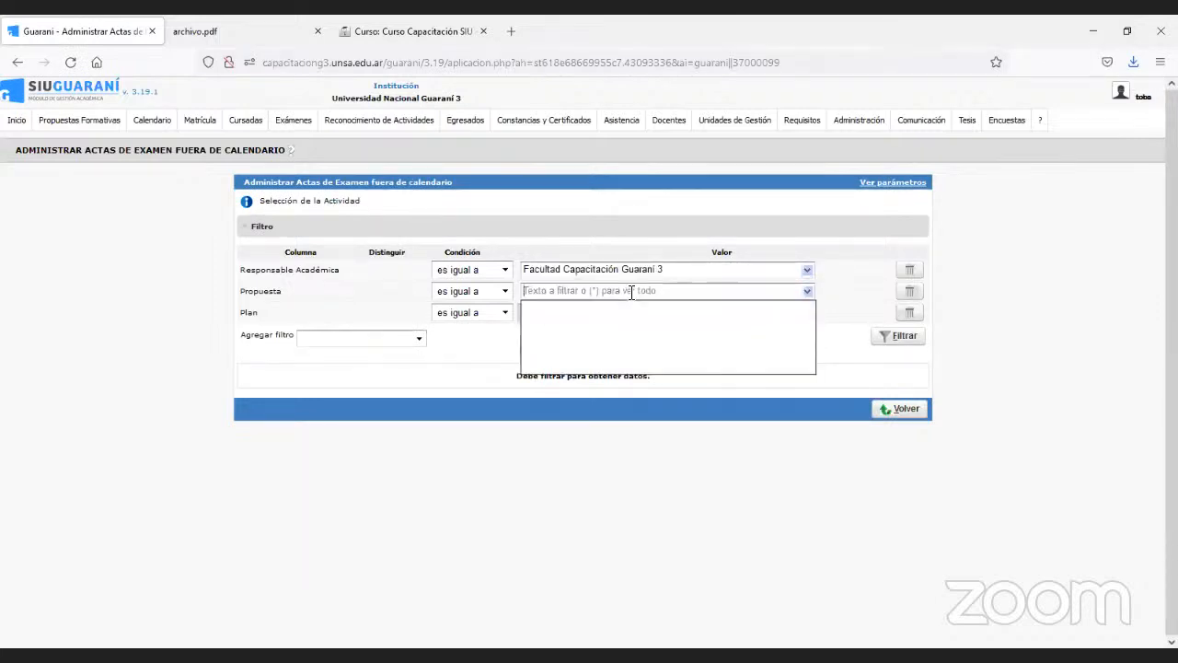
text(tec)
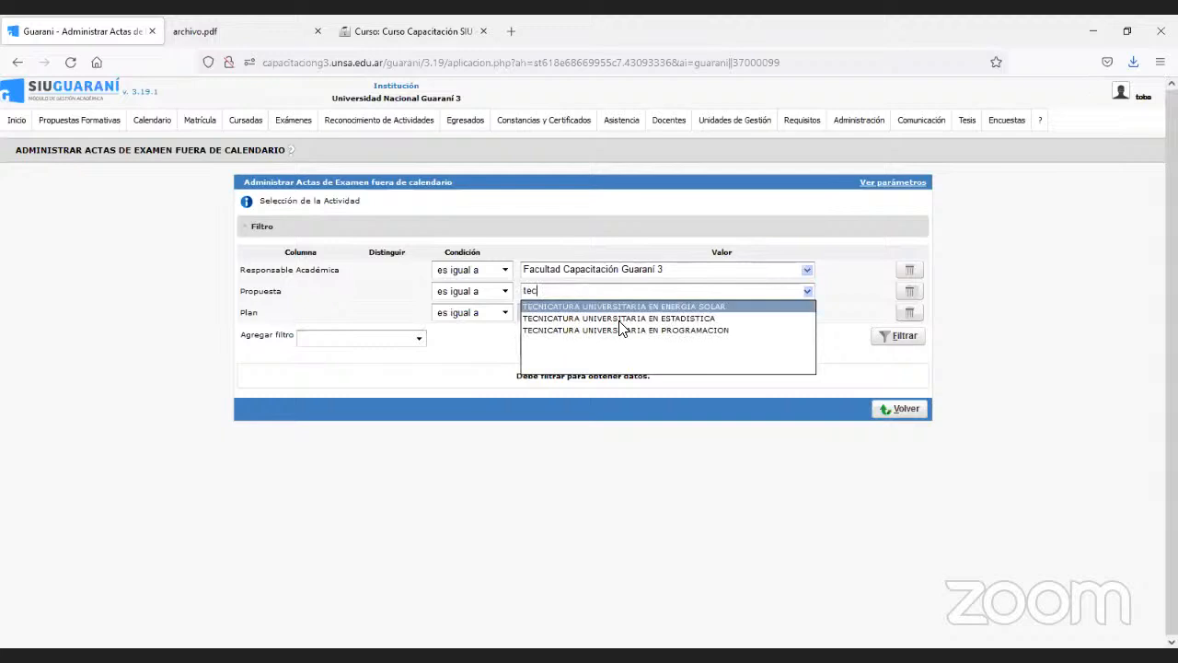
click(615, 327)
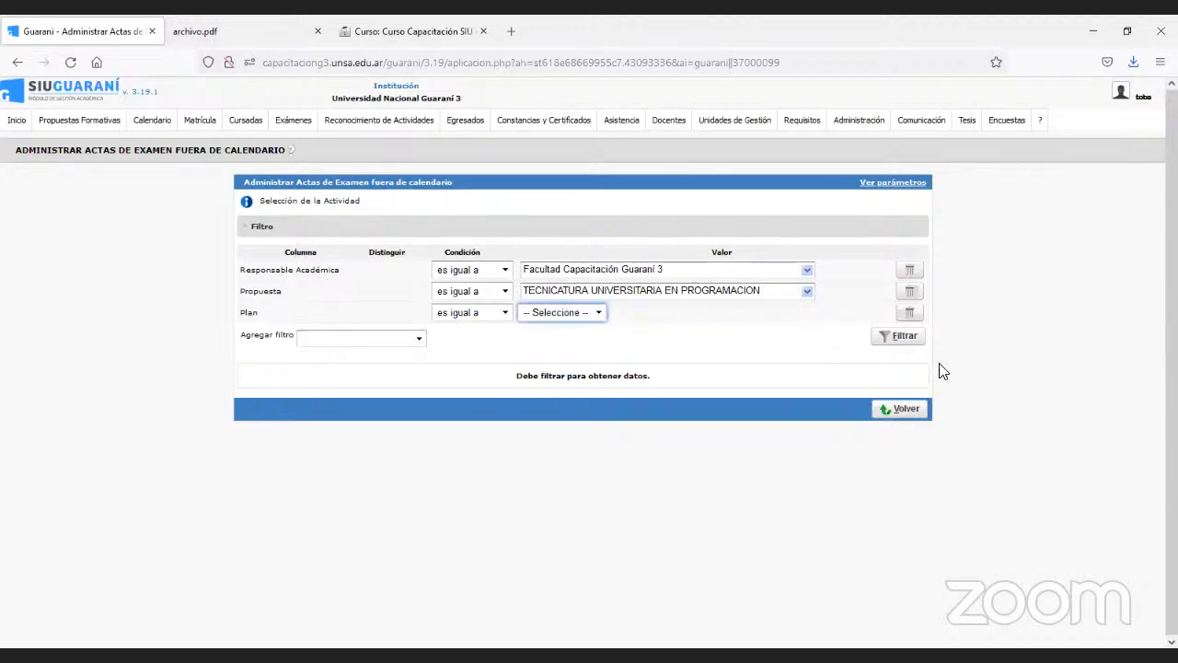
click(909, 346)
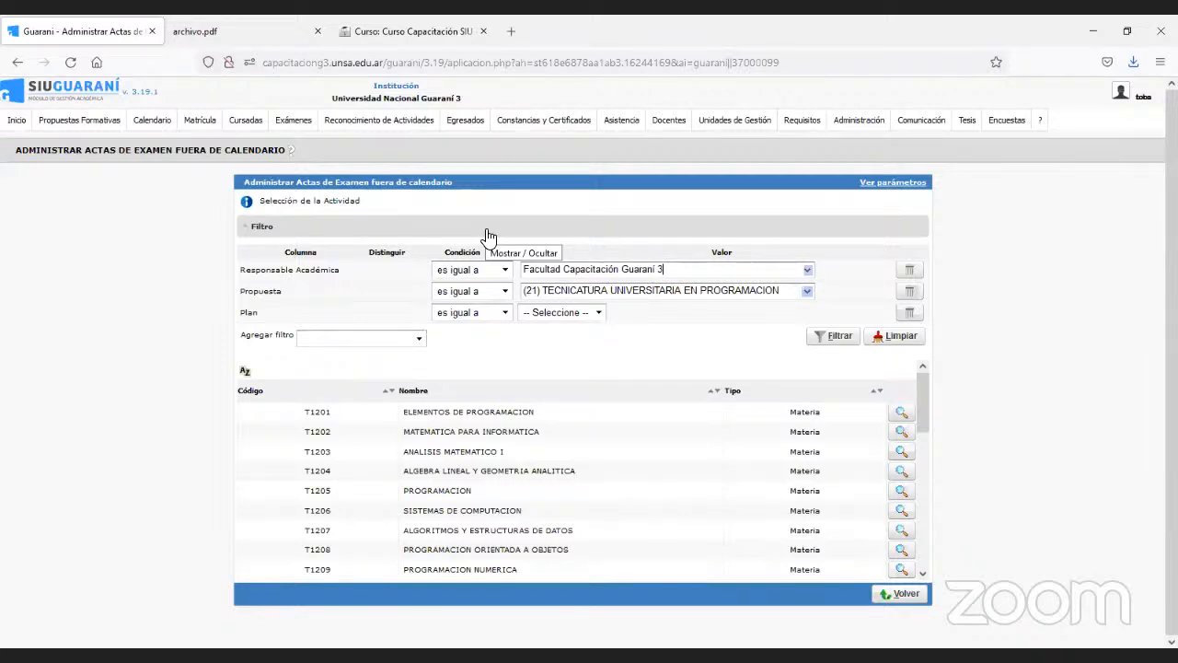
Select the T1201 ELEMENTOS DE PROGRAMACION activity for the new acta and review the exam instances it offers
click(900, 416)
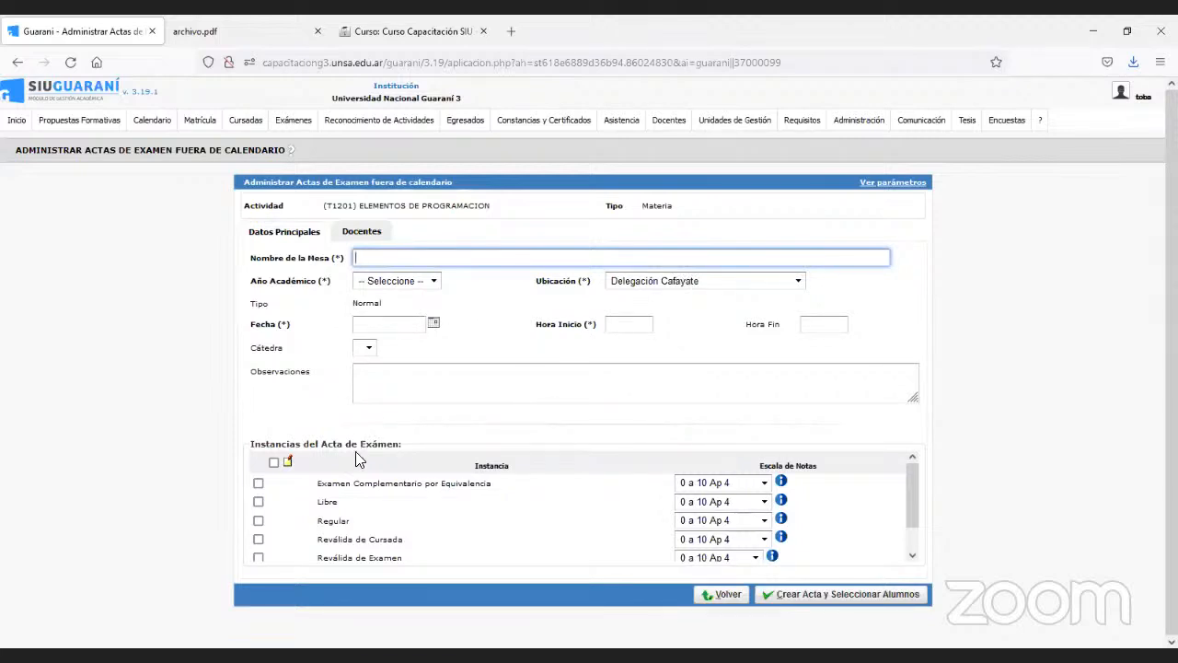
scroll(556, 502, down, 1)
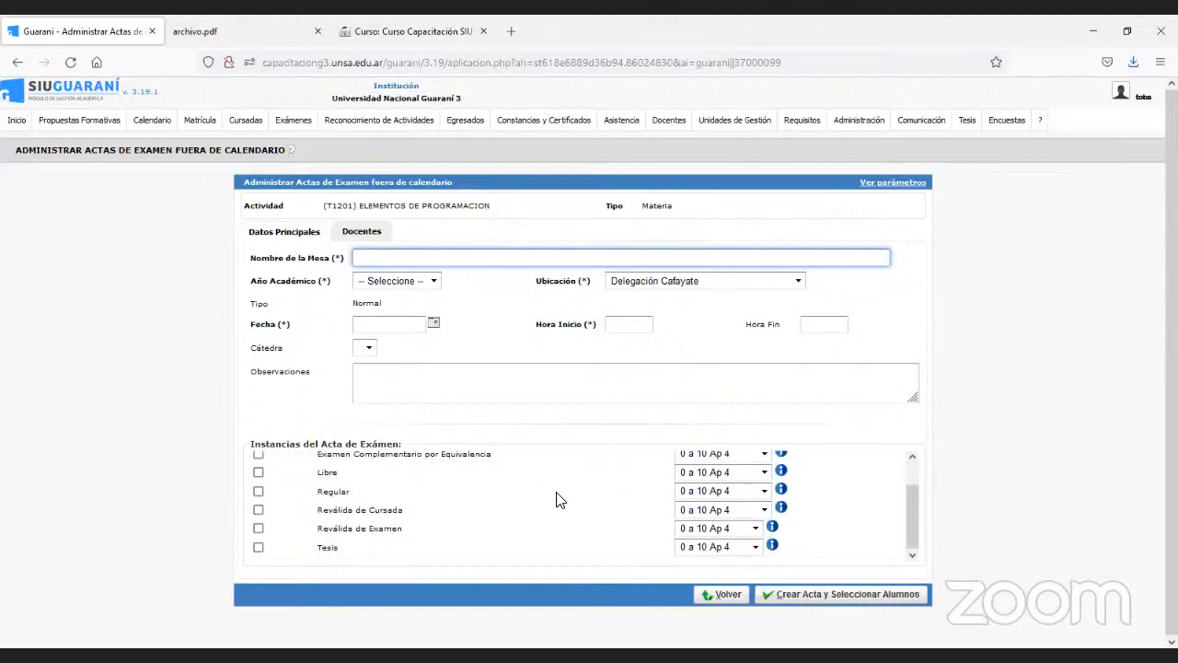
scroll(556, 524, up, 1)
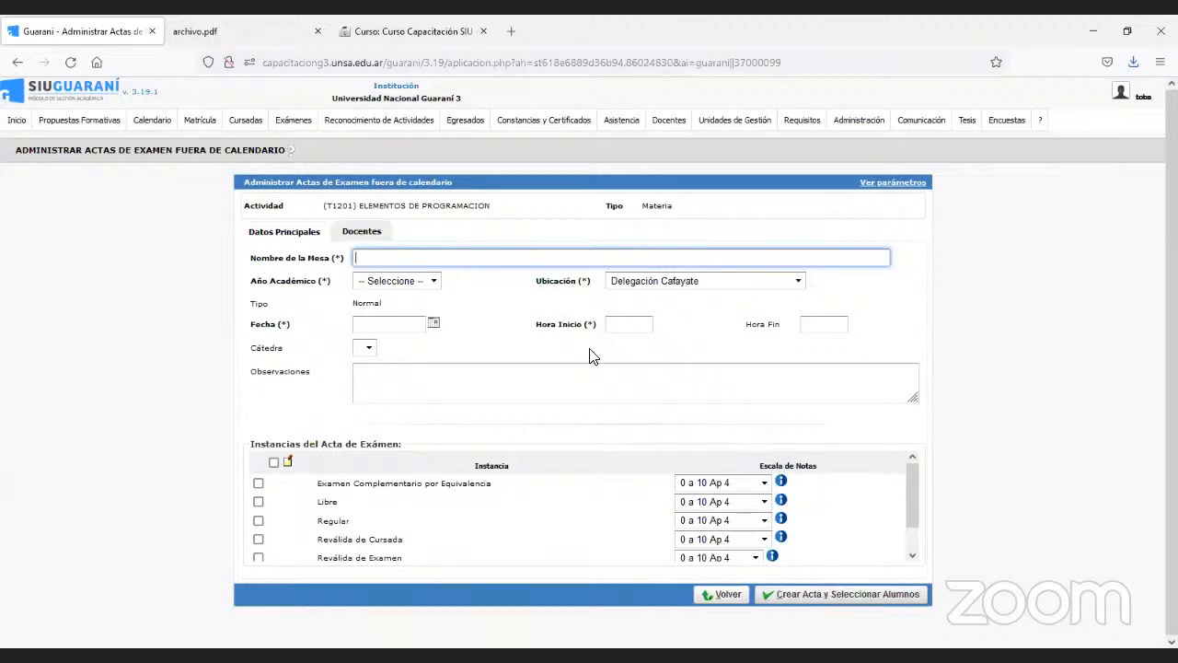
Enter the acta's main data: mesa name A, academic year 2021, ubicación Sede Central, date 11/11/2021 and start time 10:00
text(A)
click(422, 284)
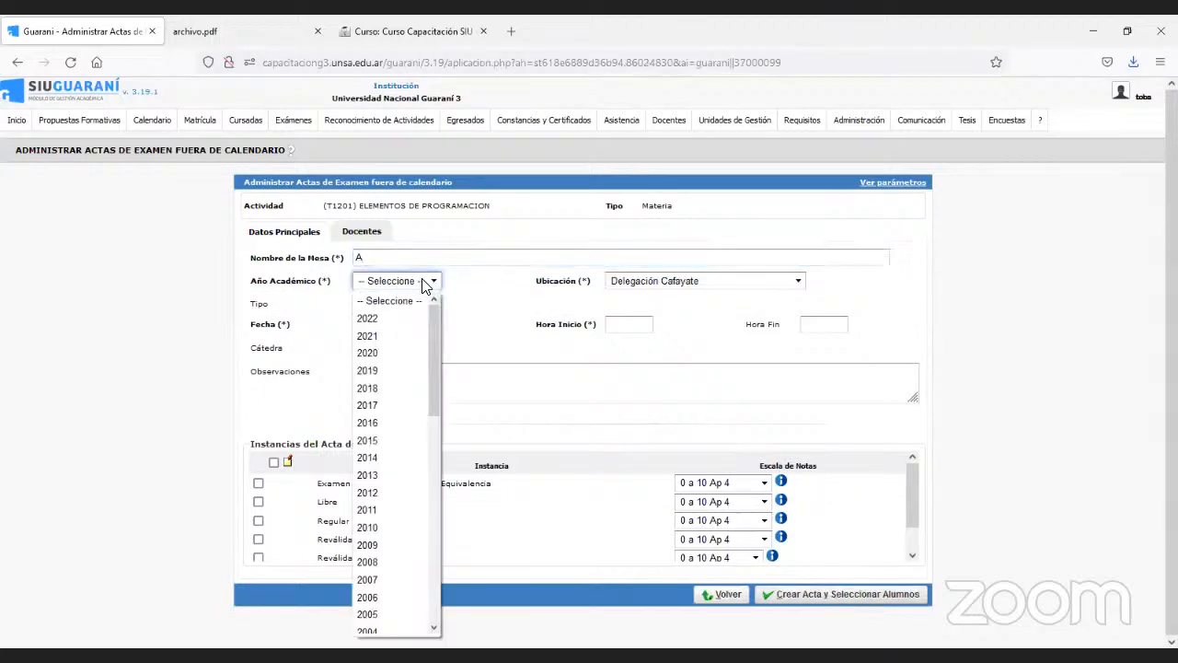
click(390, 334)
click(633, 285)
click(642, 318)
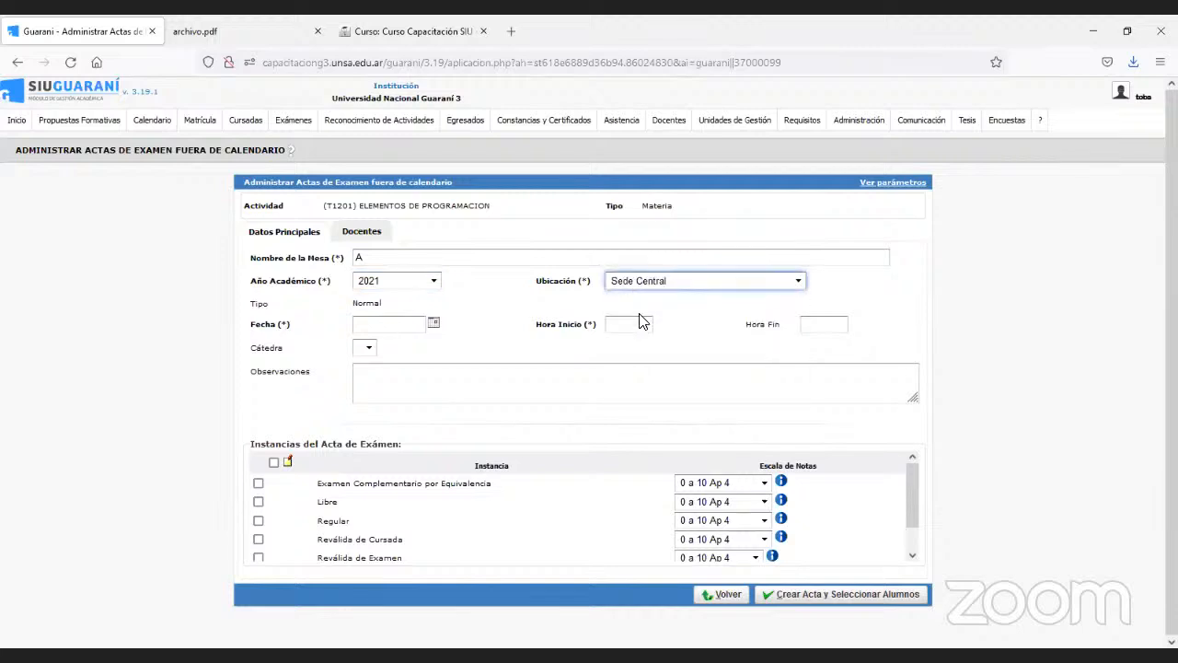
click(433, 323)
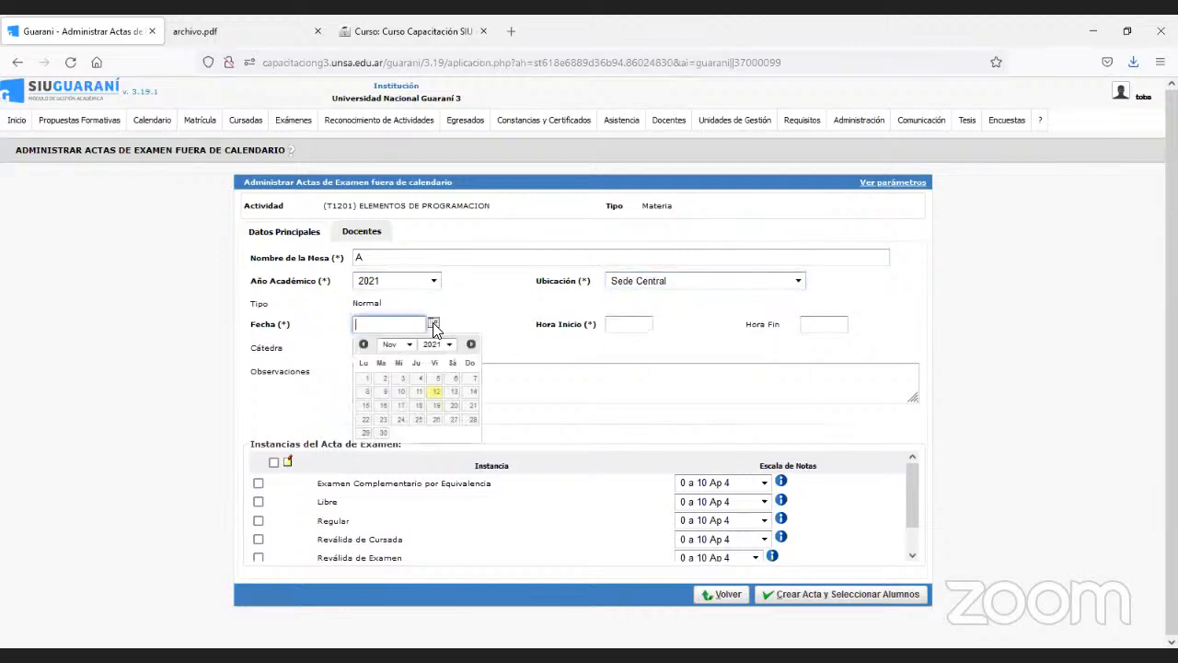
click(419, 391)
click(629, 322)
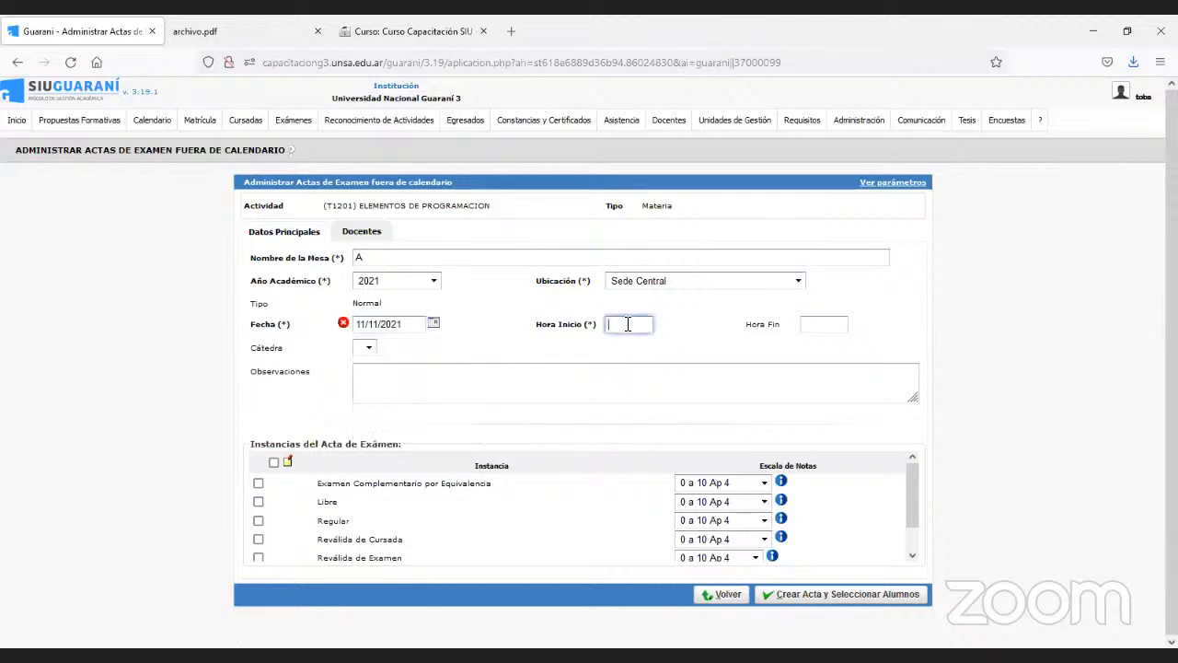
text(10)
click(623, 340)
Include the Libre and Regular exam instances and create the acta to go on to selecting students
click(258, 502)
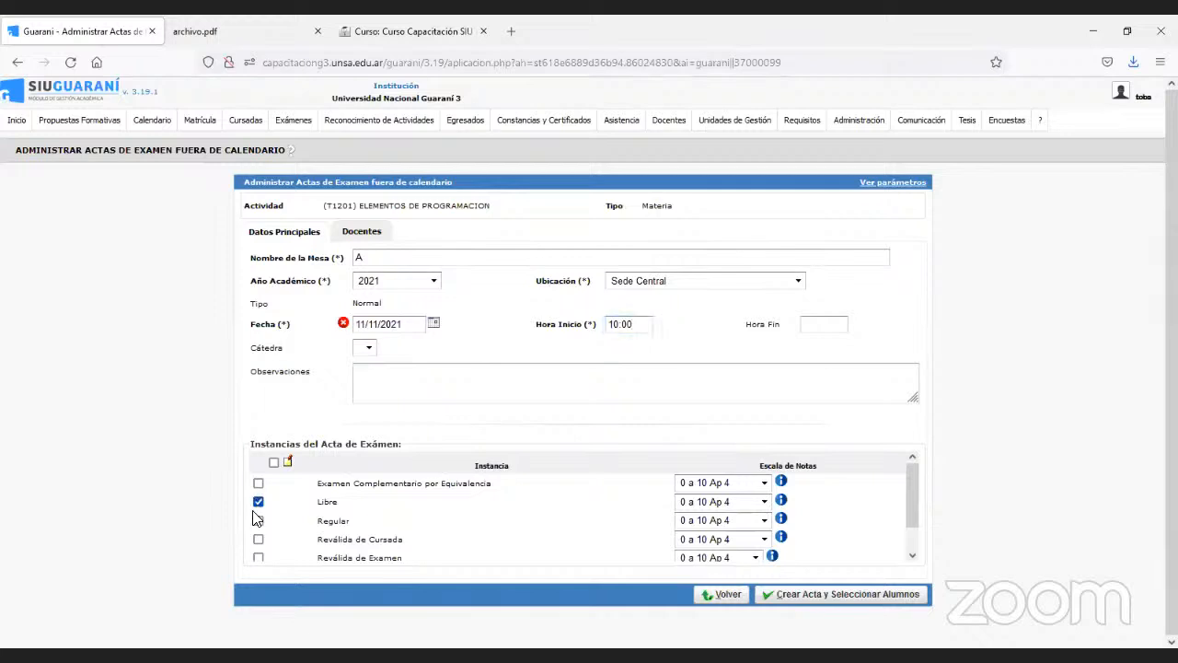
click(258, 520)
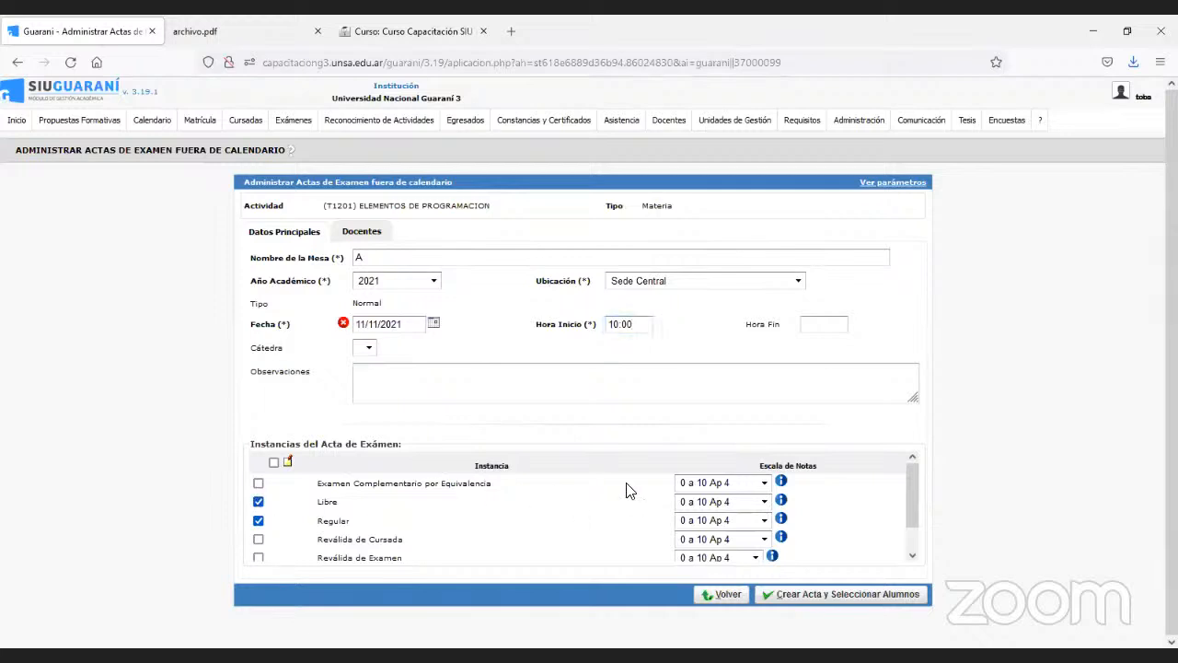
click(843, 594)
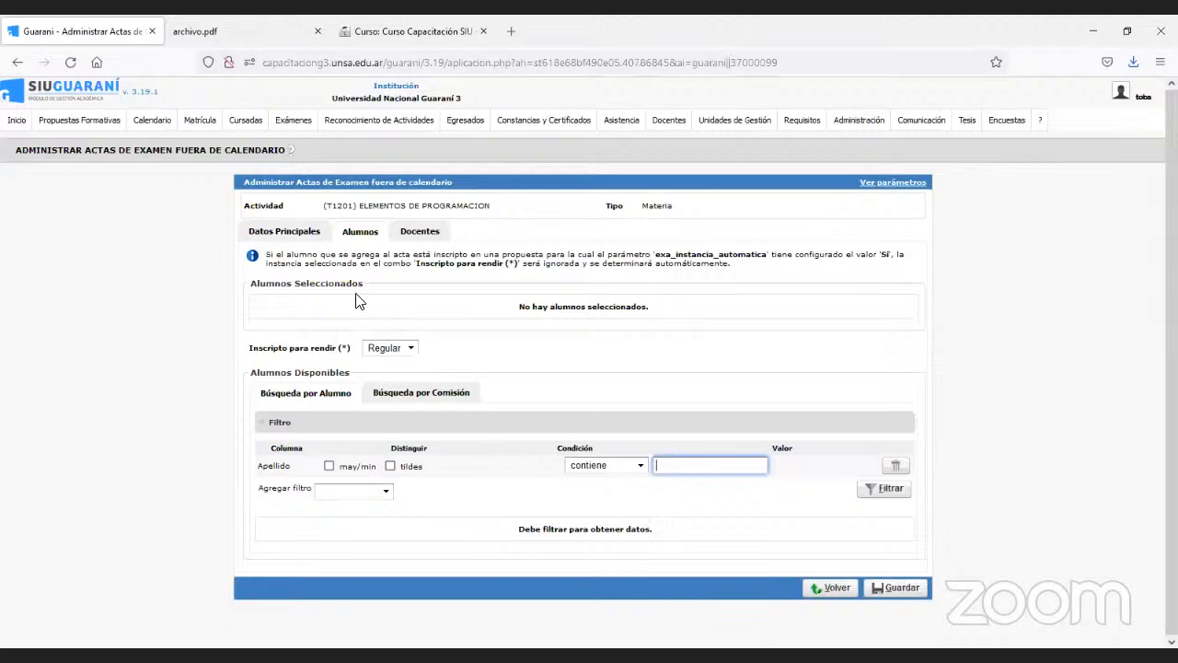
Review the acta's Datos Principales, Docentes and Alumnos sections, including the Inscripto para rendir options
click(288, 241)
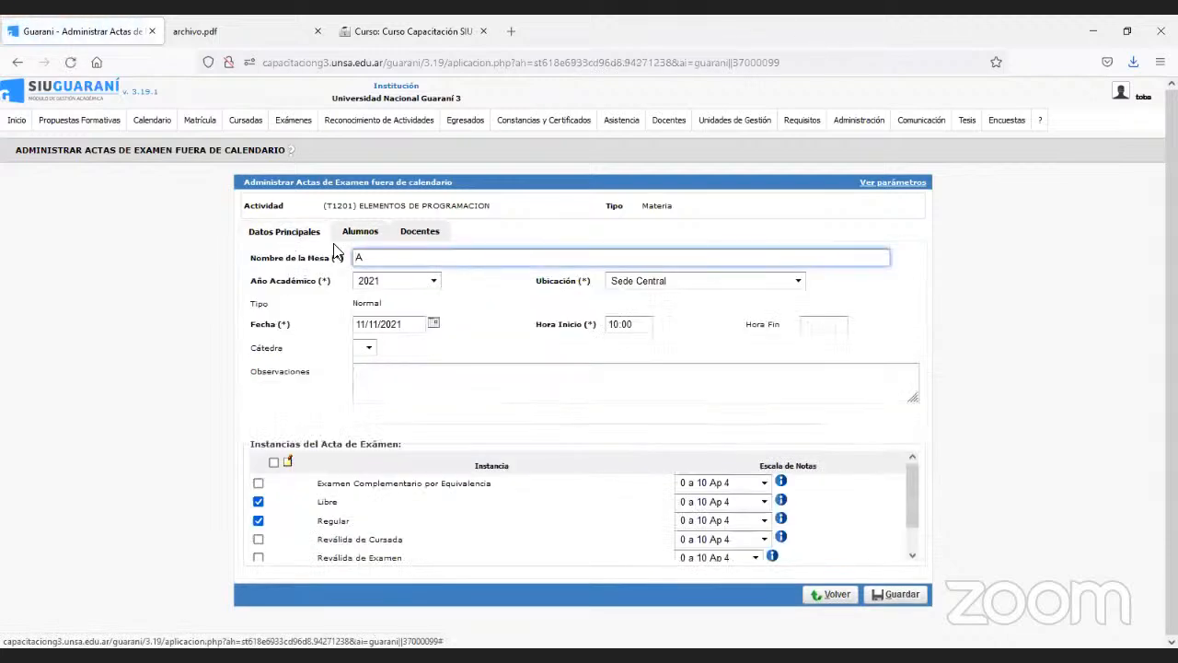
click(409, 236)
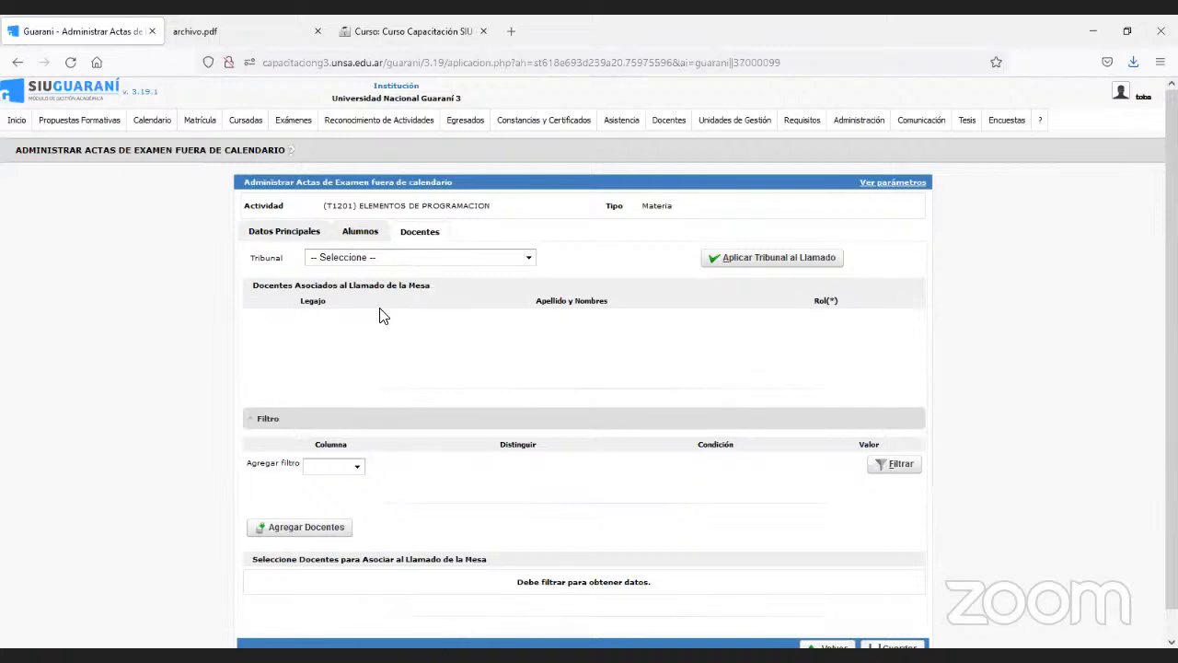
click(358, 238)
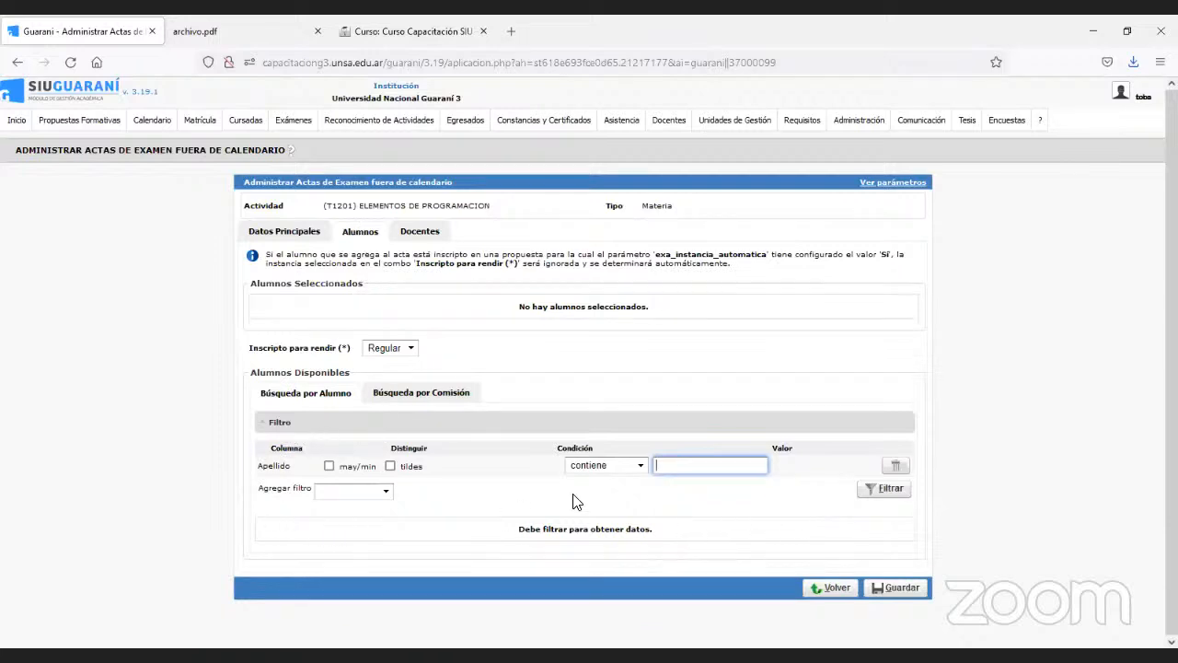
click(398, 353)
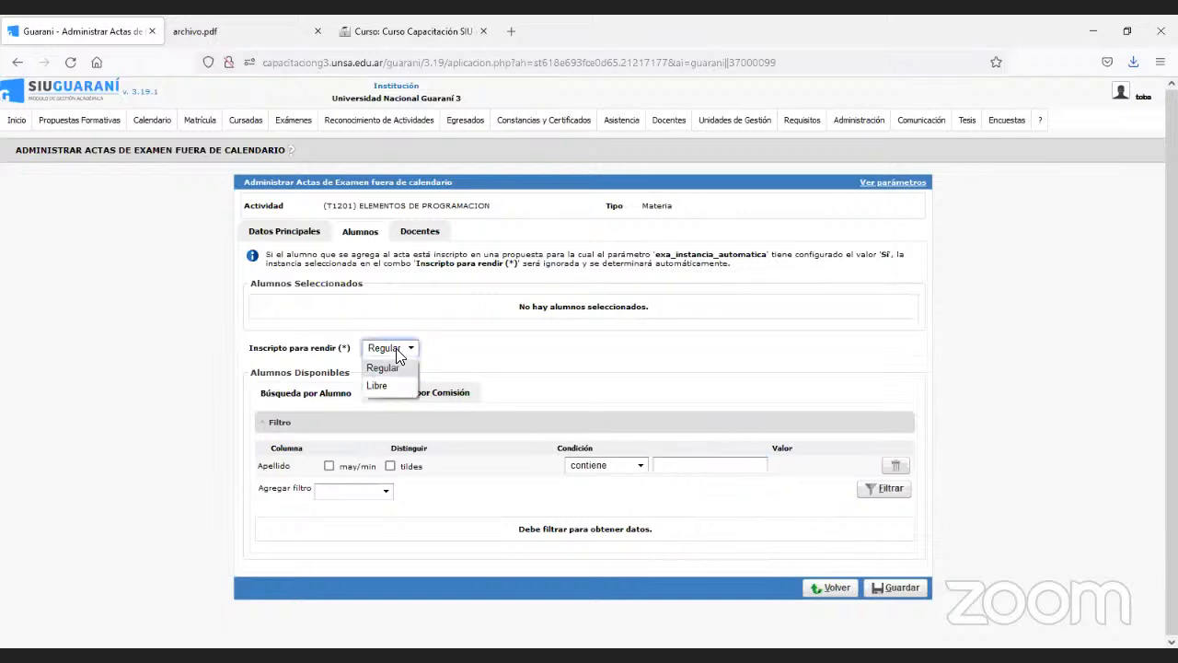
click(397, 357)
click(398, 357)
click(398, 357)
click(398, 358)
click(398, 357)
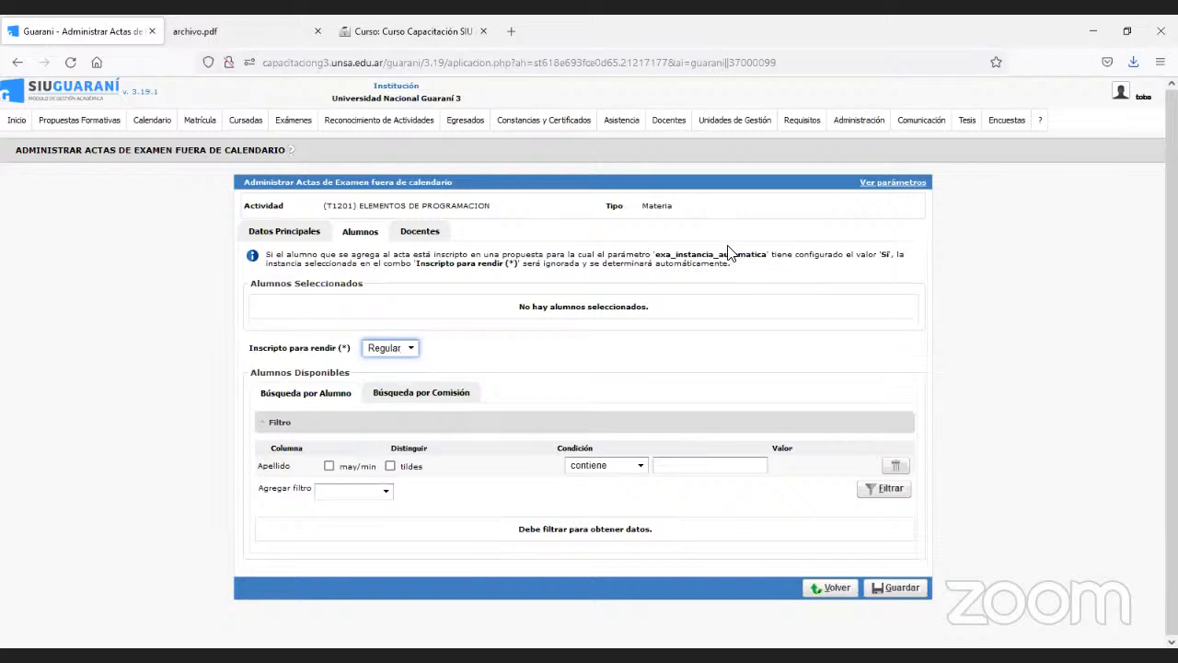
Read the note on the exa_instancia_automatica parameter and show the student search by comisión
drag(657, 259, 766, 259)
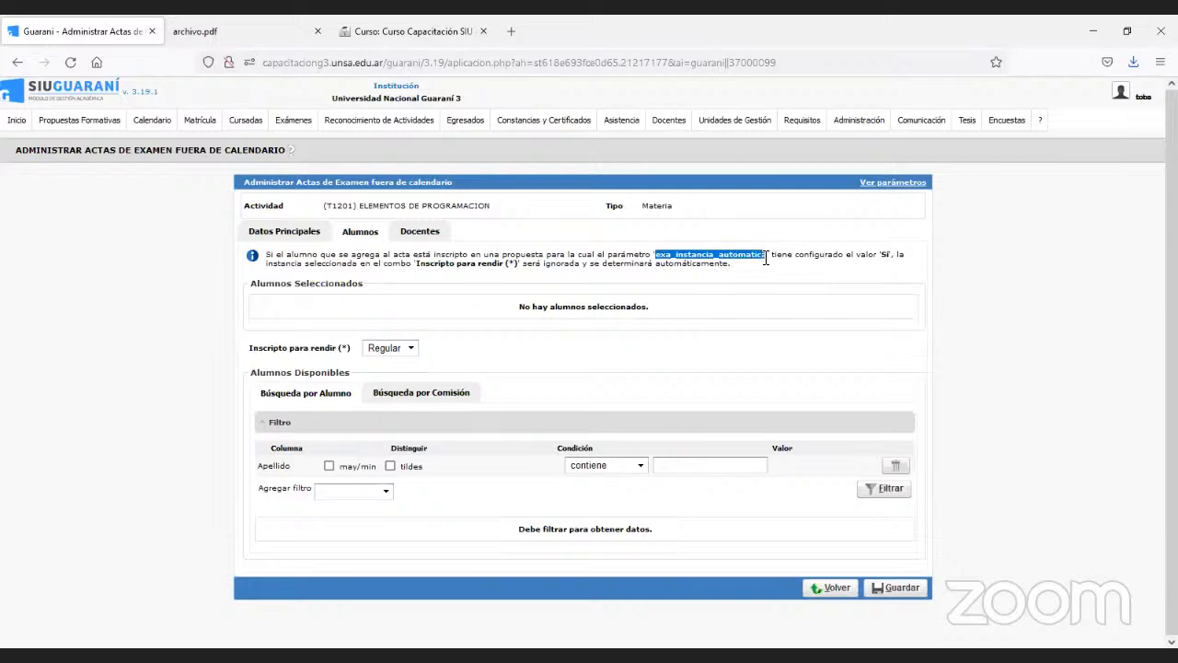
drag(766, 260, 768, 260)
drag(657, 257, 767, 258)
click(758, 262)
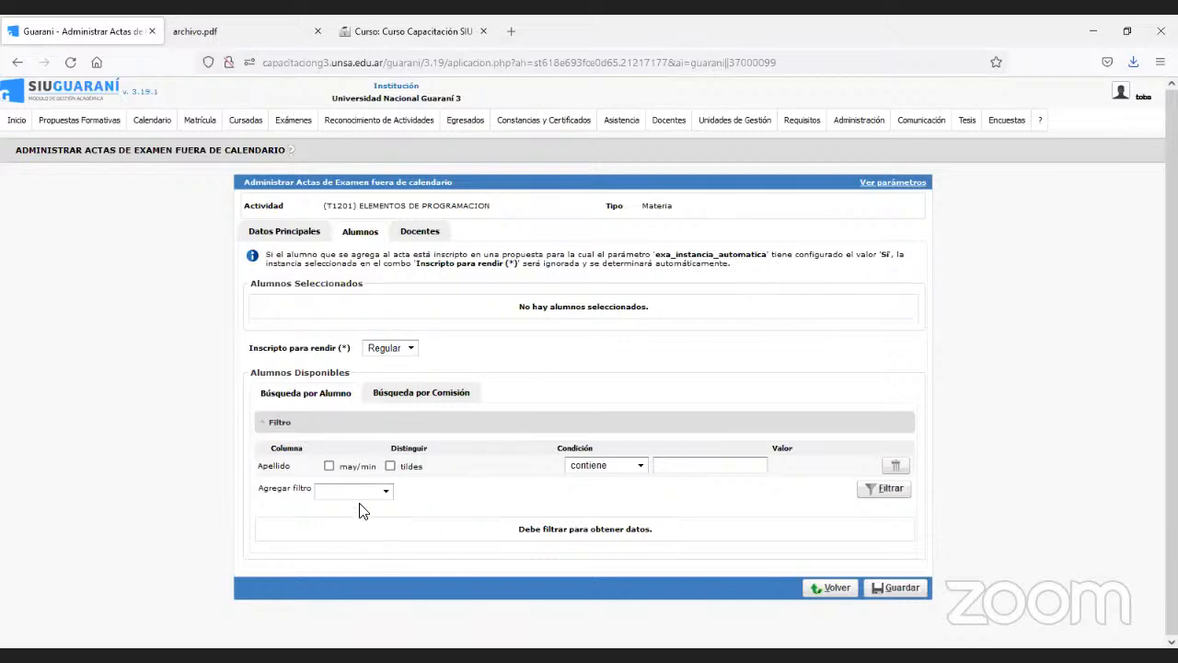
click(414, 394)
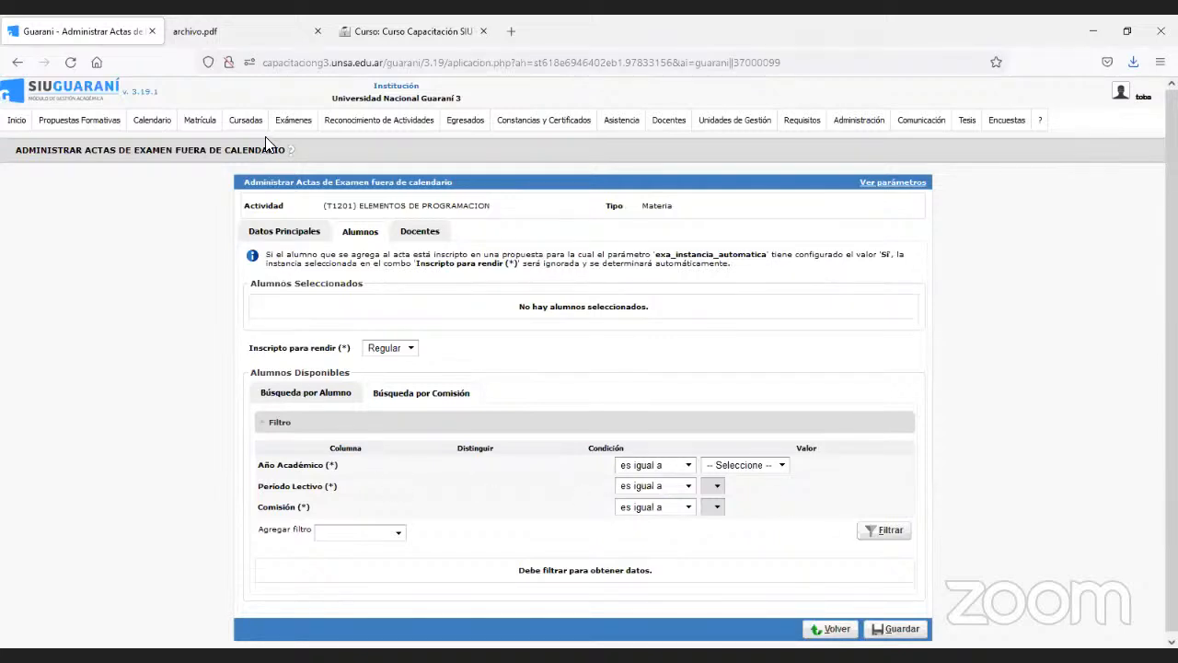
Leave the acta without saving the detected changes, open the Asociar Mesas a Comisiones operation and consult its help
mouse_move(287, 127)
mouse_move(286, 237)
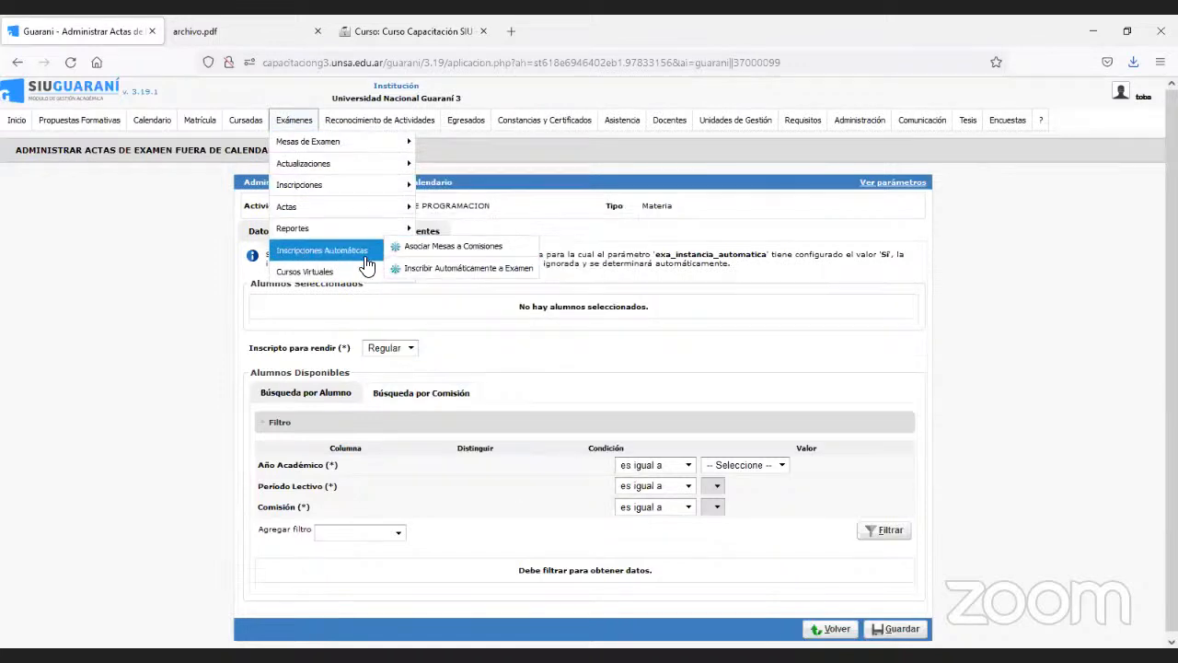
click(416, 249)
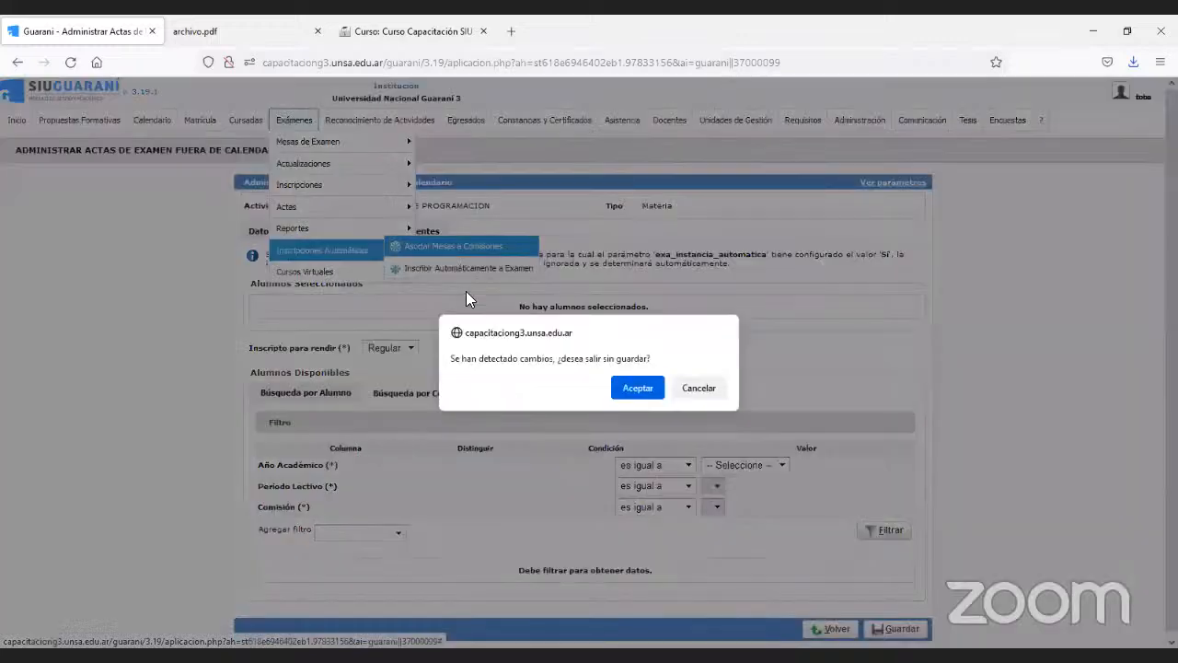
click(635, 387)
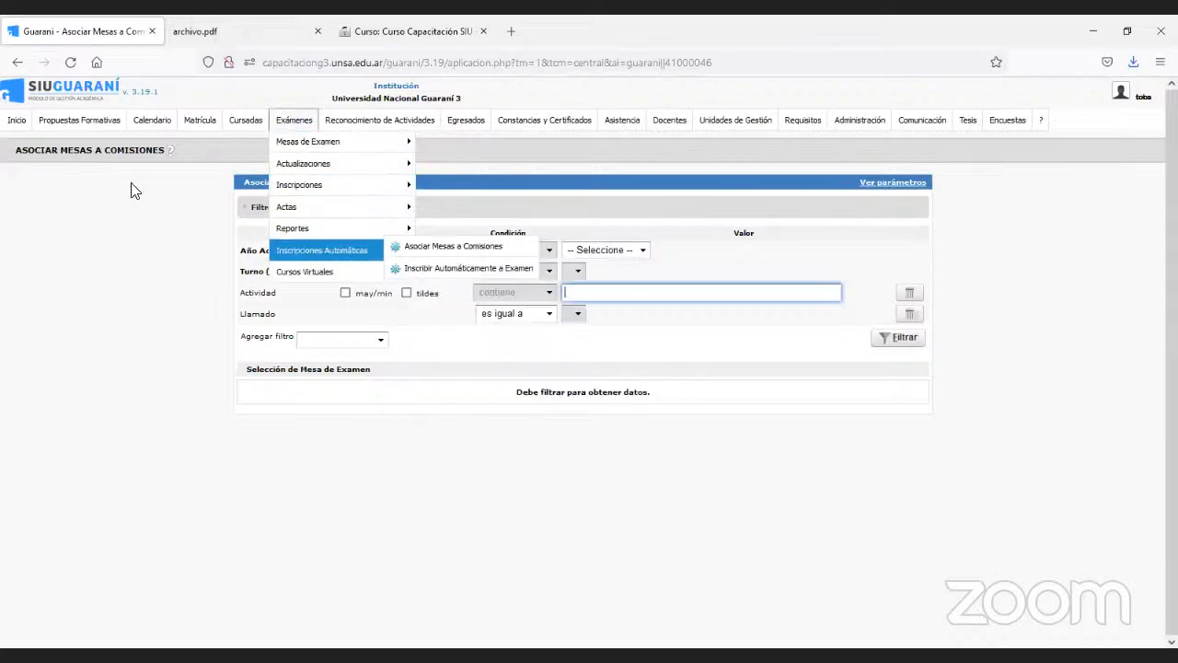
click(170, 153)
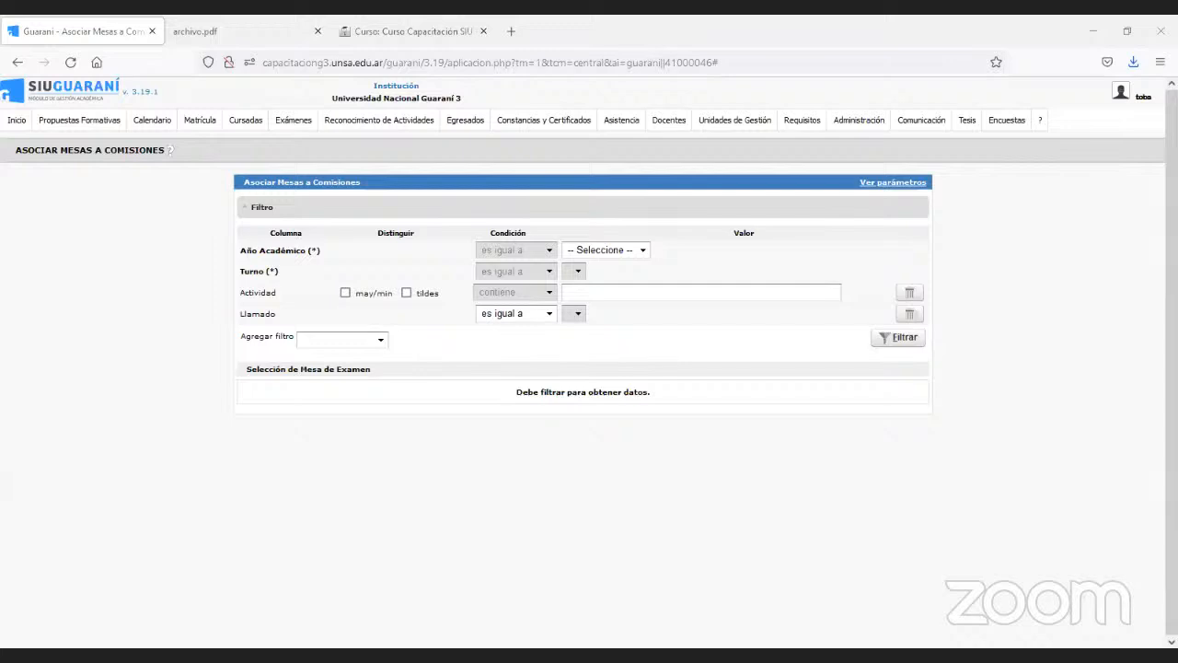
Search for exam mesas of academic year 2021 and turno Examenes 2021
click(599, 253)
click(578, 308)
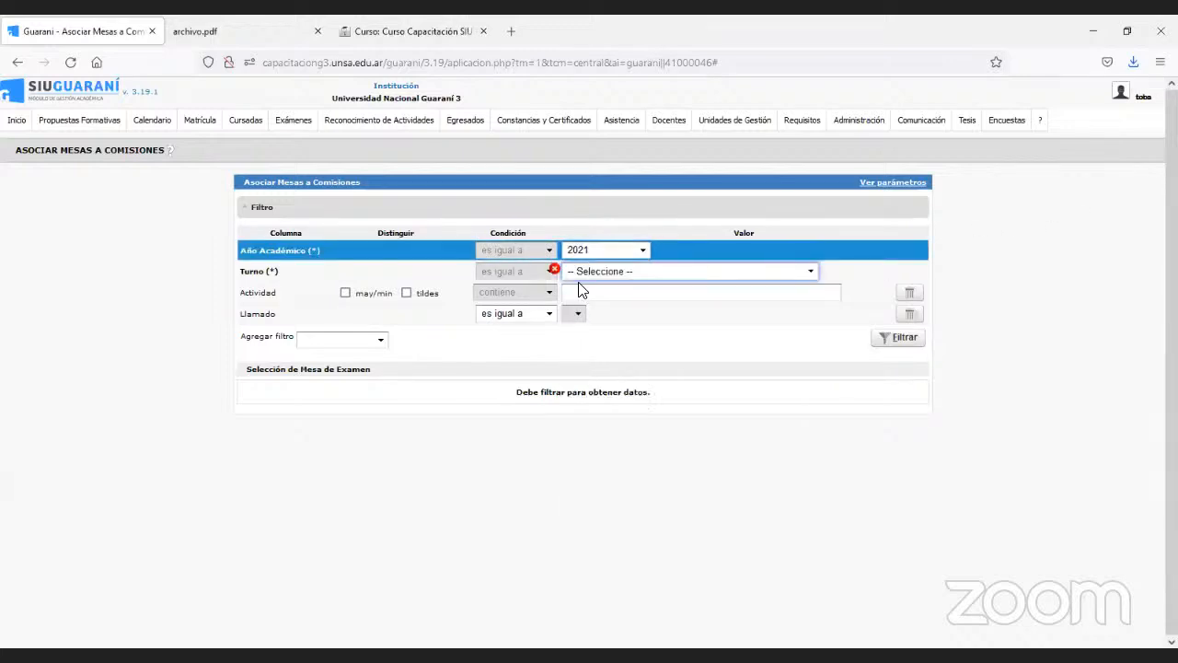
click(585, 271)
click(593, 395)
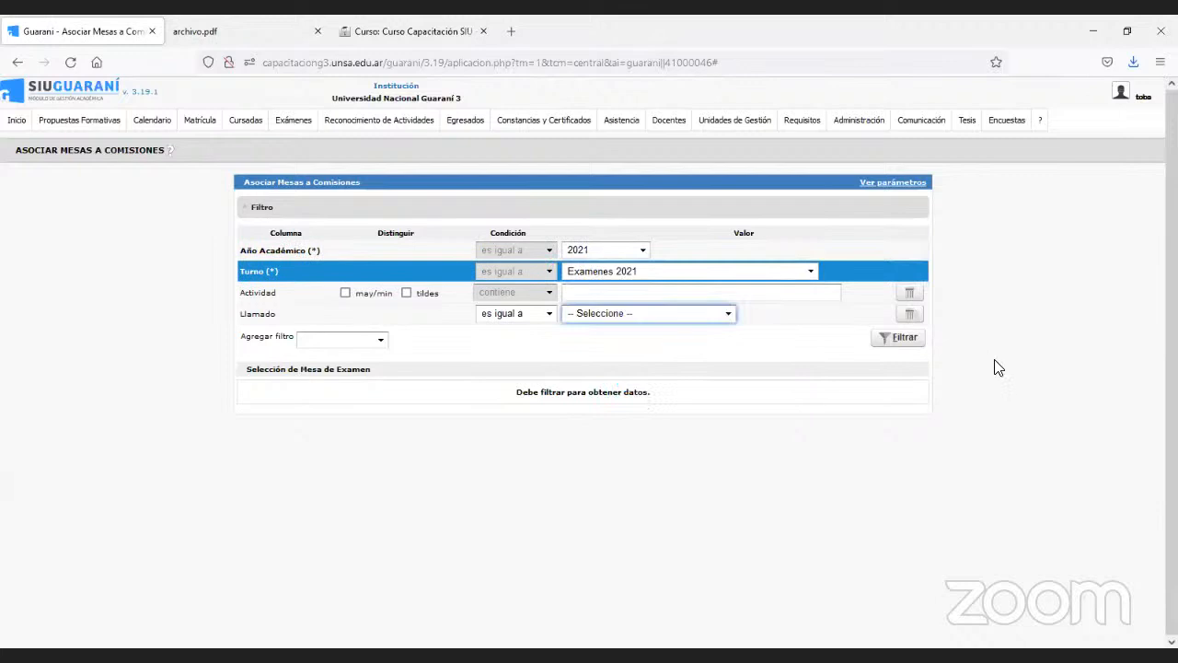
click(888, 337)
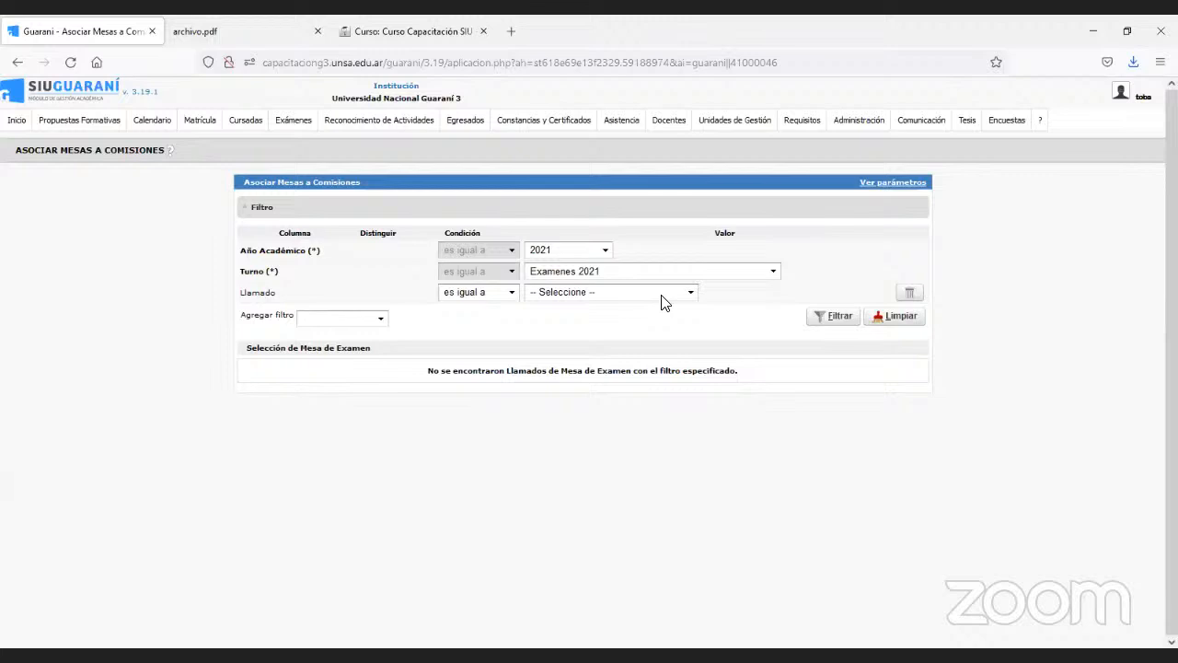
Examine which automatic exam enrolment operations, exam reports and virtual course options the exams module offers
mouse_move(294, 124)
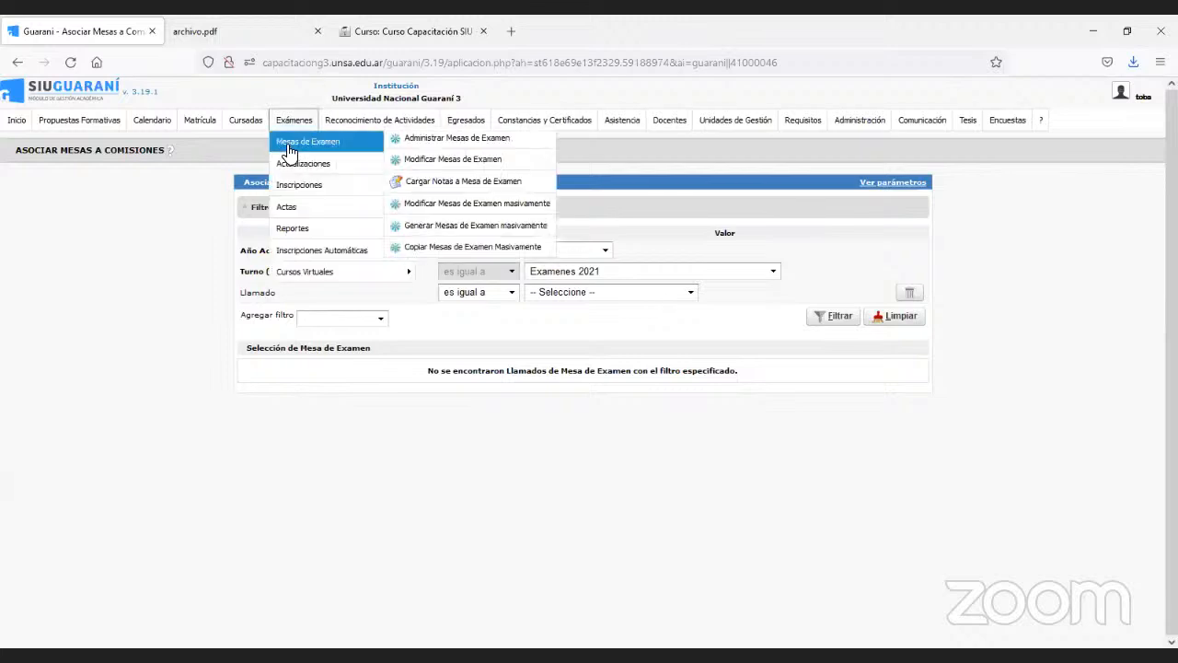
mouse_move(317, 261)
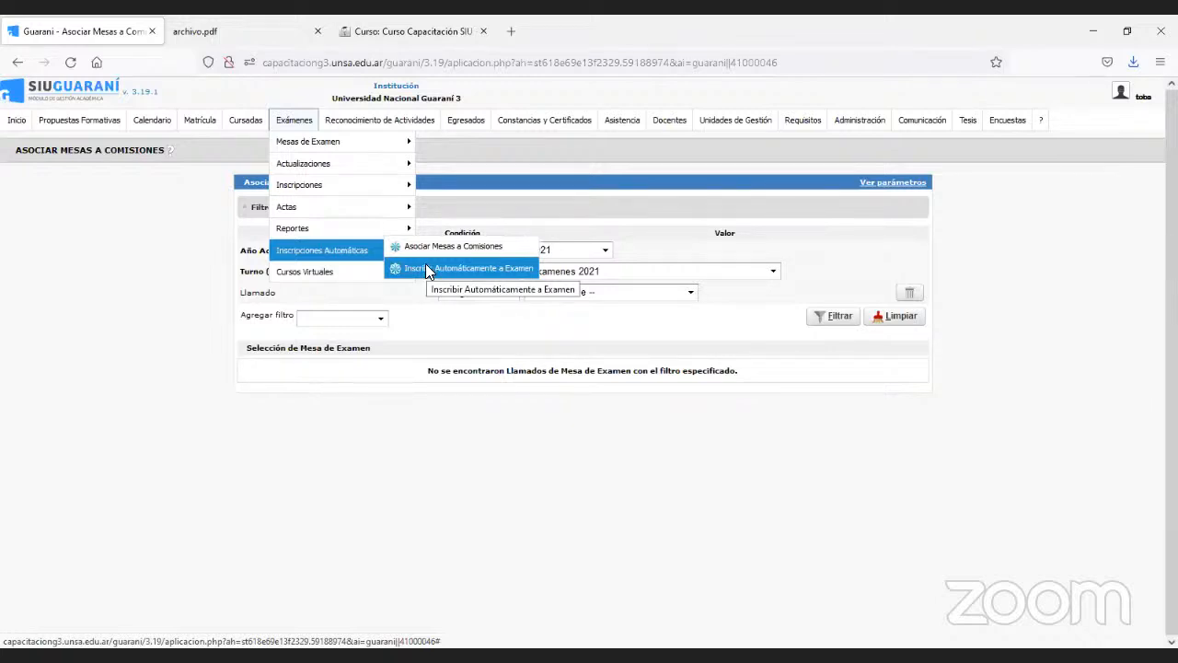
click(430, 269)
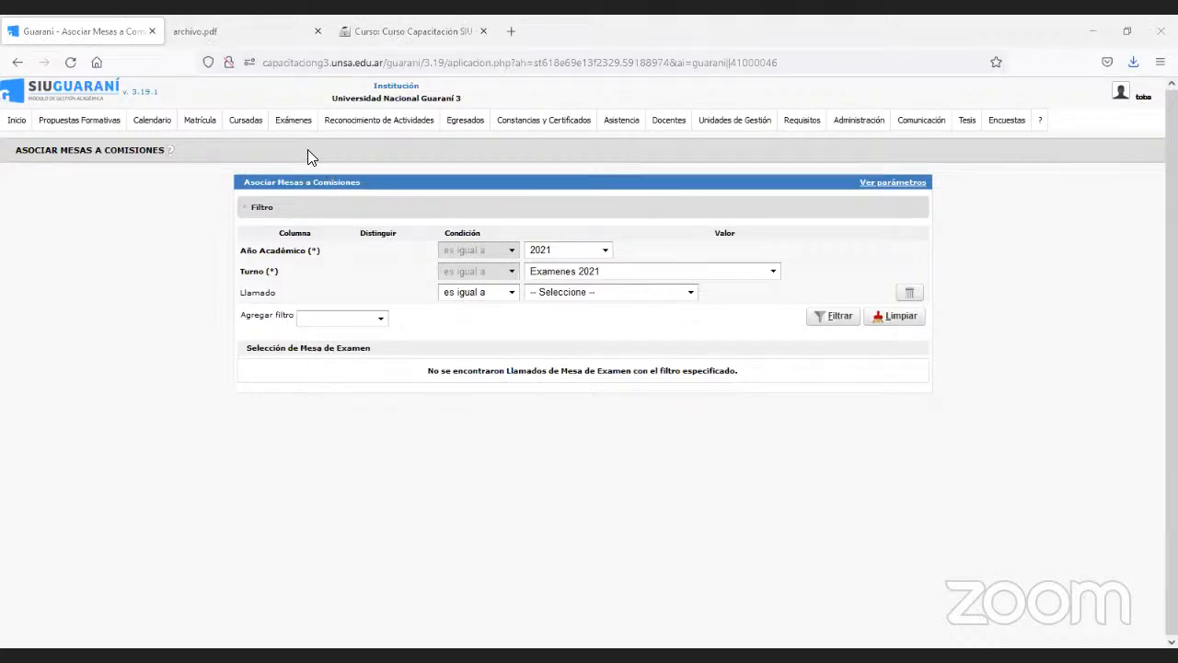
mouse_move(292, 124)
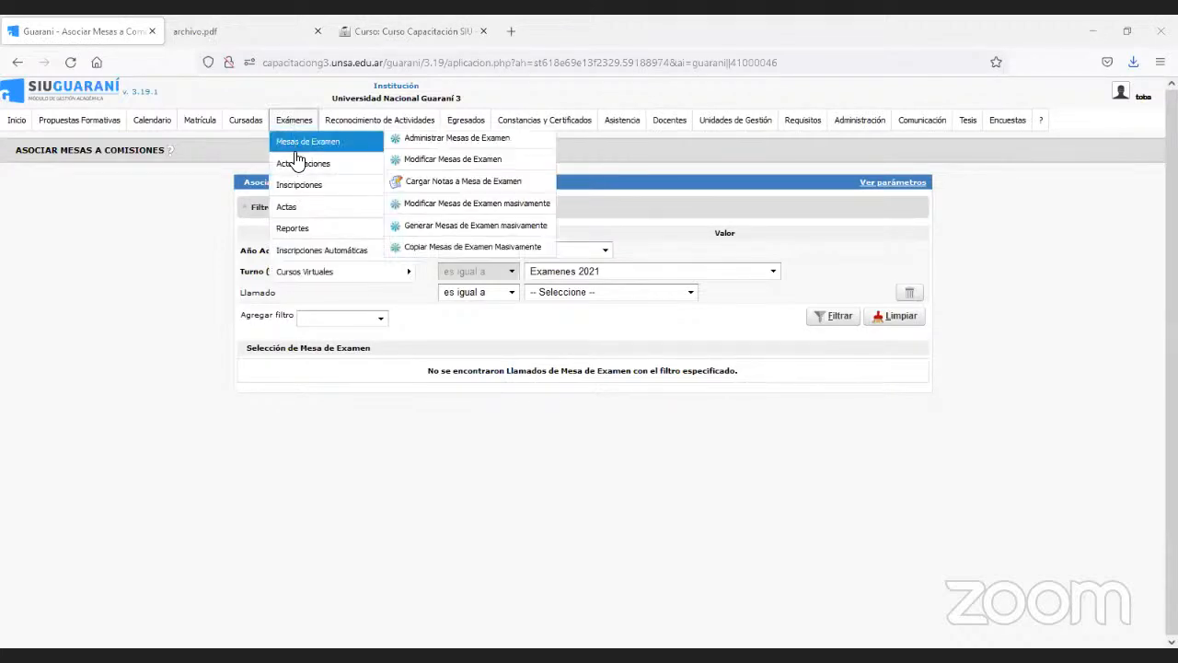
mouse_move(298, 232)
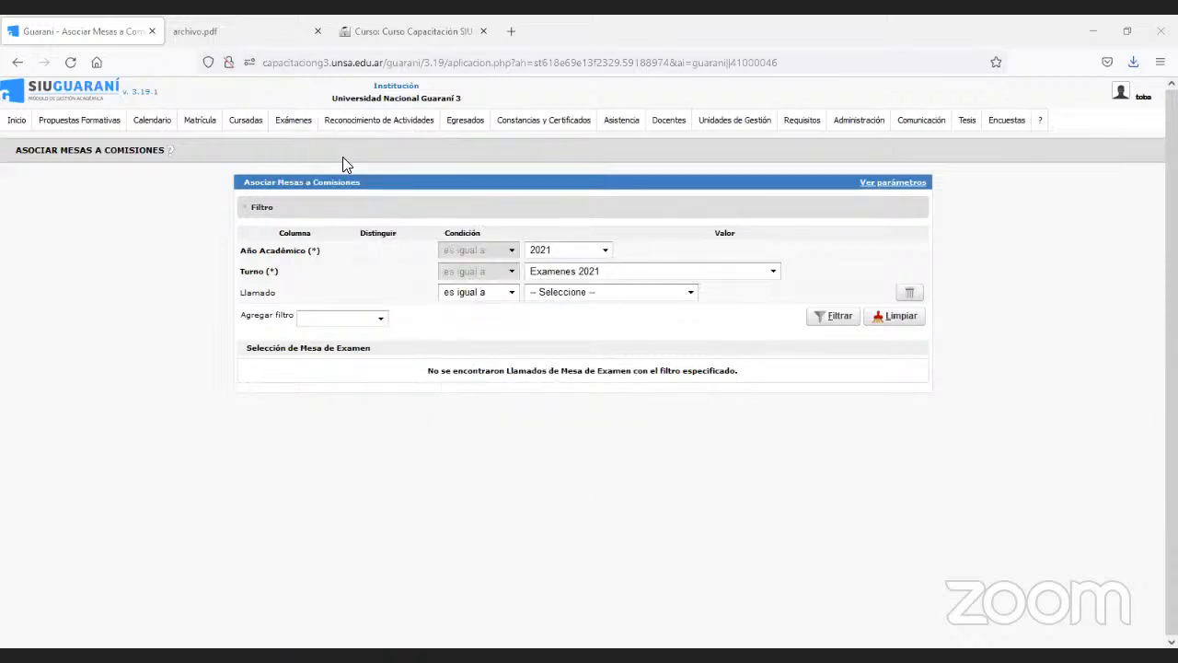
mouse_move(304, 124)
mouse_move(307, 231)
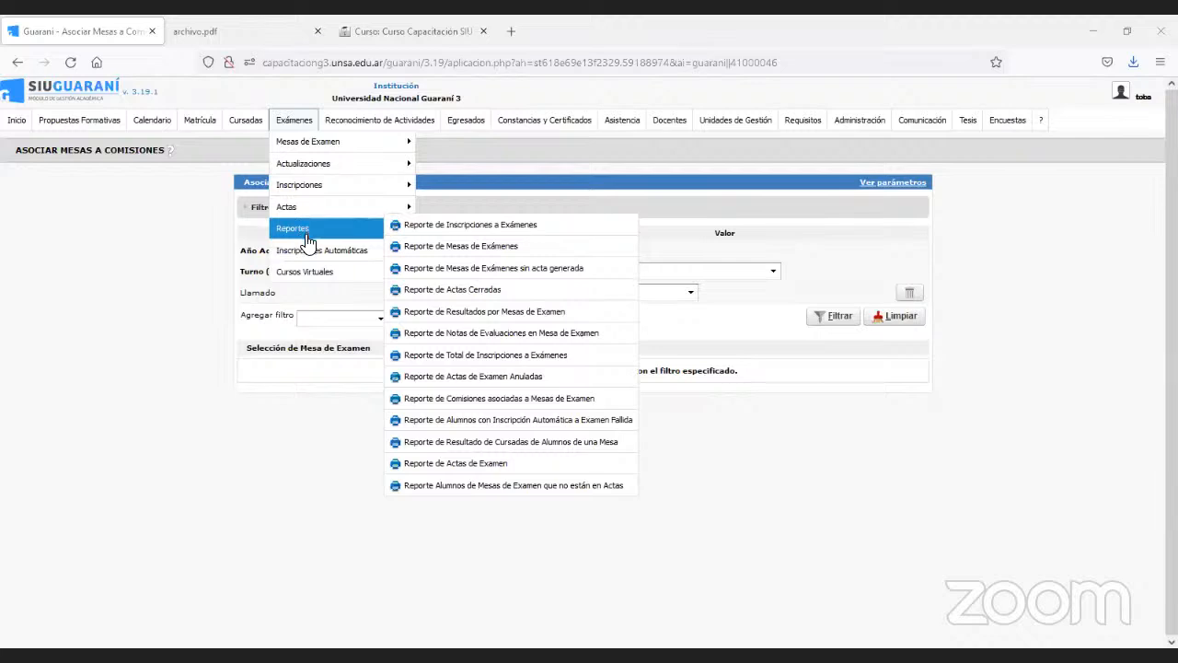
mouse_move(304, 271)
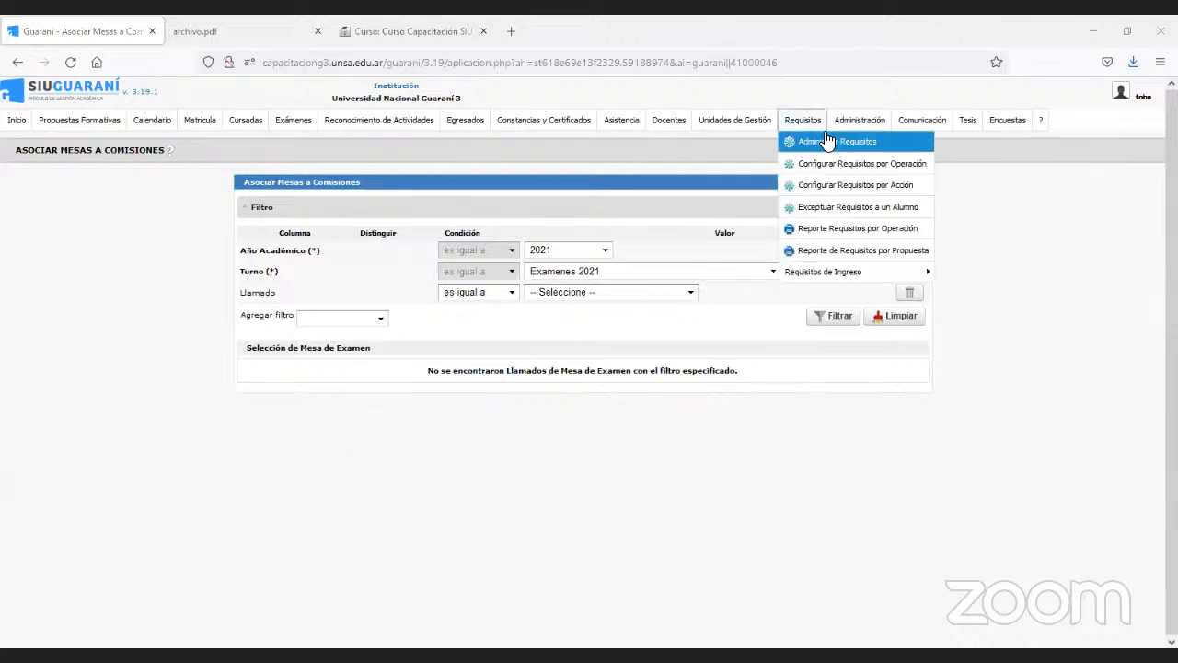
Filter the system parameters by código exa_ejecu and open the details of the exa_ejecuta_controles parameter
mouse_move(858, 121)
click(856, 142)
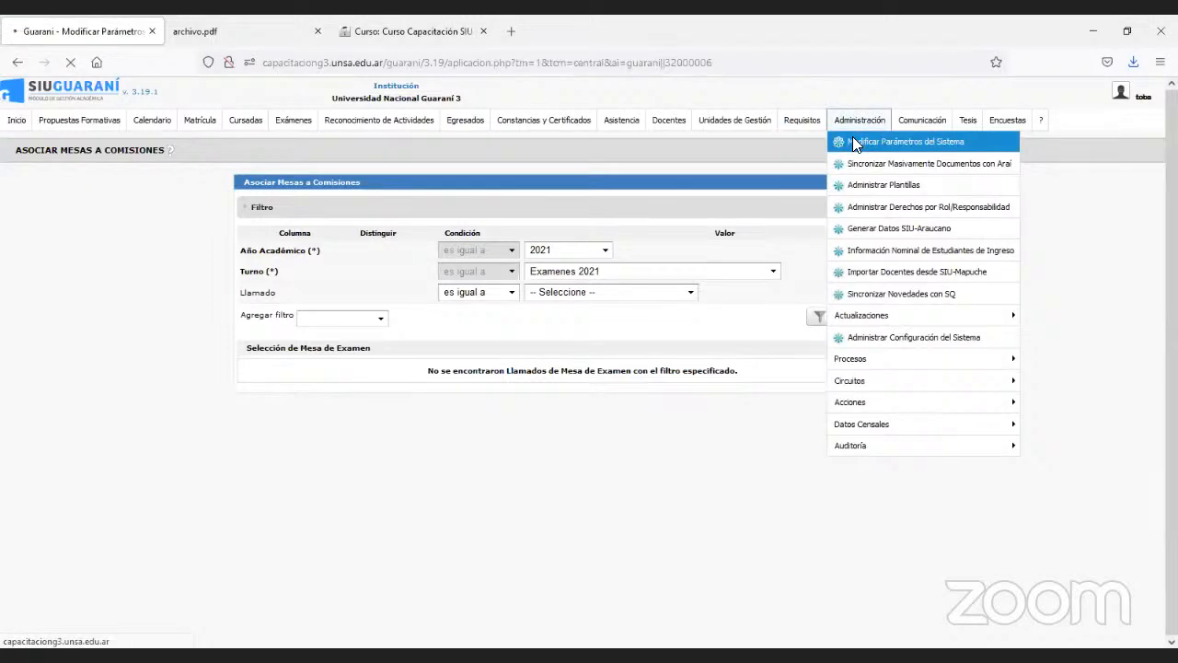
click(673, 300)
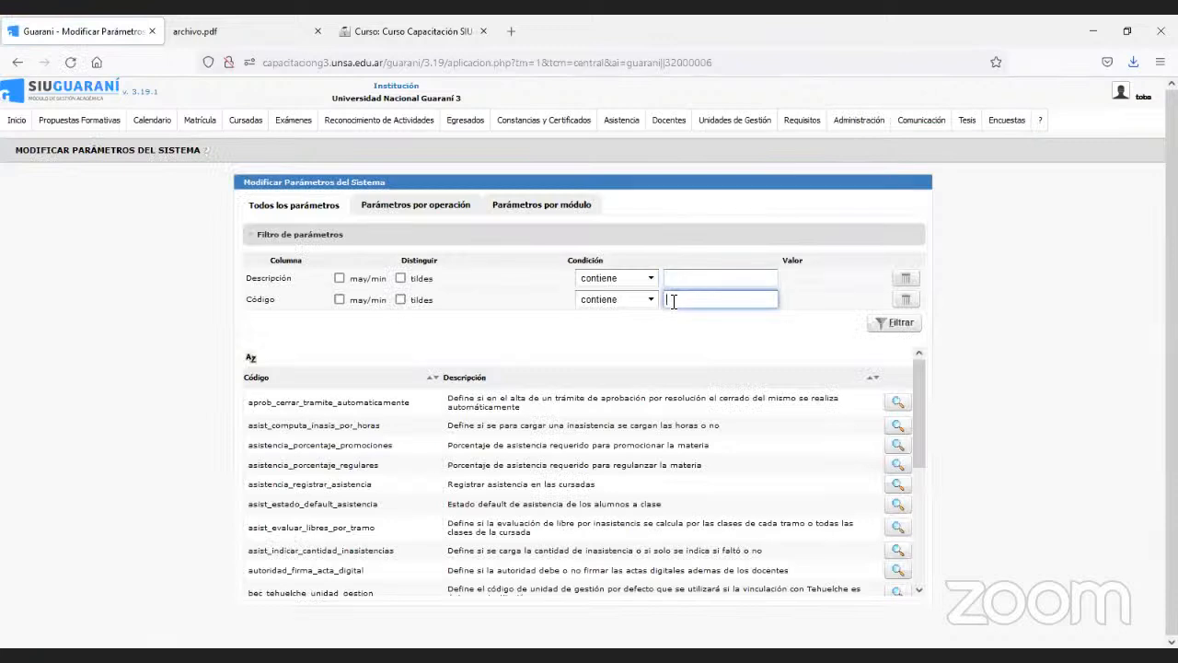
text(exa)
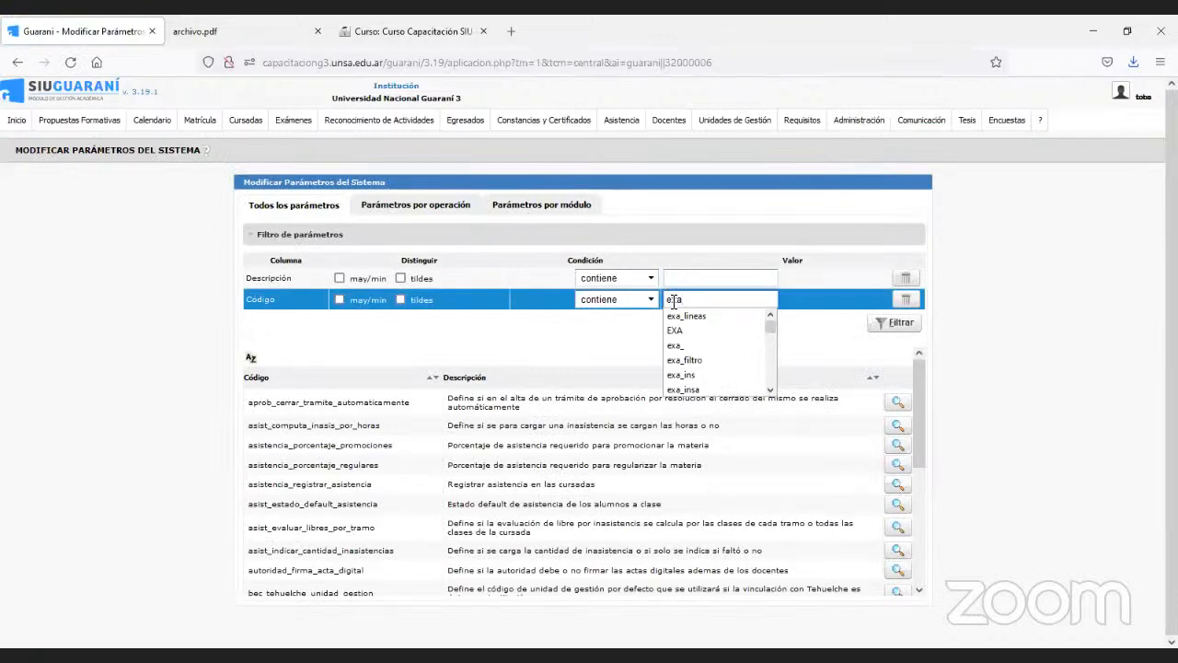
text(_eje)
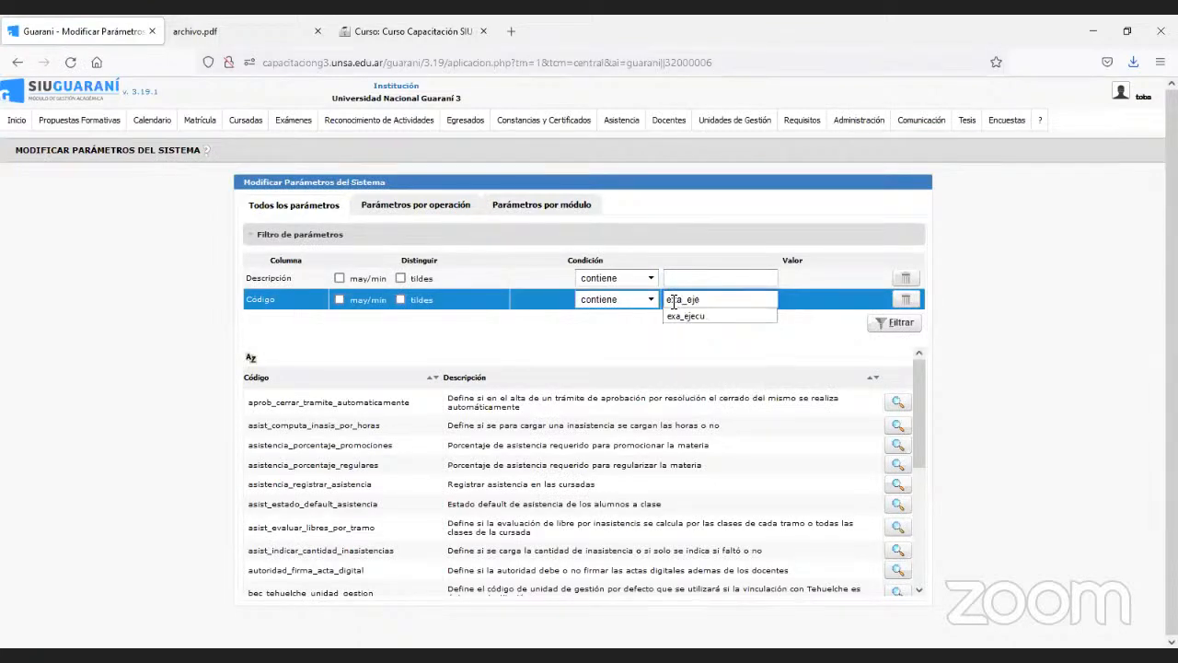
click(685, 315)
click(874, 324)
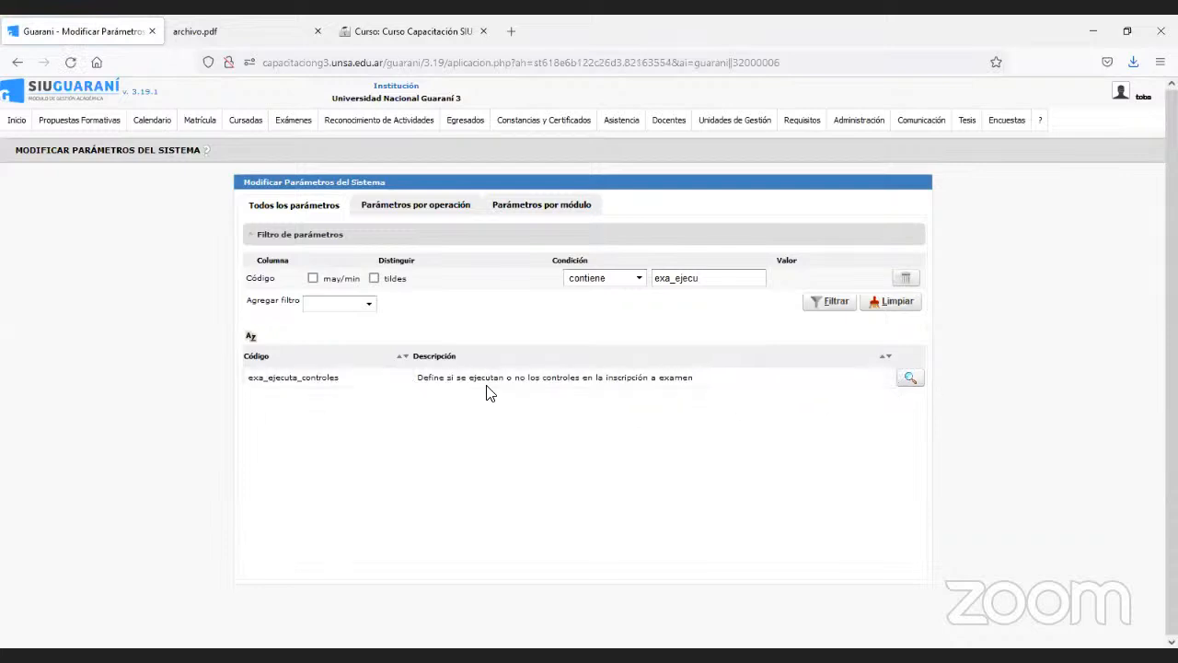
click(909, 378)
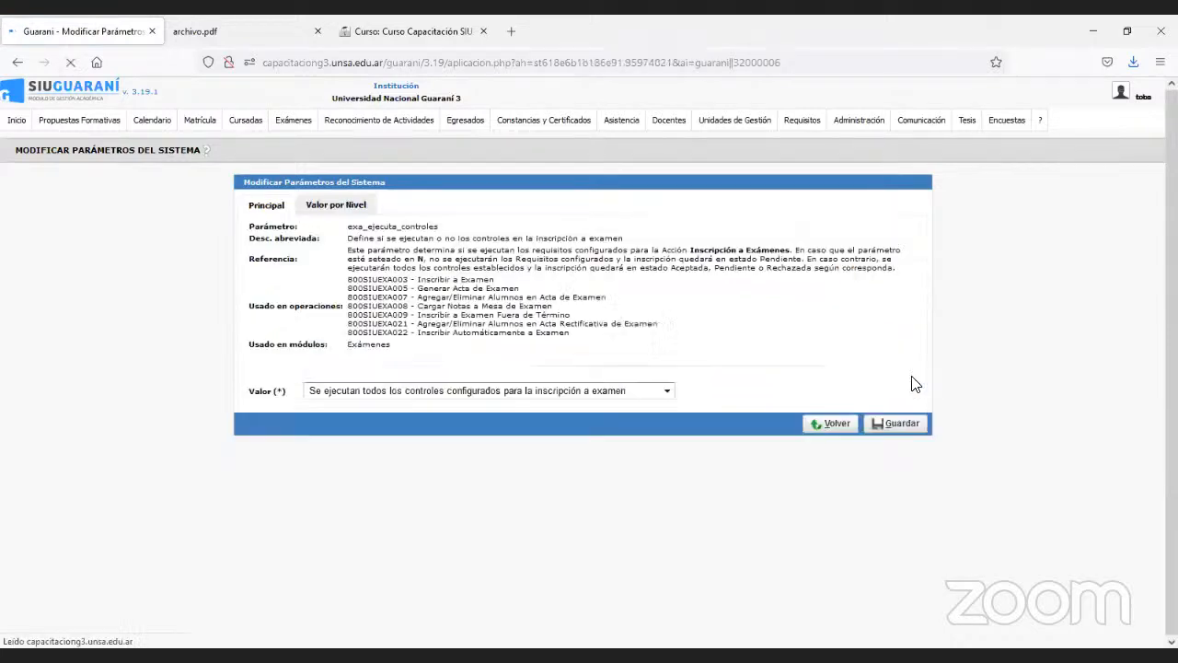
Examine the values available for the exa_ejecuta_controles parameter and return to the parameter list without saving
click(663, 392)
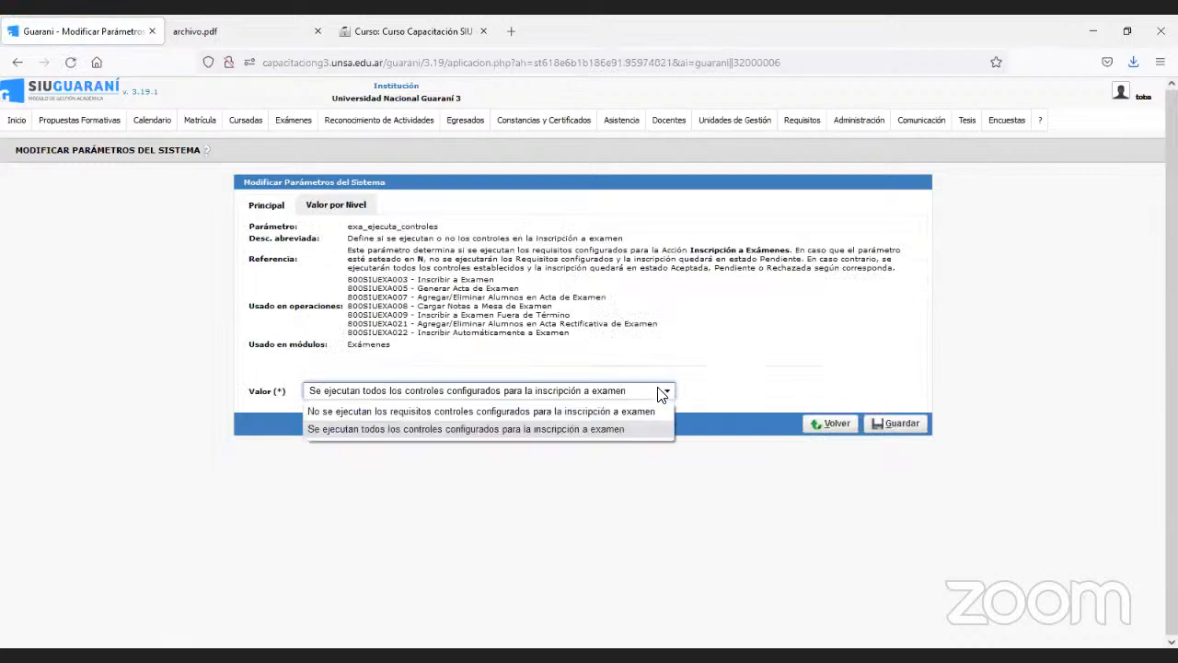
click(660, 394)
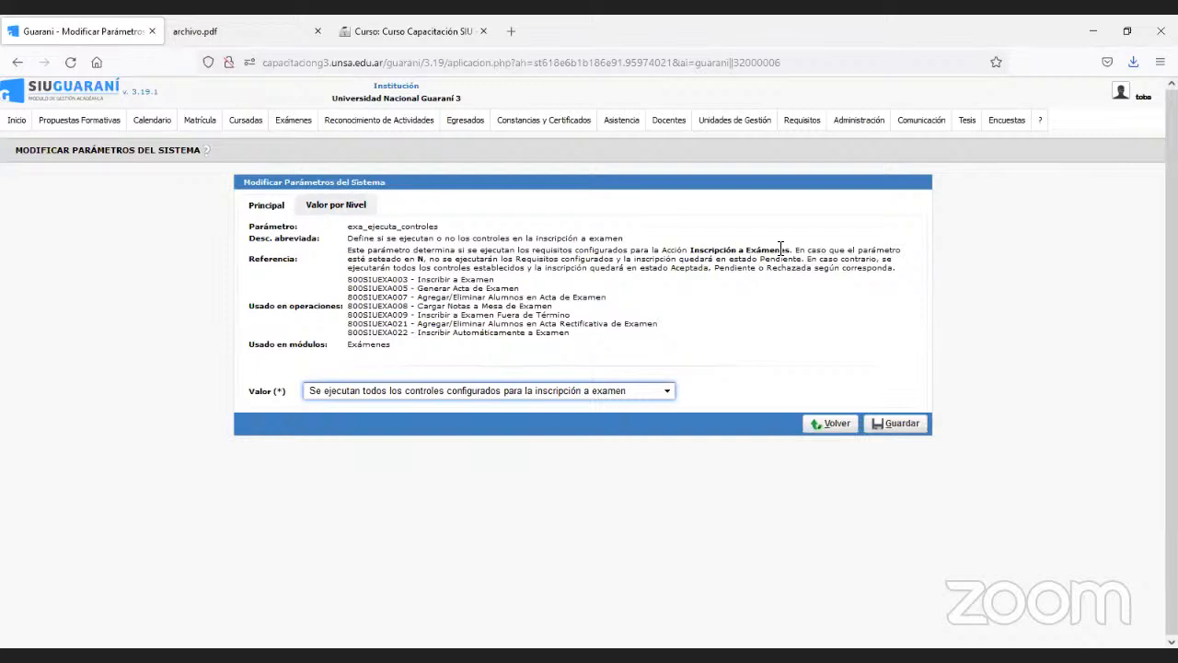
click(623, 392)
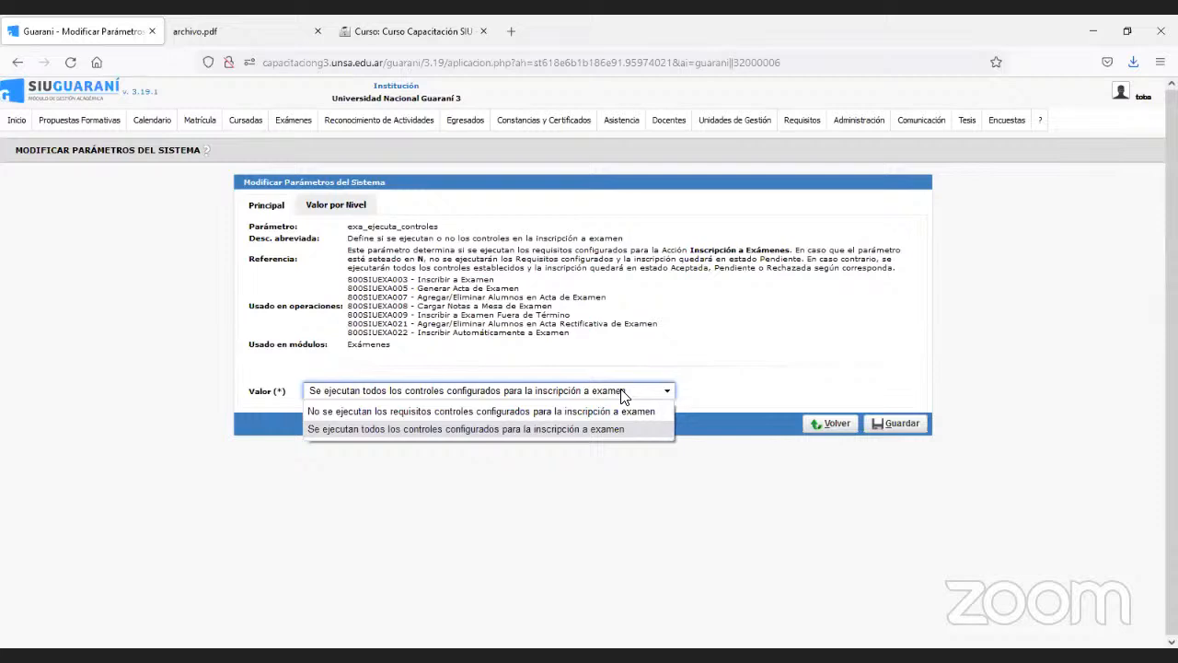
click(623, 394)
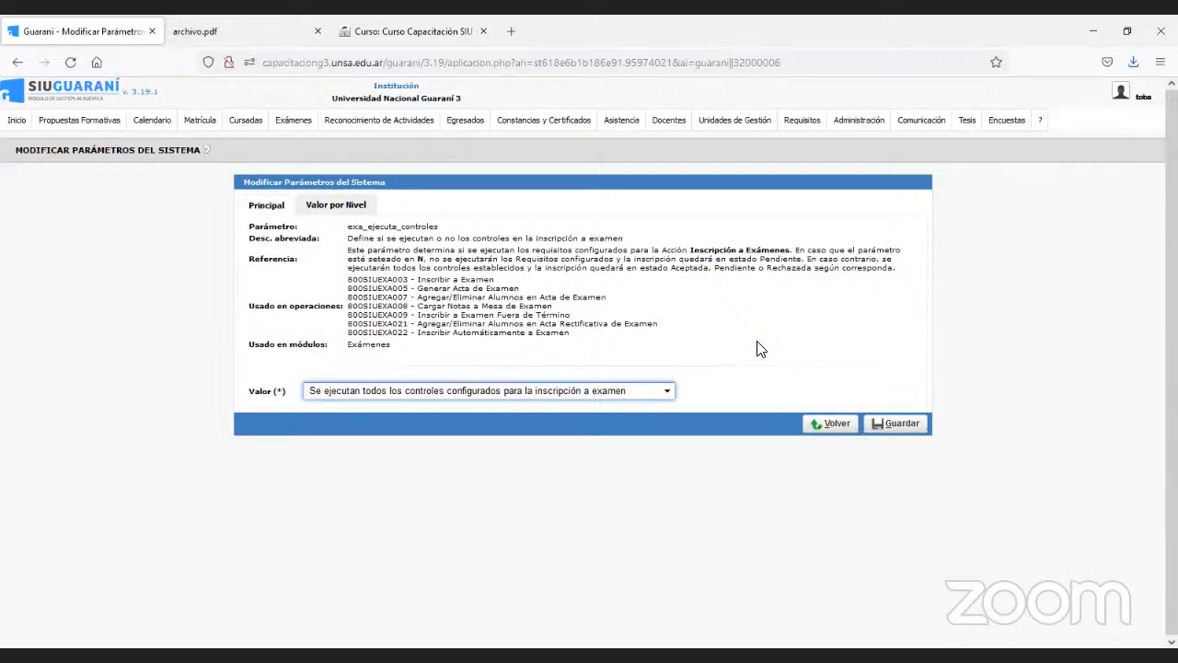
click(810, 427)
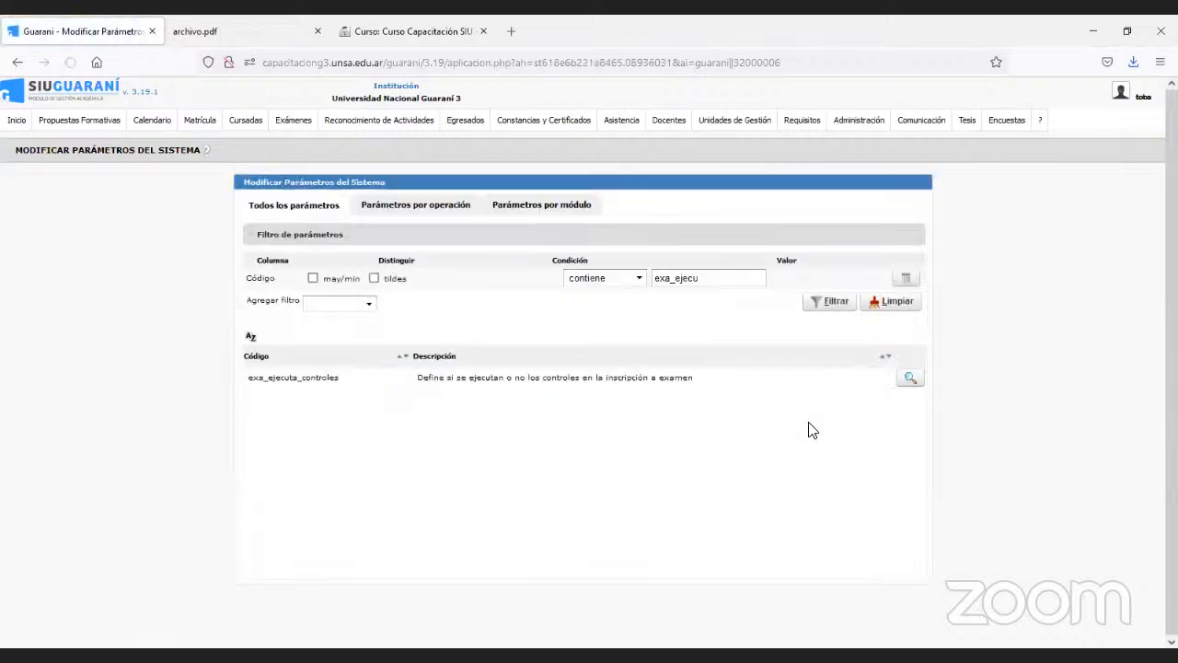
Widen the system parameter filter to códigos containing exa_
click(702, 280)
key(BackSpace)
key(BackSpace)
key(BackSpace)
key(BackSpace)
key(BackSpace)
click(824, 305)
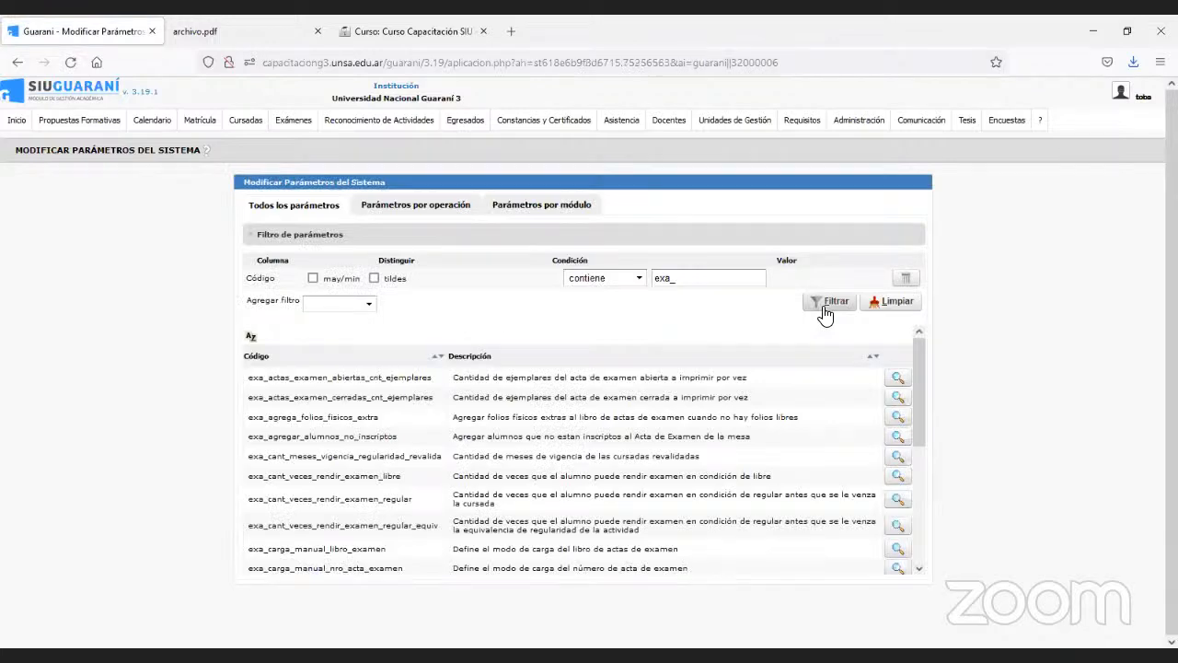
Read through the codes and descriptions of the exa_ parameters on both result pages, ending on the first page
scroll(746, 450, down, 2)
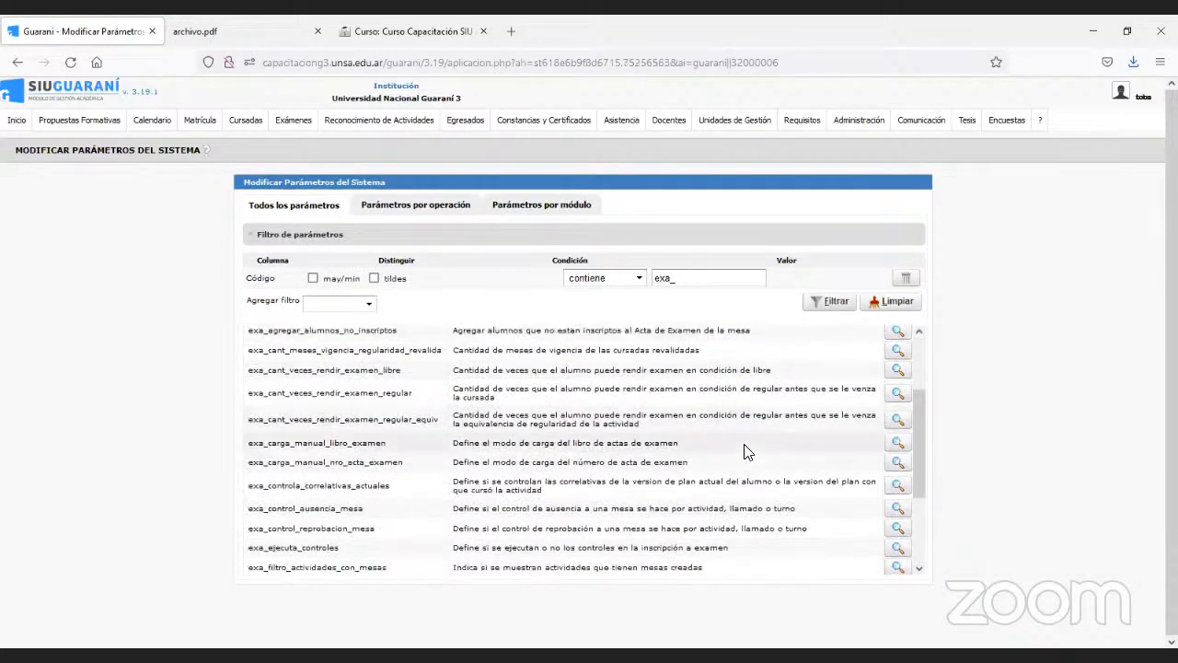
scroll(746, 451, down, 3)
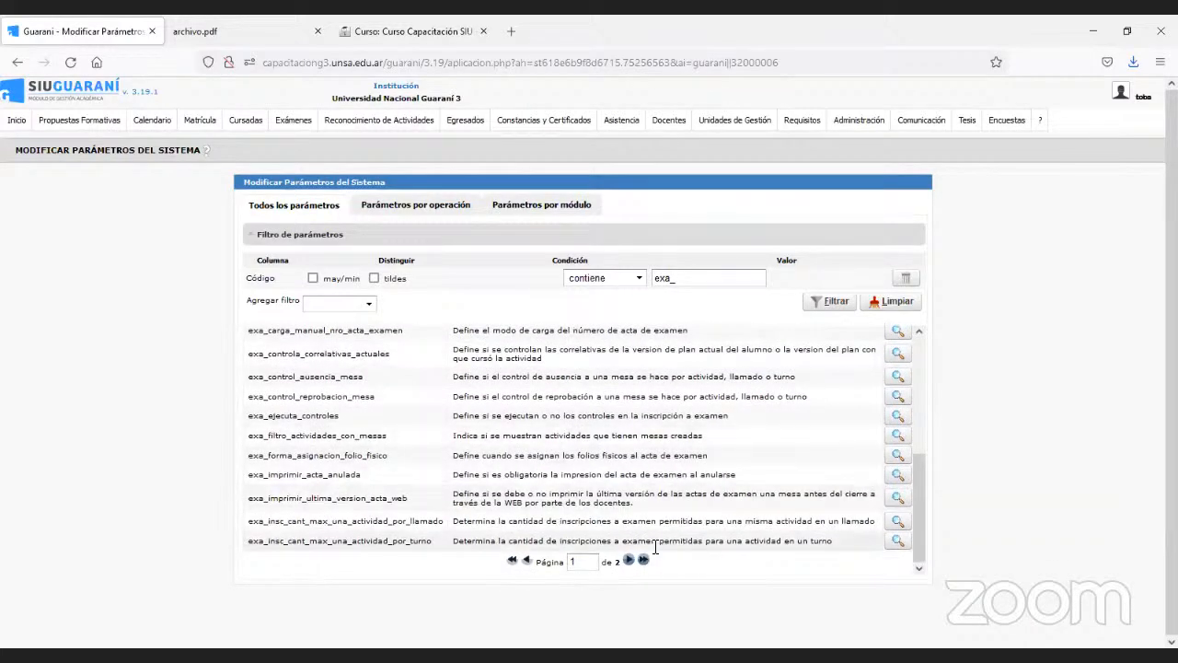
click(628, 561)
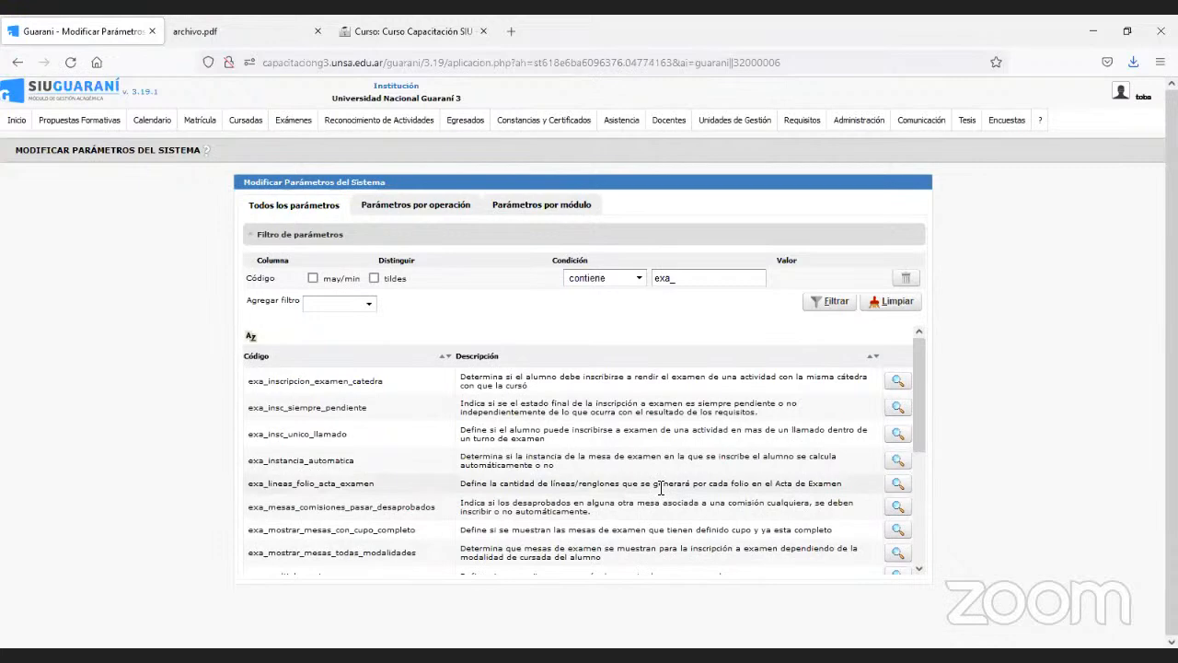
scroll(661, 488, down, 5)
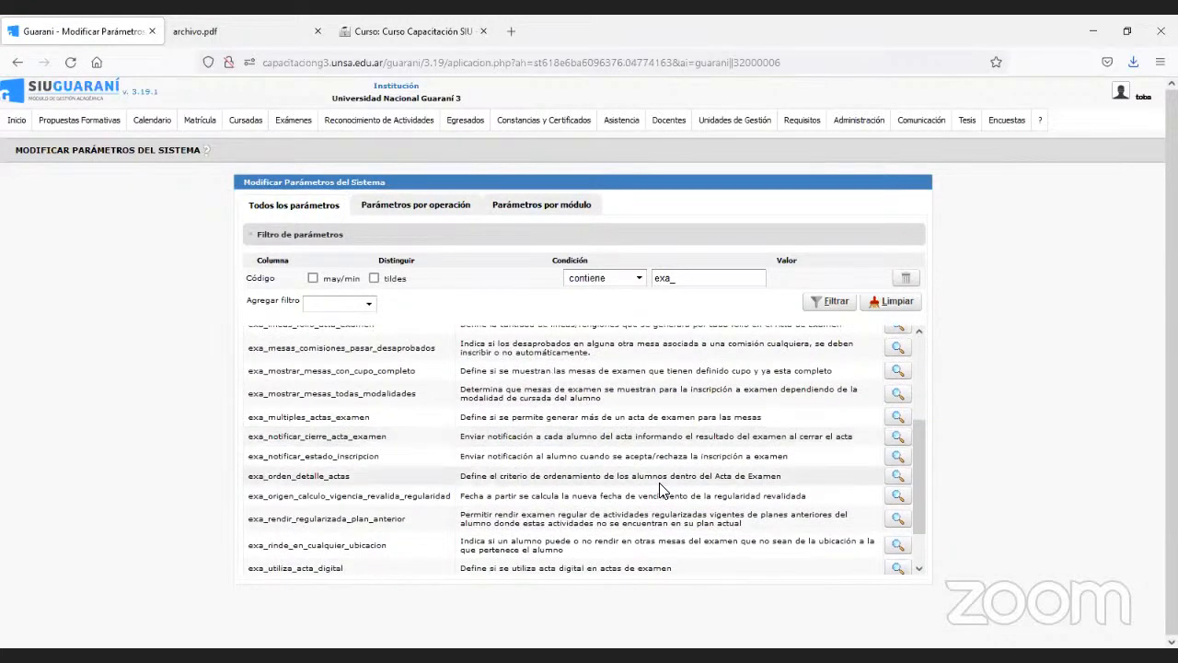
scroll(661, 487, down, 2)
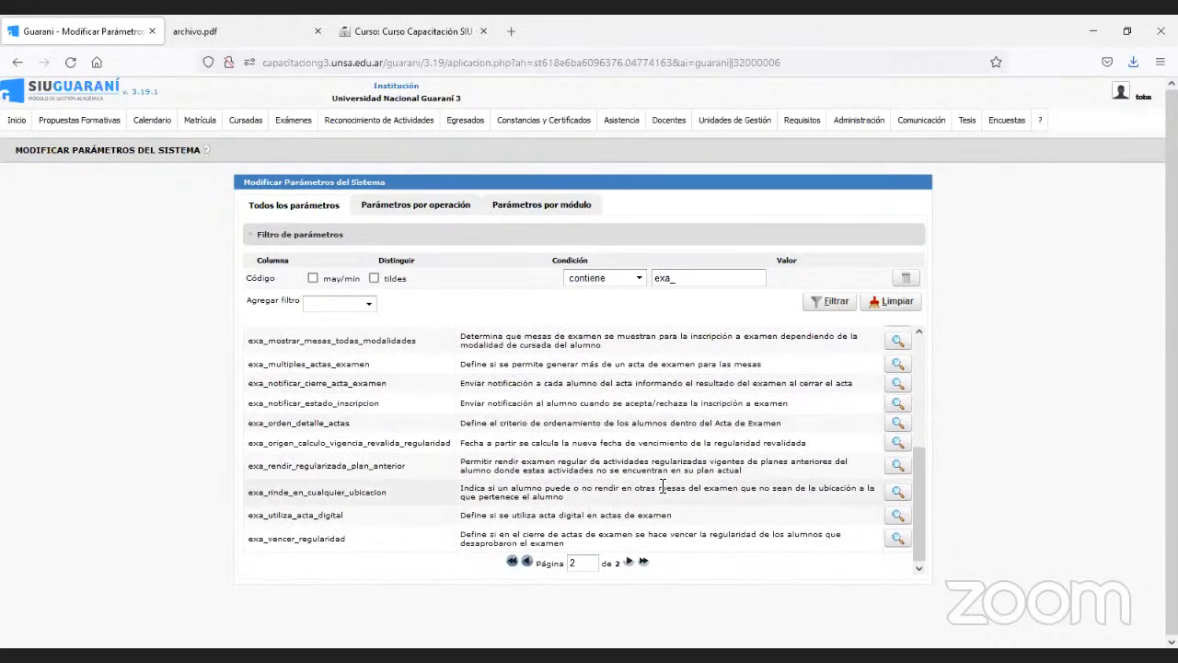
click(526, 563)
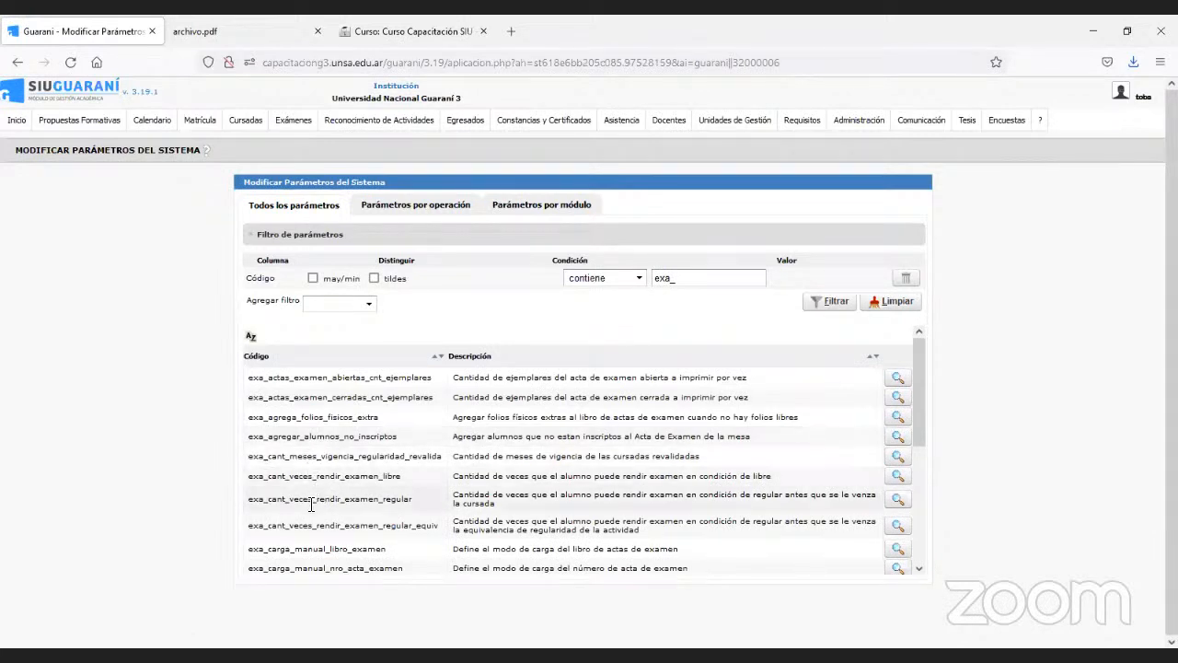
scroll(311, 505, down, 1)
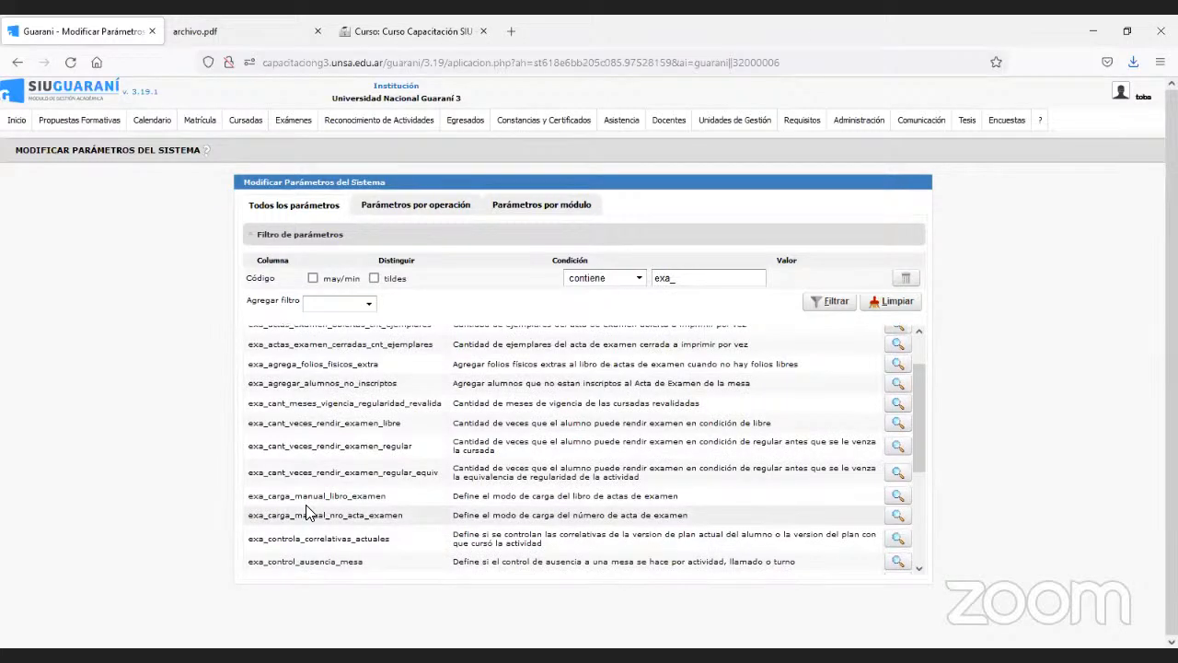
scroll(309, 513, down, 1)
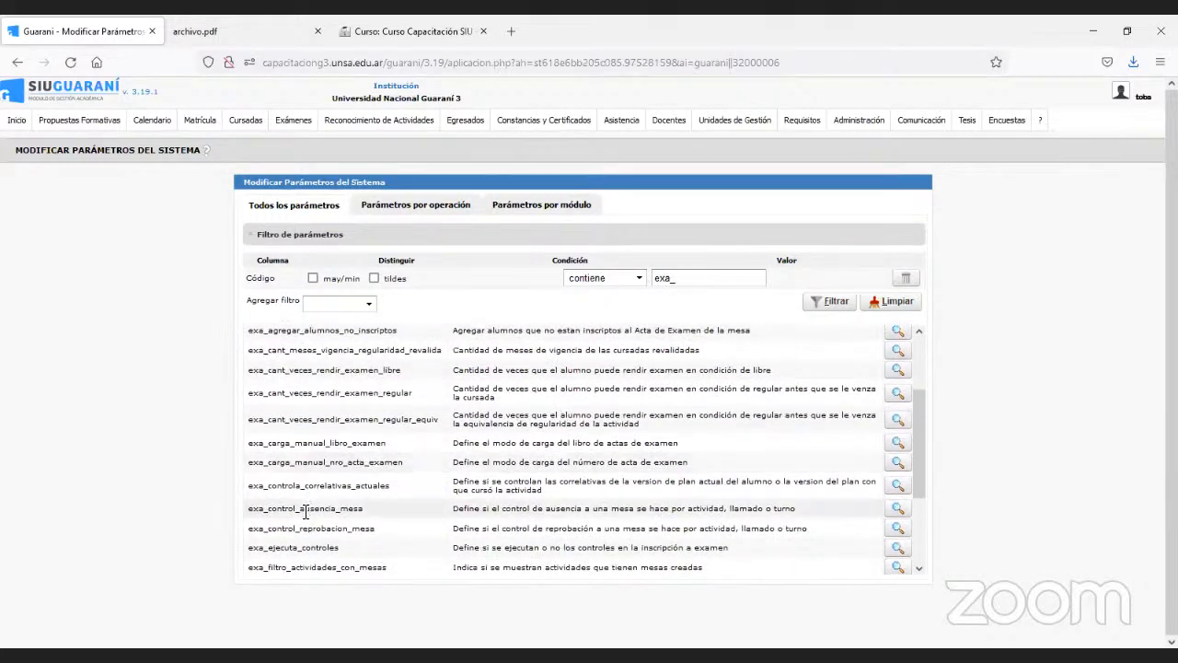
scroll(305, 515, down, 1)
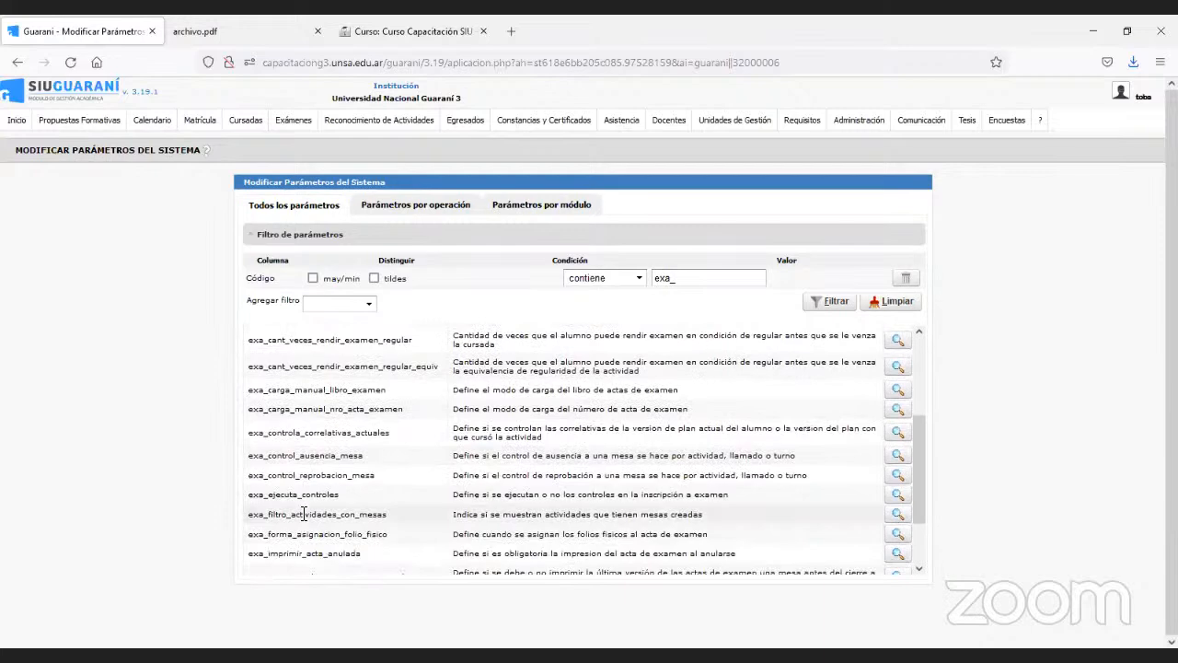
scroll(304, 516, down, 1)
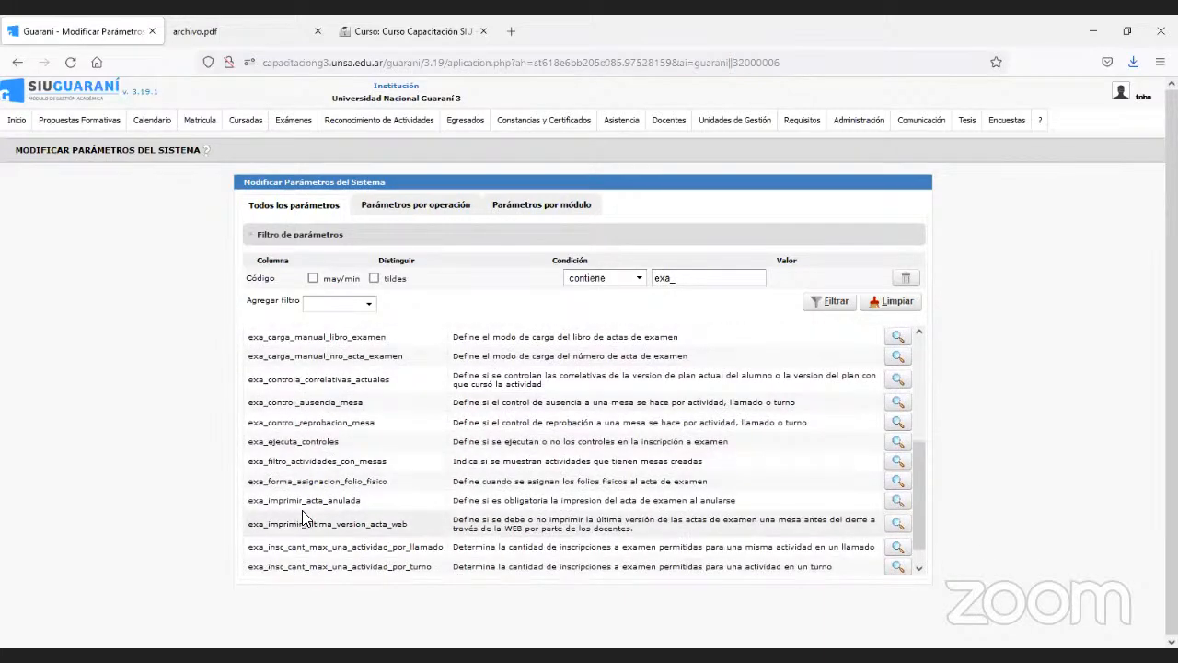
scroll(304, 518, down, 1)
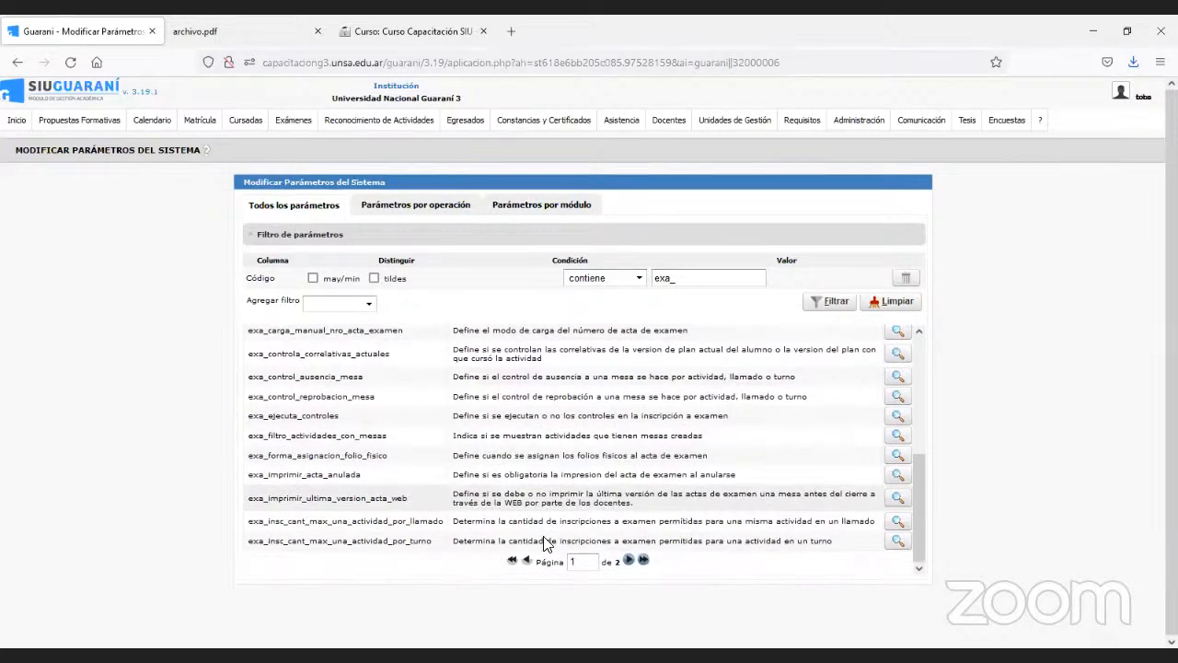
click(627, 560)
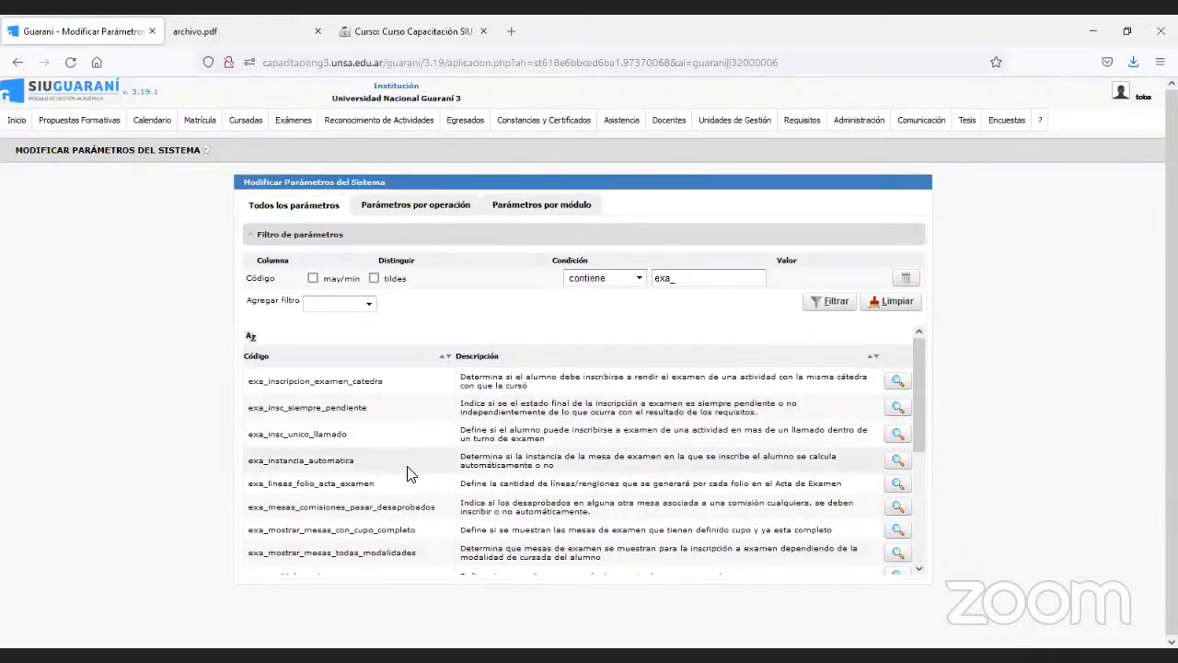
scroll(410, 474, down, 1)
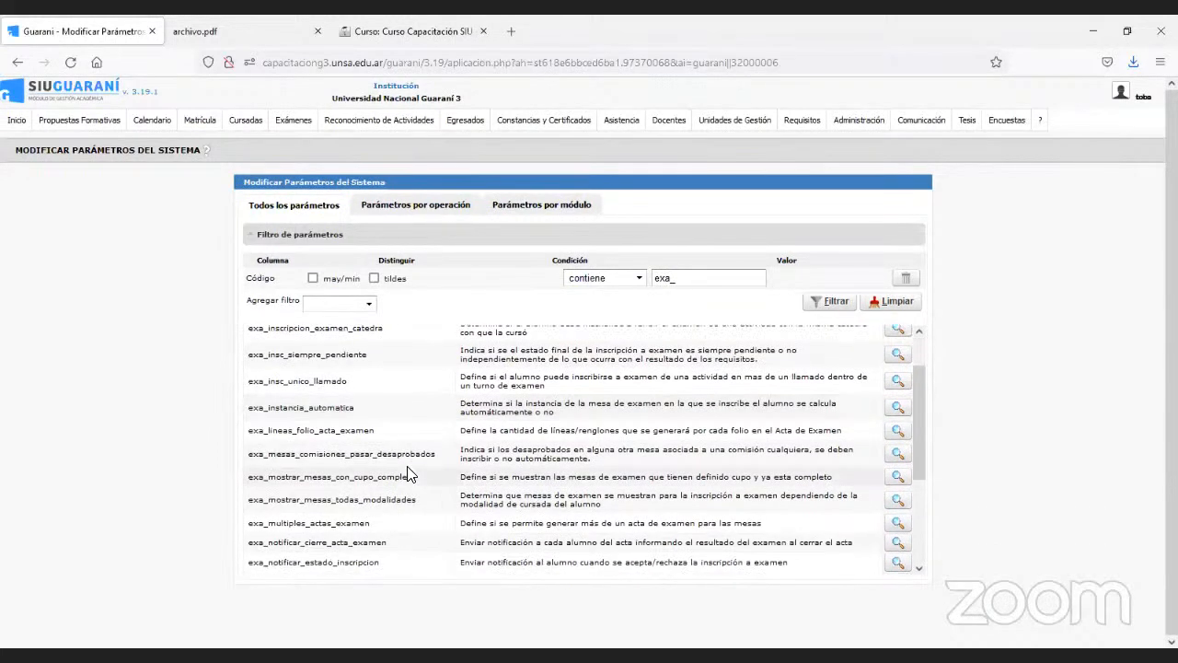
scroll(409, 474, down, 1)
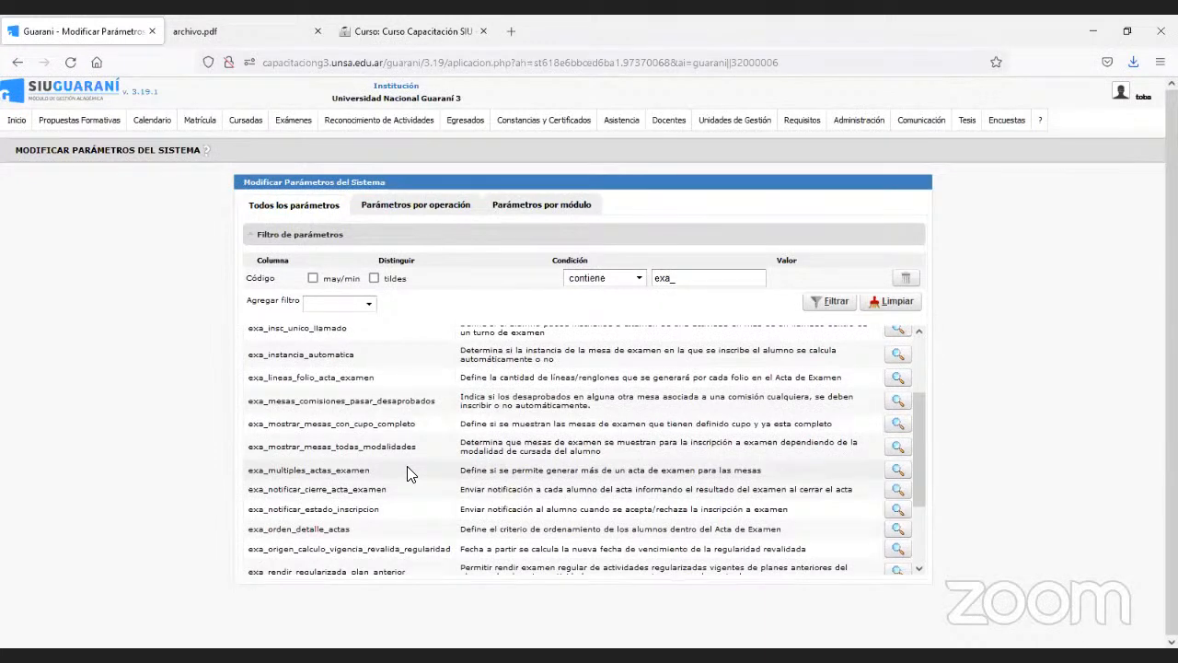
scroll(409, 474, down, 1)
scroll(410, 474, down, 1)
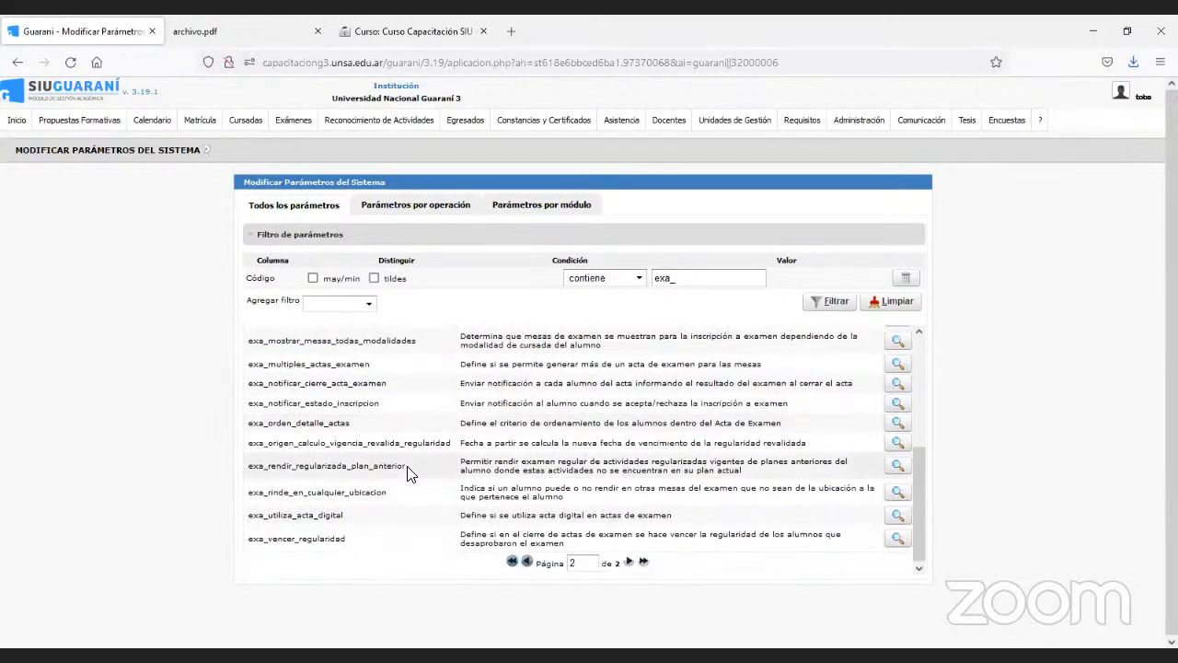
click(528, 563)
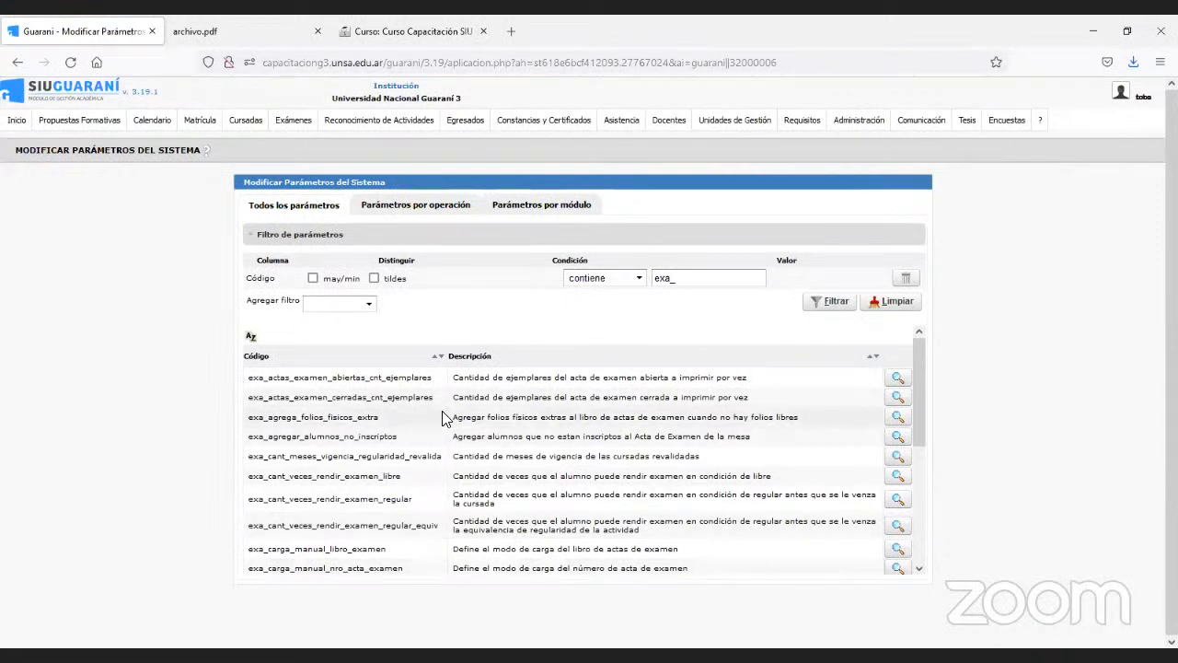
Open the Configurar Requisitos por Acción operation and display the requirements of the Exámenes action
mouse_move(801, 124)
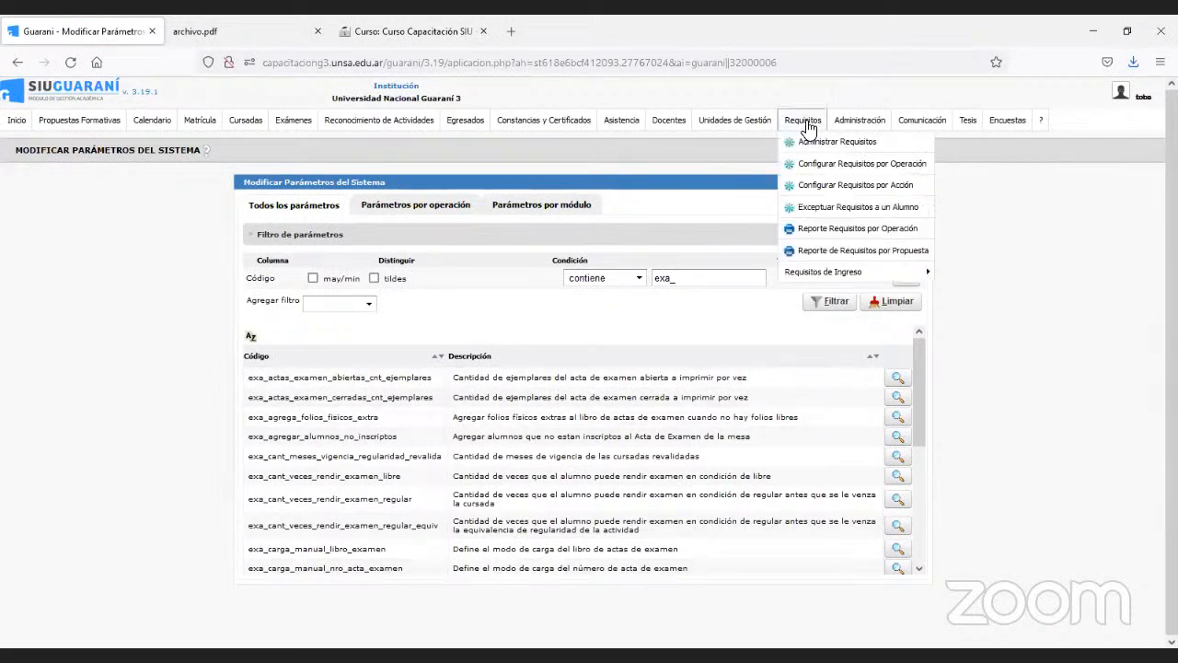
mouse_move(707, 125)
click(806, 188)
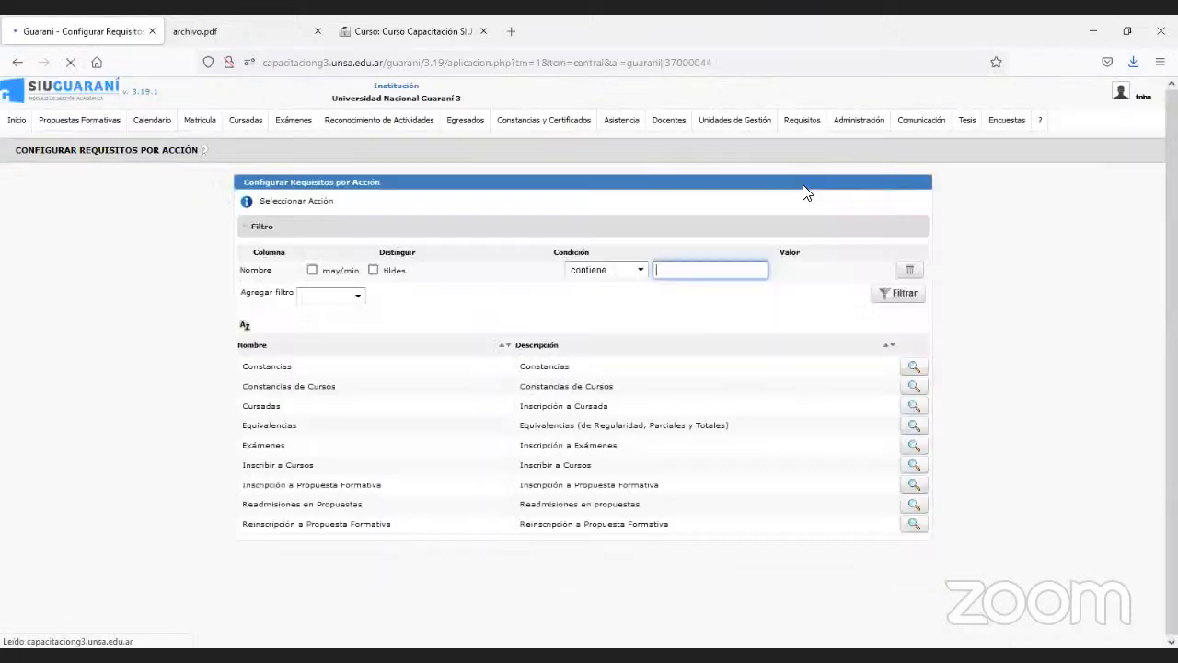
click(914, 447)
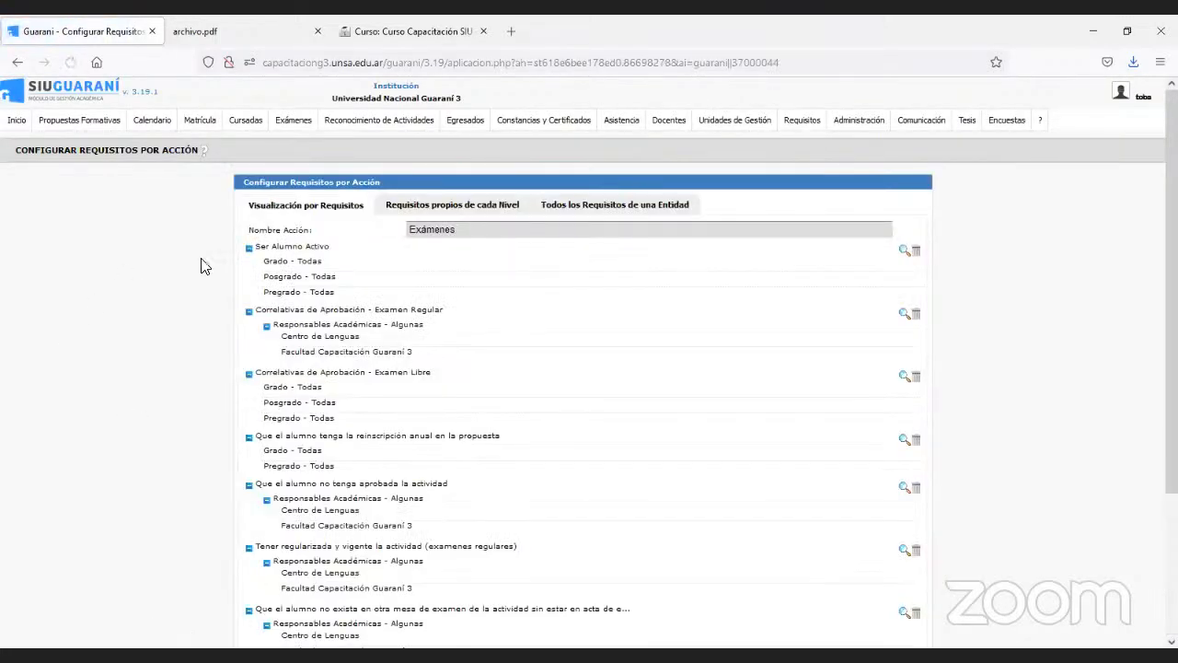
Collapse each requirement of the Exámenes action to review their names, and return to the action list without saving
click(248, 249)
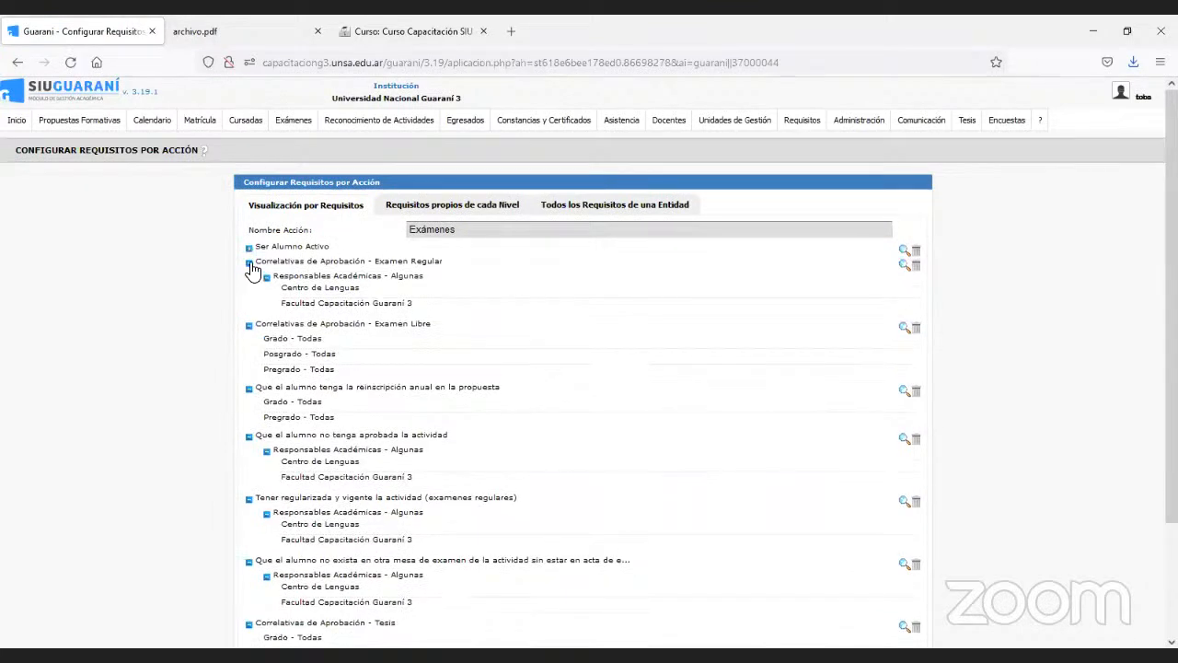
click(248, 263)
click(248, 278)
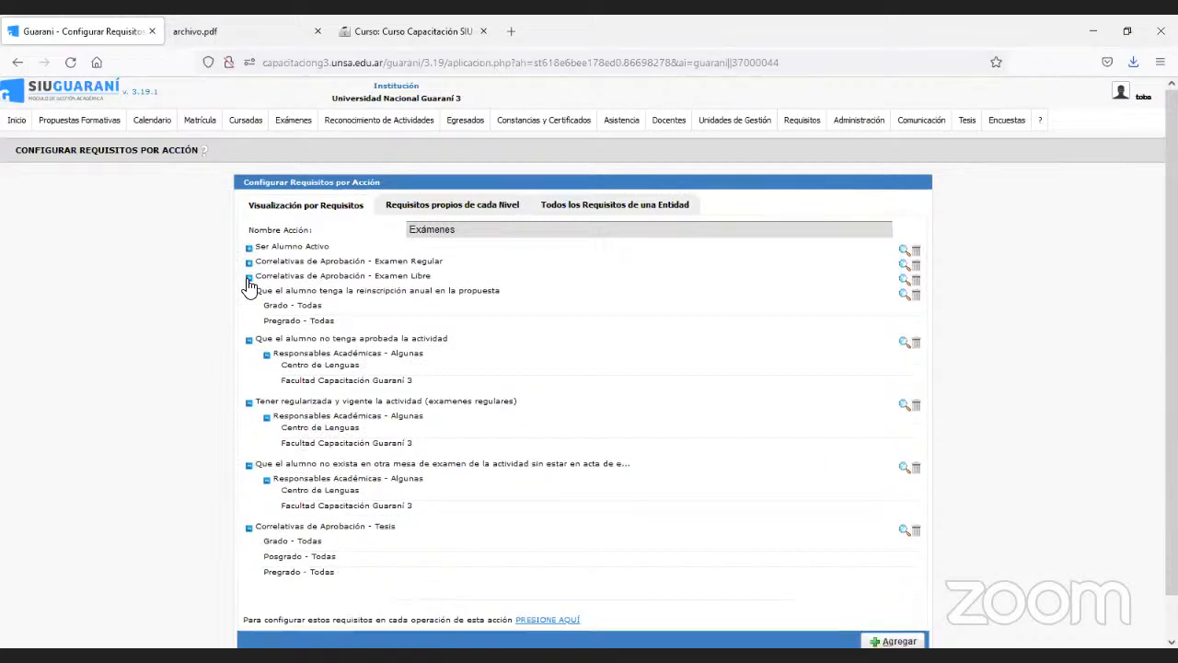
click(249, 292)
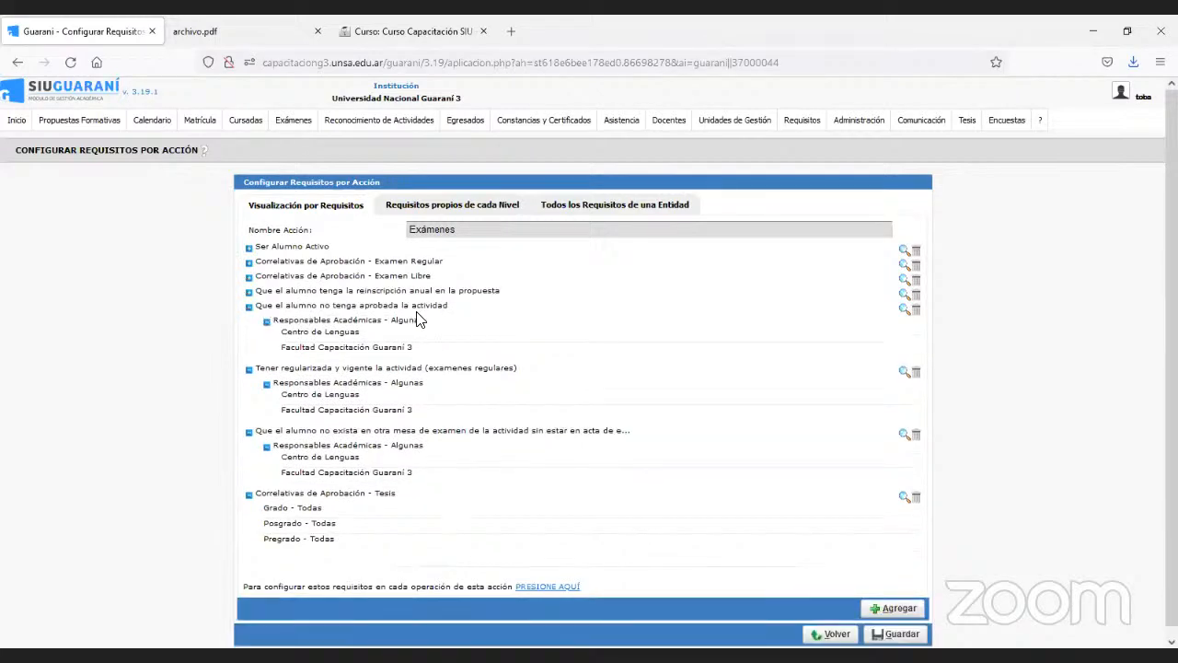
click(249, 306)
click(248, 321)
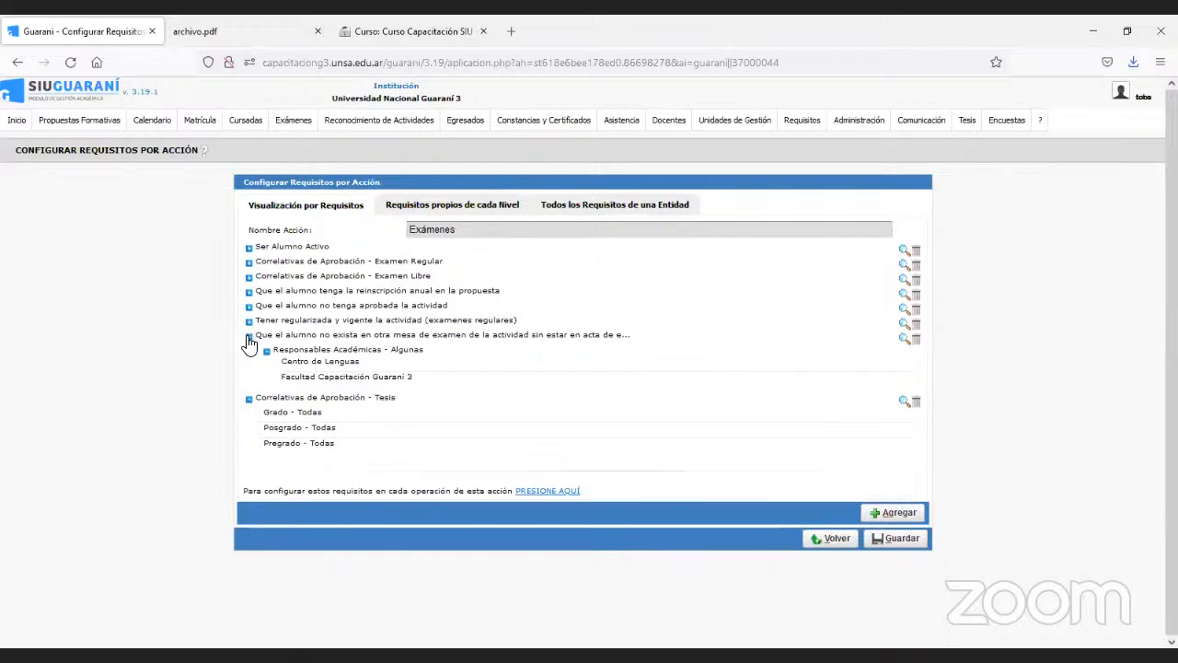
click(249, 336)
click(248, 352)
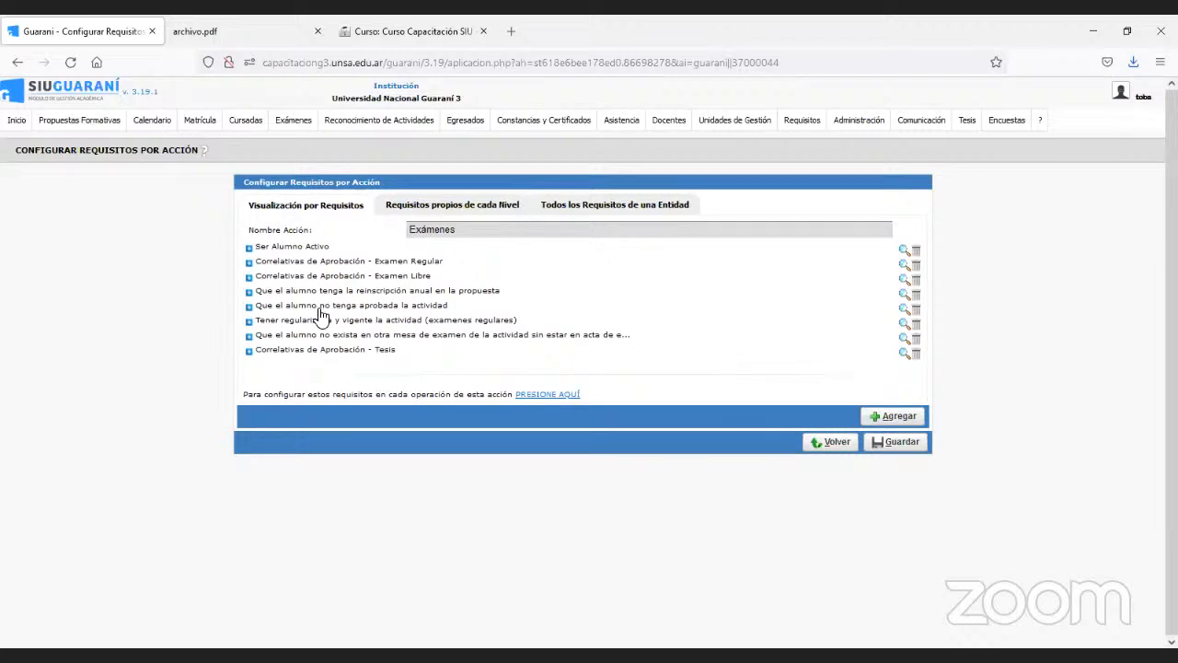
click(834, 442)
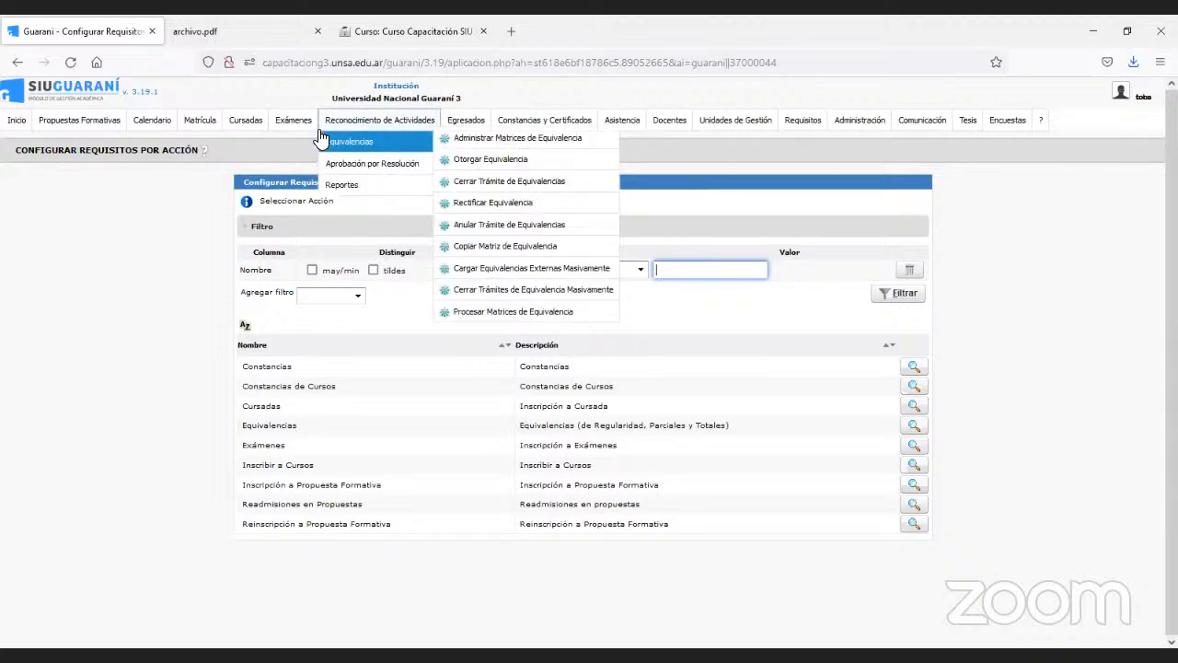
mouse_move(283, 130)
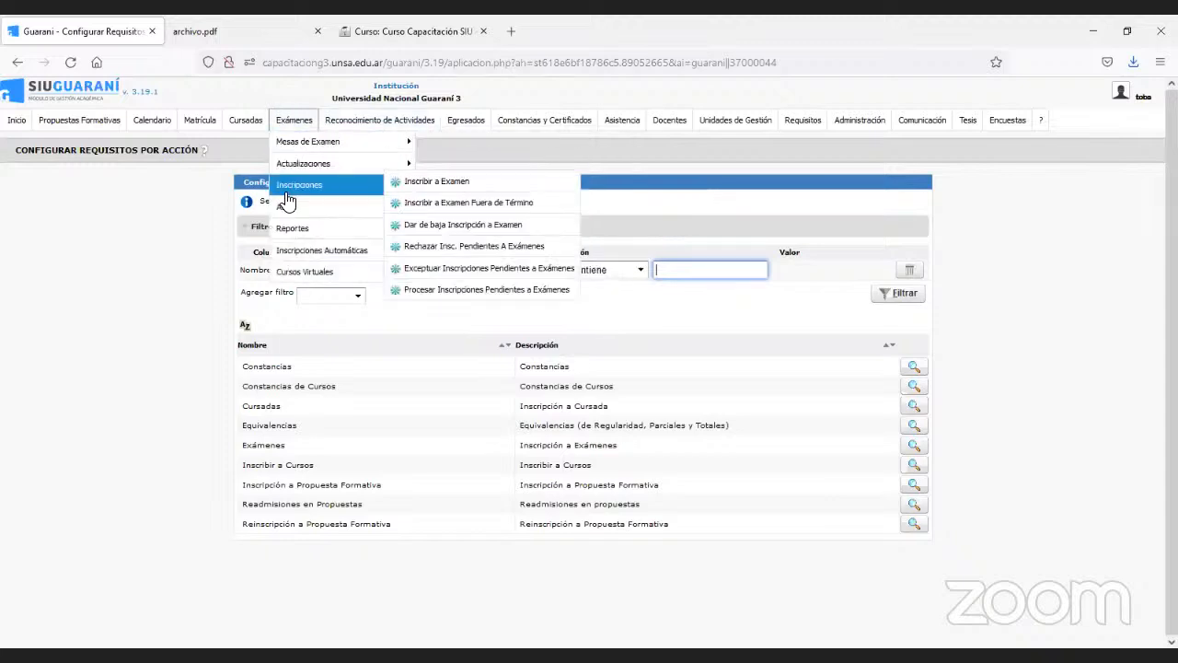
mouse_move(287, 208)
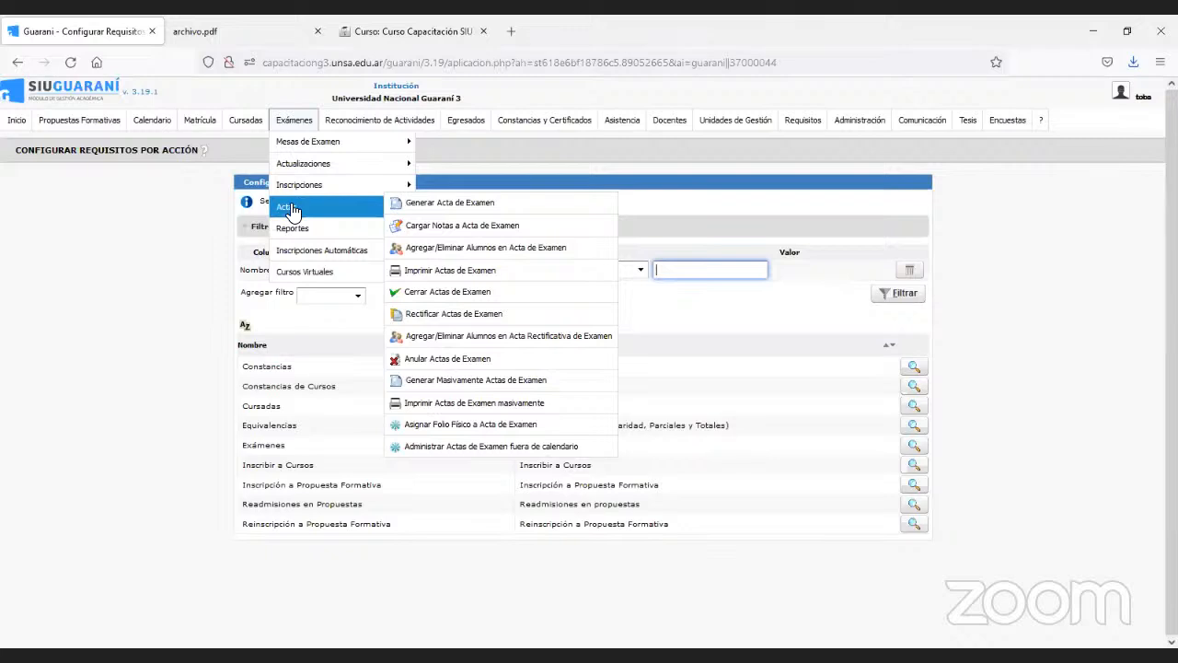
mouse_move(250, 120)
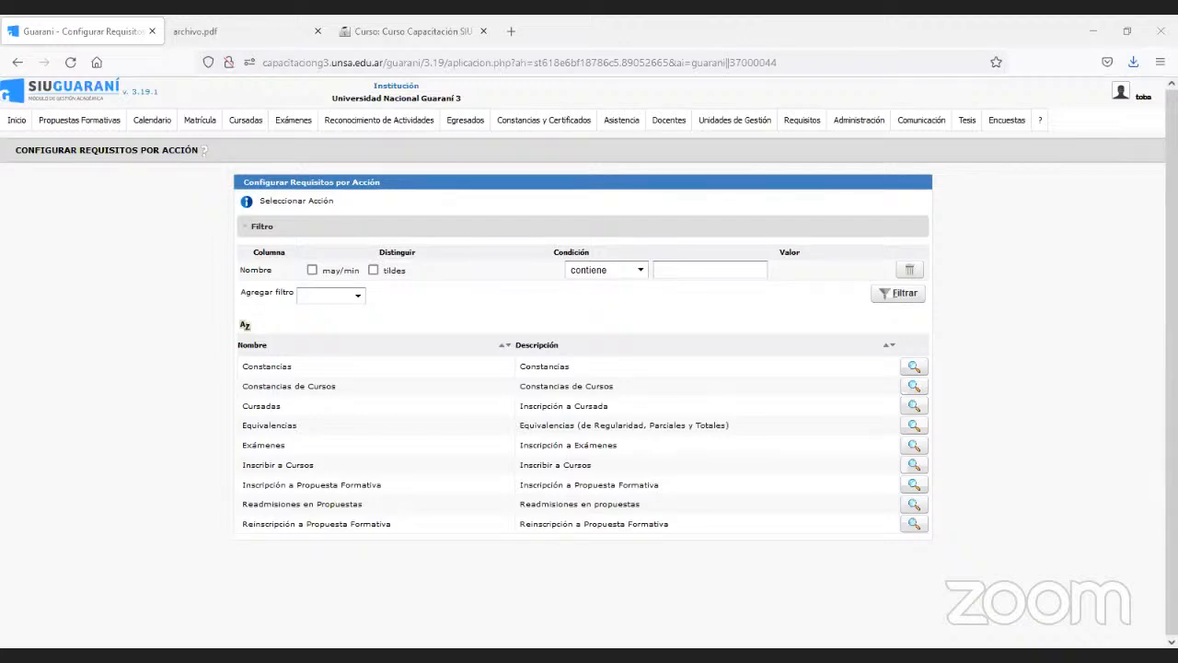
click(709, 270)
click(801, 122)
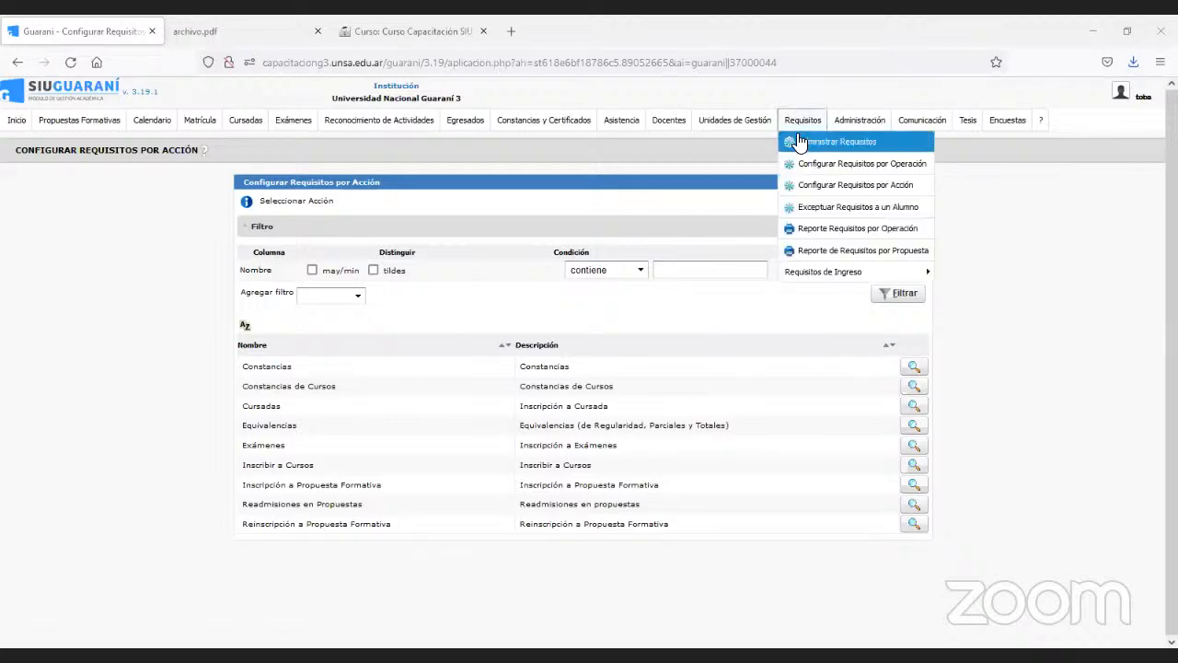
Open the Administrar Requisitos operation, filter by Tipo de Requisito es igual a Procesos, and look through the listed requirements
click(799, 141)
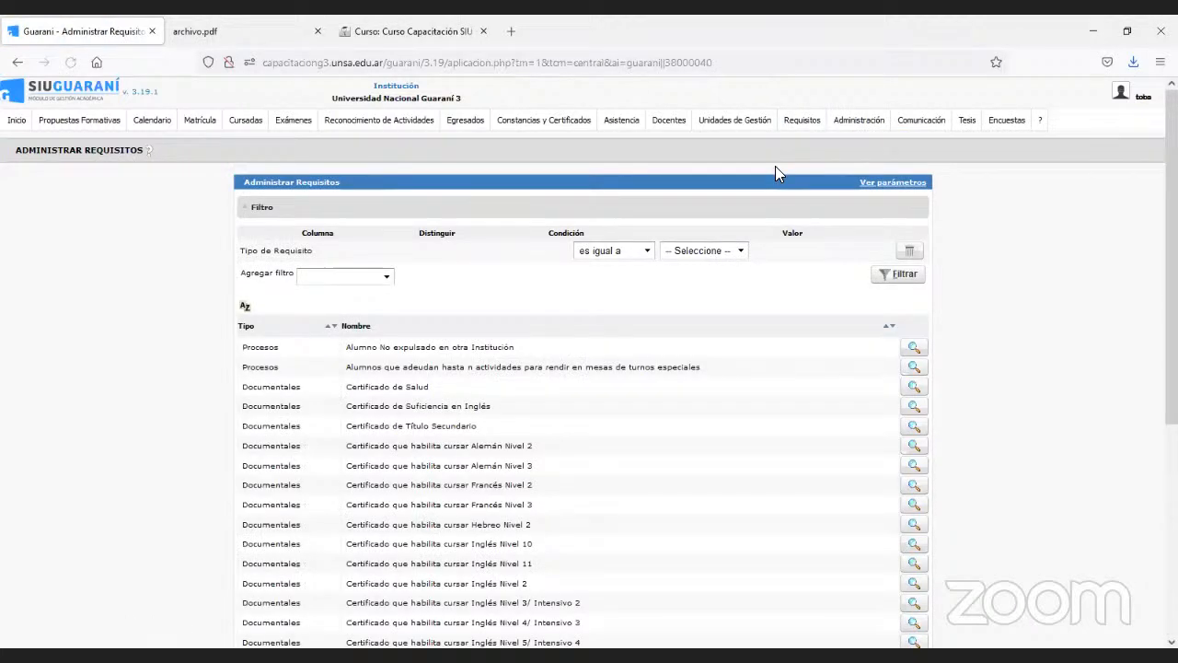
click(678, 252)
click(685, 305)
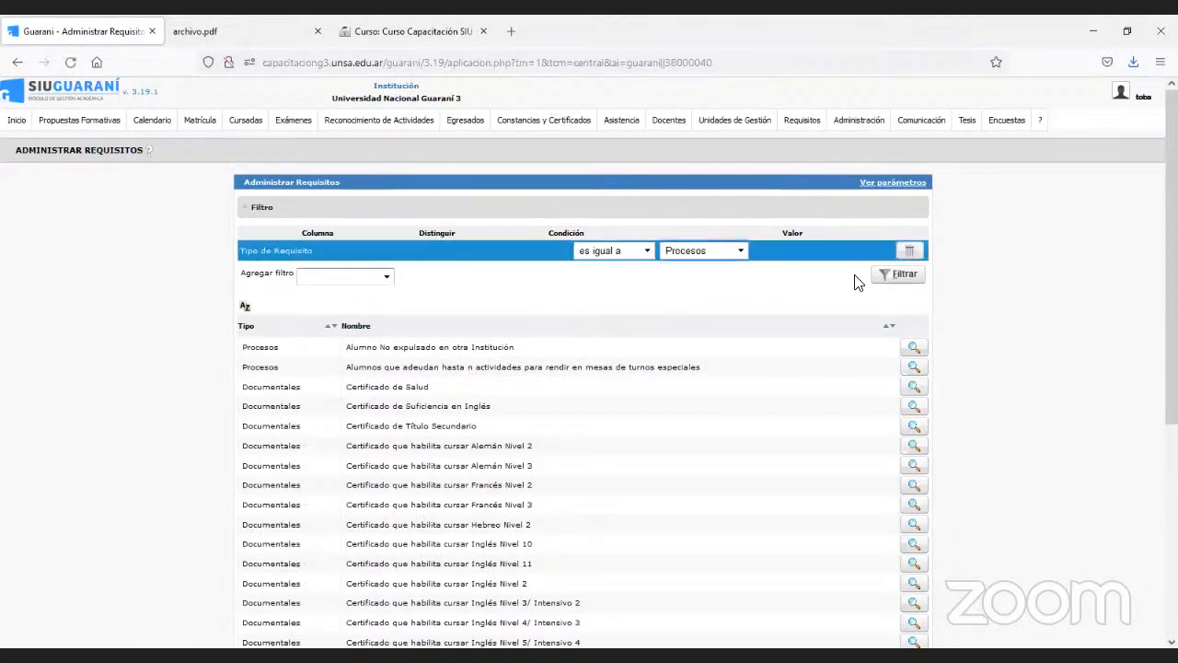
click(881, 276)
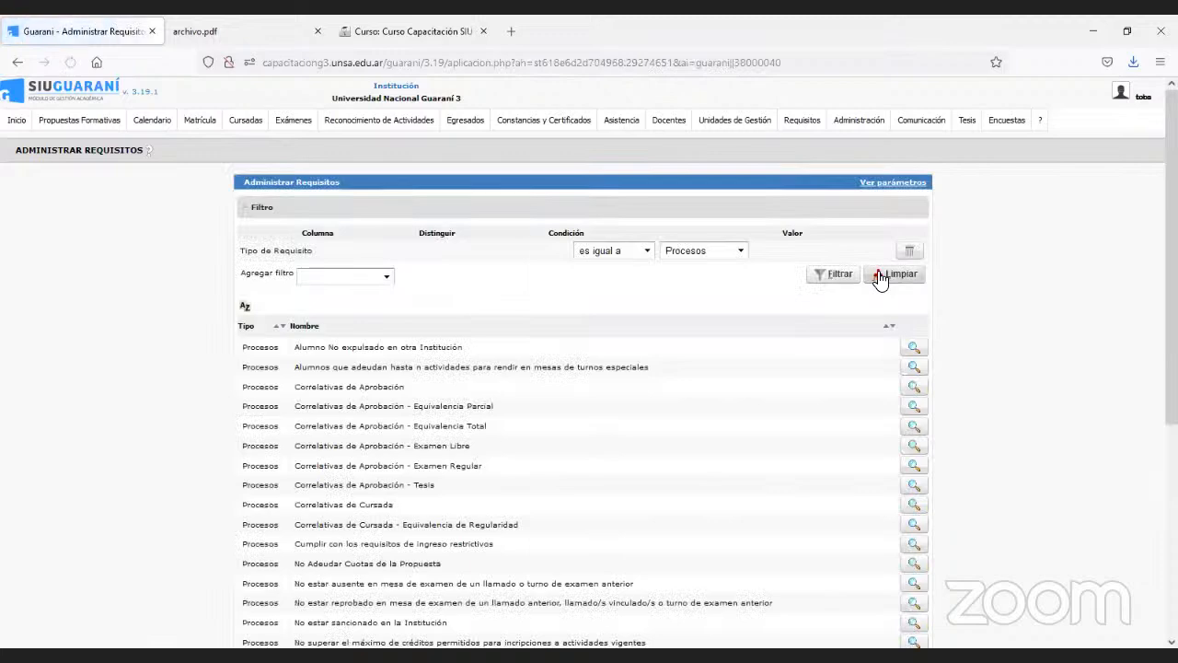
scroll(881, 279, down, 2)
scroll(881, 279, down, 3)
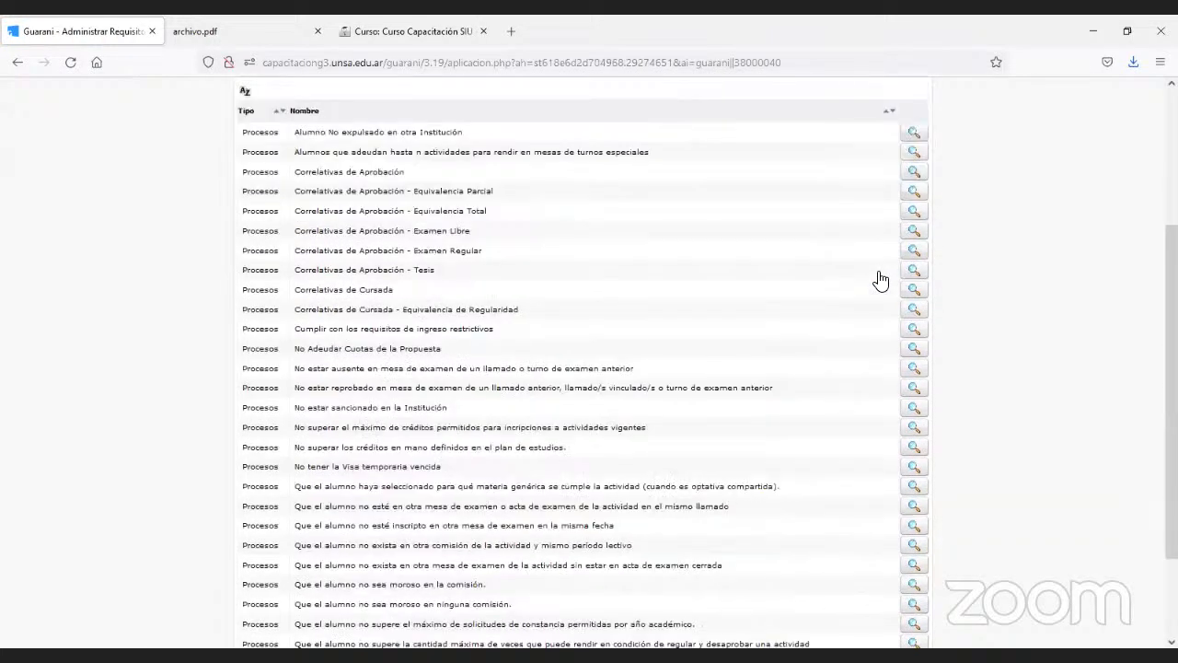
scroll(988, 281, up, 5)
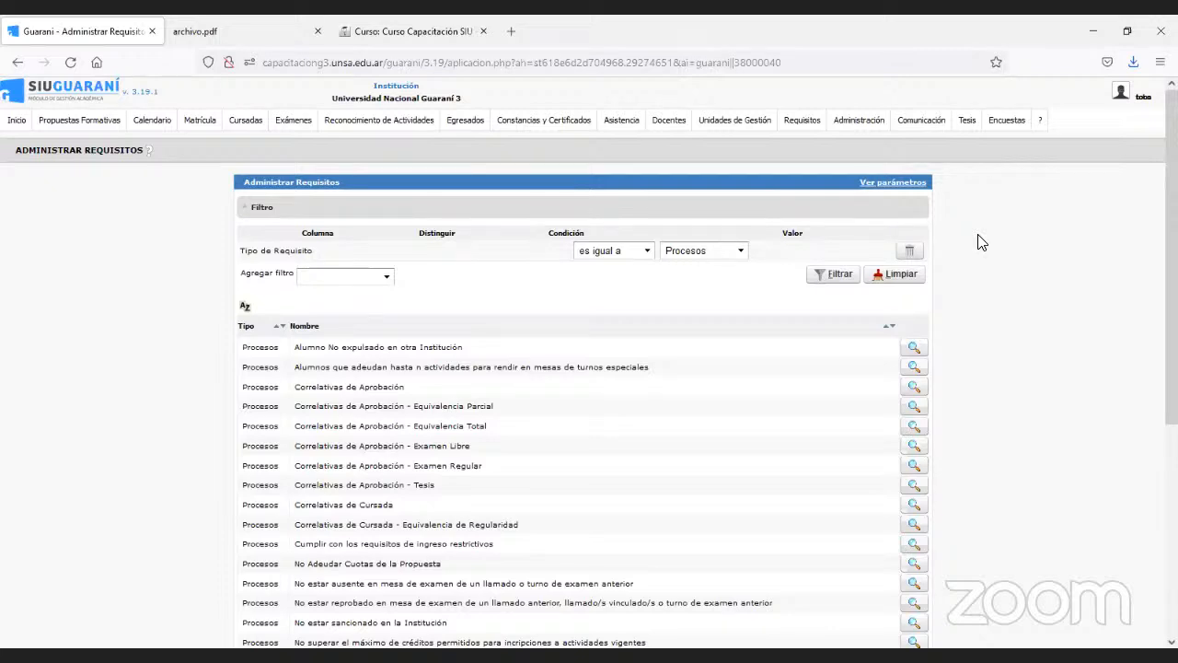
Open the Modificar Parámetros del Sistema operation and filter the parameters to códigos containing cur_
click(847, 120)
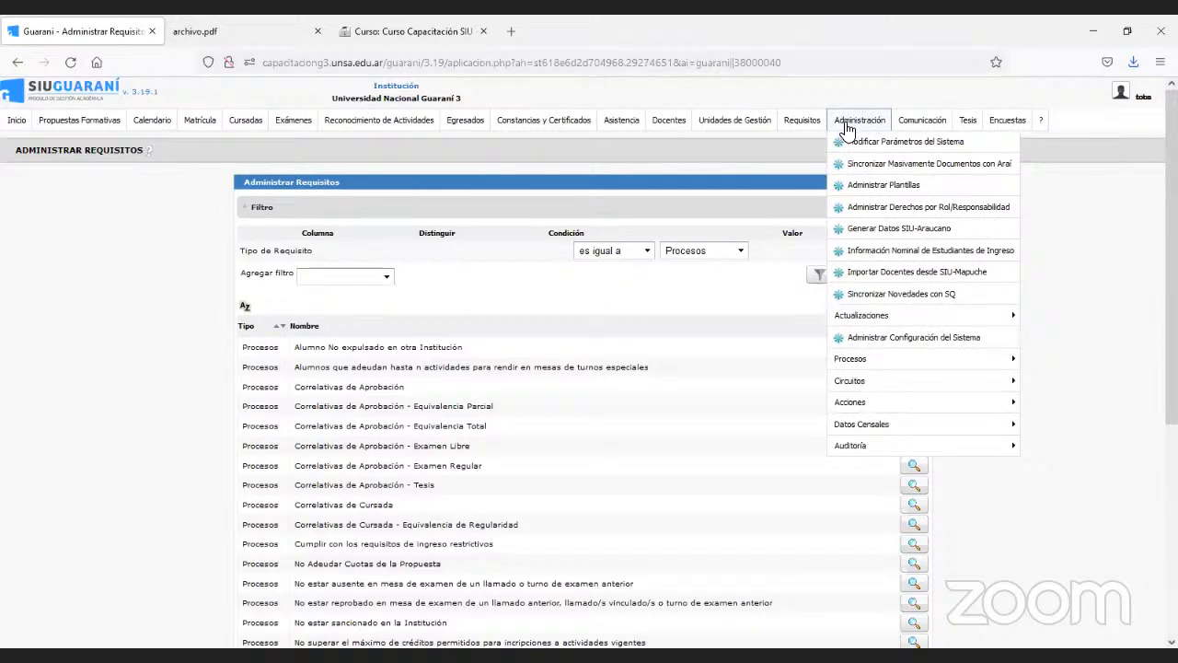
click(843, 143)
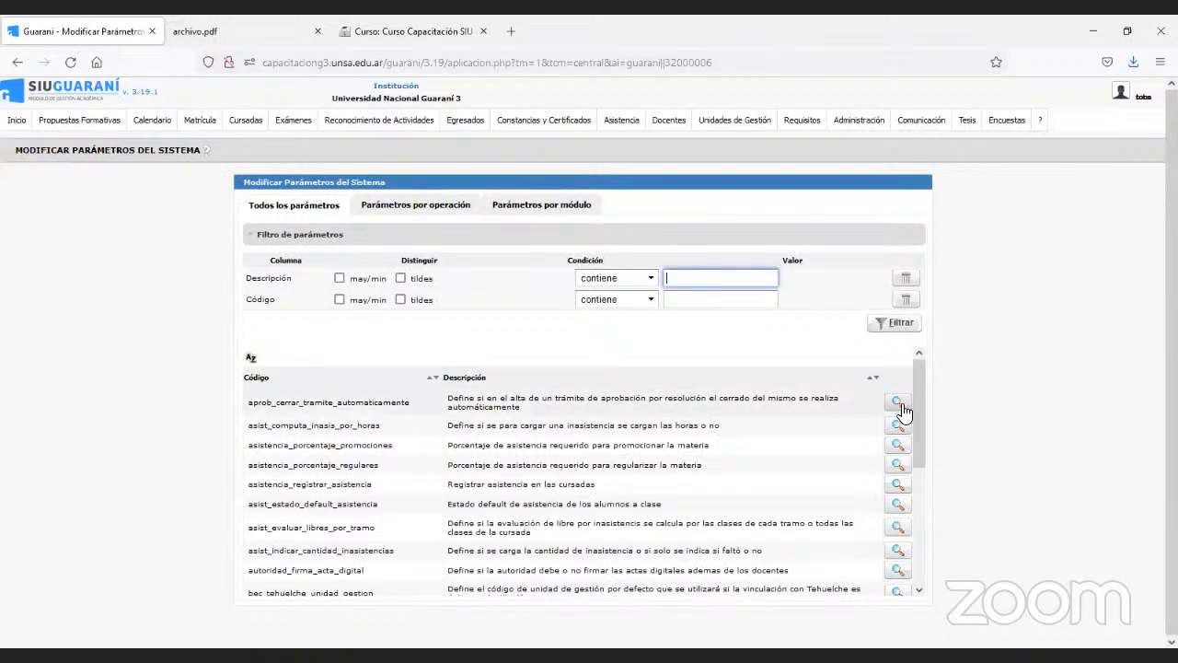
click(681, 297)
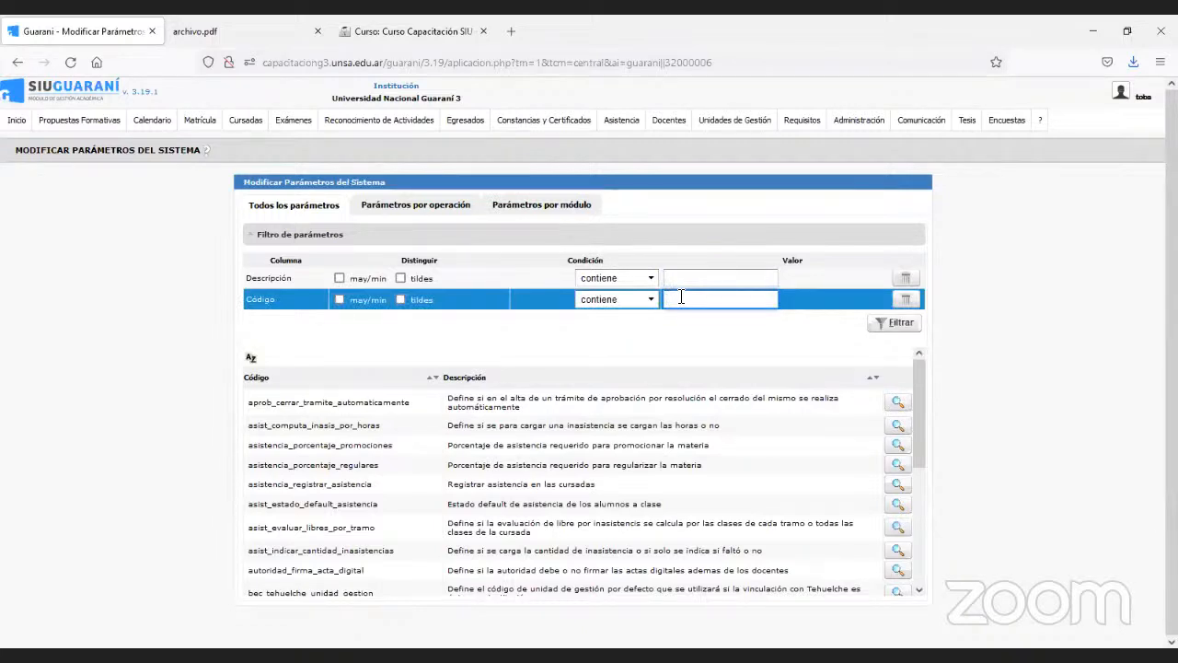
text(cu)
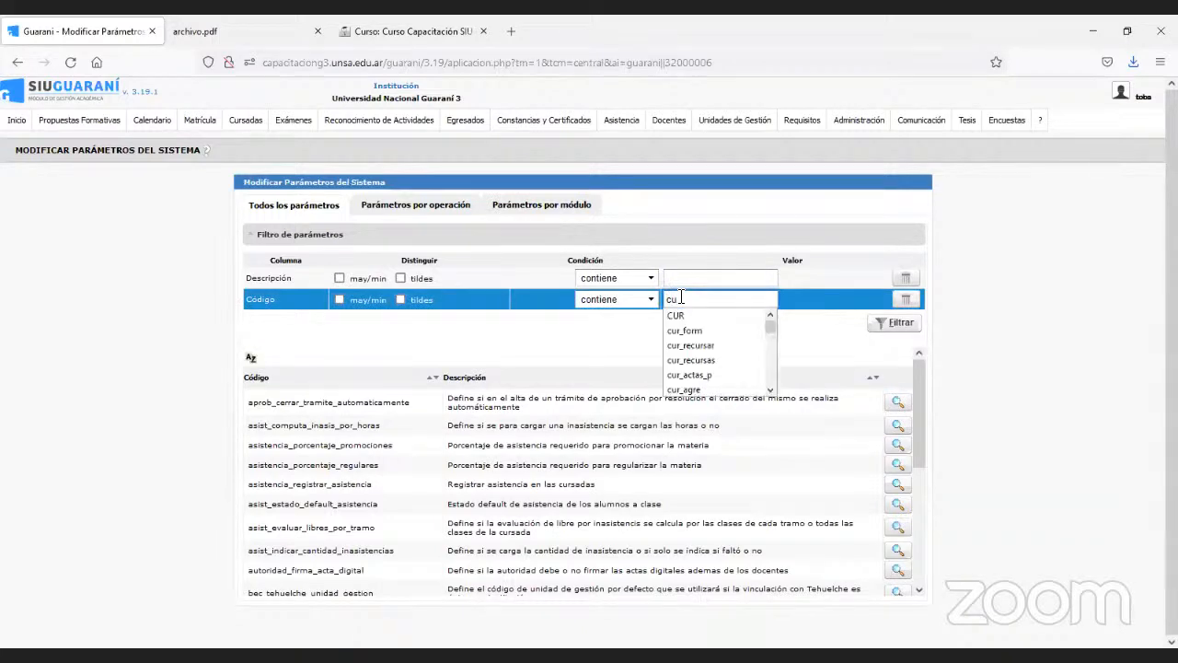
text(r_)
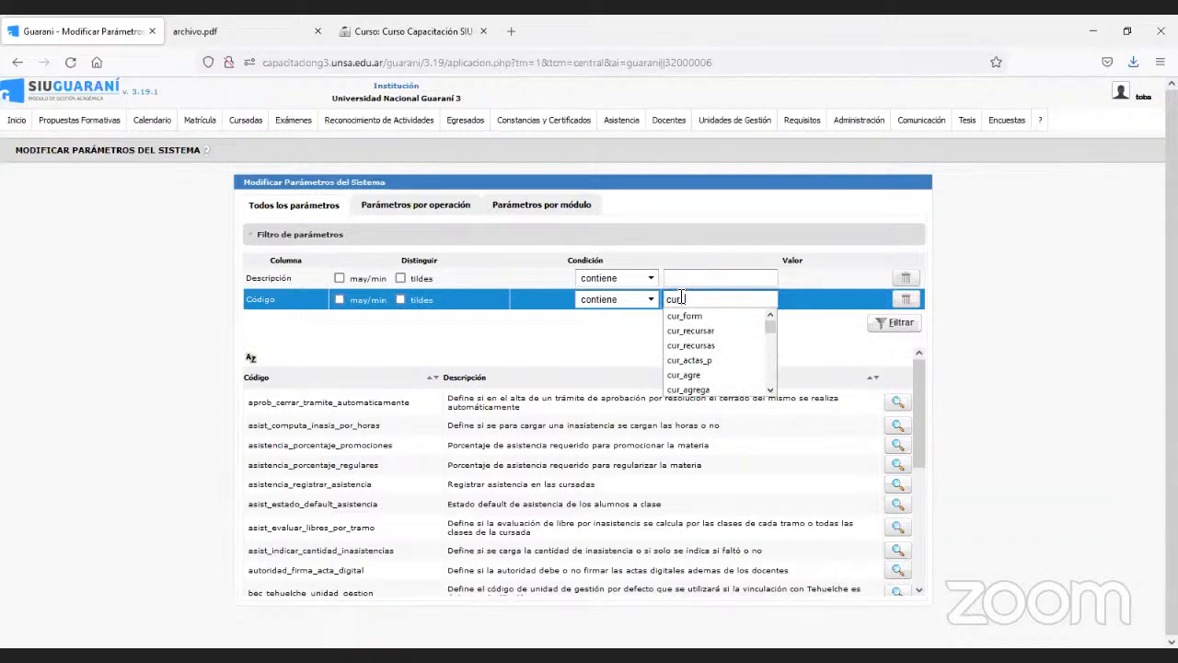
click(911, 329)
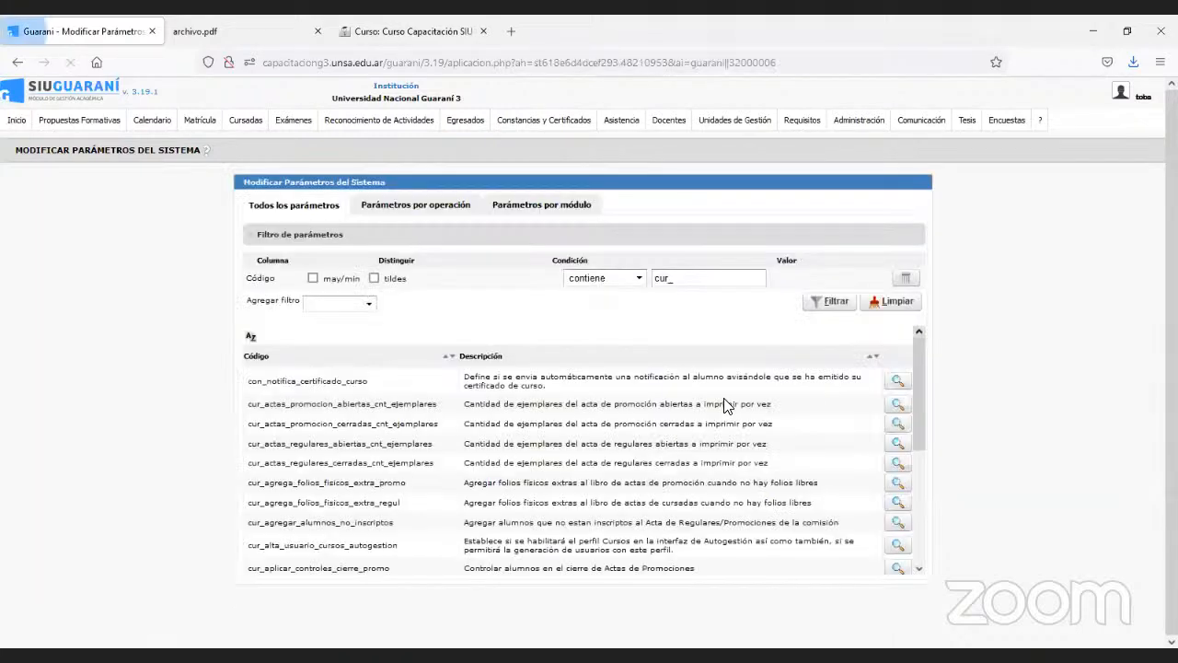
Browse the cur_ parameters, view the details of cur_actas_promocion_abiertas_cnt_ejemplares, and return to the list without saving
scroll(290, 543, down, 1)
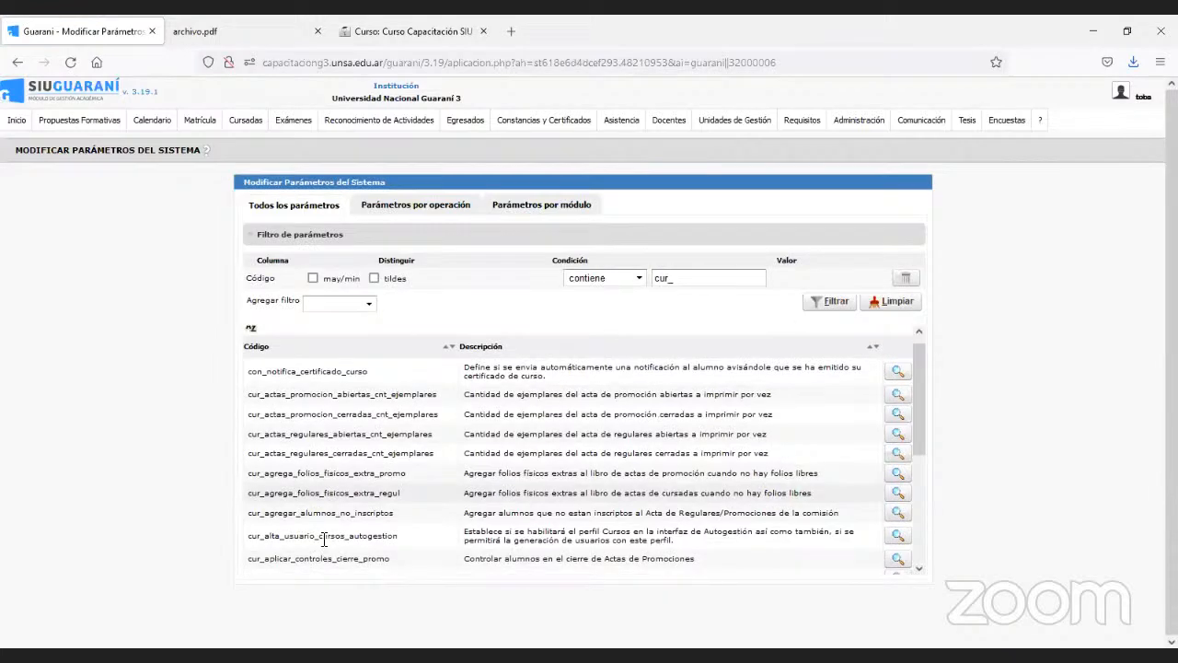
scroll(381, 541, down, 5)
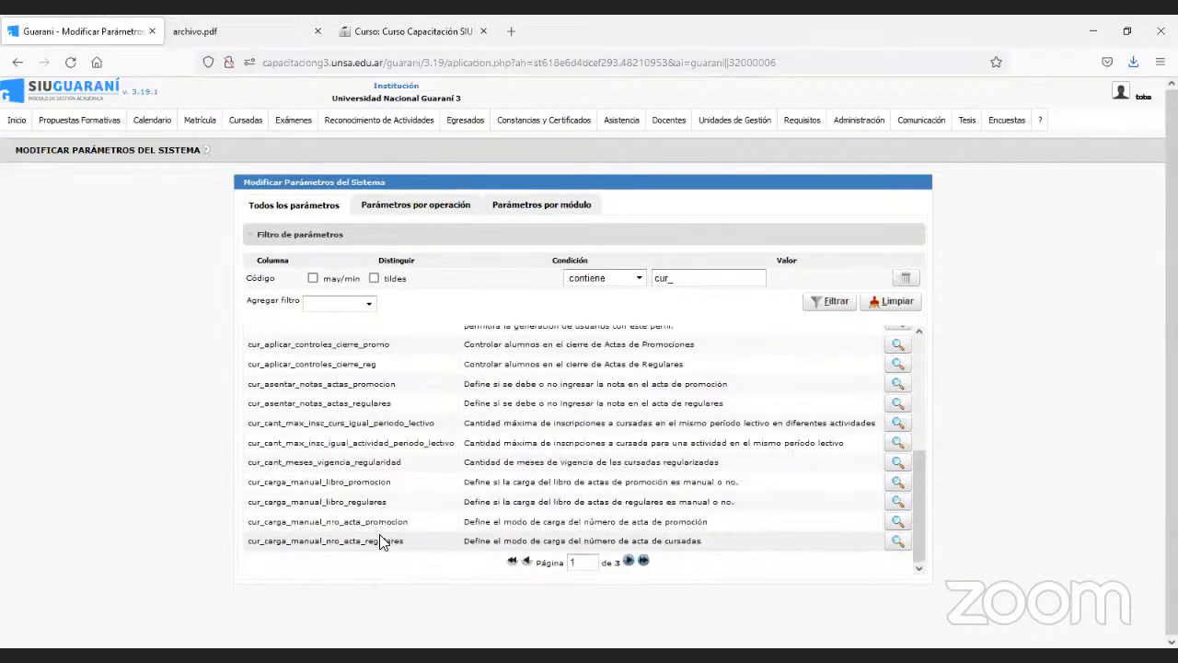
scroll(381, 541, up, 4)
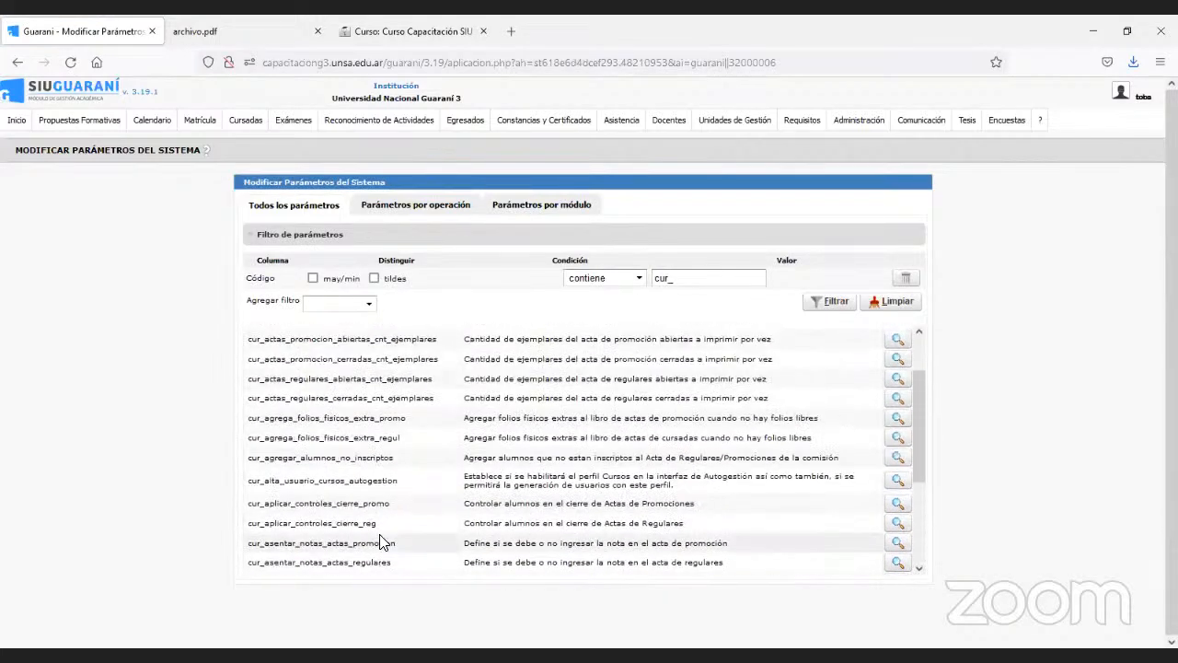
scroll(381, 541, up, 2)
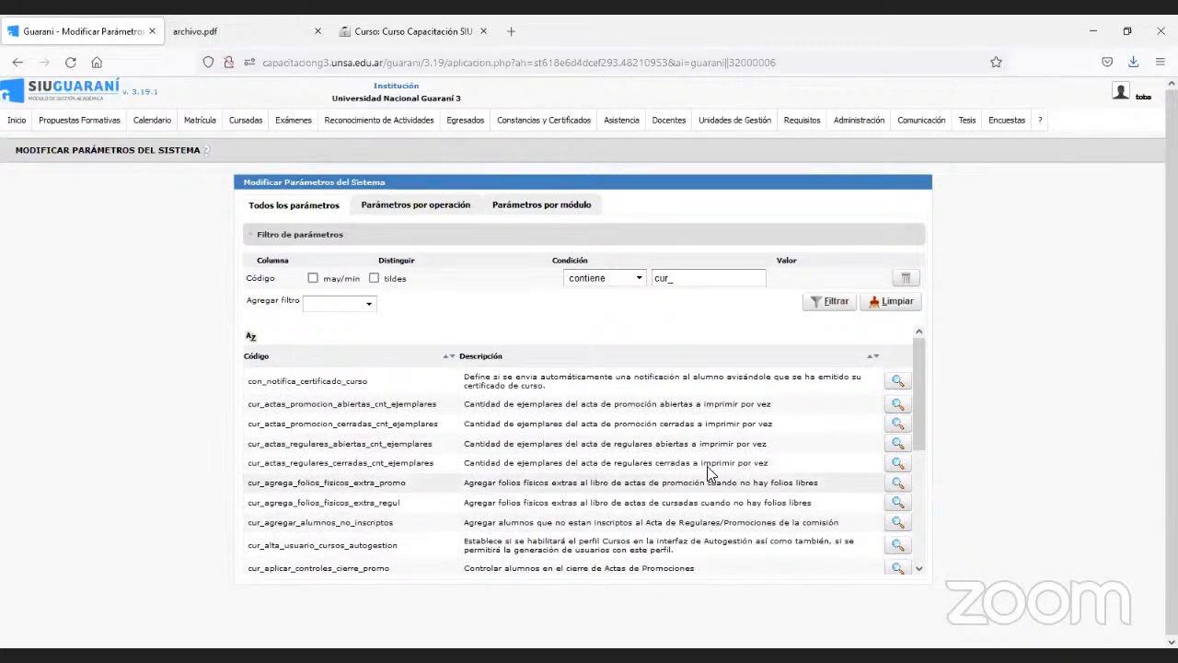
click(897, 403)
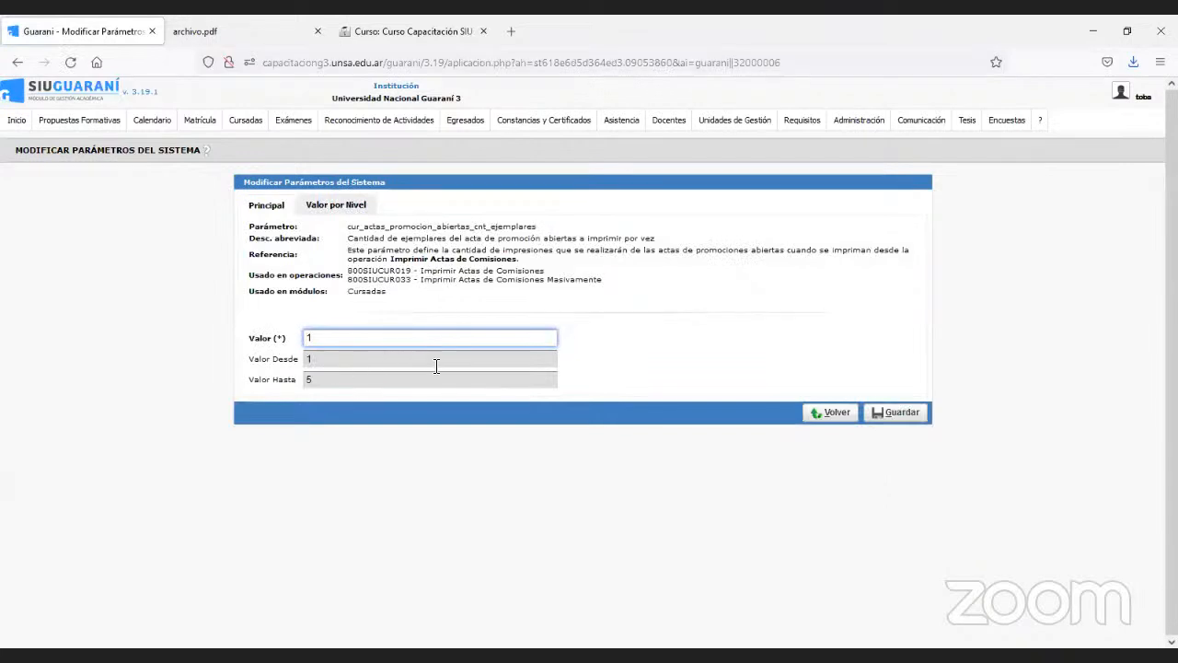
click(808, 414)
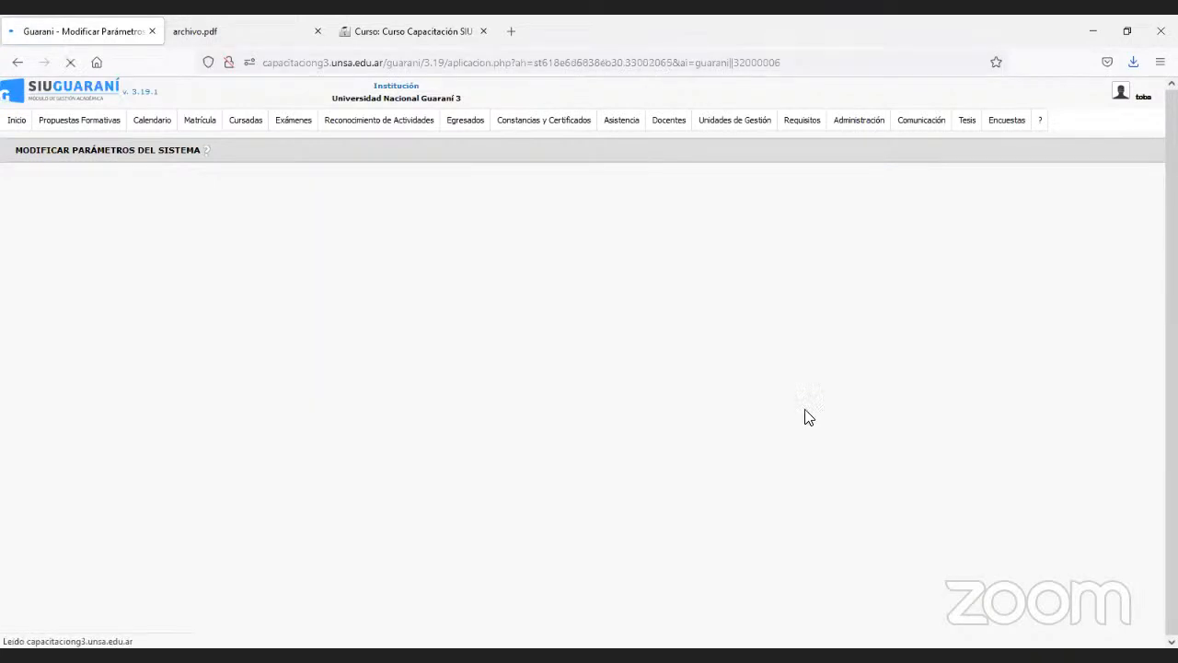
Display the details of the cur_asentar_notas_actas_regulares parameter
scroll(904, 522, down, 2)
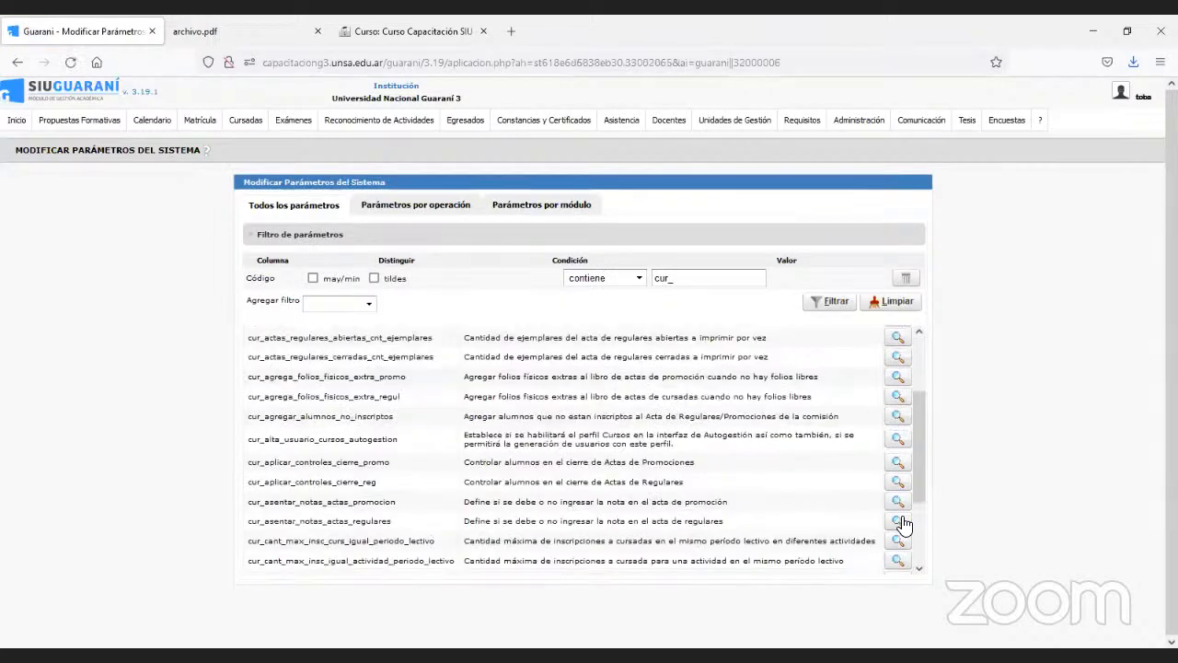
click(898, 522)
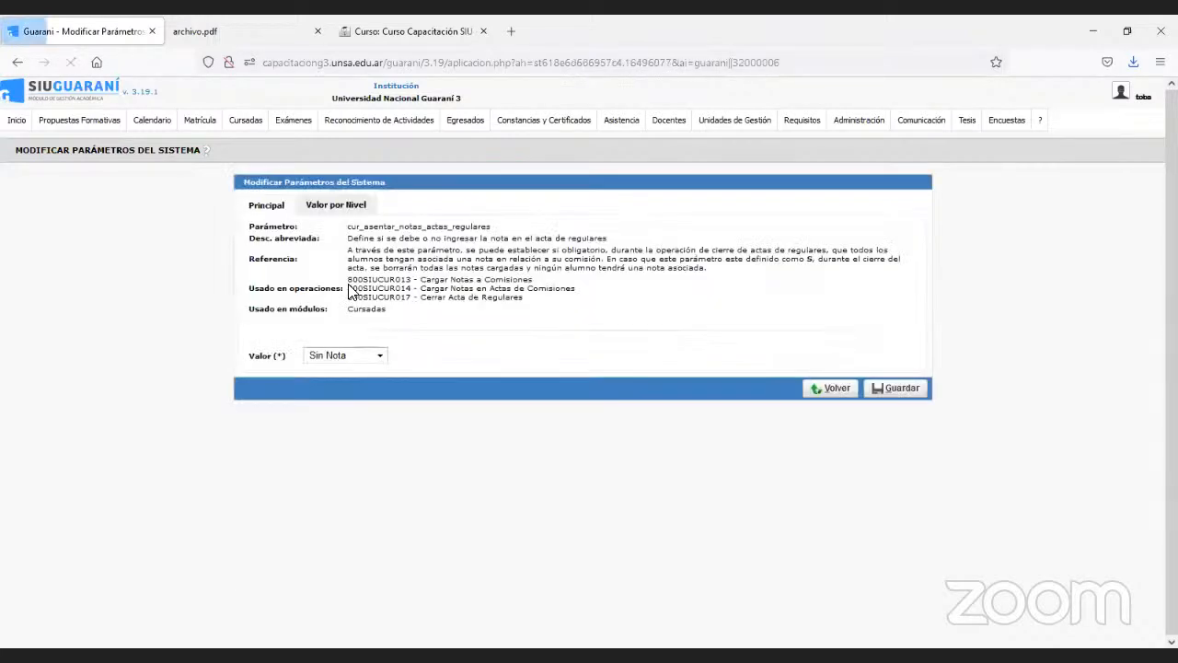